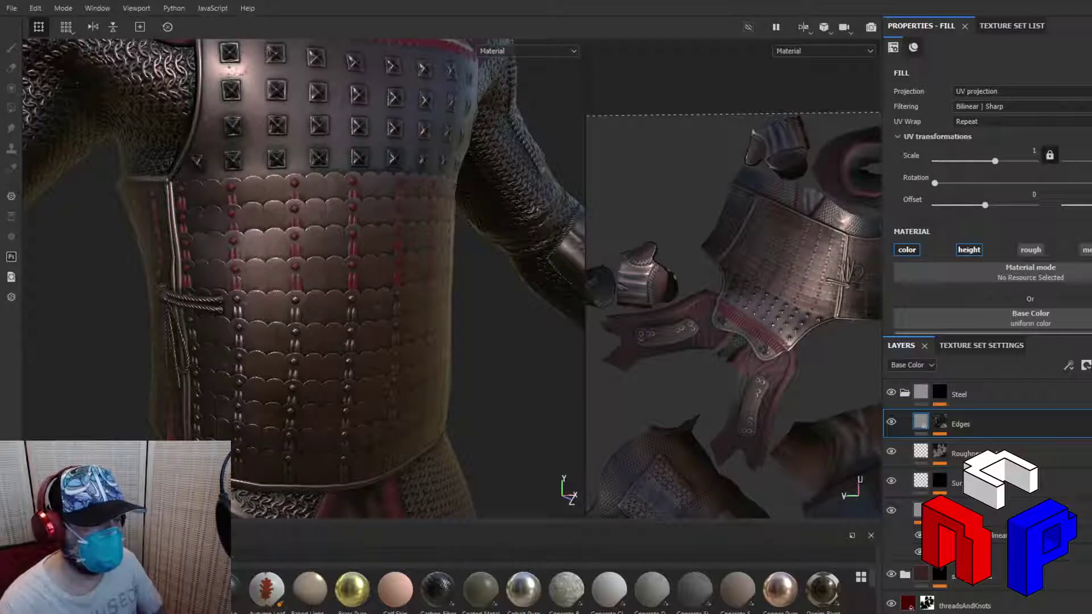
Widen the 2D UV view and shift the Edges fill's UV offset to -0.031676
scroll(864, 333, up, 2)
scroll(864, 333, down, 2)
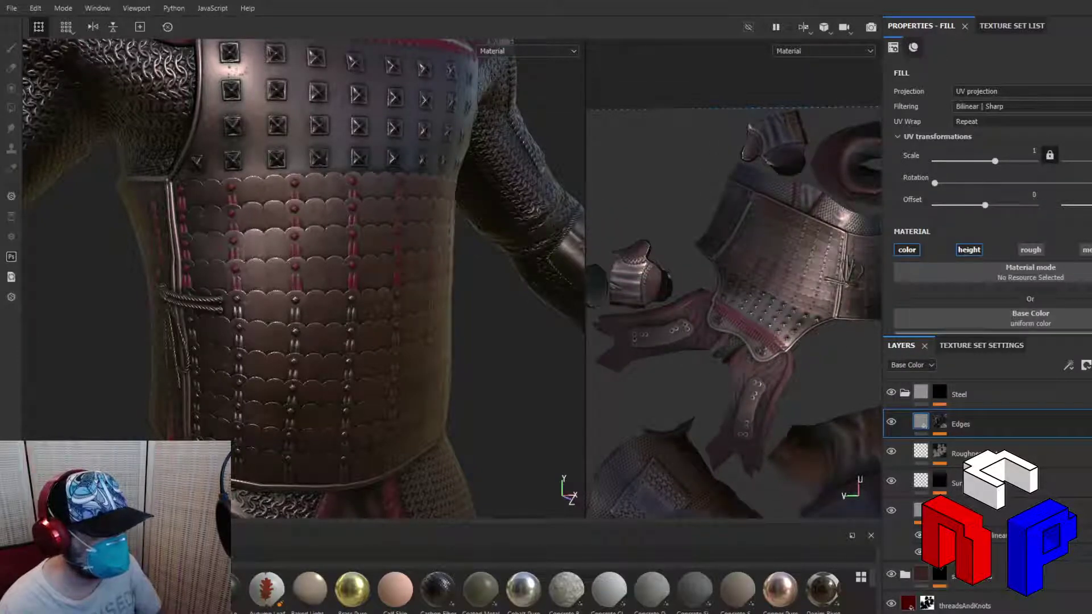
drag(586, 384, 468, 385)
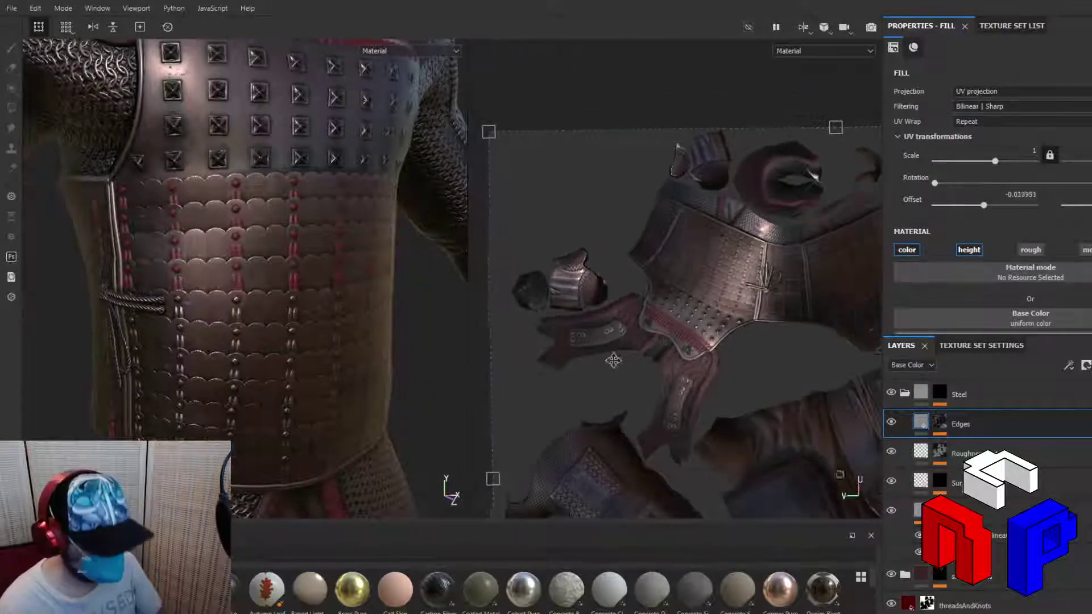
drag(613, 360, 649, 363)
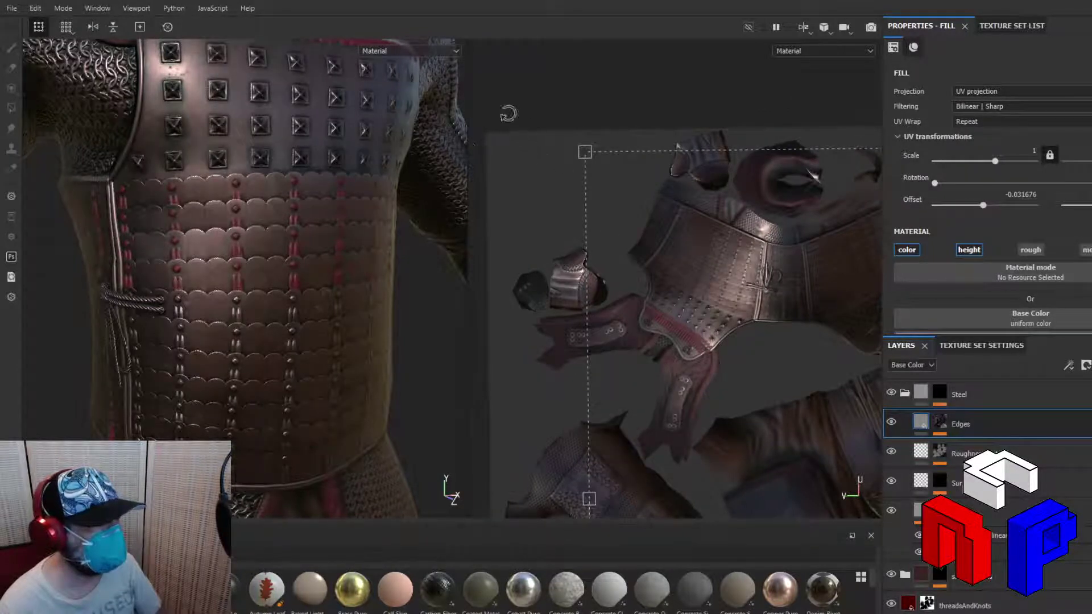
Rotate and reframe the UV layout, and make the yellow fill layer in the lower layer stack visible
alt+drag(508, 113, 545, 297)
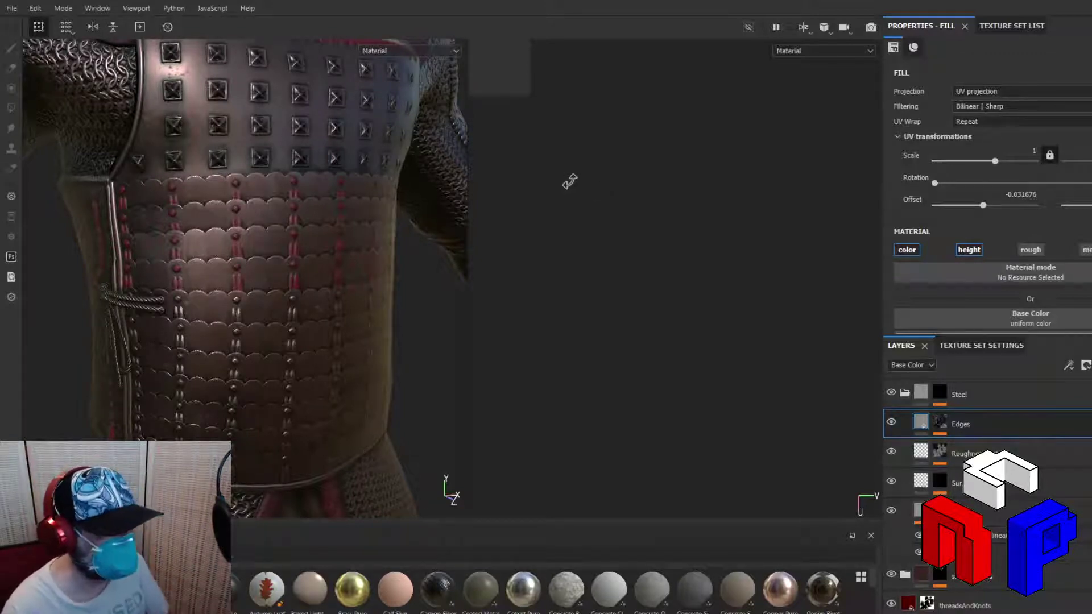
scroll(573, 168, up, 2)
scroll(577, 152, down, 4)
scroll(577, 152, down, 5)
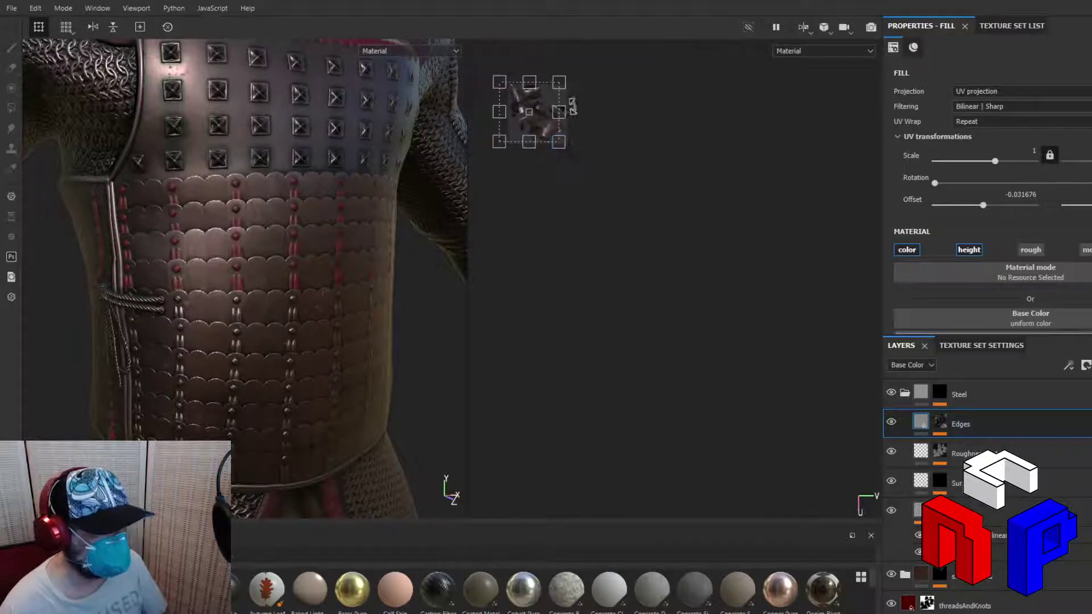
middle_drag(575, 113, 666, 230)
scroll(666, 230, up, 6)
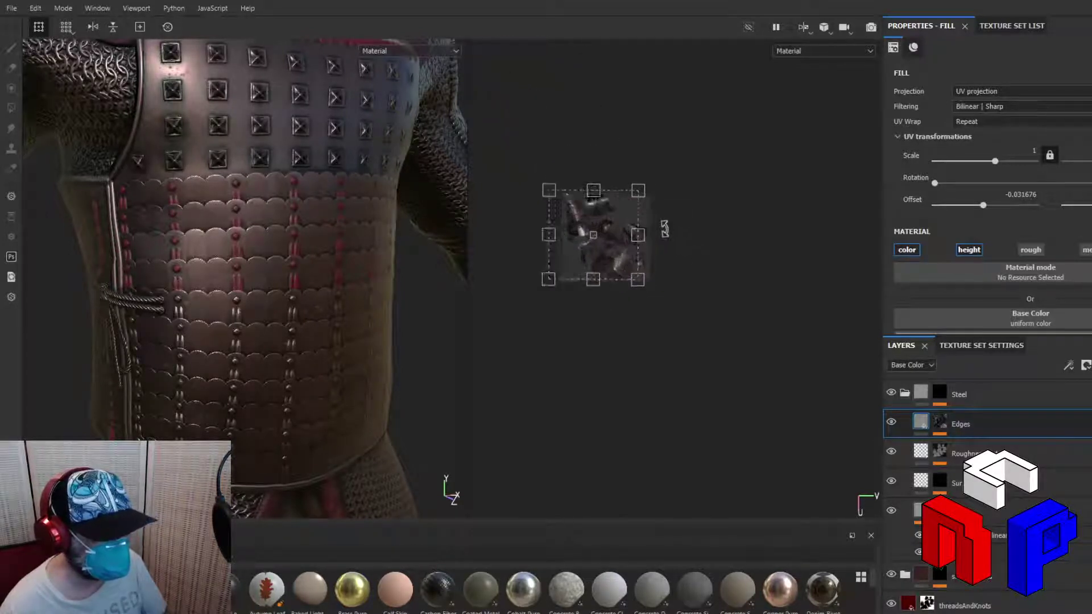
middle_drag(722, 211, 865, 170)
scroll(202, 270, up, 1)
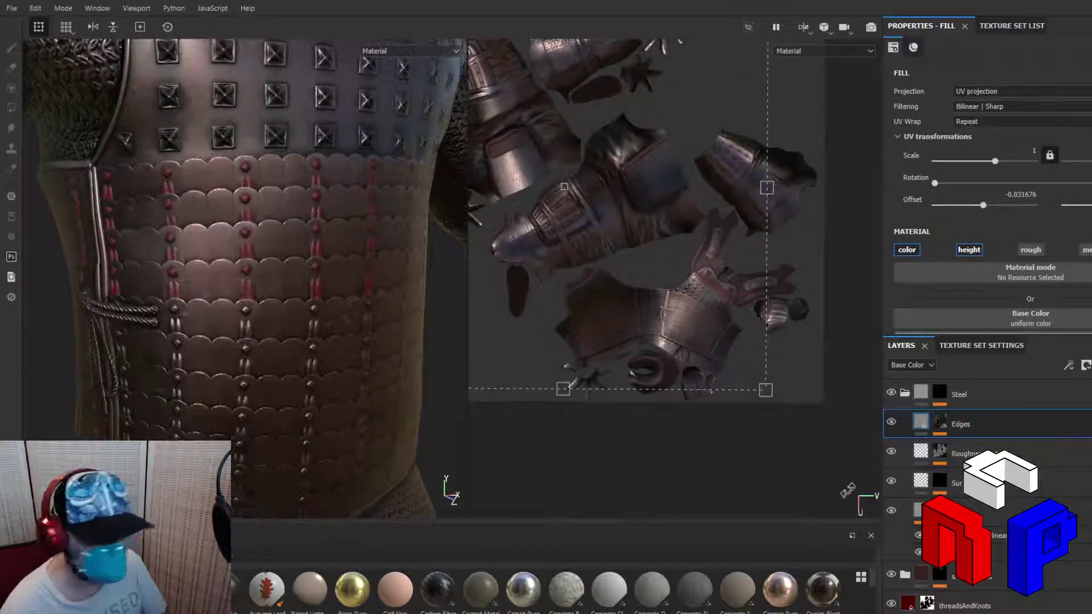
scroll(893, 500, down, 5)
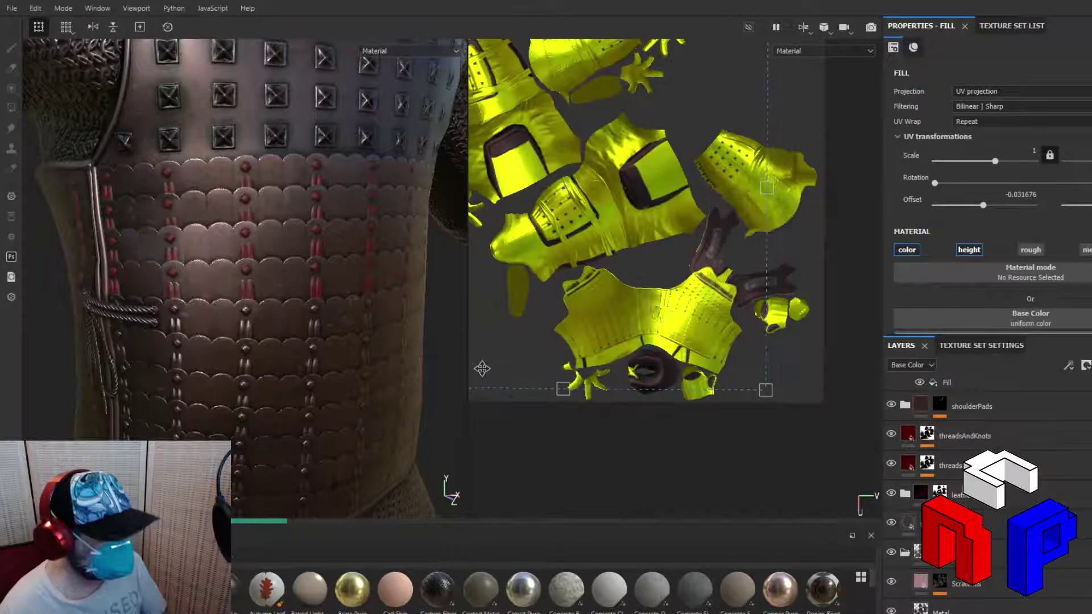
Examine the masked thread lacing and knotted cord on the armor's side panel in the UV layout
scroll(698, 325, down, 2)
scroll(698, 325, up, 12)
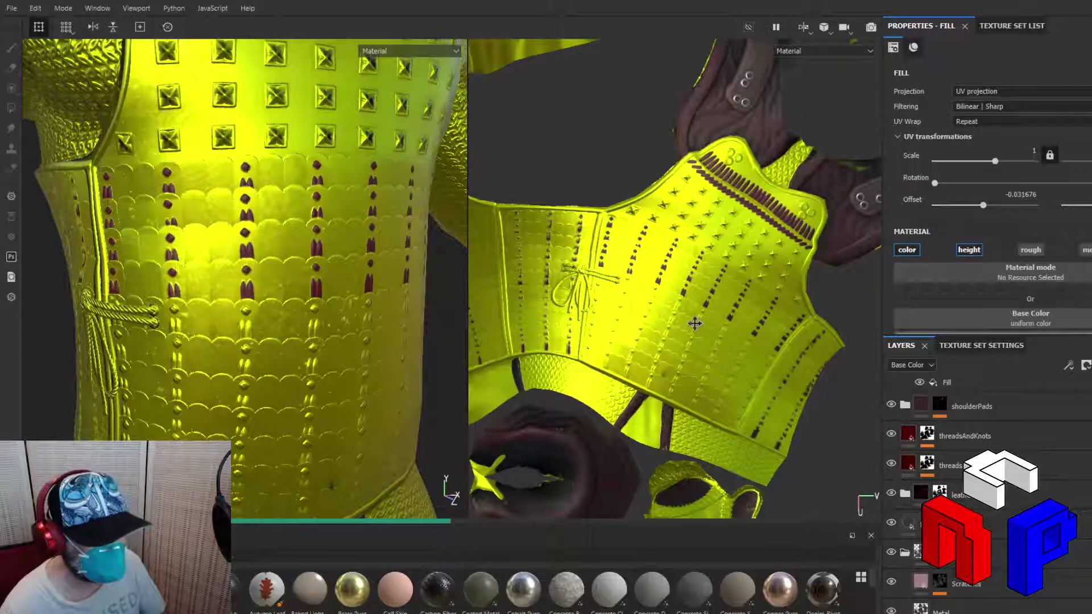
scroll(533, 260, up, 6)
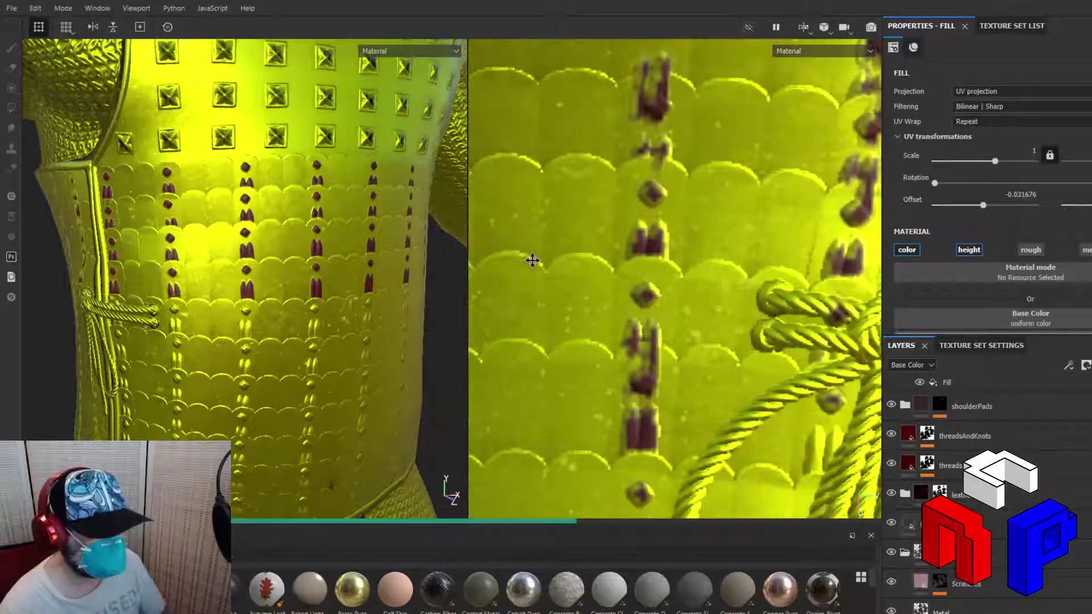
scroll(645, 309, down, 1)
scroll(644, 309, down, 2)
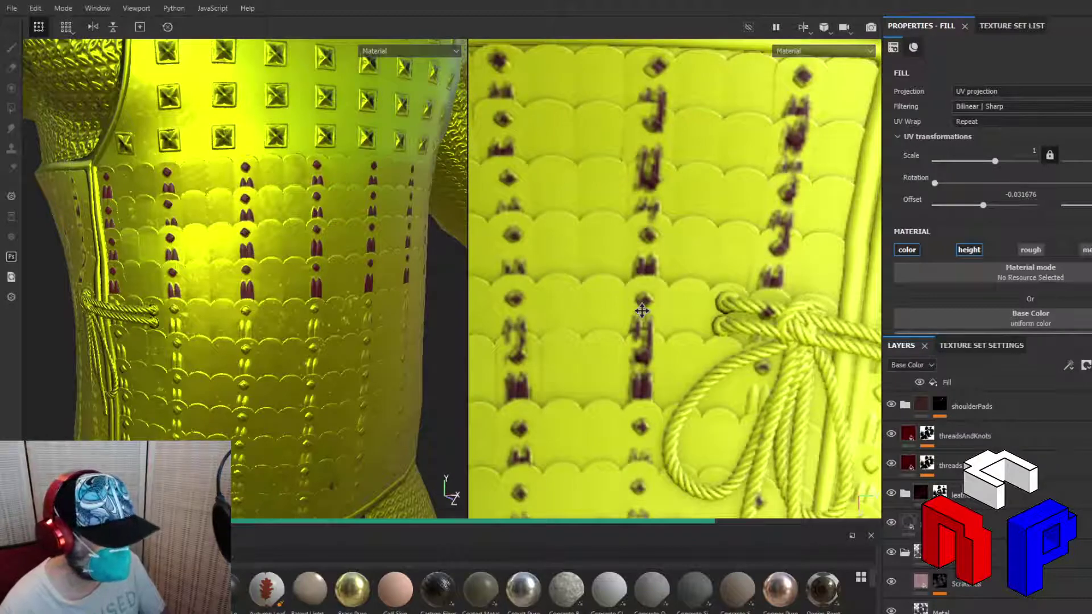
scroll(638, 302, down, 1)
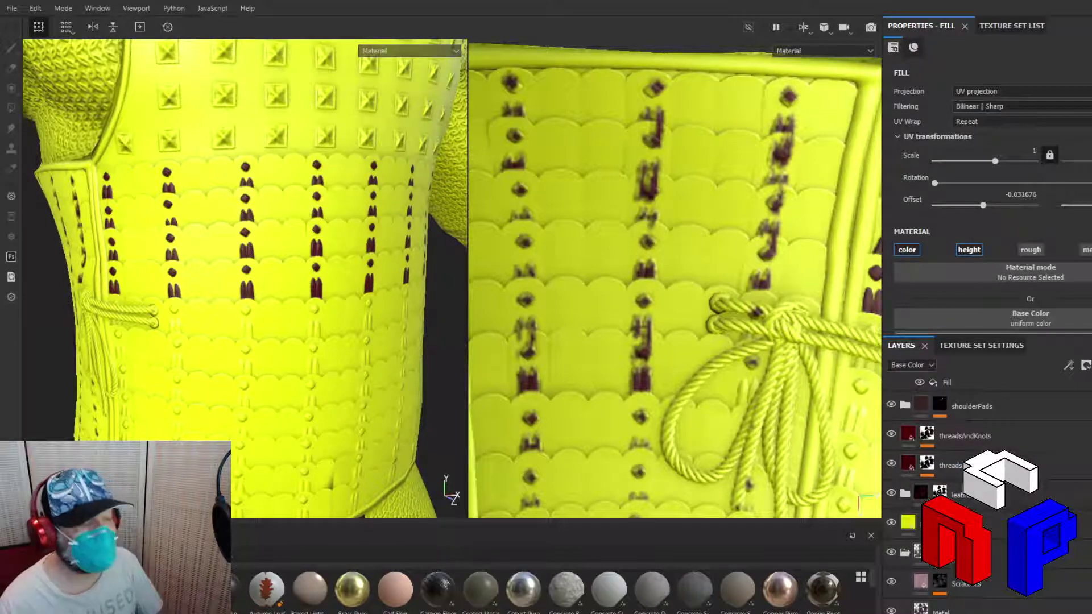
scroll(734, 315, down, 6)
scroll(715, 313, down, 5)
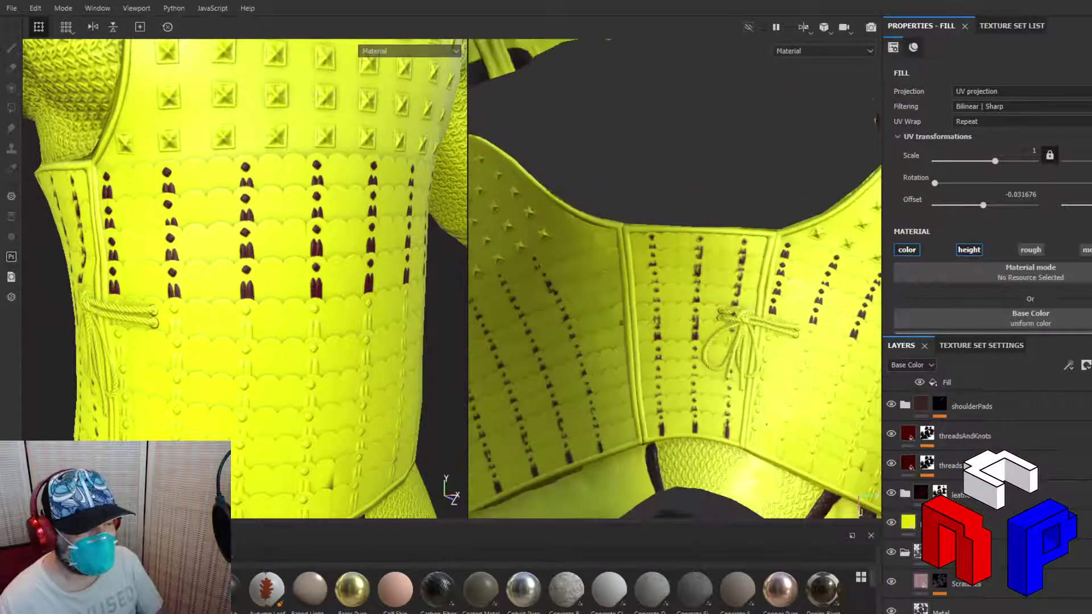
mouse_move(714, 314)
shift+right_down()
mouse_move(756, 314)
mouse_move(723, 315)
shift+right_up()
scroll(738, 316, up, 8)
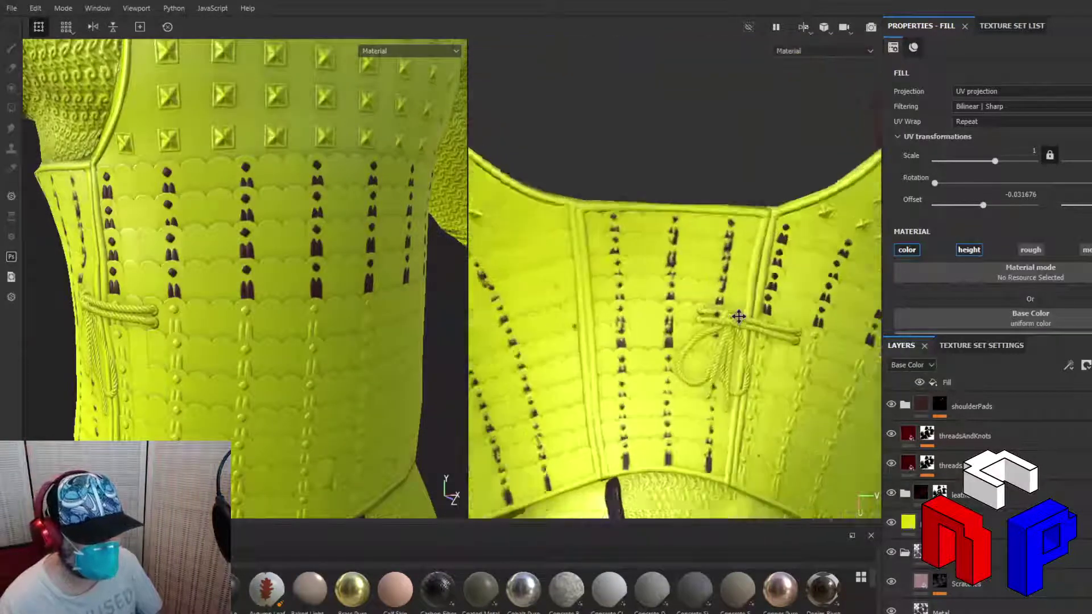
scroll(662, 306, up, 3)
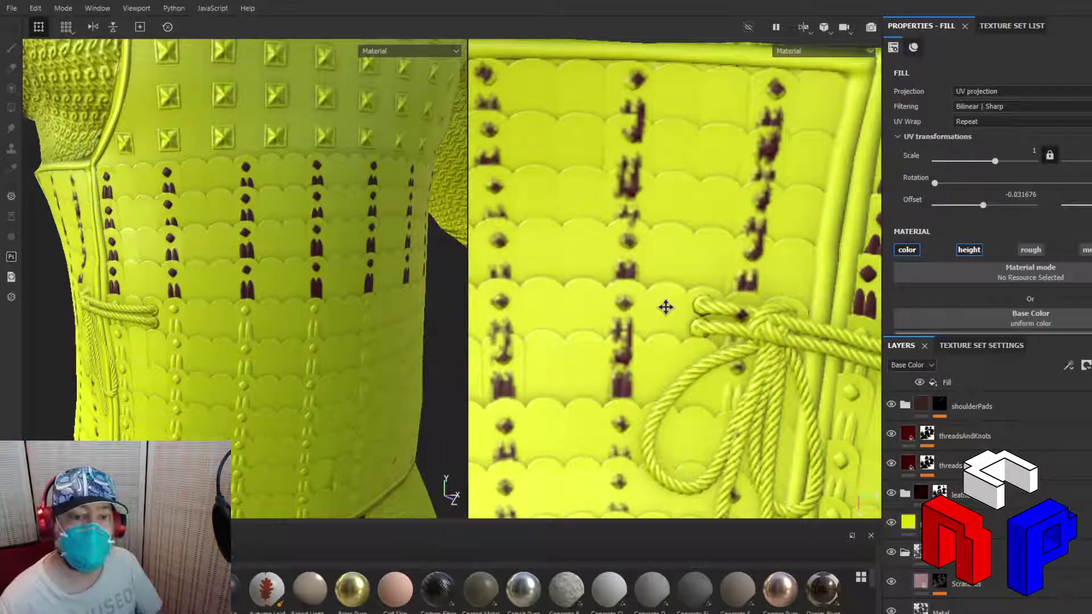
scroll(663, 308, down, 8)
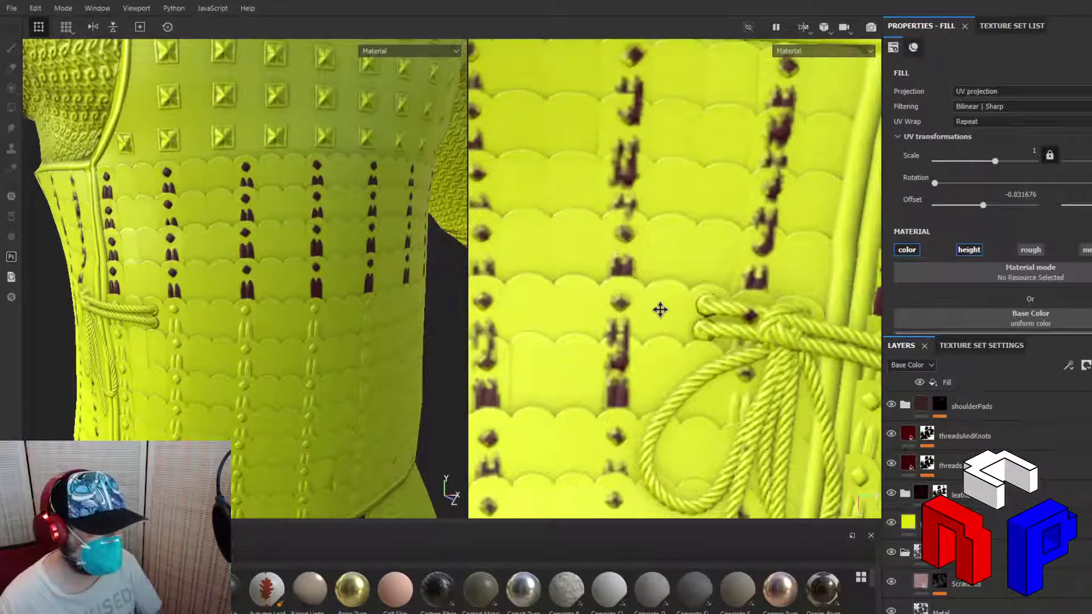
scroll(658, 309, down, 3)
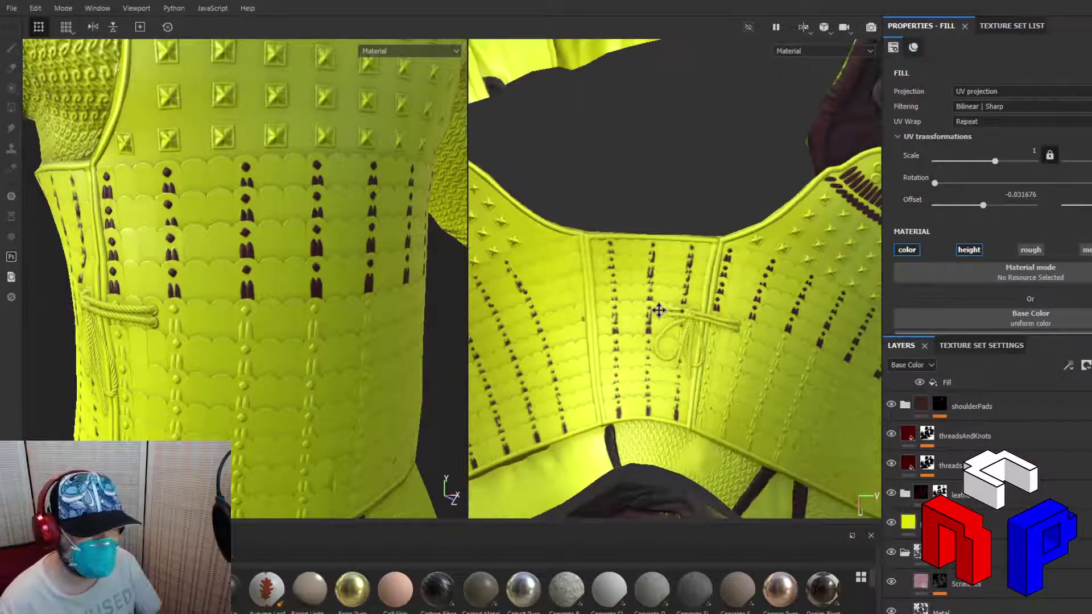
Examine the masked thread rows along the breastplate's upper edge and the adjoining studs in the UV layout
alt+middle_drag(763, 287, 673, 254)
shift+right_drag(694, 283, 736, 296)
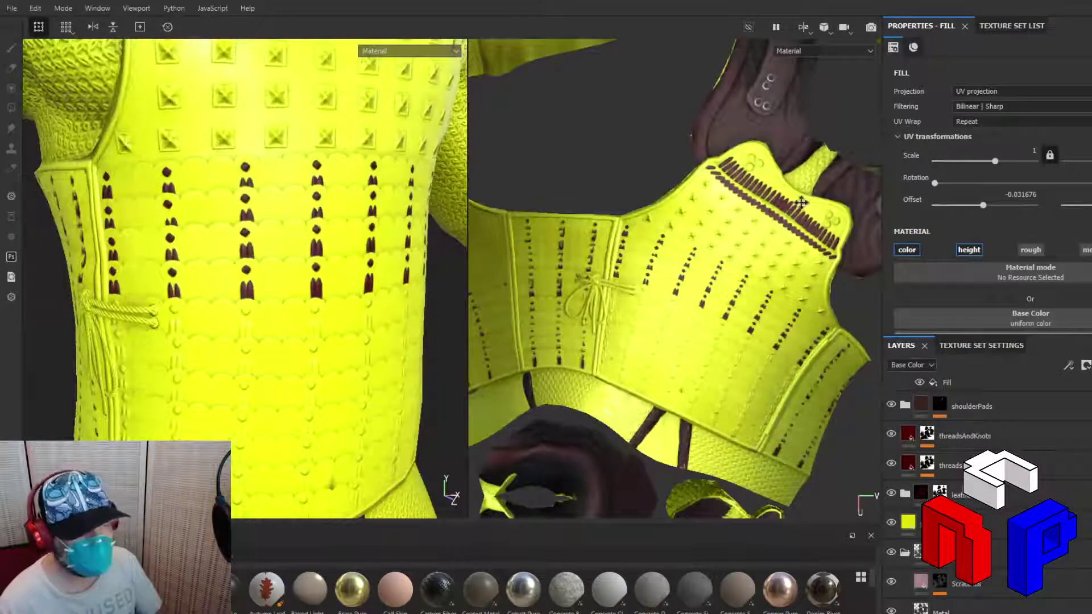
alt+middle_drag(800, 203, 727, 289)
scroll(730, 285, down, 2)
scroll(729, 284, up, 4)
scroll(727, 289, up, 3)
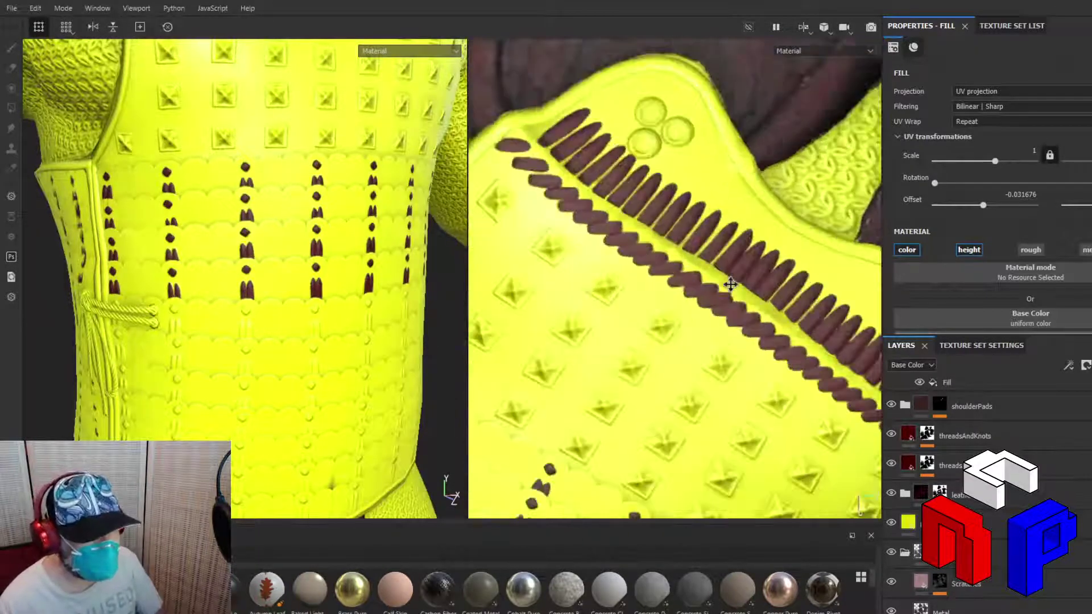
scroll(728, 286, up, 3)
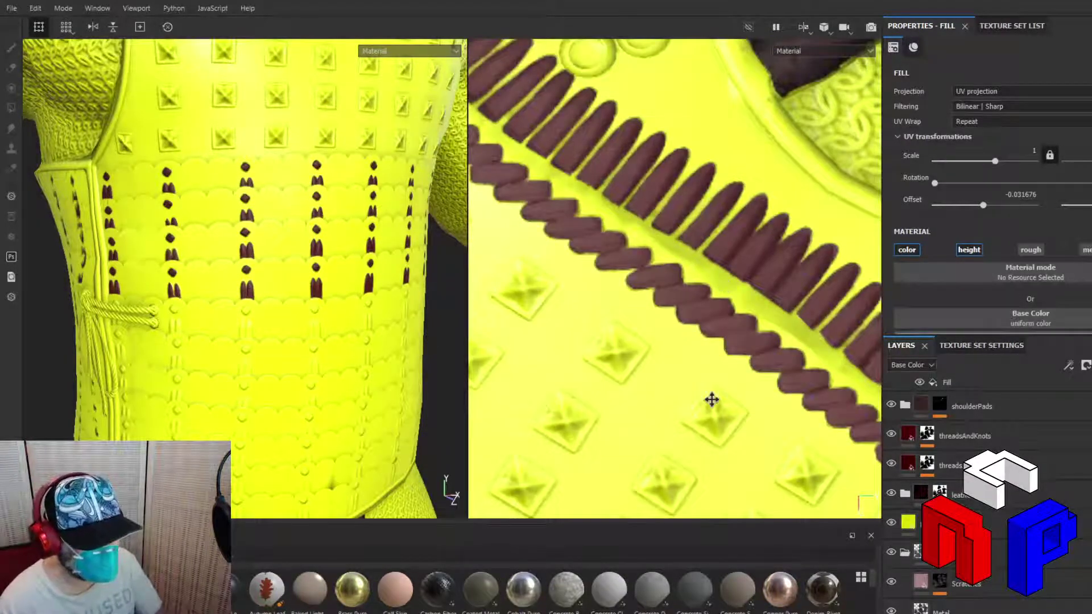
scroll(711, 397, down, 5)
Examine the masked lacing columns below the studs on the front plate, and the neighboring shoulder straps, in the UV layout
alt+middle_drag(704, 401, 753, 212)
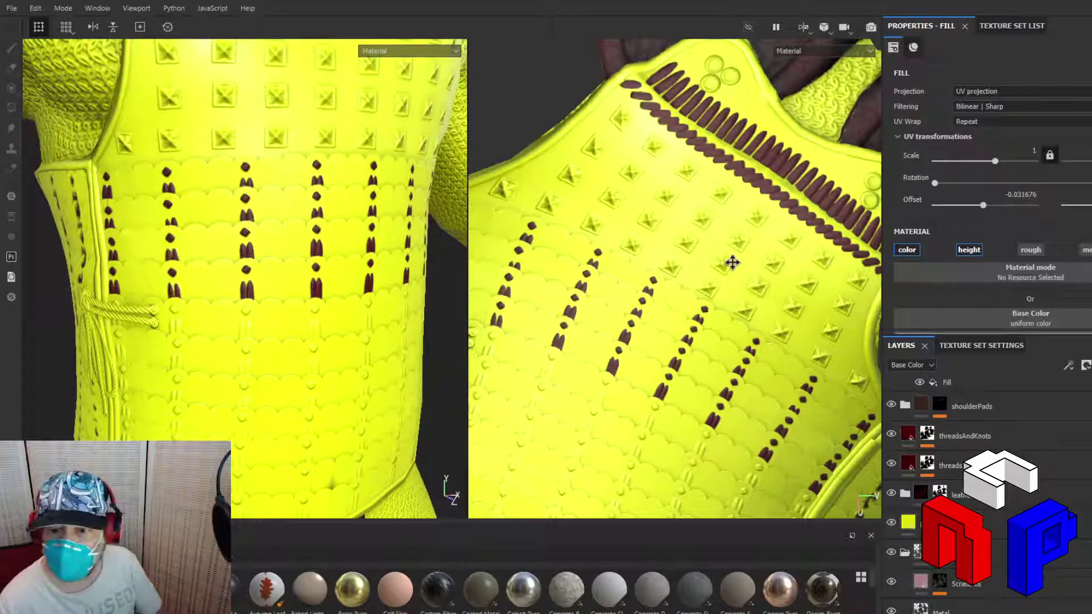
scroll(708, 270, up, 4)
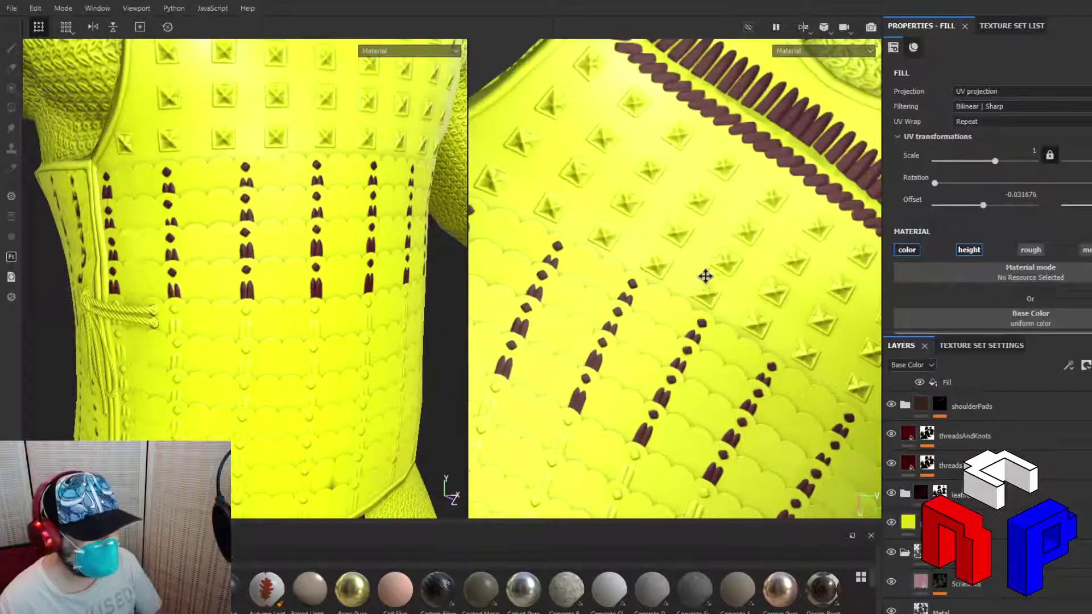
alt+middle_drag(823, 323, 872, 324)
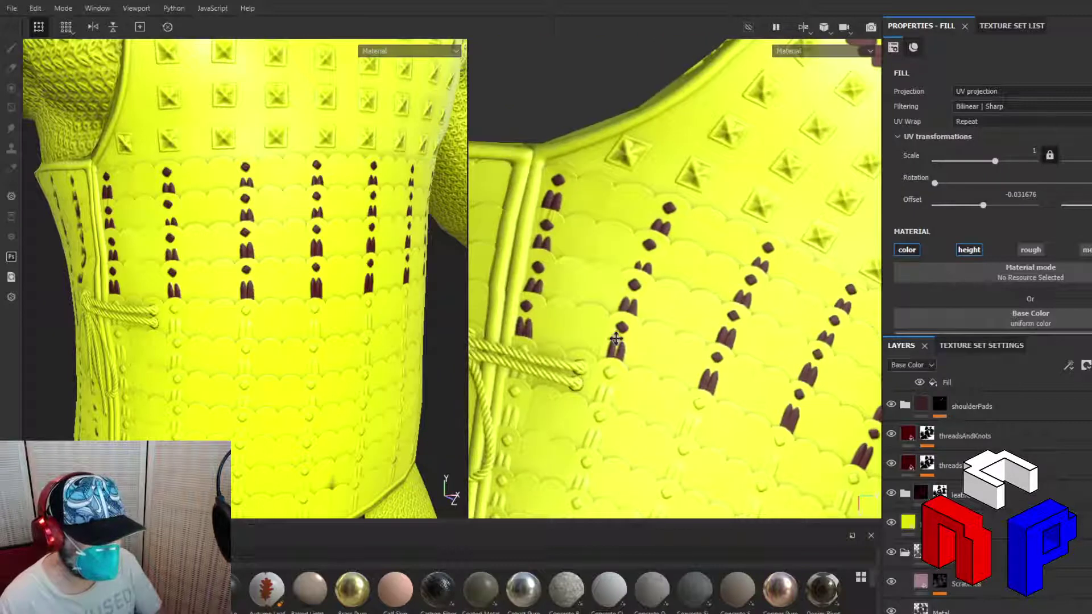
key(alt)
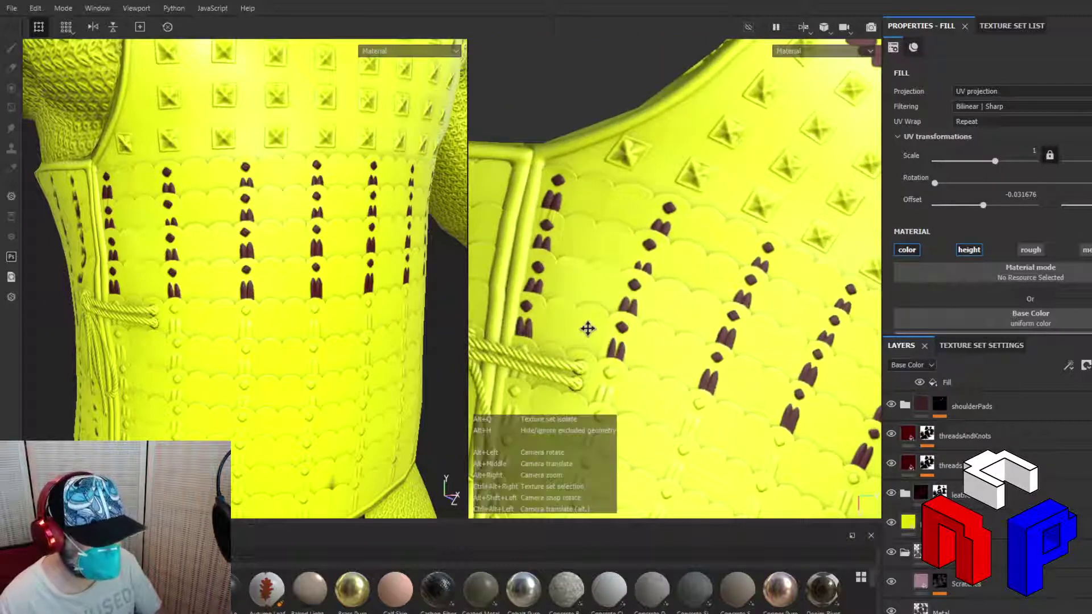
scroll(663, 312, up, 4)
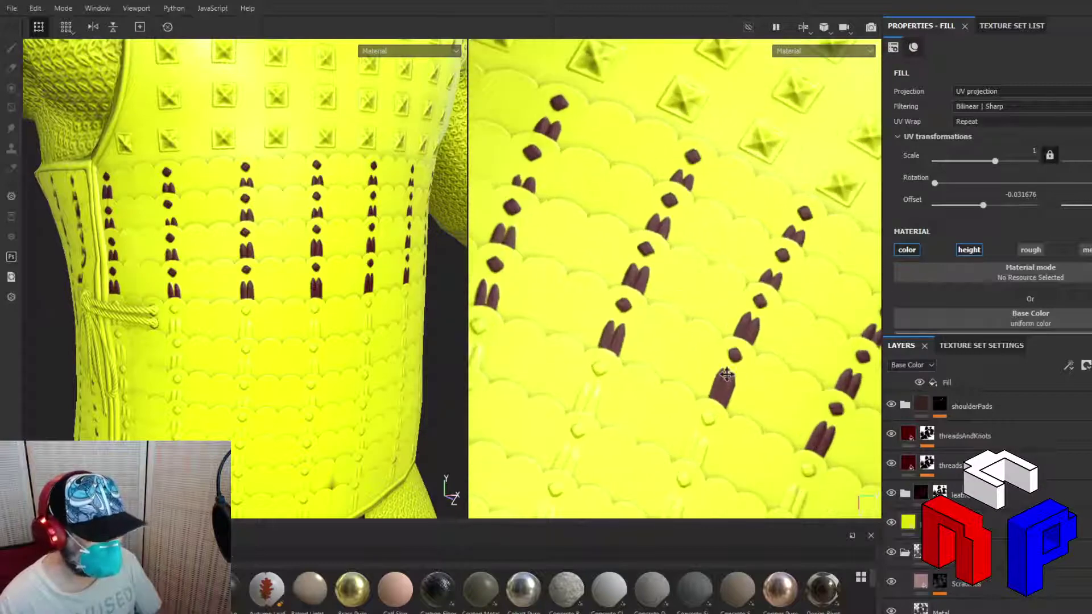
scroll(629, 327, down, 3)
scroll(688, 307, down, 6)
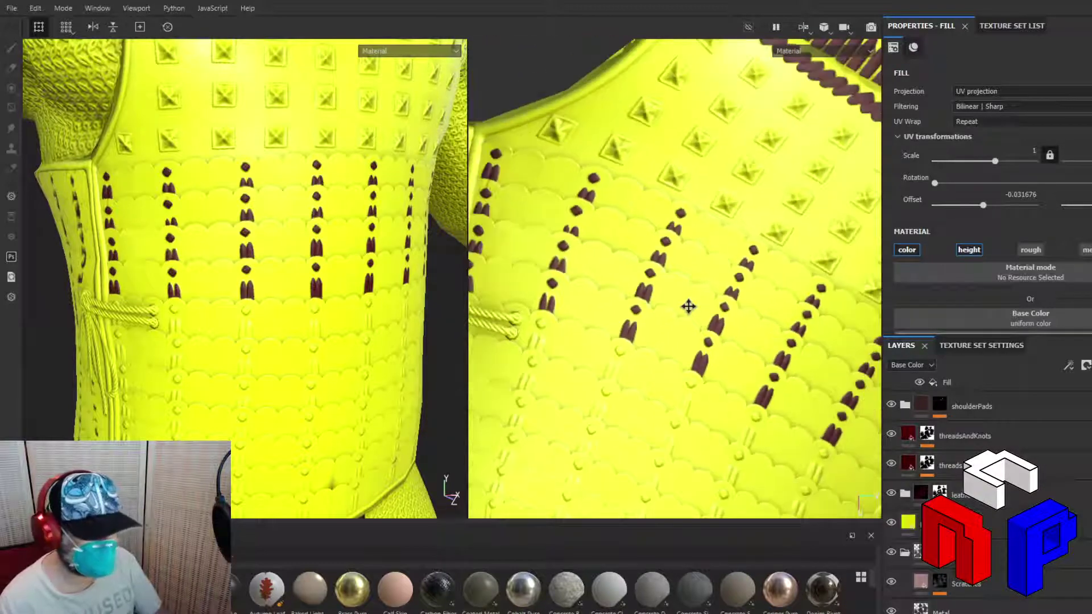
alt+drag(759, 263, 697, 263)
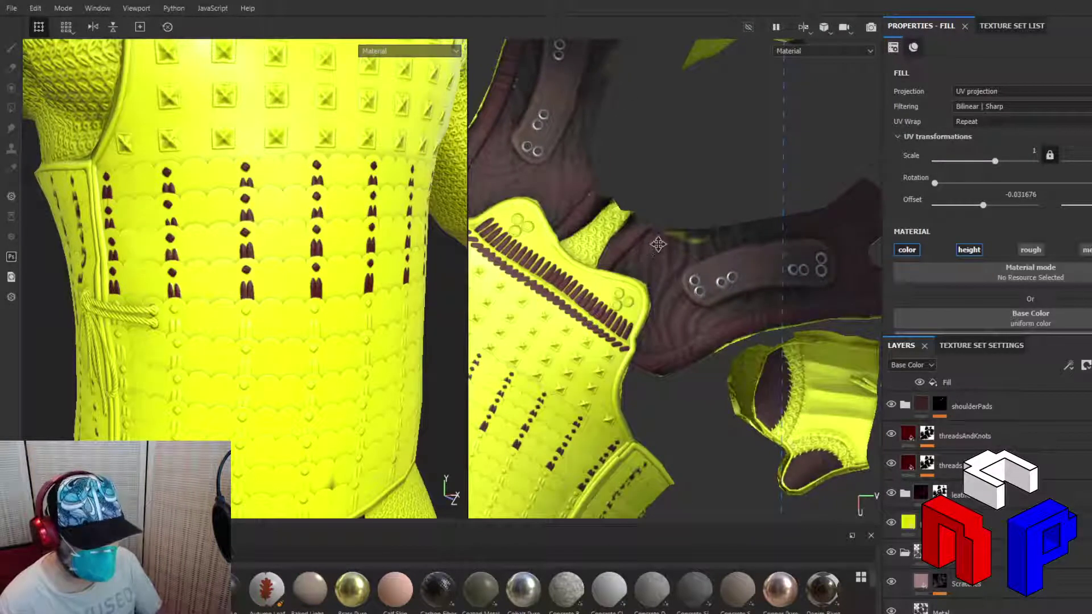
Hide the yellow fill layer and inspect the breastplate, leather collar and shoulder strap on the 3D model
click(891, 522)
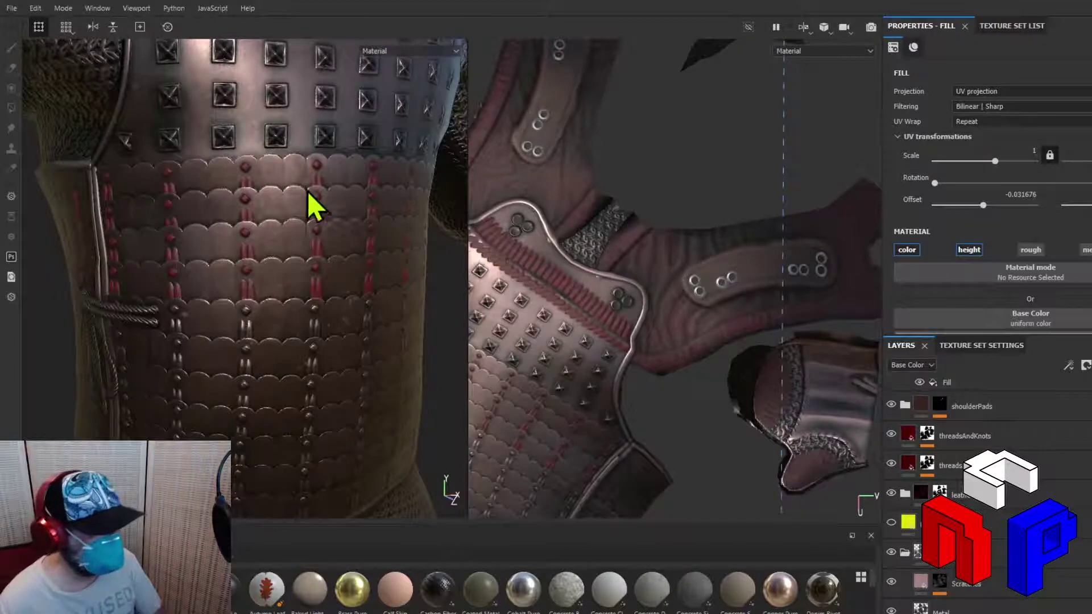
alt+middle_drag(307, 192, 263, 377)
scroll(261, 376, up, 2)
scroll(262, 373, down, 5)
scroll(261, 371, down, 2)
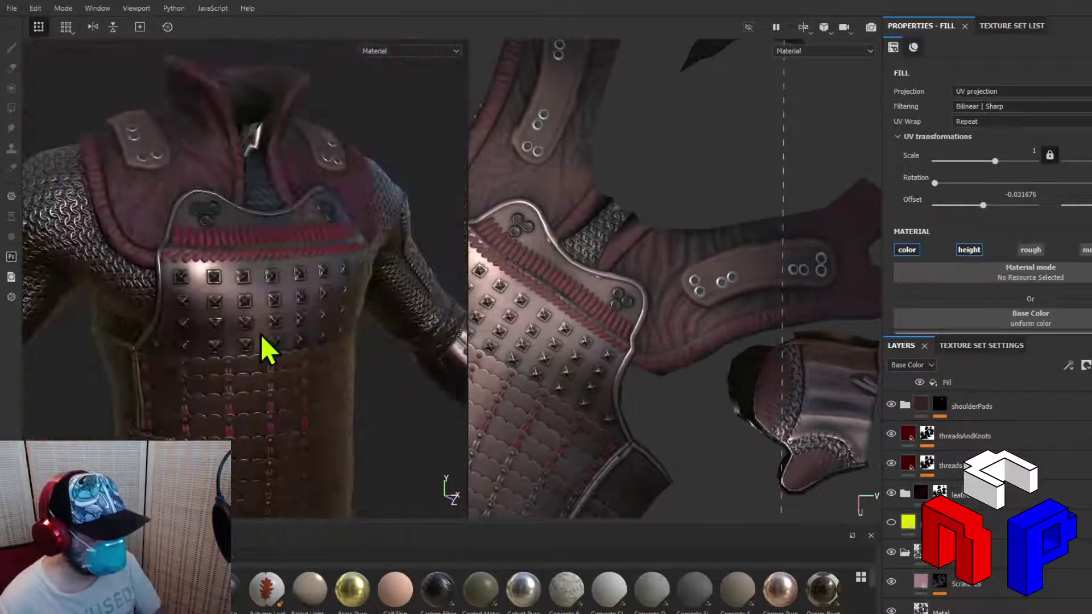
scroll(261, 334, down, 2)
alt+drag(237, 297, 270, 295)
alt+middle_drag(270, 296, 378, 383)
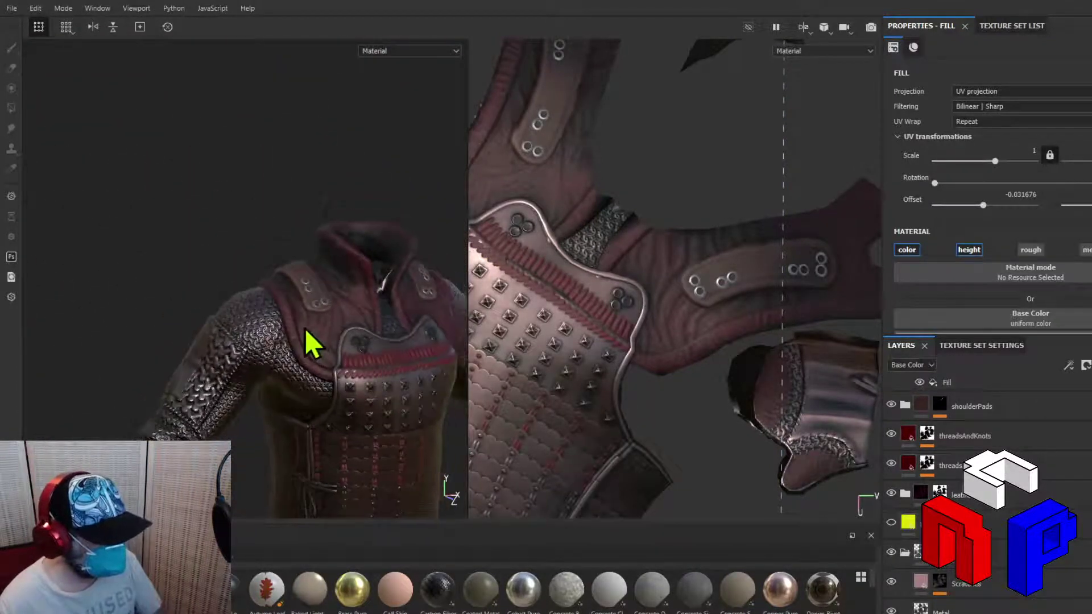
scroll(305, 327, up, 4)
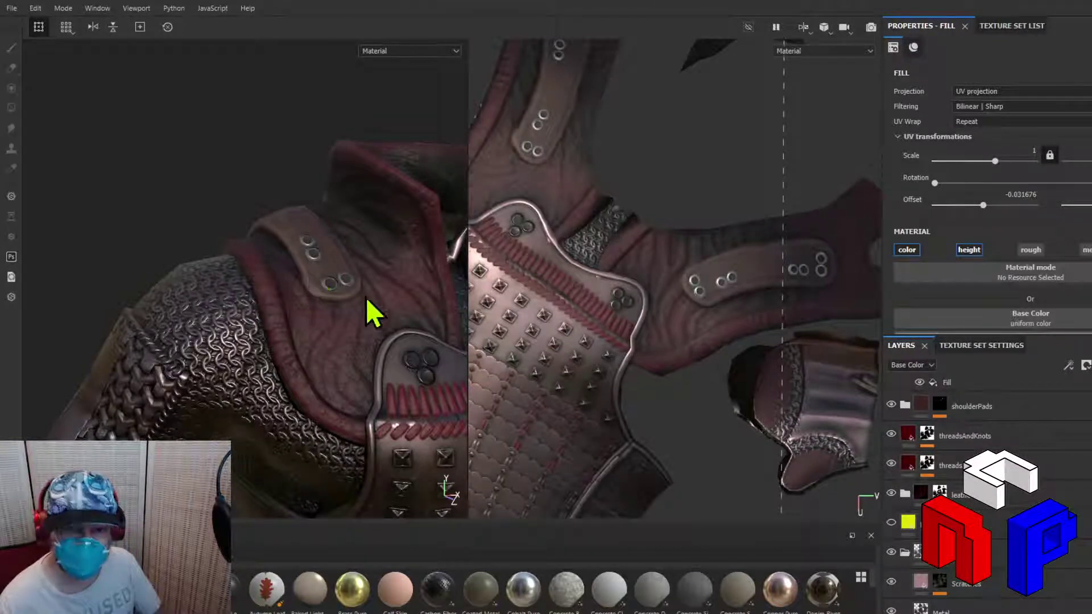
Widen the 3D view and inspect the torso armor, arms and chainmail skirt from several angles
drag(468, 333, 683, 333)
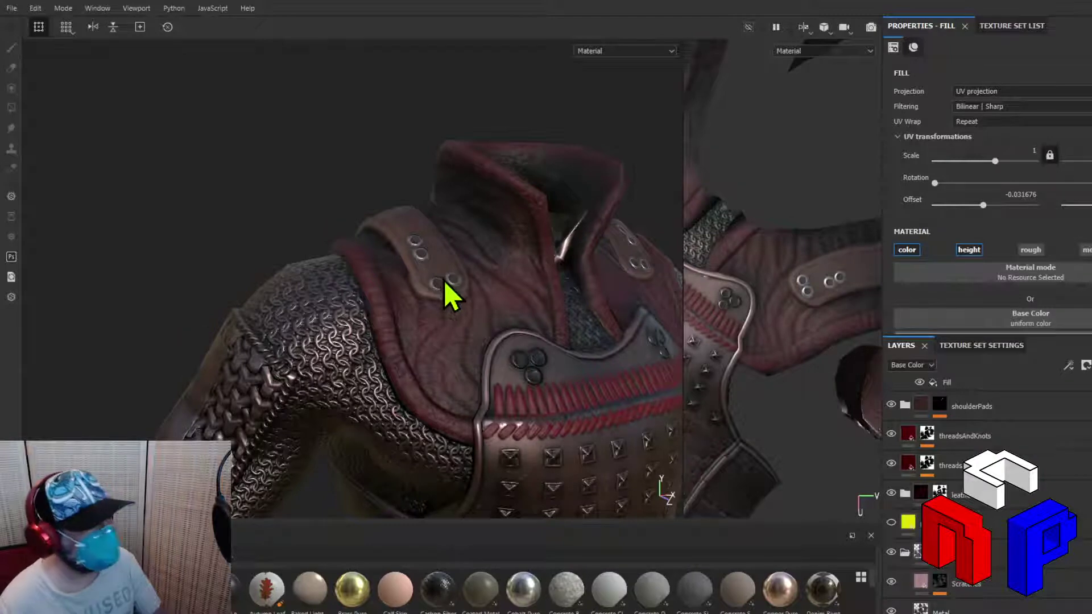
alt+drag(555, 312, 432, 221)
alt+right_drag(433, 221, 431, 262)
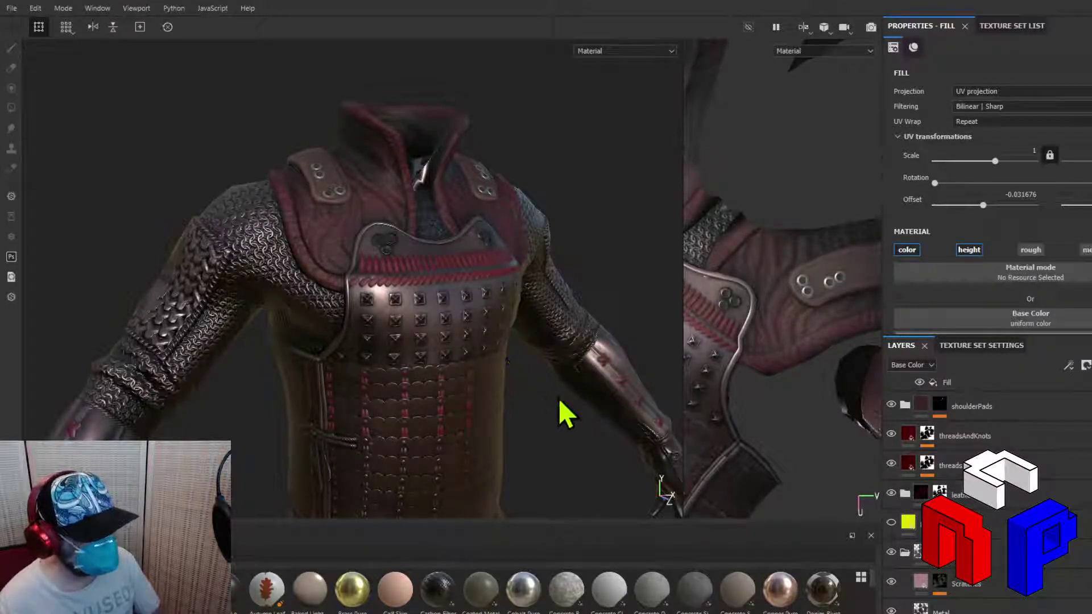
alt+drag(561, 418, 493, 377)
scroll(360, 244, up, 3)
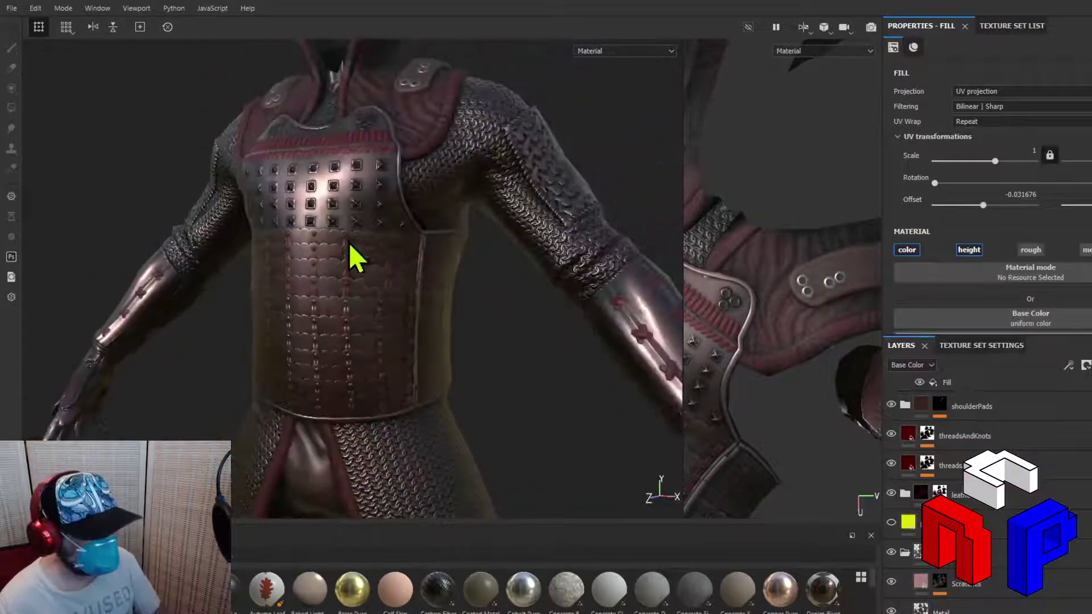
scroll(347, 279, down, 3)
alt+middle_drag(398, 475, 395, 259)
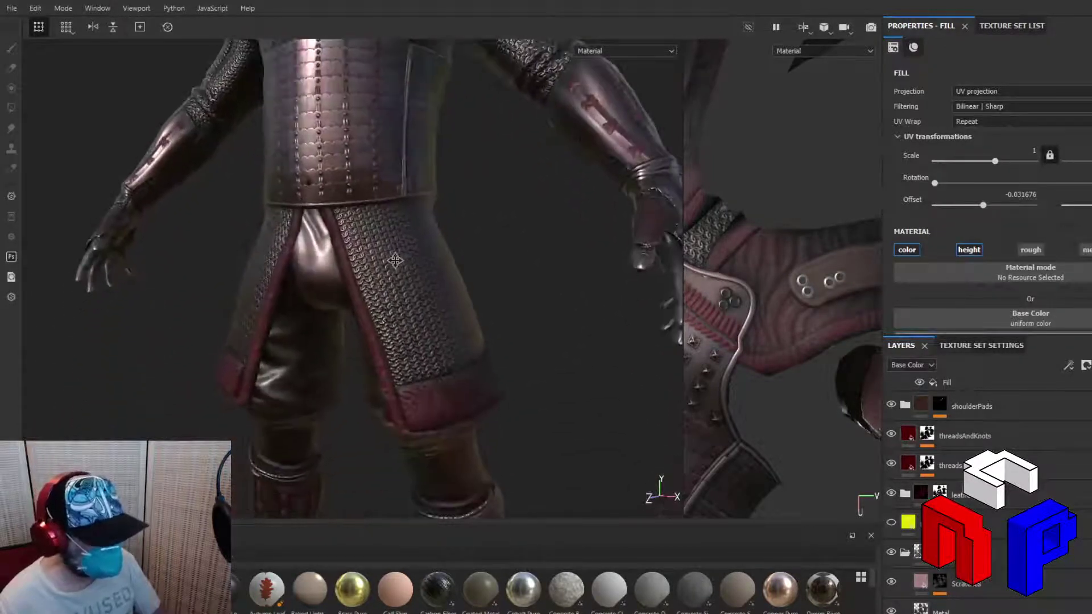
Inspect the chainmail skirt and the greaves with their red cross-shaped knots on the 3D model
scroll(337, 394, down, 6)
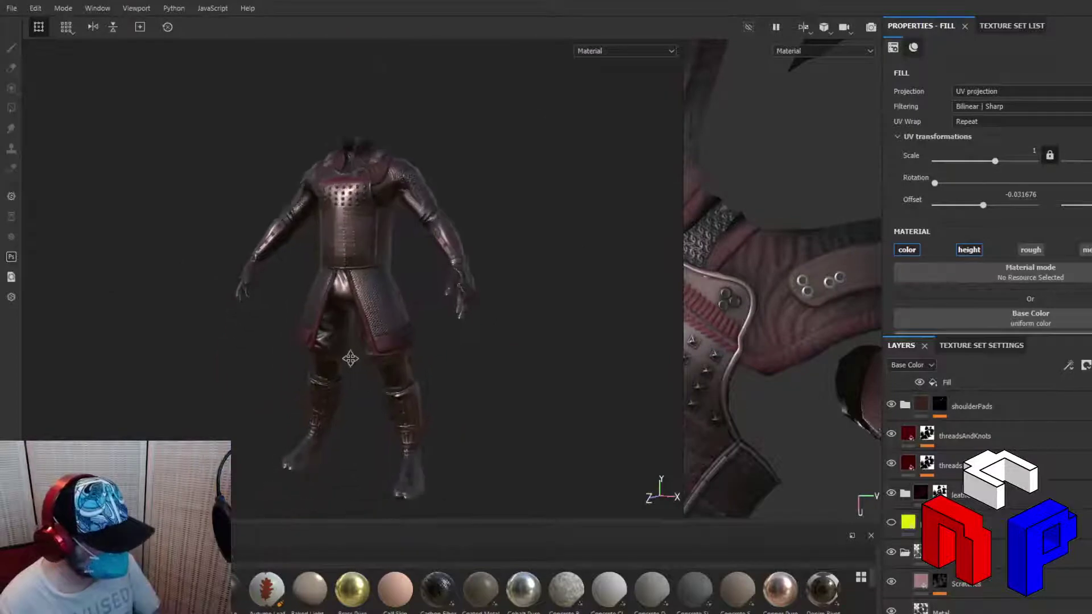
scroll(350, 358, up, 10)
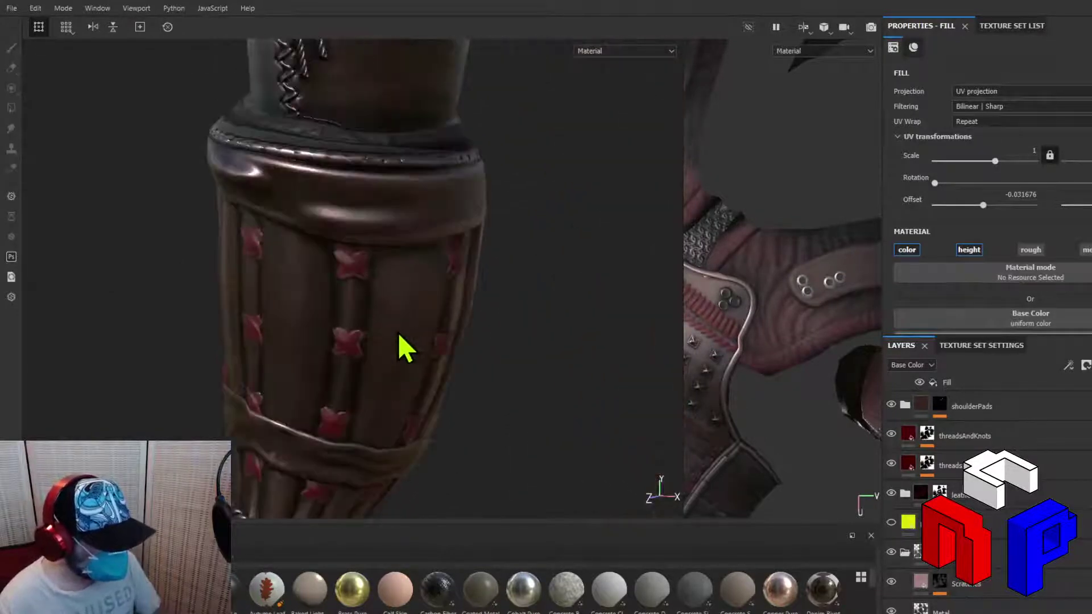
scroll(386, 341, up, 3)
scroll(347, 316, up, 2)
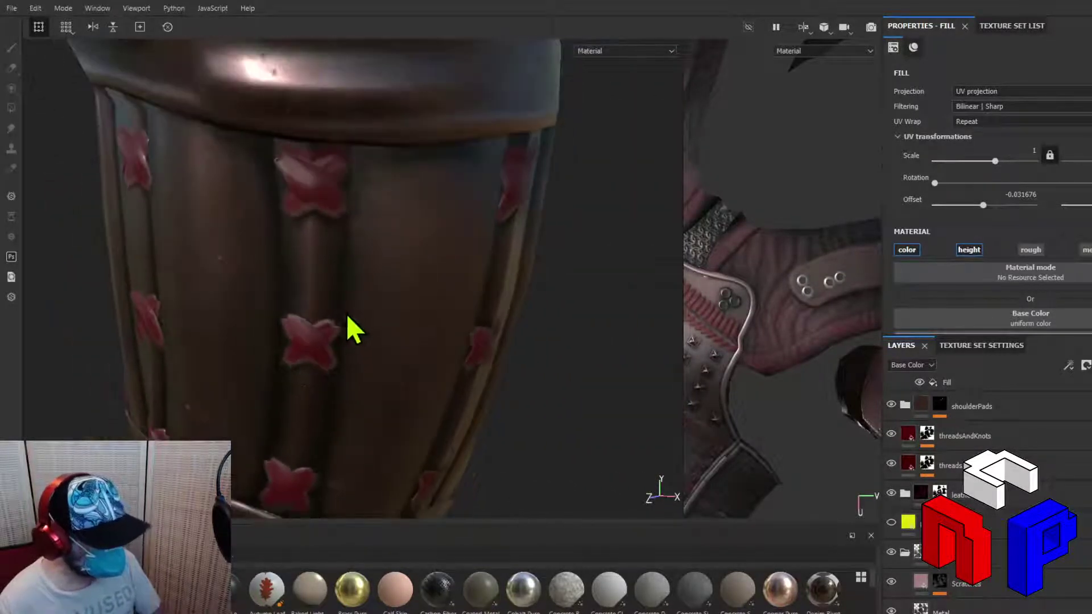
scroll(347, 317, down, 5)
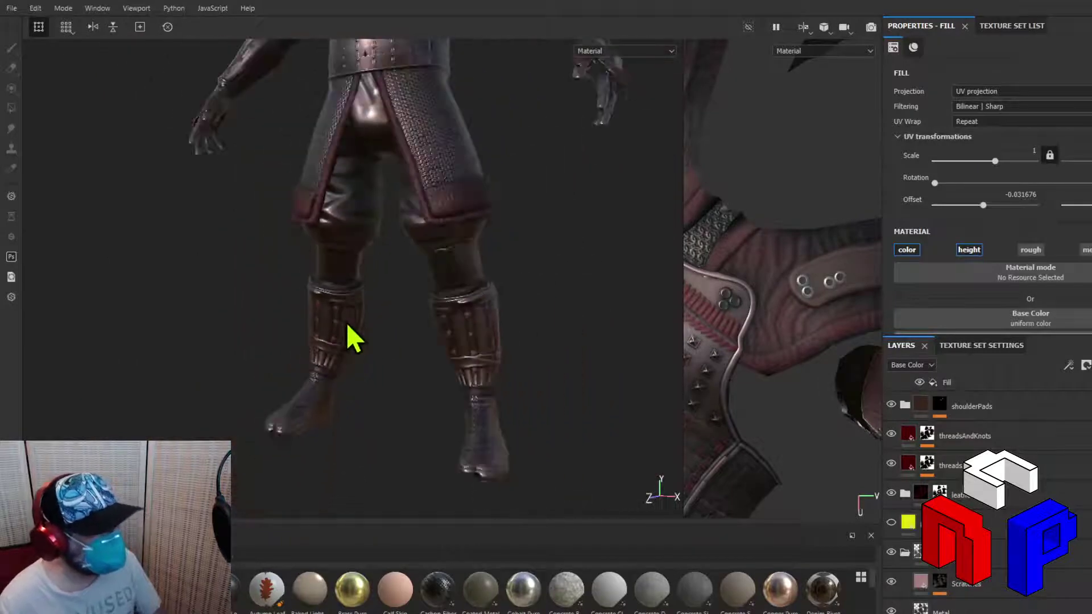
scroll(390, 264, down, 5)
Inspect the breastplate's studs, red thread rows and upper lacing columns at close range on the 3D model
middle_drag(395, 275, 336, 443)
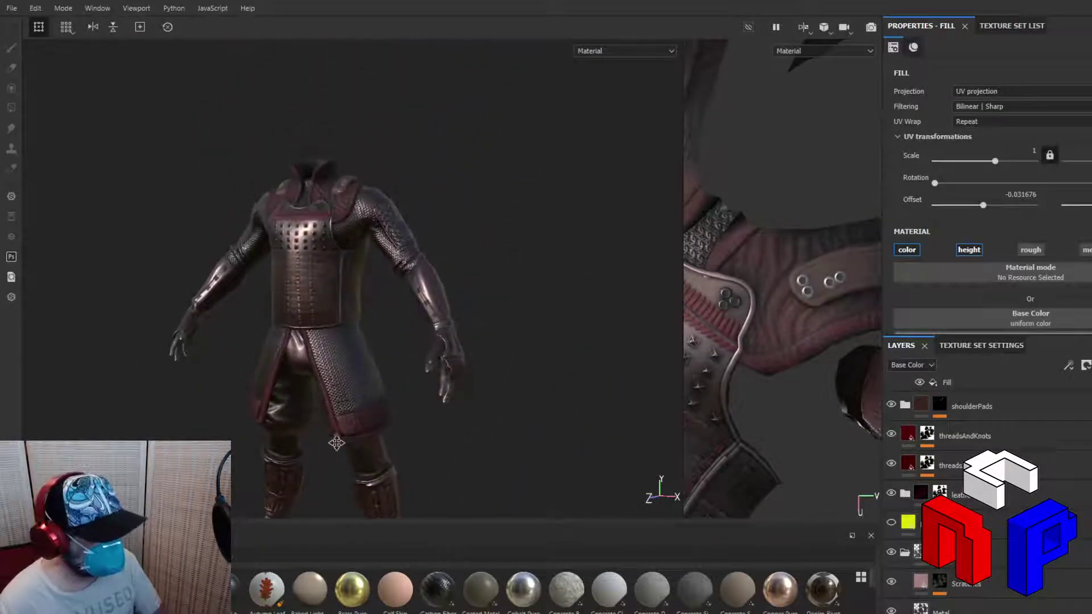
scroll(390, 268, up, 8)
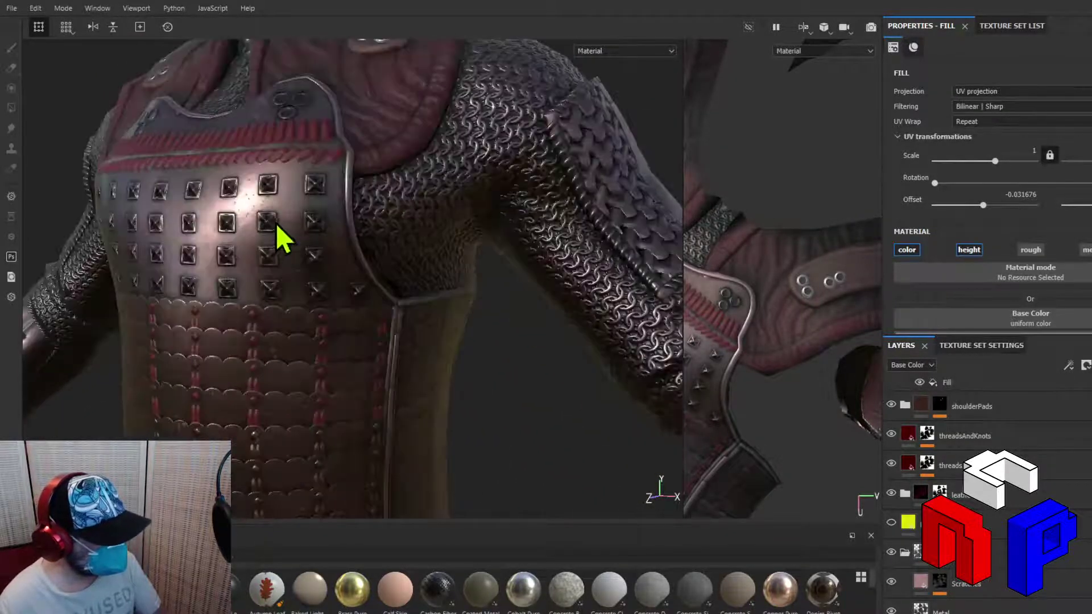
scroll(277, 225, up, 2)
alt+middle_drag(251, 180, 441, 240)
scroll(197, 248, up, 1)
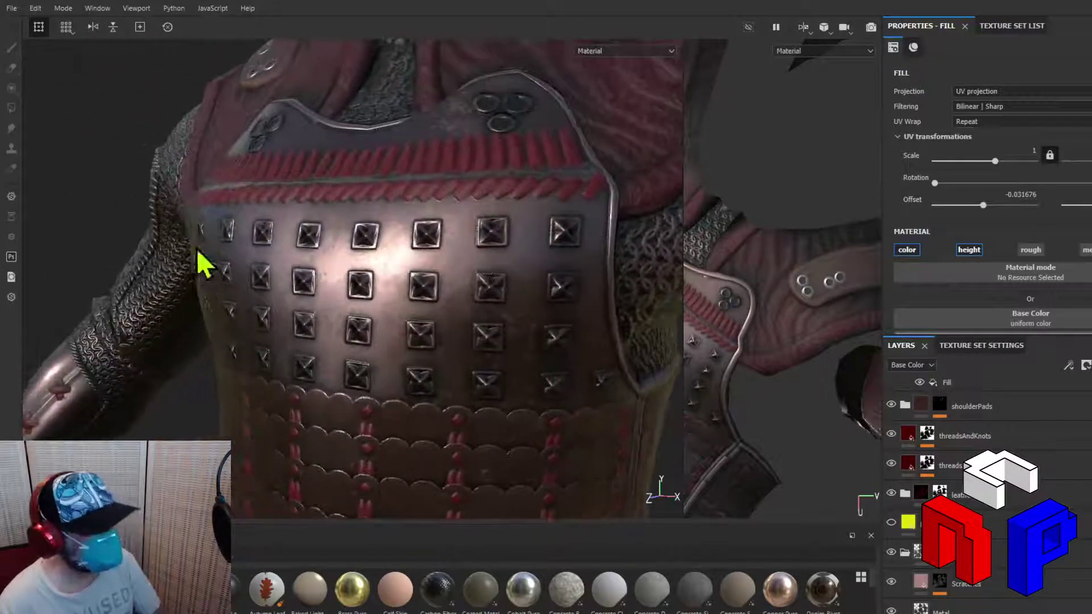
scroll(197, 249, up, 2)
scroll(295, 251, down, 4)
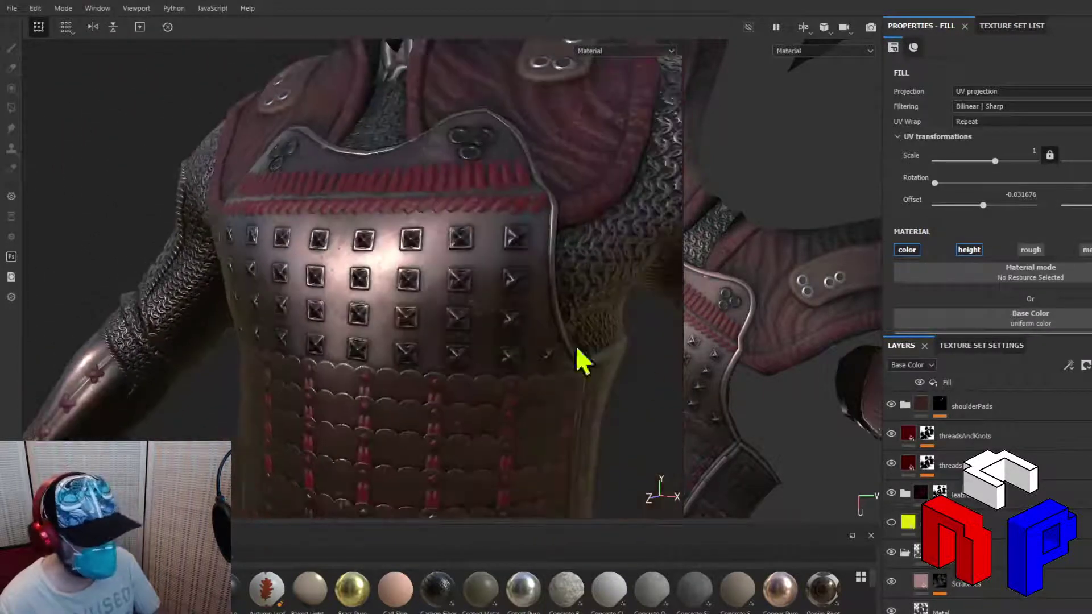
Show the yellow fill layer and find the unmasked threads and knots around the rope tie on the torso's side
click(891, 523)
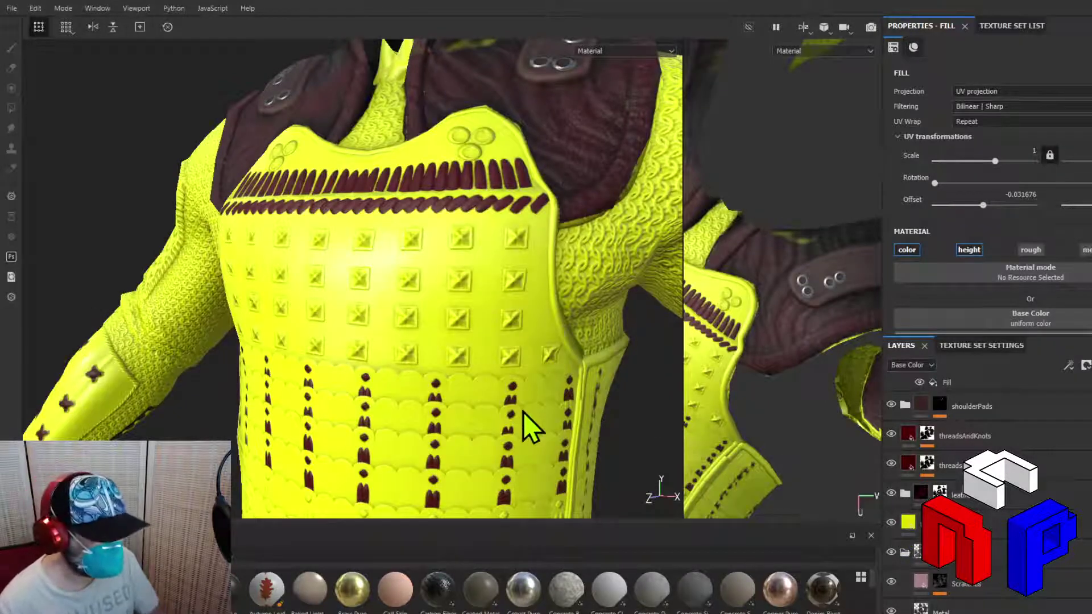
scroll(597, 426, down, 2)
alt+middle_drag(597, 426, 568, 237)
scroll(568, 236, up, 2)
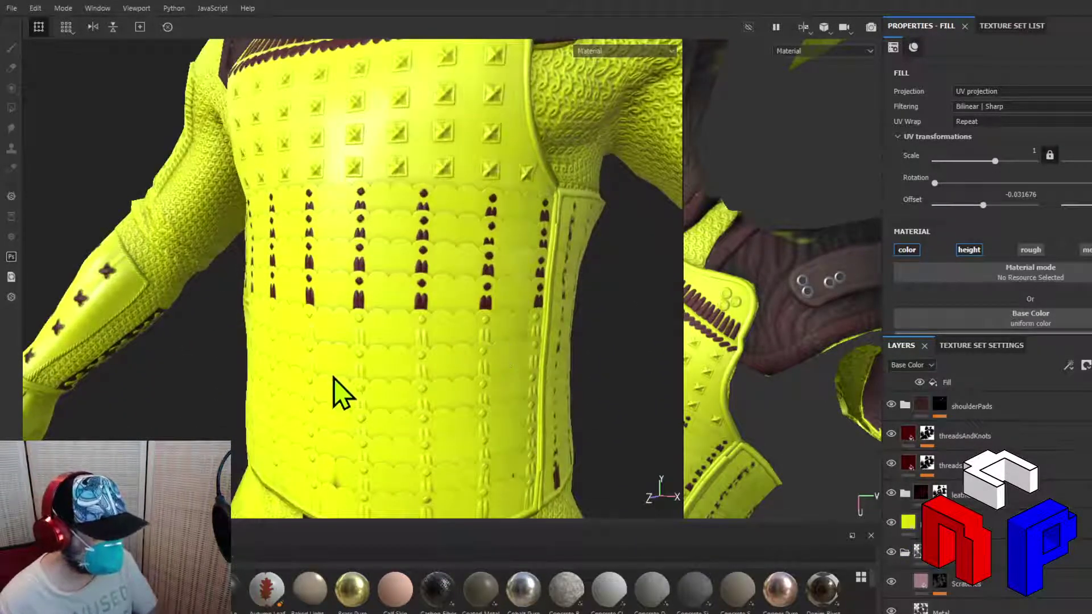
alt+drag(199, 373, 373, 350)
alt+middle_drag(373, 351, 509, 322)
scroll(458, 352, up, 2)
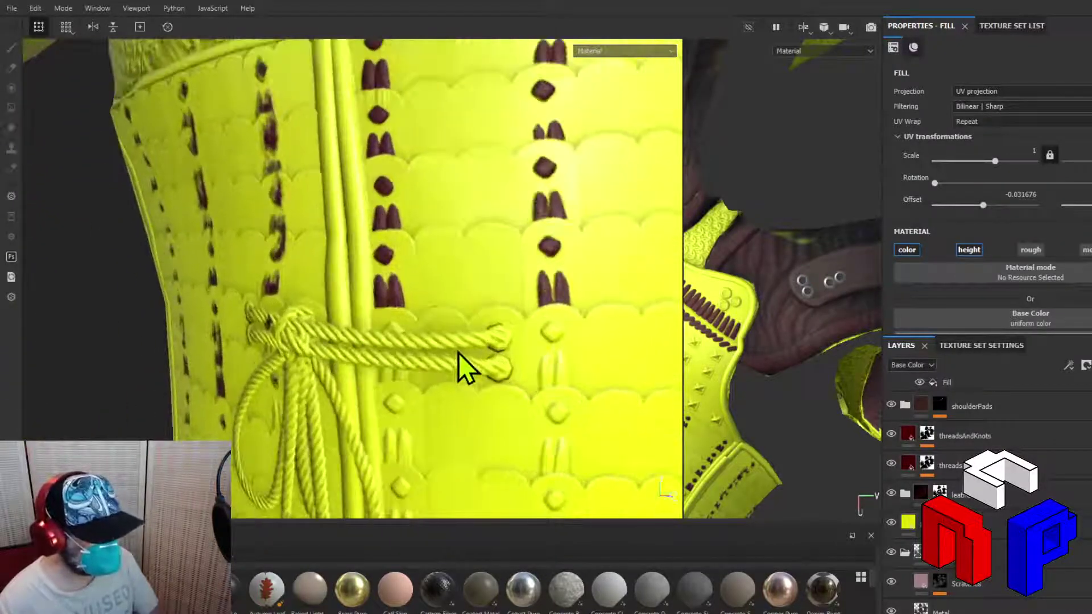
scroll(458, 352, up, 2)
scroll(452, 327, up, 1)
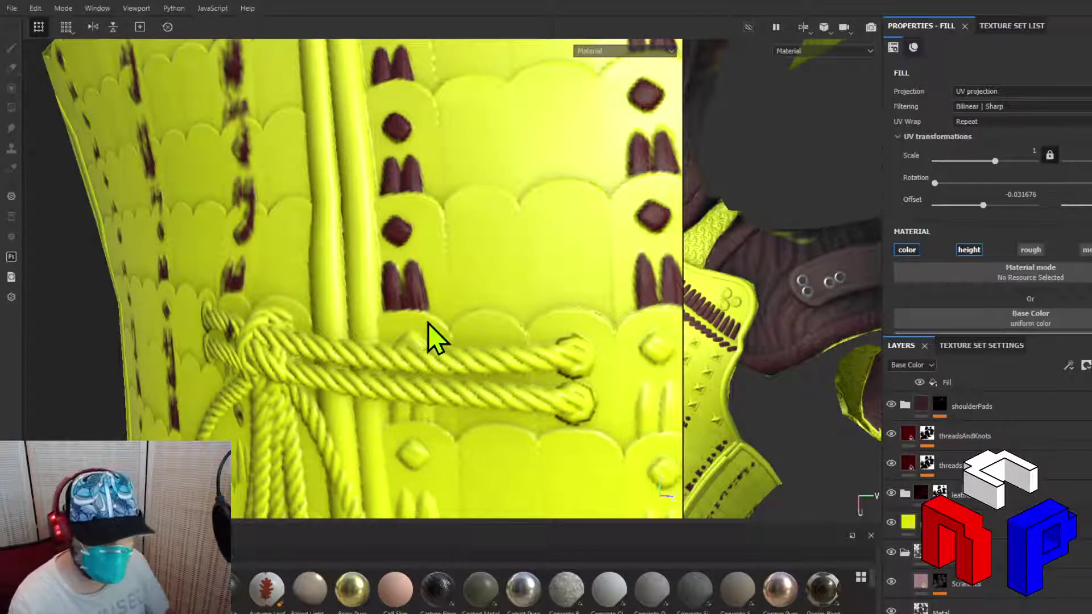
Select the Paint effect in the threadsAndKnots mask, with brush size 0.1 and the grayscale value set to white
click(929, 435)
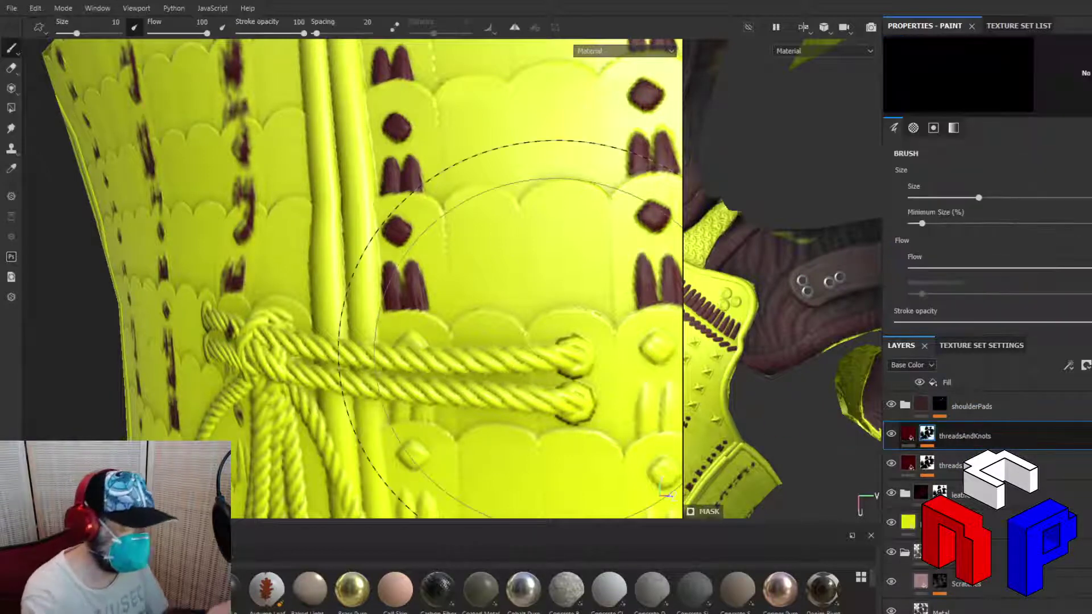
drag(77, 34, 59, 34)
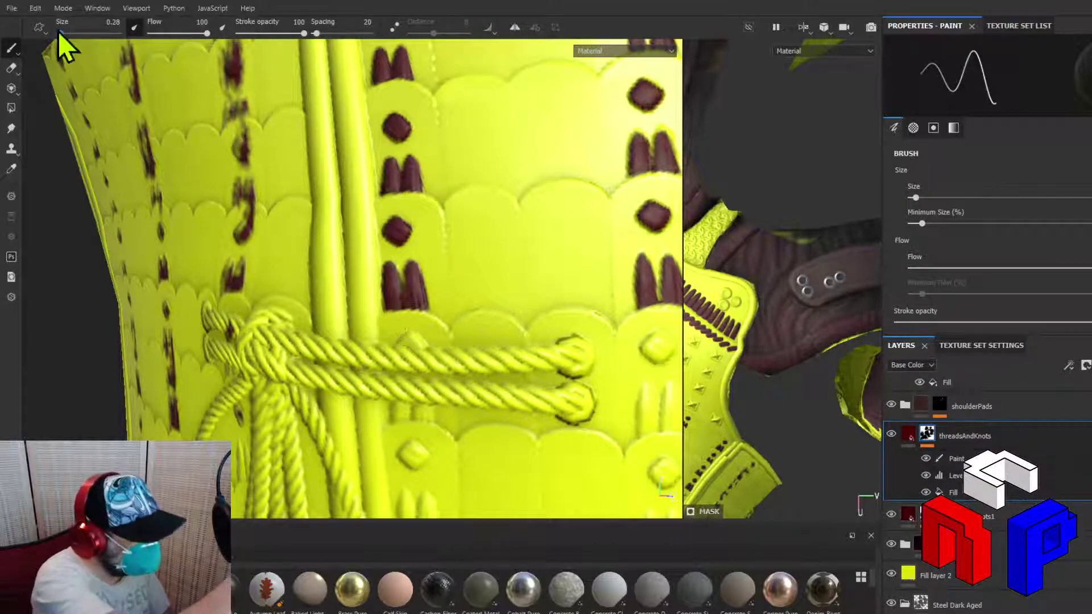
drag(60, 35, 59, 34)
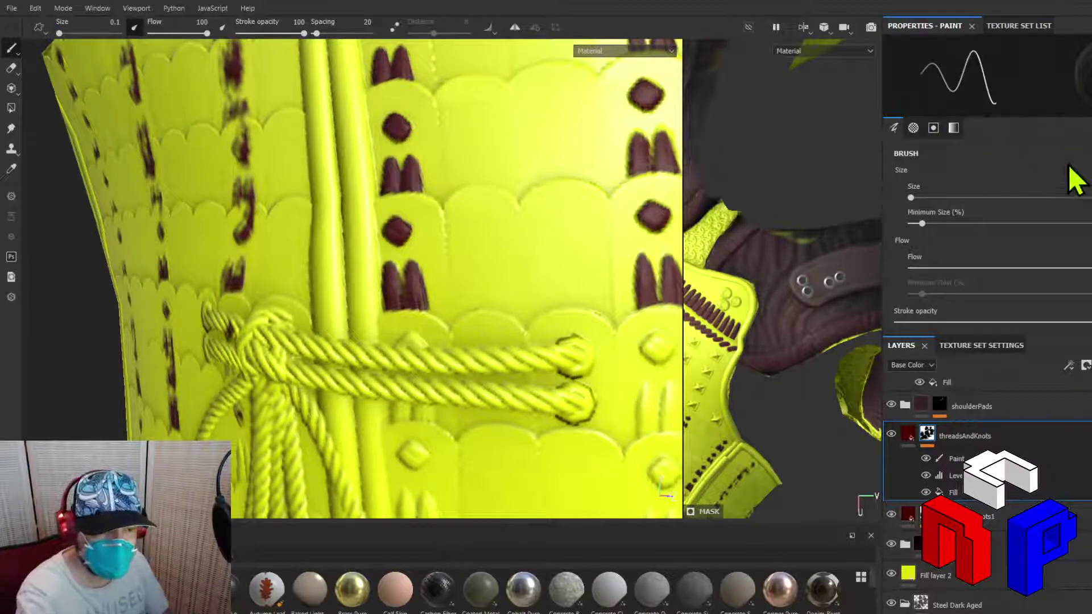
scroll(991, 234, down, 2)
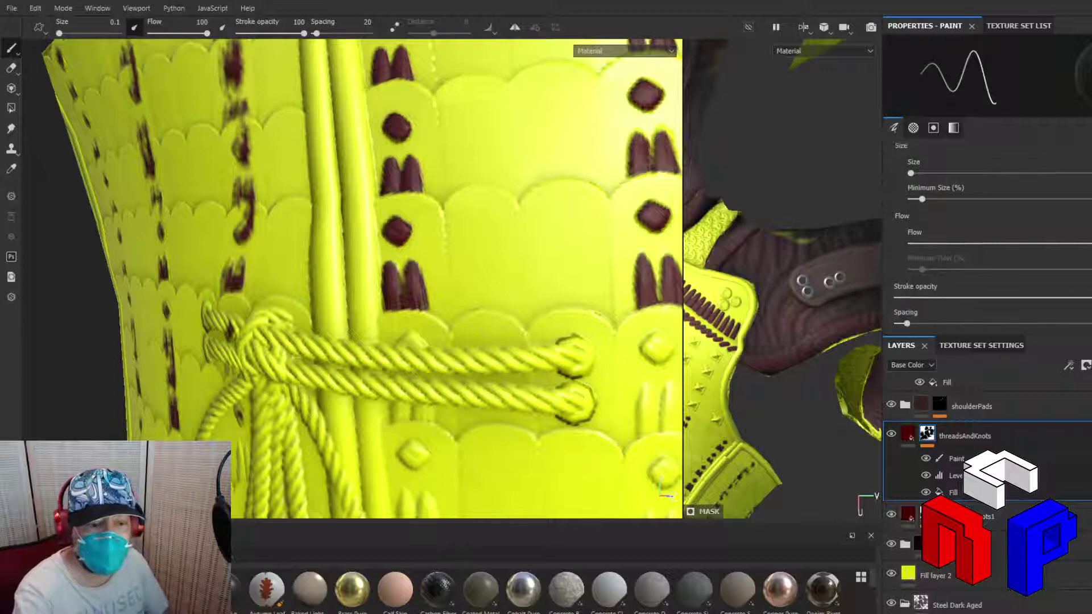
scroll(992, 236, down, 10)
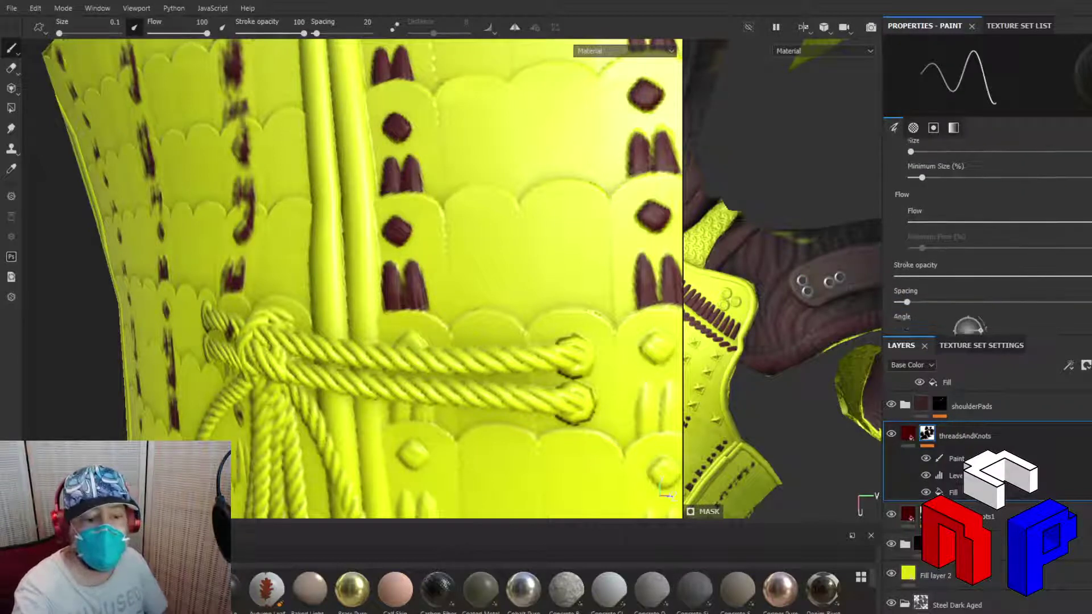
scroll(992, 236, down, 10)
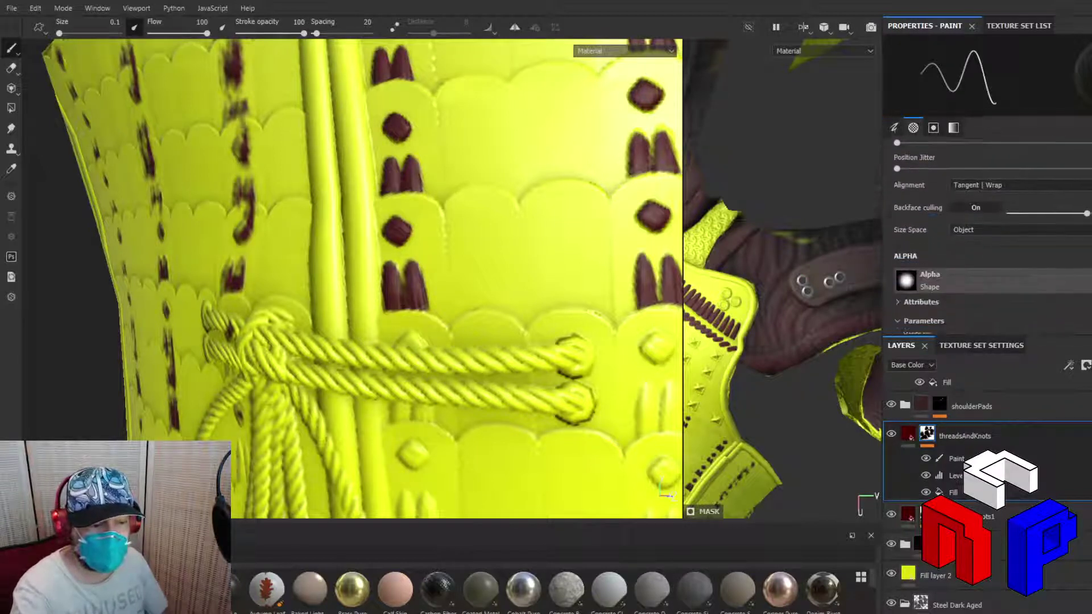
scroll(992, 236, down, 1)
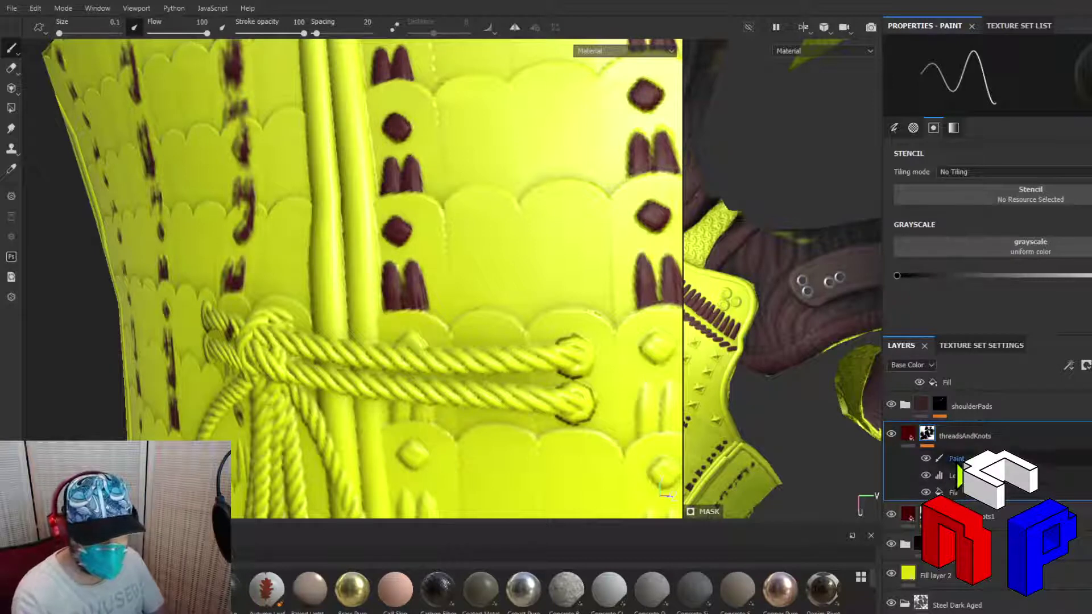
click(961, 458)
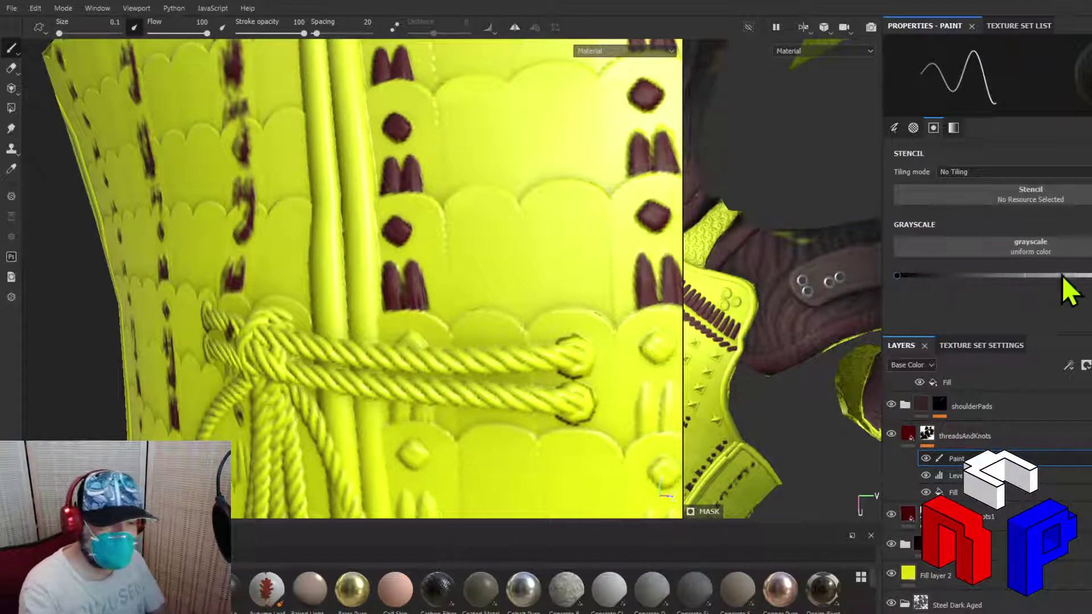
drag(901, 276, 1091, 284)
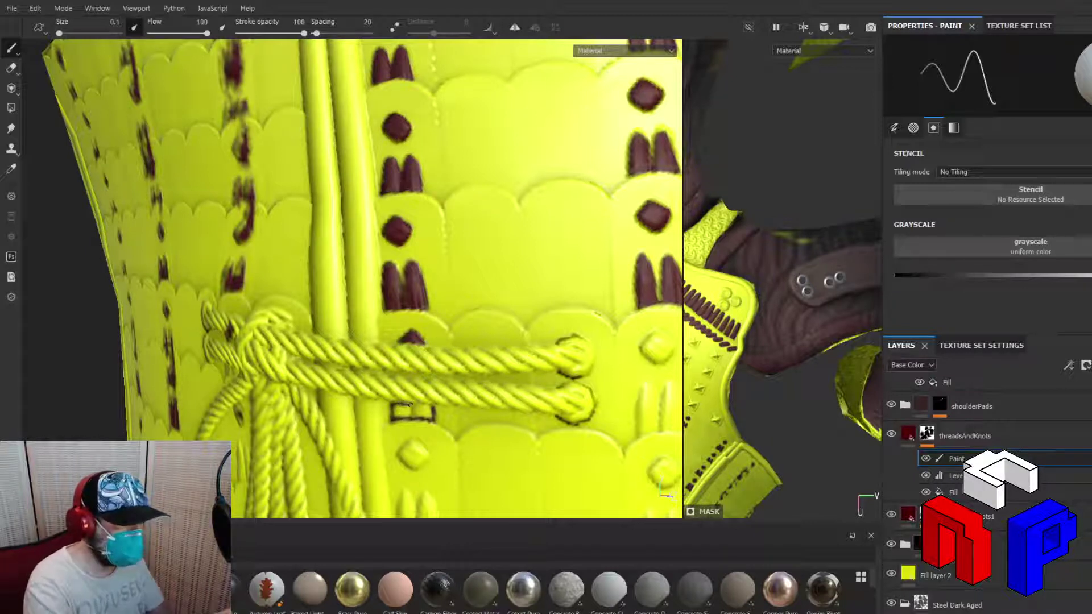
Paint the thread pair partly hidden behind the side rope into the threadsAndKnots mask, filling in its outline
drag(414, 403, 417, 404)
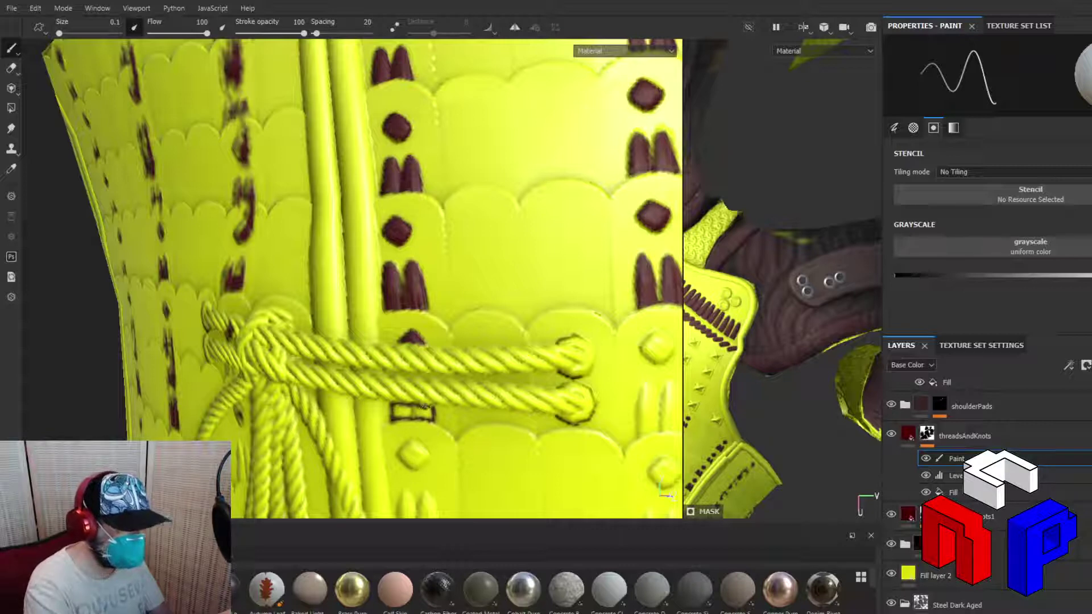
mouse_move(426, 407)
mouse_down()
mouse_move(395, 406)
mouse_move(402, 414)
mouse_up()
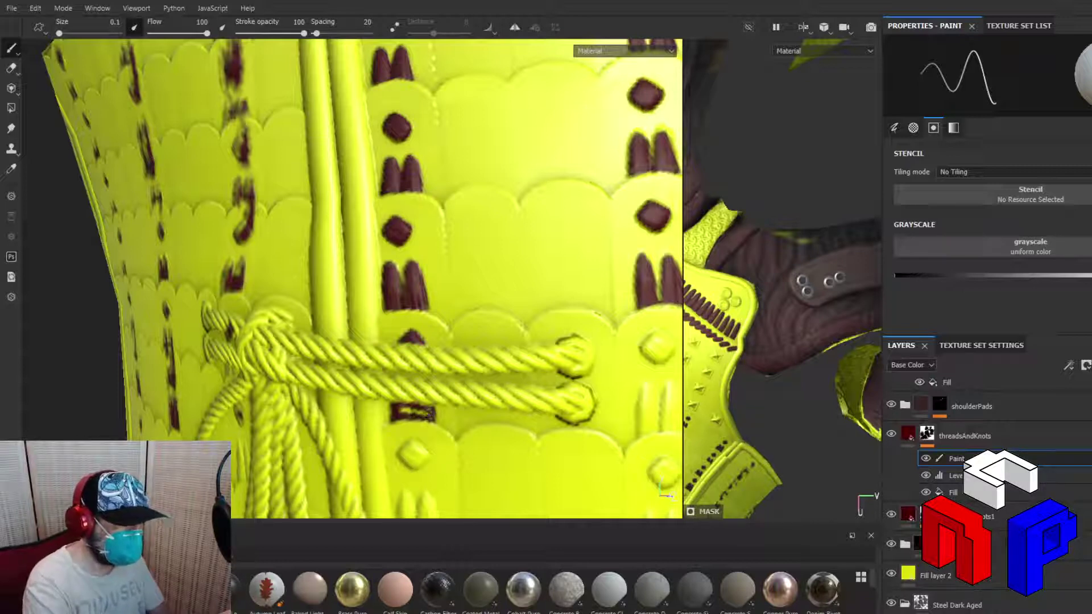
mouse_move(409, 410)
mouse_down()
mouse_move(399, 410)
mouse_move(427, 411)
mouse_up()
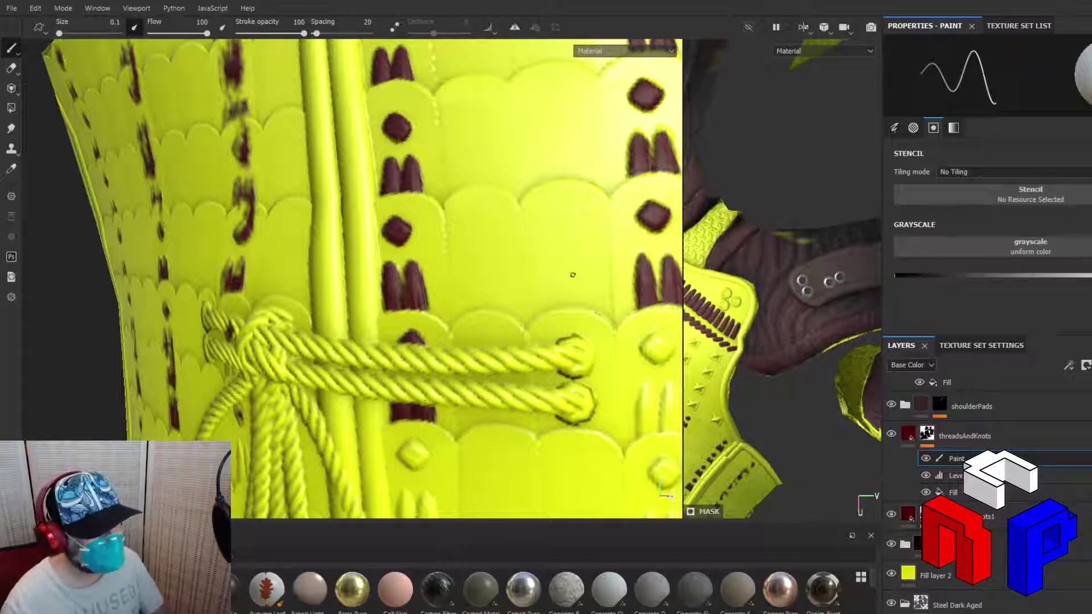
Paint the first unmasked thread pair and the knot above it, in the lacing column beside the rope ends, into the mask
middle_drag(612, 277, 366, 248)
scroll(375, 305, up, 3)
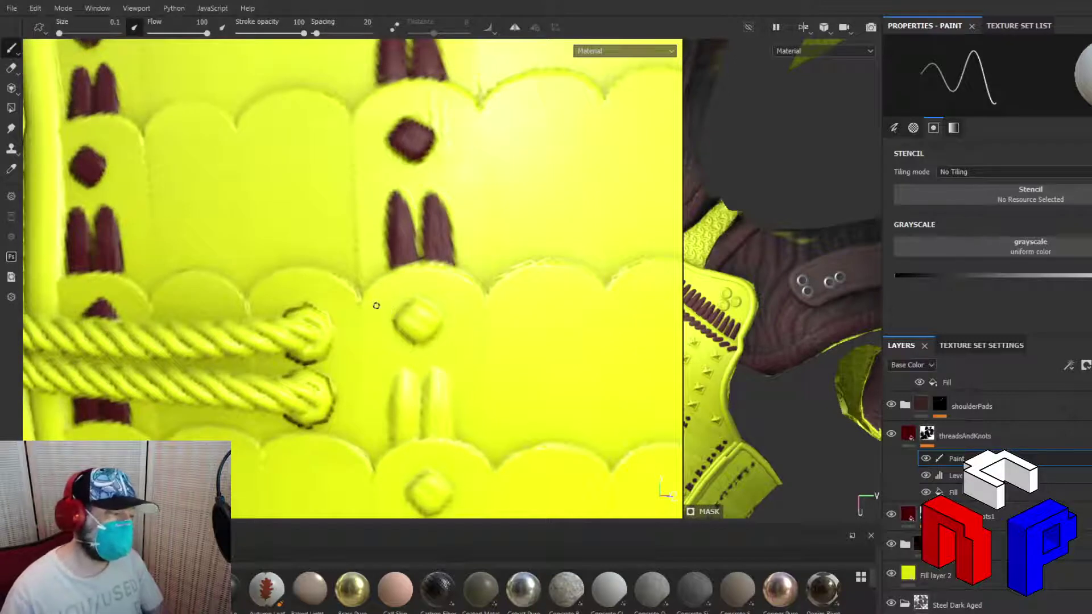
scroll(376, 305, down, 4)
mouse_move(386, 432)
middle_down()
mouse_move(448, 307)
mouse_move(349, 270)
mouse_move(376, 302)
middle_up()
scroll(422, 304, up, 2)
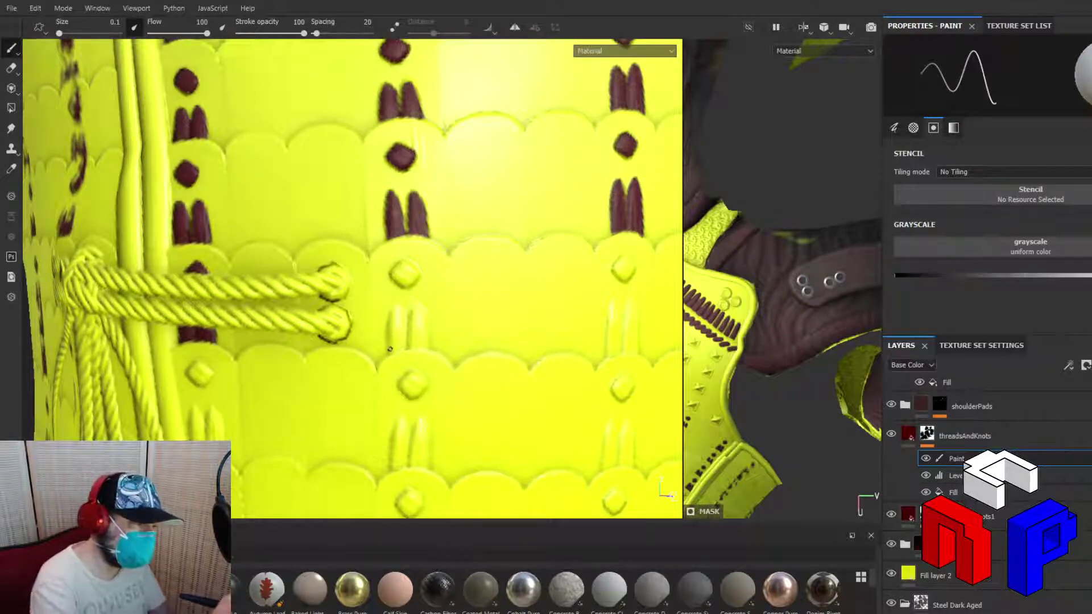
mouse_move(389, 350)
mouse_down()
mouse_move(395, 306)
mouse_move(406, 320)
mouse_move(399, 306)
mouse_move(413, 320)
mouse_move(420, 308)
mouse_move(427, 345)
mouse_move(426, 327)
mouse_up()
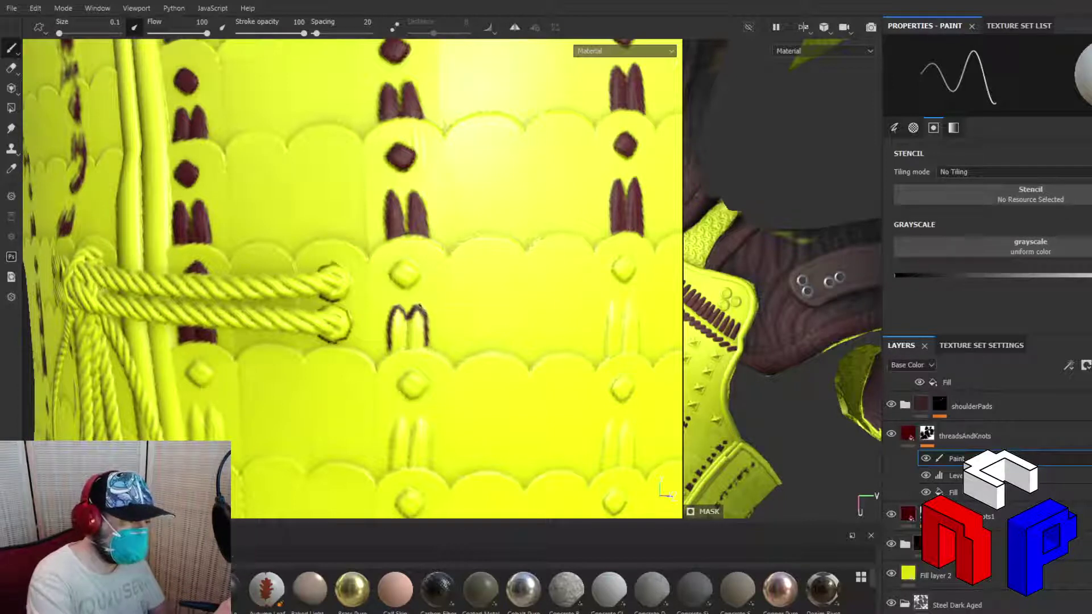
mouse_move(391, 350)
mouse_down()
mouse_move(428, 344)
mouse_move(420, 318)
mouse_move(424, 341)
mouse_move(417, 319)
mouse_move(414, 341)
mouse_move(413, 310)
mouse_move(406, 340)
mouse_move(407, 320)
mouse_move(416, 345)
mouse_move(393, 330)
mouse_move(394, 344)
mouse_move(397, 311)
mouse_move(395, 342)
mouse_move(400, 317)
mouse_move(404, 344)
mouse_move(400, 316)
mouse_move(403, 324)
mouse_up()
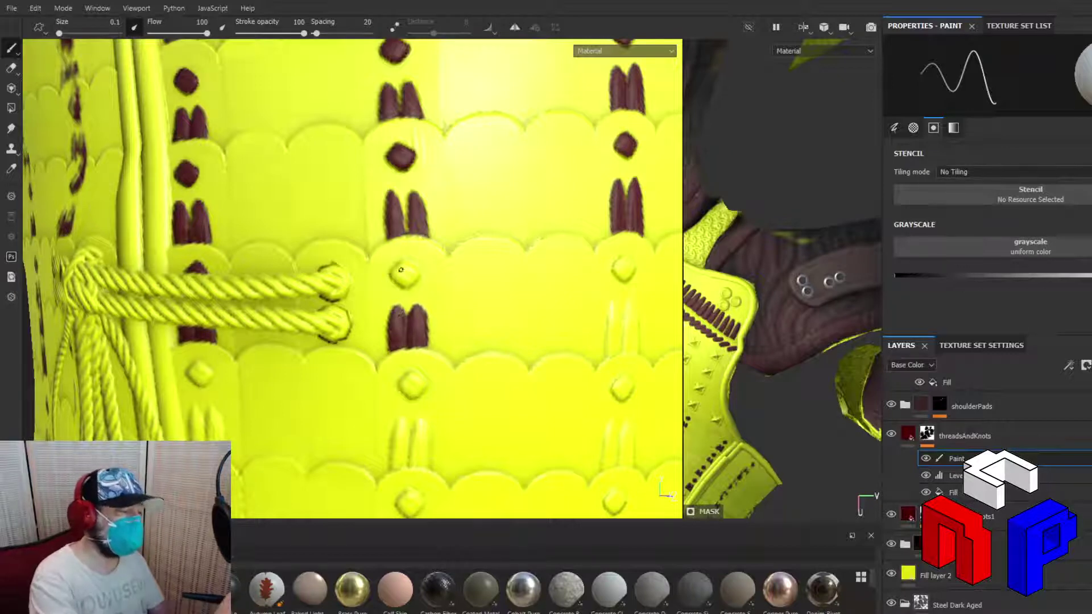
mouse_move(391, 274)
mouse_down()
mouse_move(402, 286)
mouse_move(416, 276)
mouse_move(401, 259)
mouse_move(397, 282)
mouse_move(414, 272)
mouse_move(397, 274)
mouse_up()
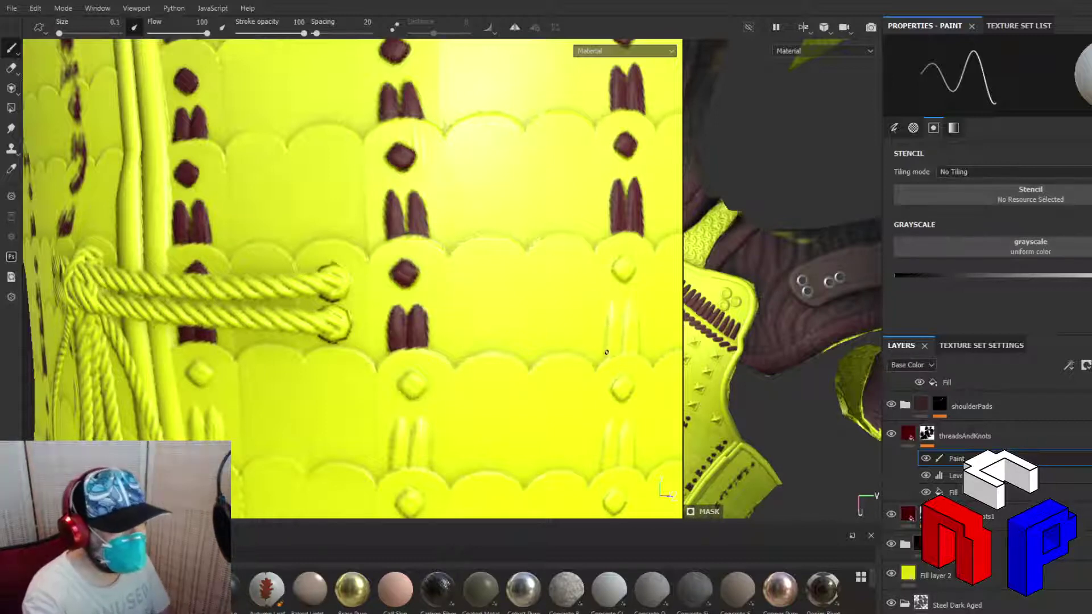
Paint the matching knot and thread pair on the same plate row in the next lacing column toward the front
mouse_move(608, 357)
mouse_down()
mouse_move(612, 305)
mouse_move(622, 334)
mouse_move(611, 354)
mouse_move(636, 348)
mouse_move(628, 313)
mouse_move(624, 327)
mouse_move(633, 305)
mouse_move(637, 349)
mouse_move(638, 312)
mouse_up()
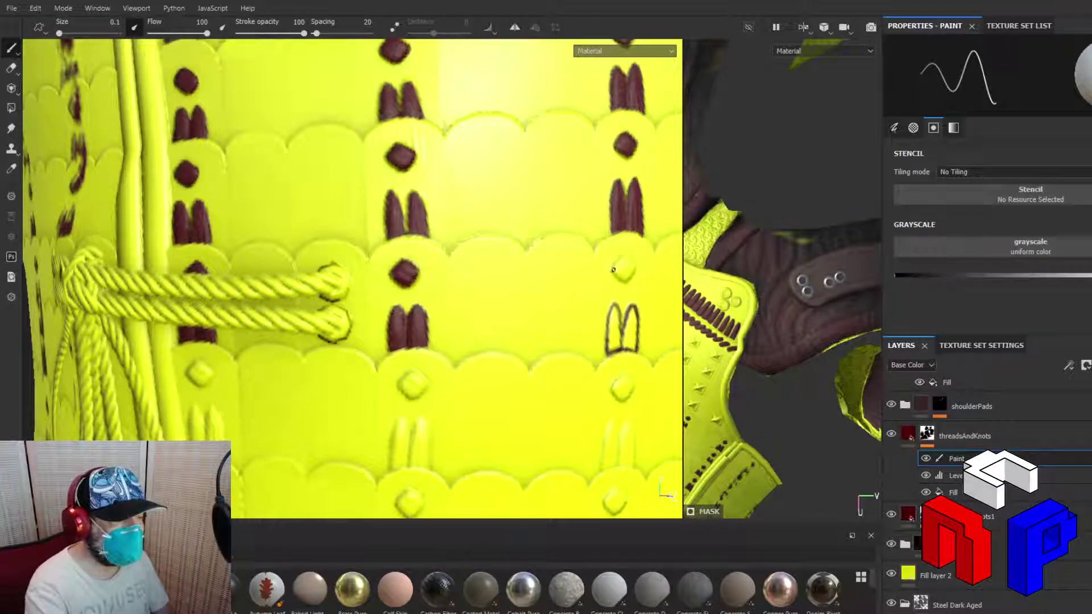
mouse_move(613, 270)
mouse_down()
mouse_move(622, 279)
mouse_move(633, 270)
mouse_move(618, 253)
mouse_move(616, 264)
mouse_up()
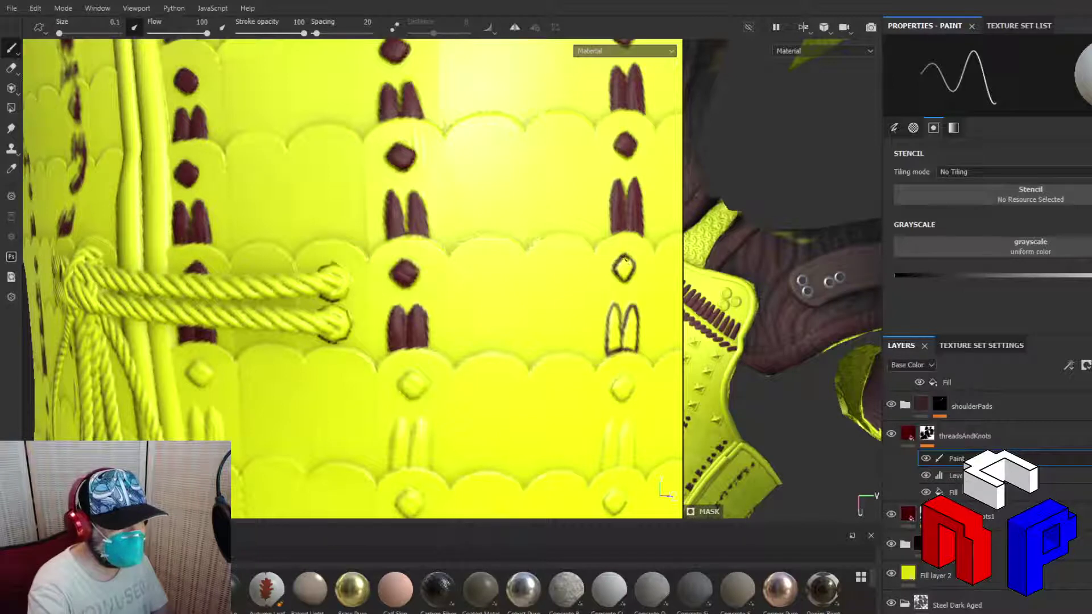
drag(625, 259, 621, 275)
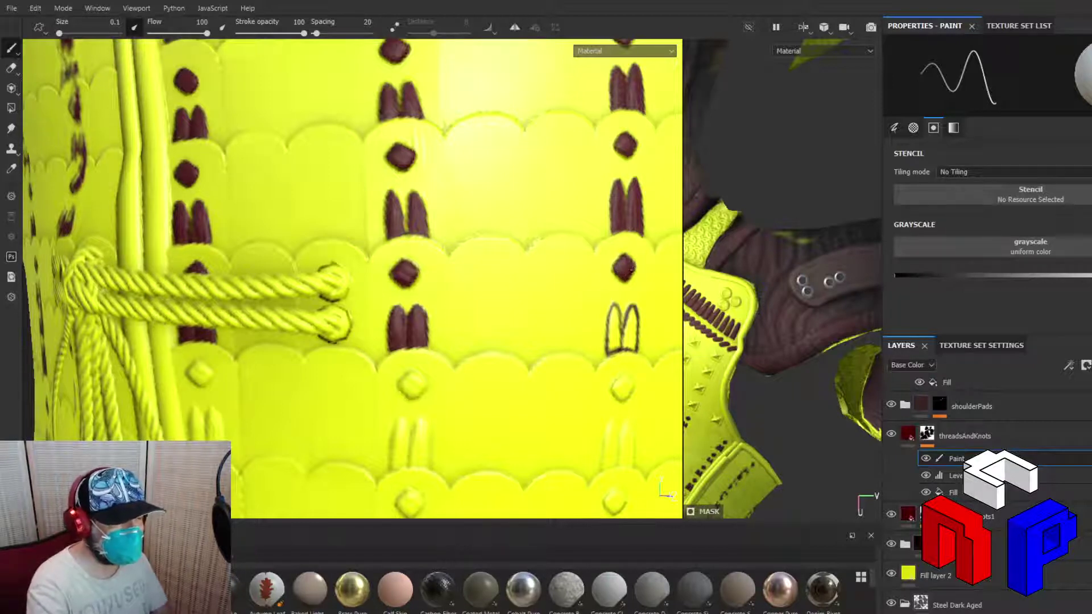
drag(628, 276, 633, 270)
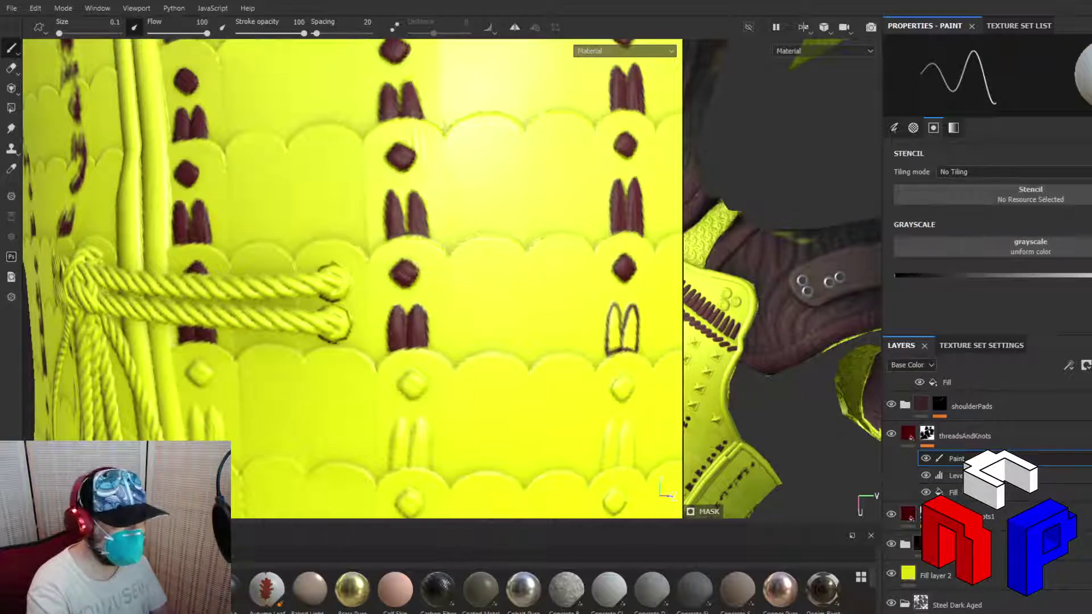
mouse_move(610, 348)
mouse_down()
mouse_move(613, 307)
mouse_move(611, 349)
mouse_move(615, 329)
mouse_move(612, 349)
mouse_move(625, 347)
mouse_move(632, 311)
mouse_move(634, 346)
mouse_up()
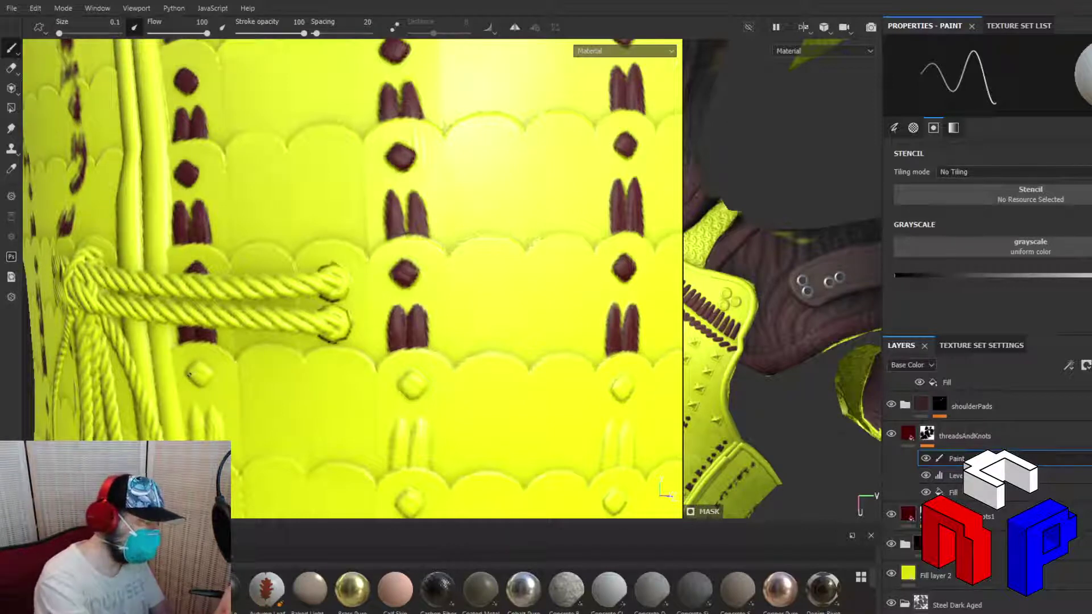
Paint the knot and thread pair just below the side rope, in the lacing column beside the rope ends, into the threadsAndKnots mask
mouse_move(188, 374)
mouse_down()
mouse_move(207, 384)
mouse_move(208, 367)
mouse_move(195, 365)
mouse_up()
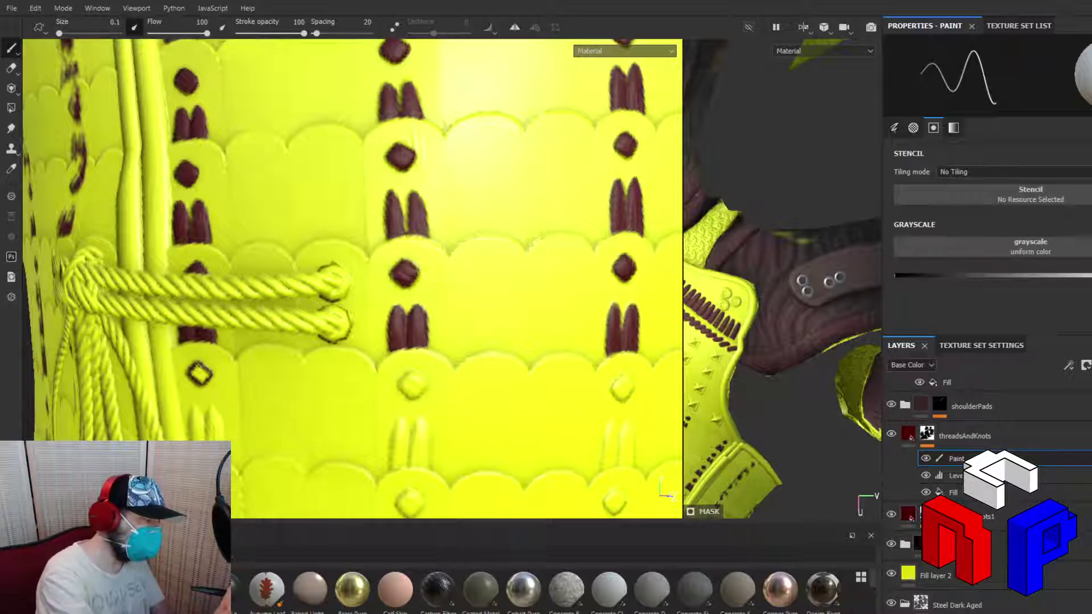
drag(203, 367, 202, 378)
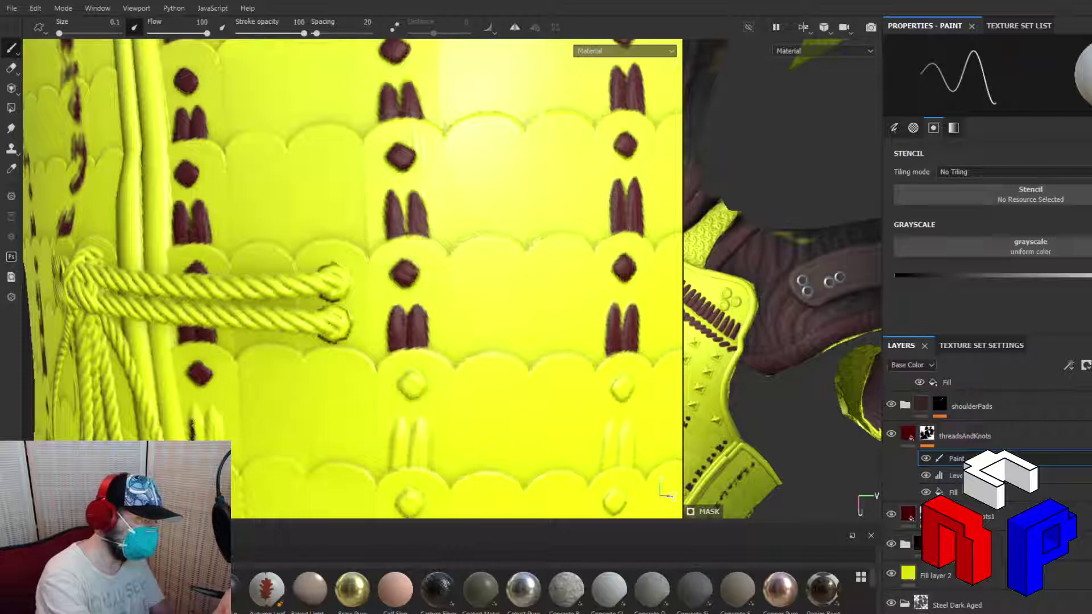
mouse_move(192, 432)
mouse_down()
mouse_move(193, 407)
mouse_move(202, 430)
mouse_up()
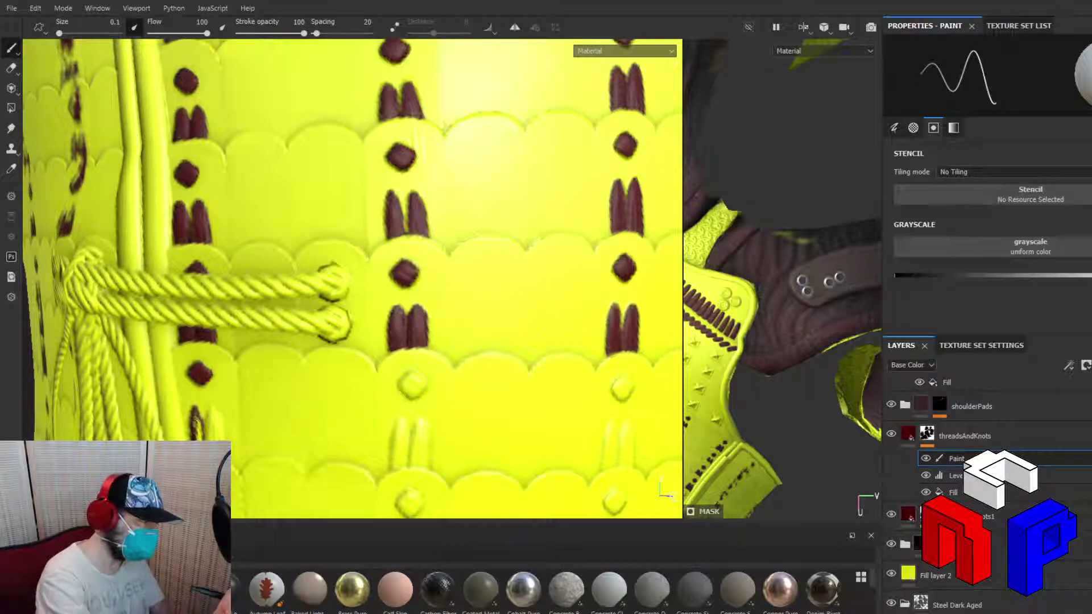
drag(197, 424, 199, 437)
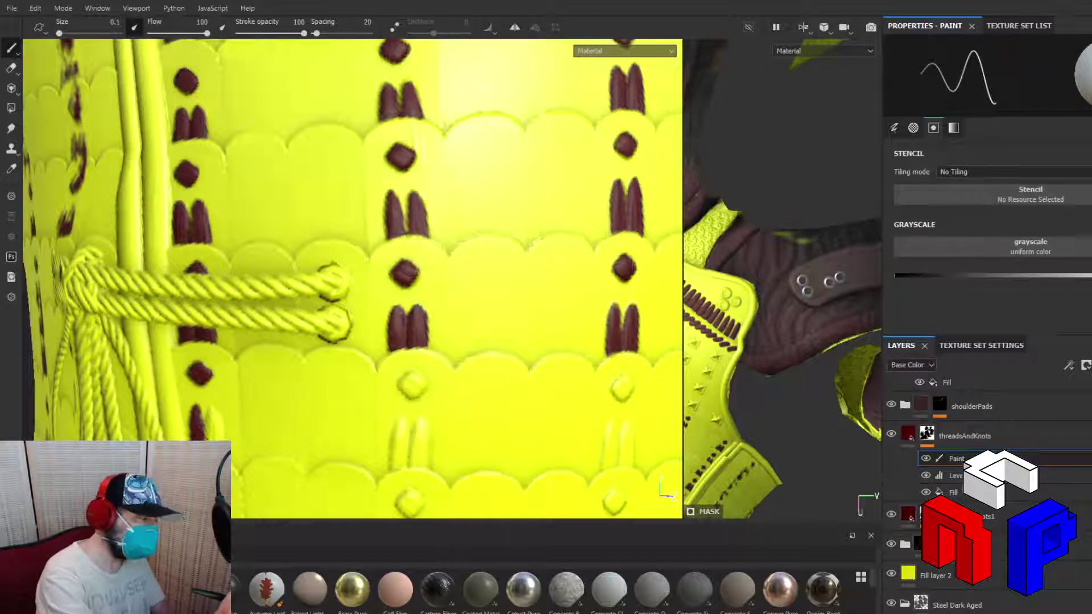
mouse_move(205, 435)
mouse_down()
mouse_move(211, 404)
mouse_move(223, 439)
mouse_move(220, 411)
mouse_up()
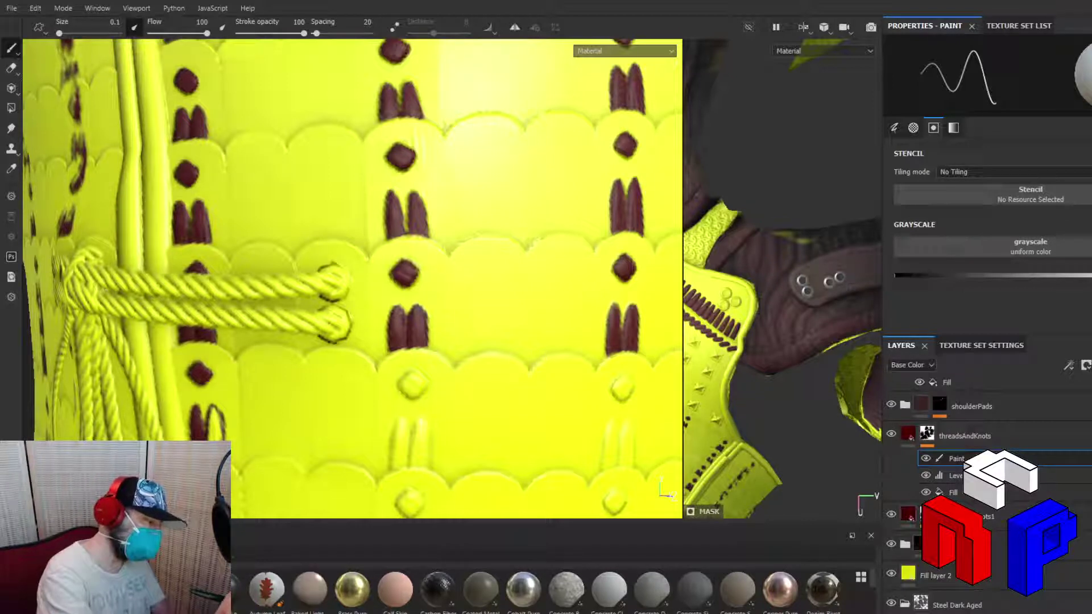
mouse_move(220, 422)
mouse_down()
mouse_move(222, 439)
mouse_move(219, 424)
mouse_up()
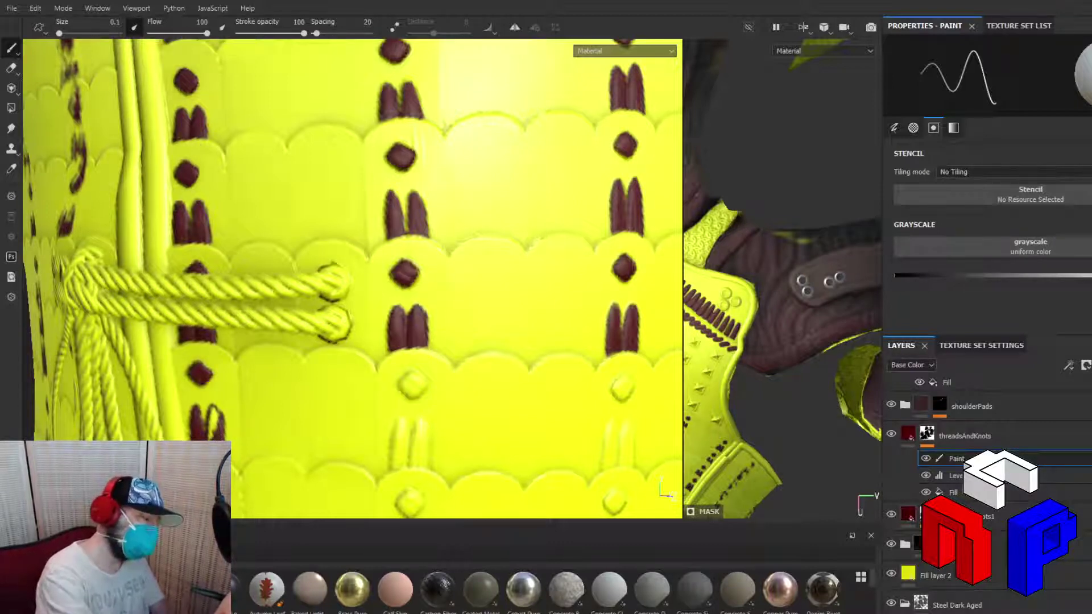
drag(211, 441, 213, 411)
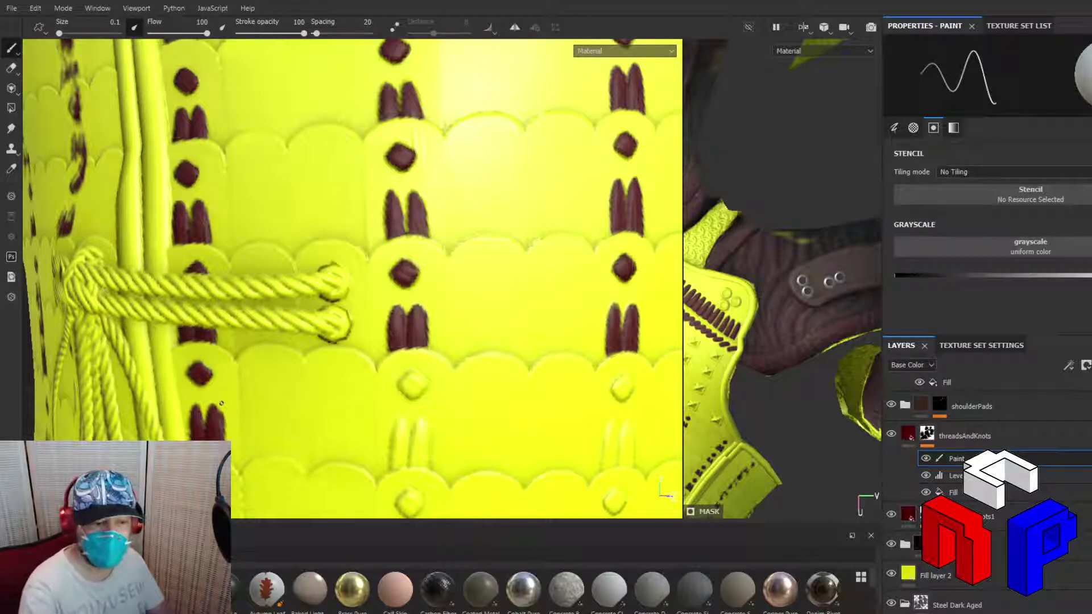
Paint the knot and thread pair on the same plate row in the next lacing column toward the front, outlining and filling them
drag(933, 277, 896, 275)
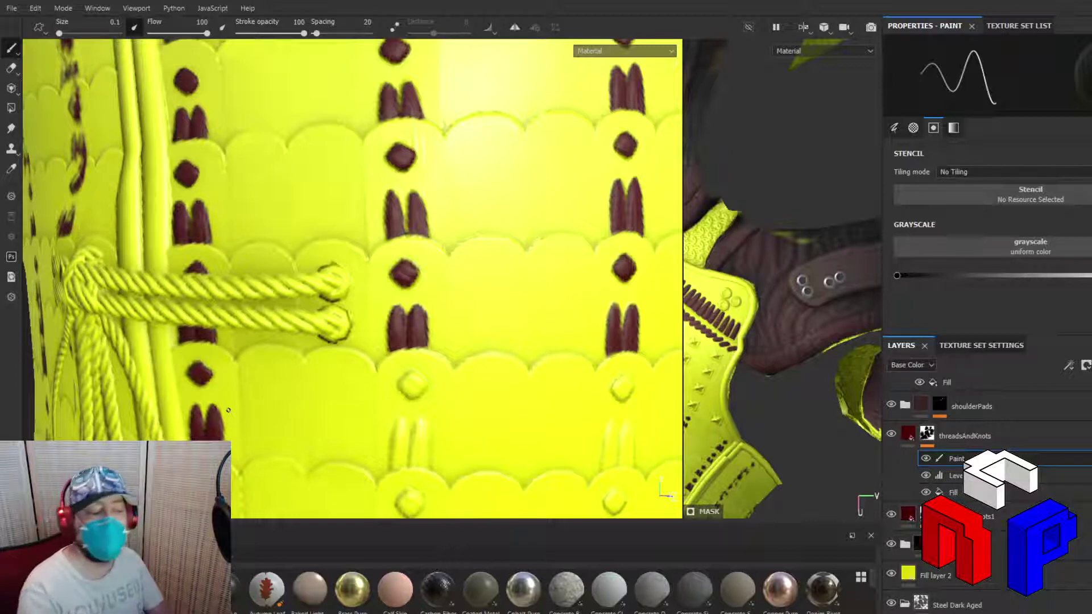
click(899, 277)
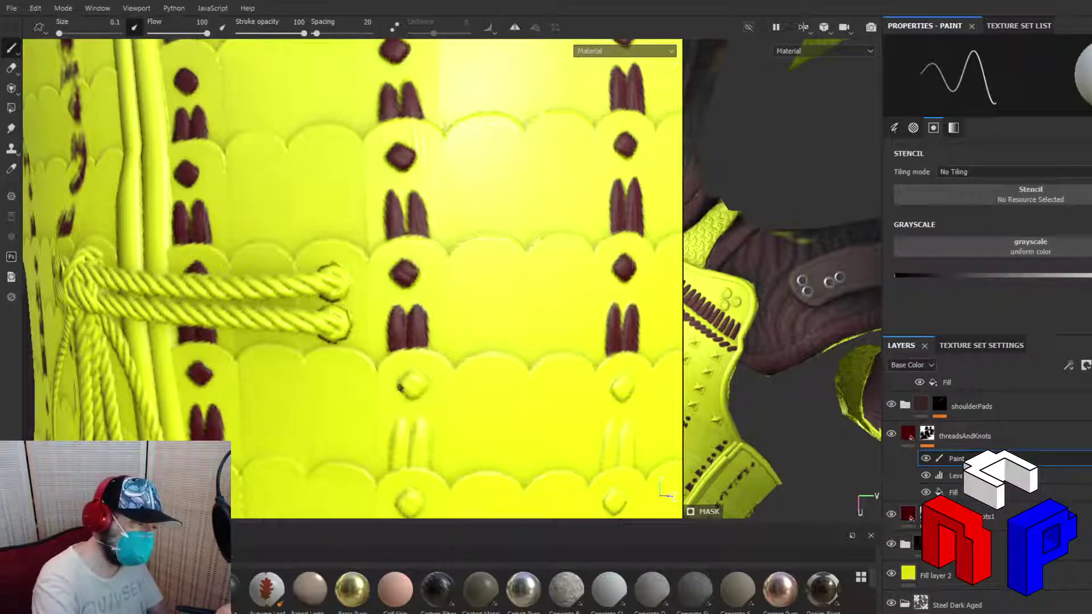
mouse_move(400, 388)
mouse_down()
mouse_move(419, 397)
mouse_move(425, 380)
mouse_move(407, 374)
mouse_move(401, 384)
mouse_move(417, 372)
mouse_move(428, 384)
mouse_move(416, 376)
mouse_move(414, 393)
mouse_move(410, 377)
mouse_up()
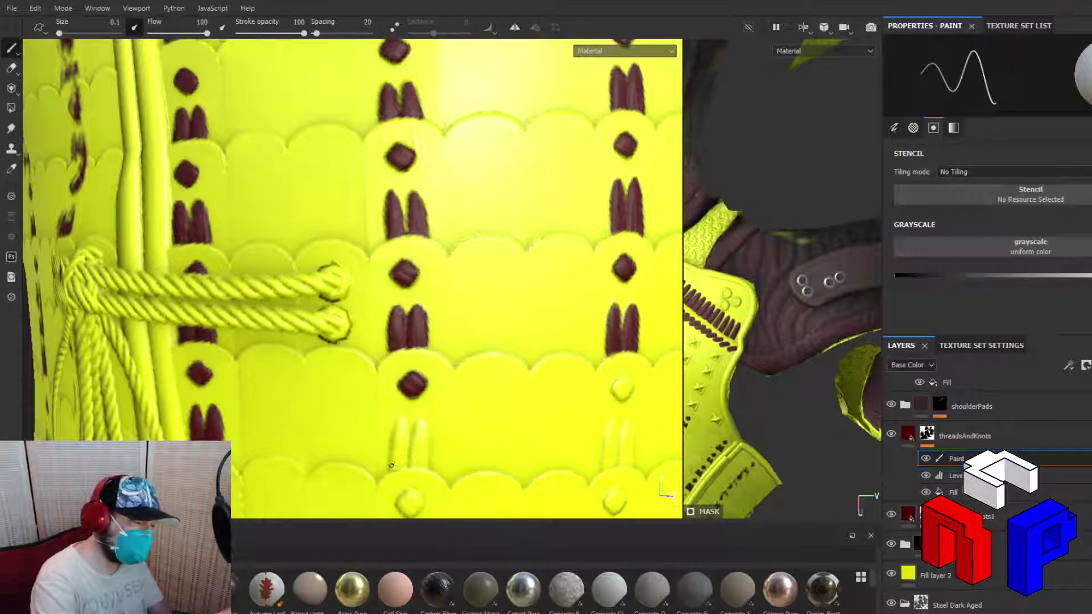
mouse_move(391, 464)
mouse_down()
mouse_move(399, 416)
mouse_move(410, 449)
mouse_move(391, 468)
mouse_move(431, 465)
mouse_move(412, 436)
mouse_move(417, 422)
mouse_move(431, 467)
mouse_up()
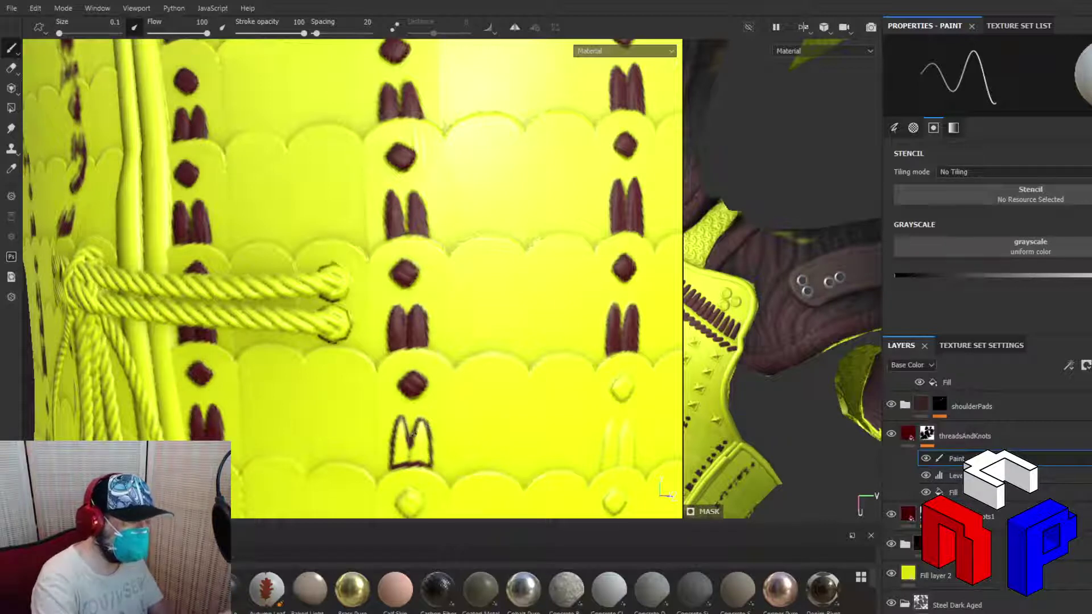
mouse_move(395, 459)
mouse_down()
mouse_move(397, 421)
mouse_move(395, 451)
mouse_move(401, 440)
mouse_move(414, 458)
mouse_move(423, 432)
mouse_move(422, 462)
mouse_up()
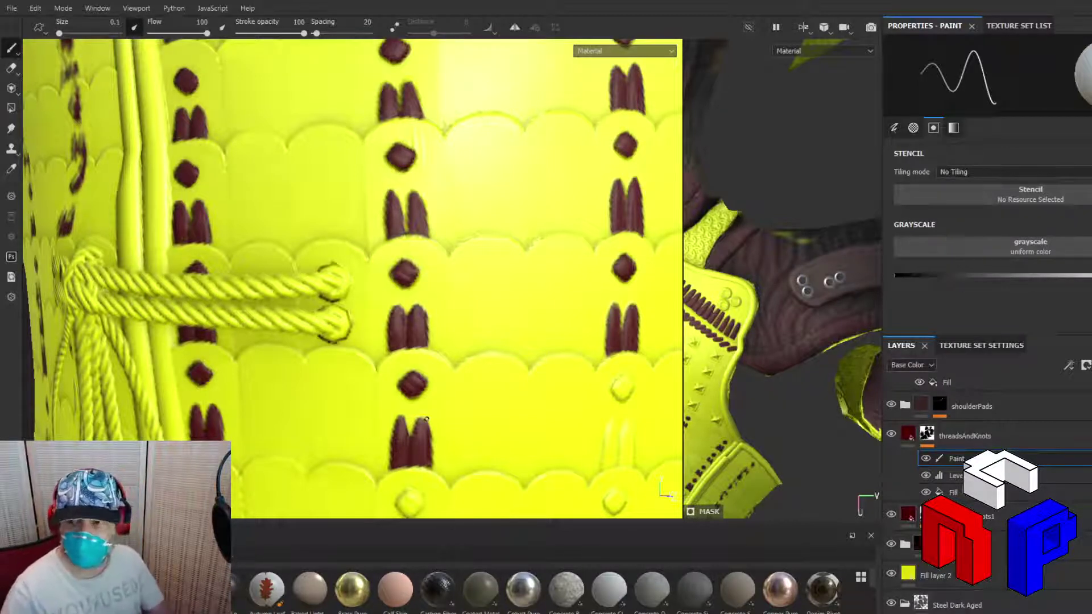
Paint the knot and thread pair one lacing column further toward the front into the mask, completing that plate row there
mouse_move(573, 263)
shift+right_down()
mouse_move(567, 289)
mouse_move(531, 290)
mouse_move(569, 311)
shift+right_up()
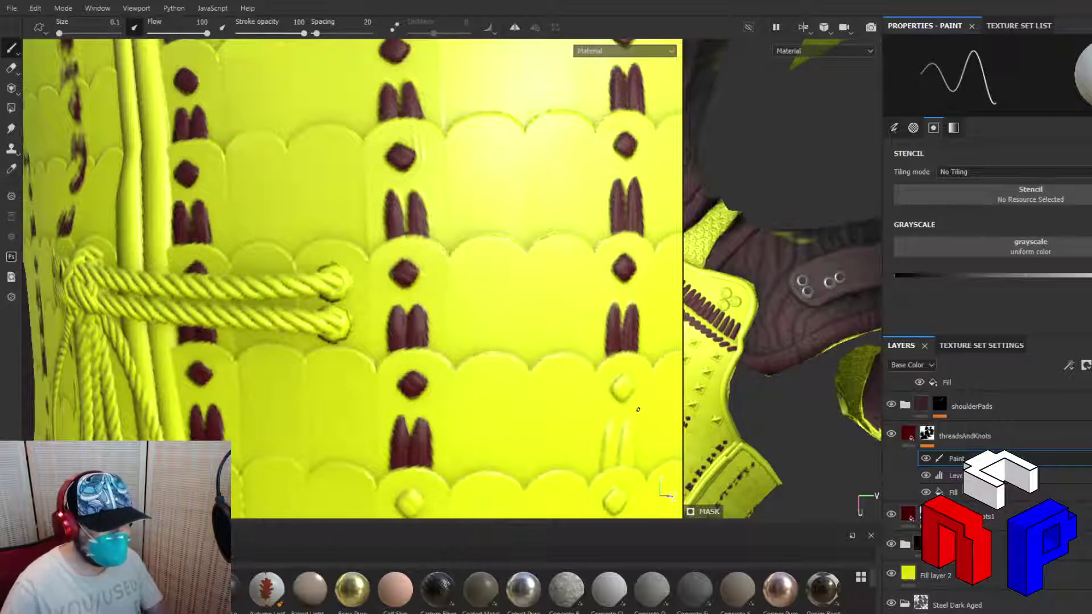
mouse_move(646, 410)
alt+mouse_down()
mouse_move(395, 353)
mouse_move(304, 360)
mouse_move(341, 363)
alt+mouse_up()
mouse_move(527, 368)
alt+middle_down()
mouse_move(431, 368)
mouse_move(564, 355)
alt+middle_up()
scroll(441, 373, up, 2)
scroll(511, 362, up, 2)
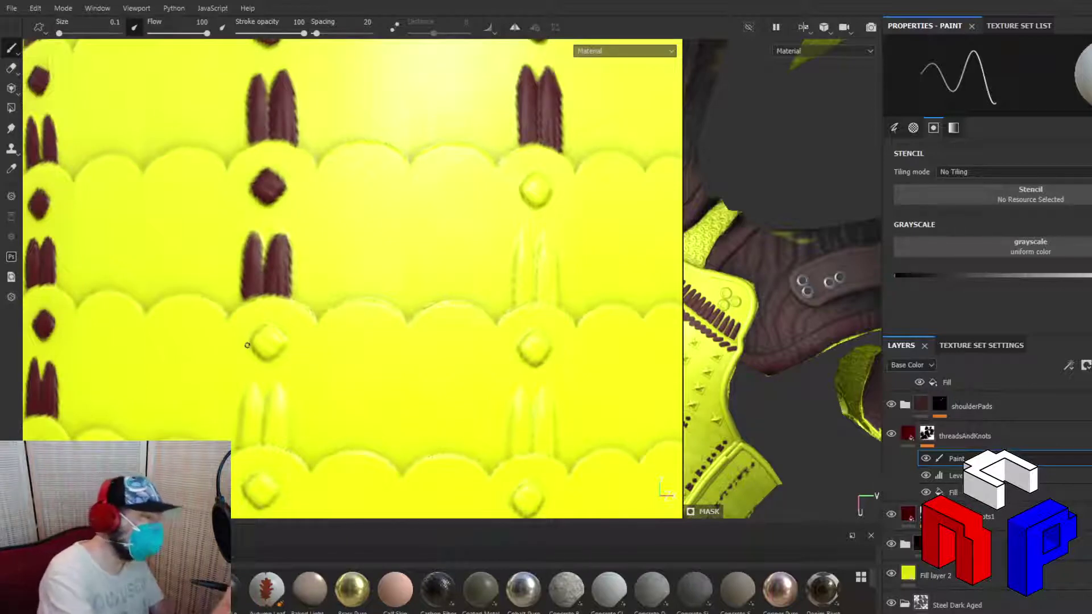
mouse_move(252, 344)
mouse_down()
mouse_move(277, 354)
mouse_move(284, 337)
mouse_move(269, 327)
mouse_up()
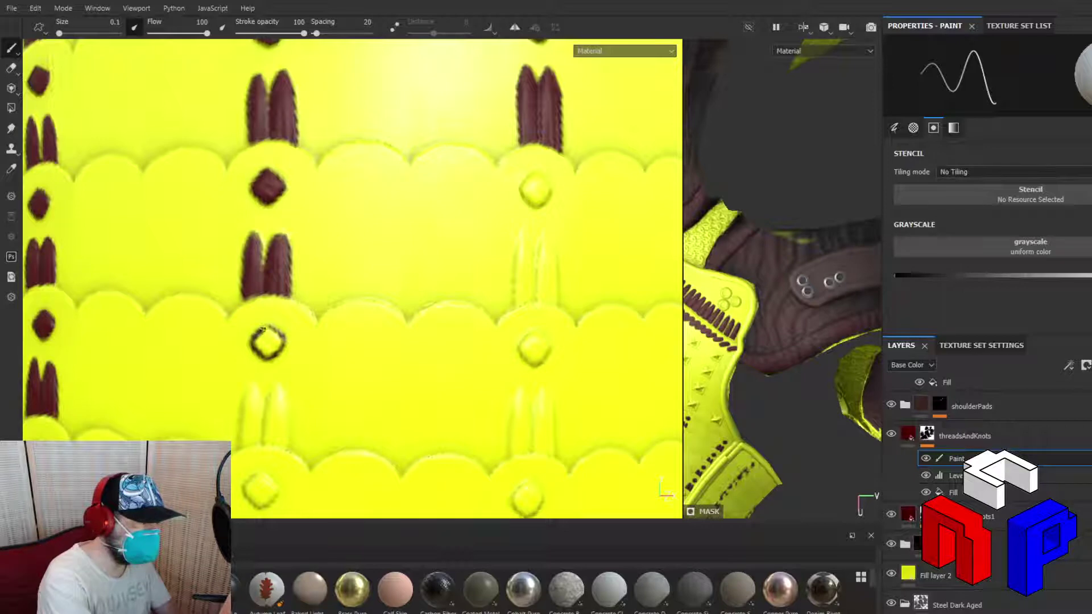
mouse_move(271, 329)
mouse_down()
mouse_move(255, 346)
mouse_move(274, 353)
mouse_move(280, 344)
mouse_move(265, 339)
mouse_up()
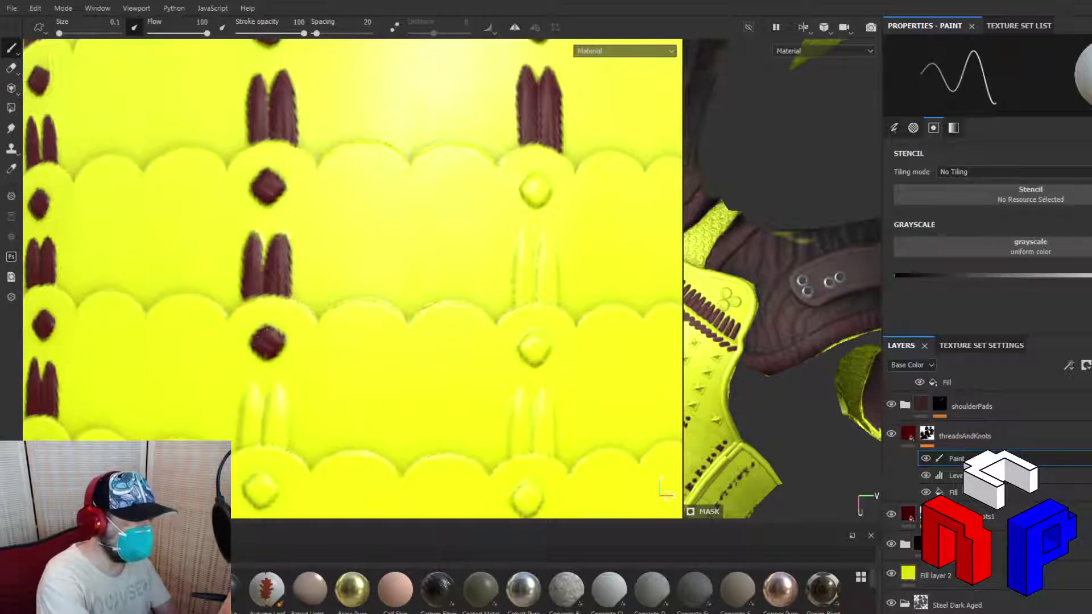
drag(265, 339, 271, 329)
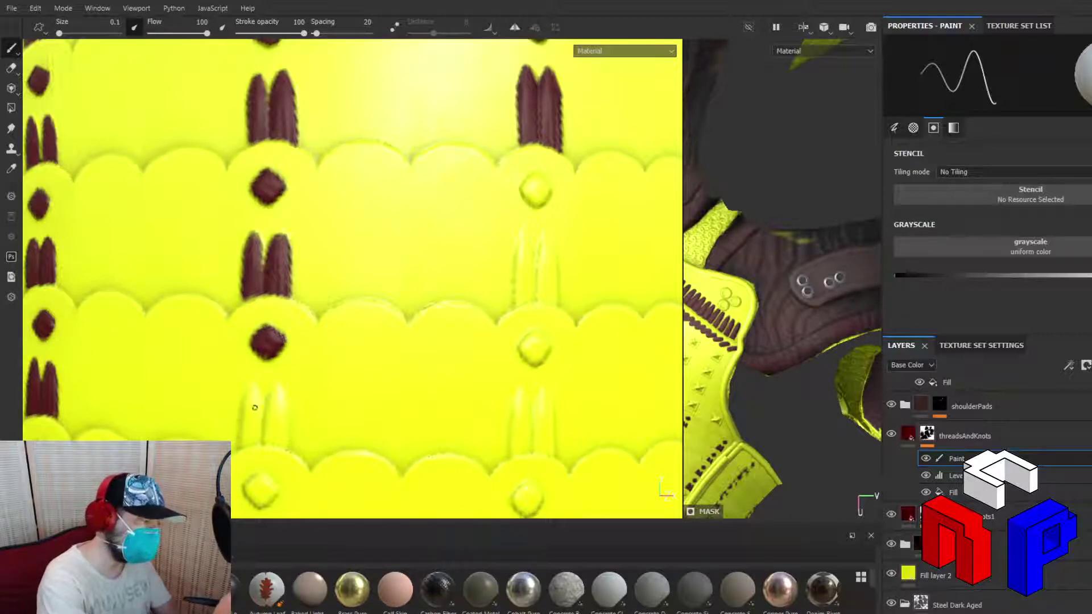
mouse_move(240, 443)
mouse_down()
mouse_move(251, 387)
mouse_move(262, 406)
mouse_move(253, 385)
mouse_move(241, 443)
mouse_move(287, 441)
mouse_move(281, 390)
mouse_move(265, 408)
mouse_move(277, 385)
mouse_move(282, 416)
mouse_move(256, 415)
mouse_move(244, 438)
mouse_move(253, 389)
mouse_move(252, 440)
mouse_move(285, 442)
mouse_move(281, 403)
mouse_move(281, 435)
mouse_up()
drag(279, 398, 276, 435)
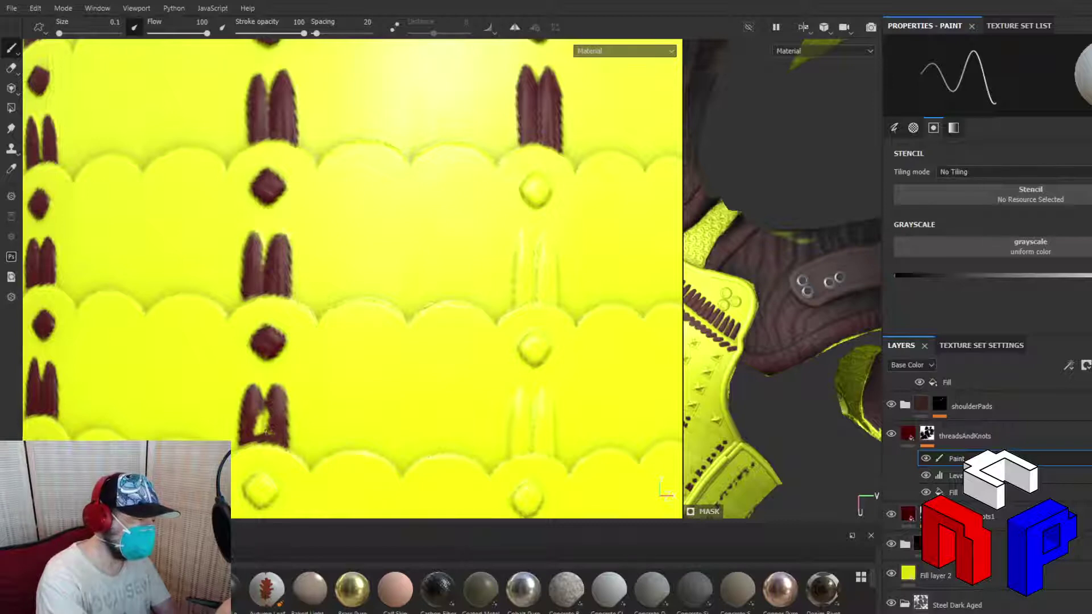
mouse_move(264, 418)
mouse_down()
mouse_move(269, 430)
mouse_move(259, 417)
mouse_move(259, 427)
mouse_up()
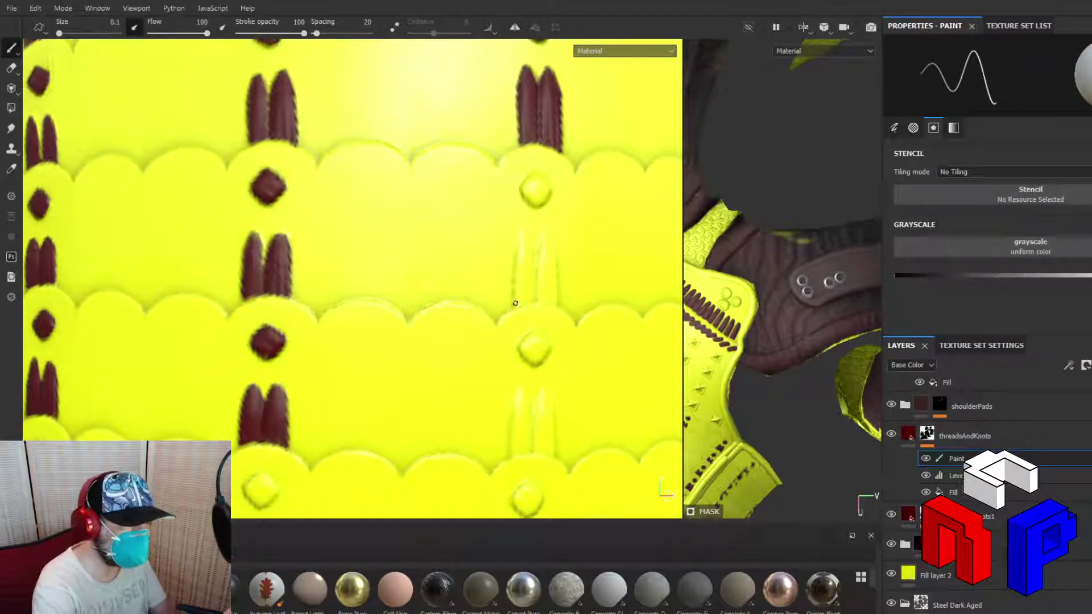
Outline and fill the topmost unmasked thread pair in the following lacing column, and paint the knot above it
mouse_move(514, 299)
mouse_down()
mouse_move(523, 231)
mouse_move(533, 301)
mouse_move(527, 236)
mouse_up()
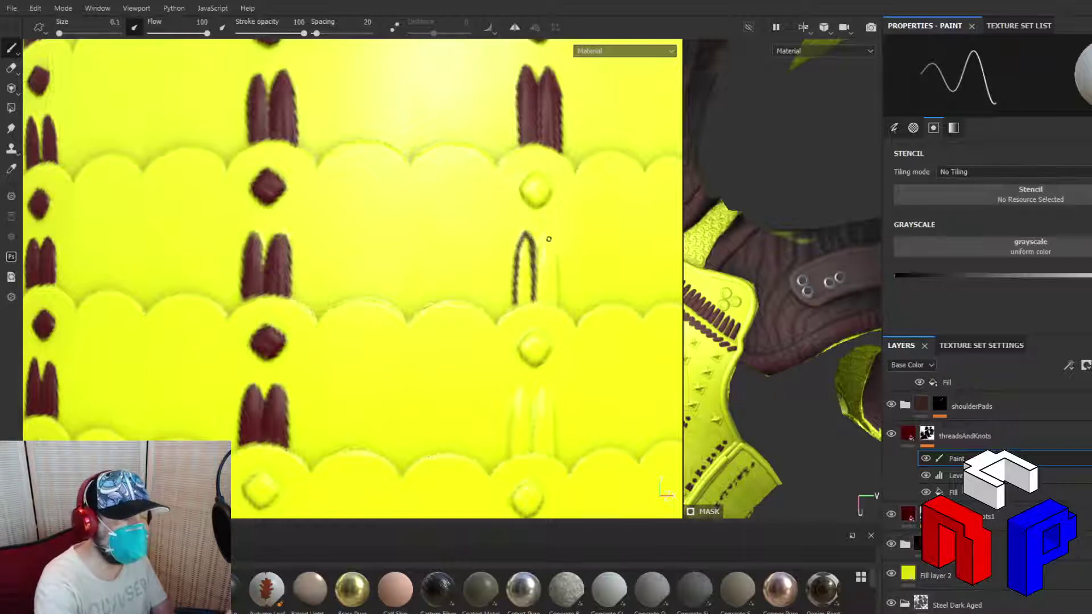
mouse_move(536, 299)
mouse_down()
mouse_move(546, 236)
mouse_move(556, 287)
mouse_move(548, 234)
mouse_up()
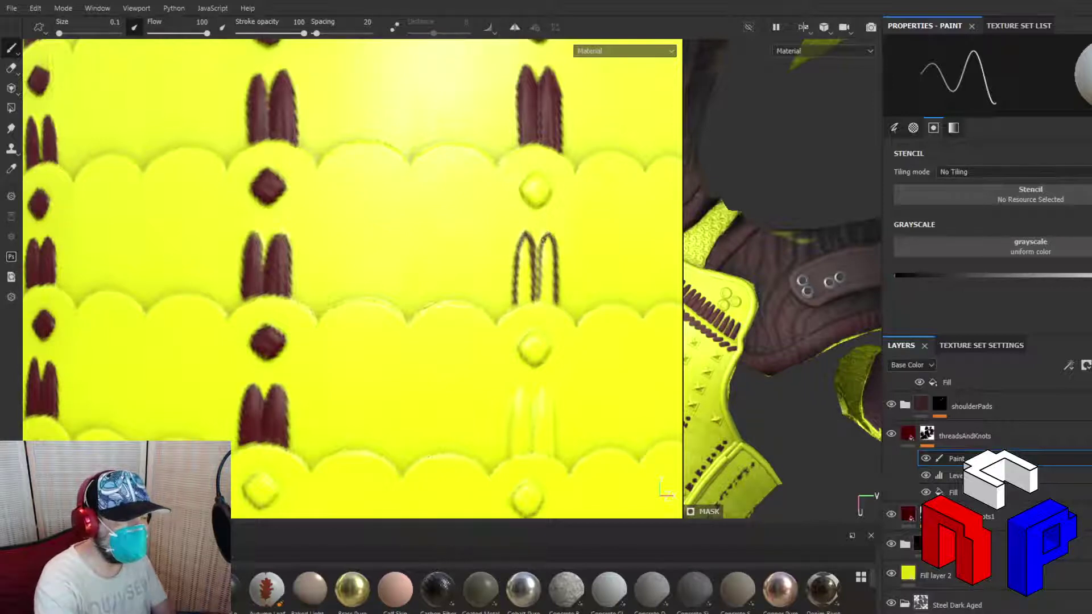
drag(514, 303, 544, 294)
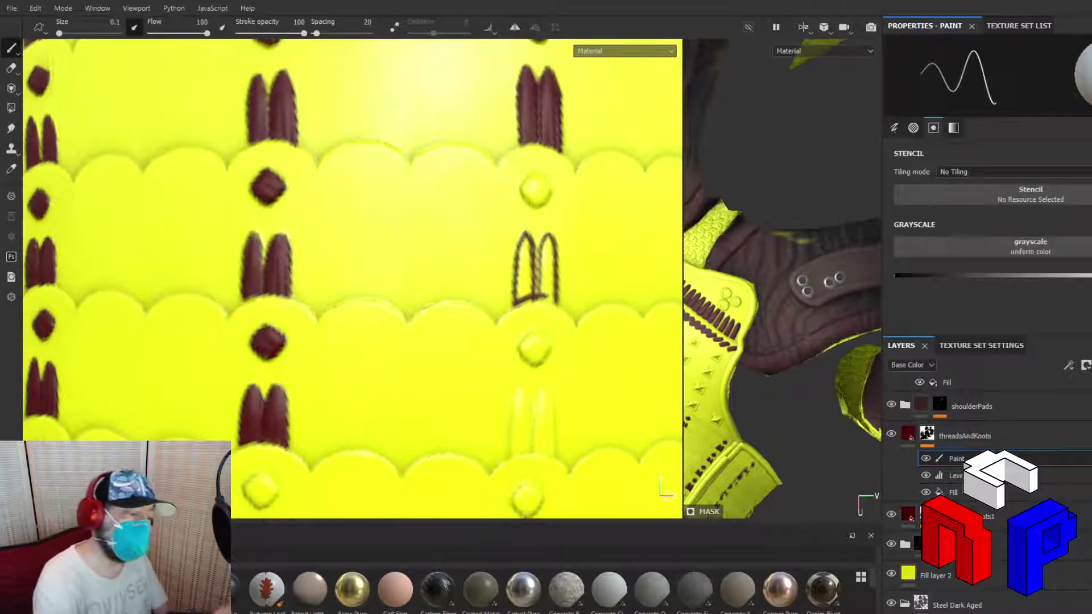
mouse_move(516, 304)
mouse_down()
mouse_move(551, 301)
mouse_move(544, 243)
mouse_move(541, 282)
mouse_move(547, 258)
mouse_up()
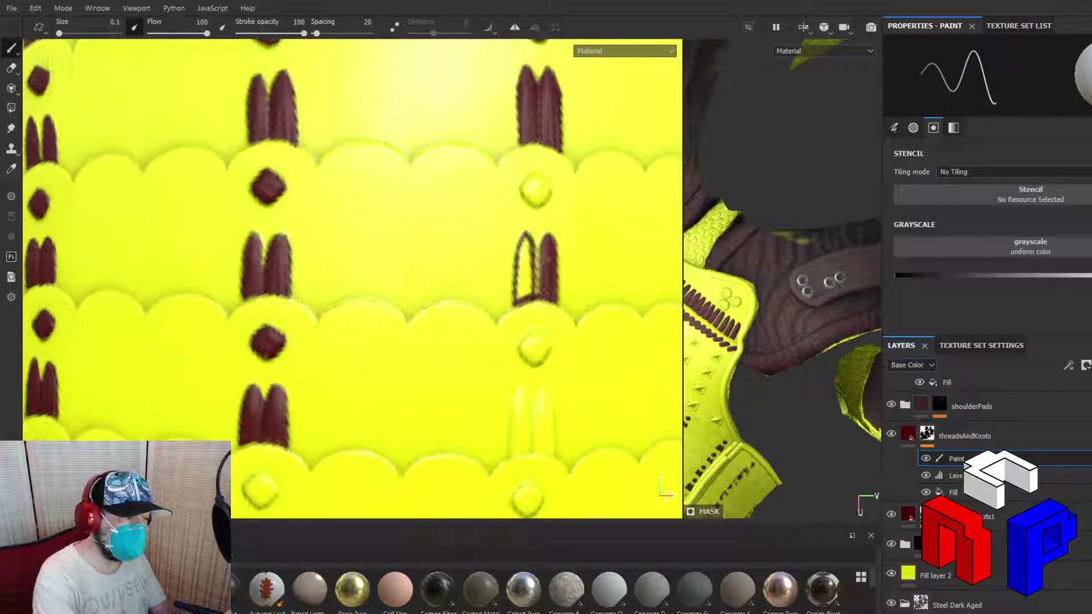
mouse_move(519, 297)
mouse_down()
mouse_move(523, 242)
mouse_move(529, 295)
mouse_up()
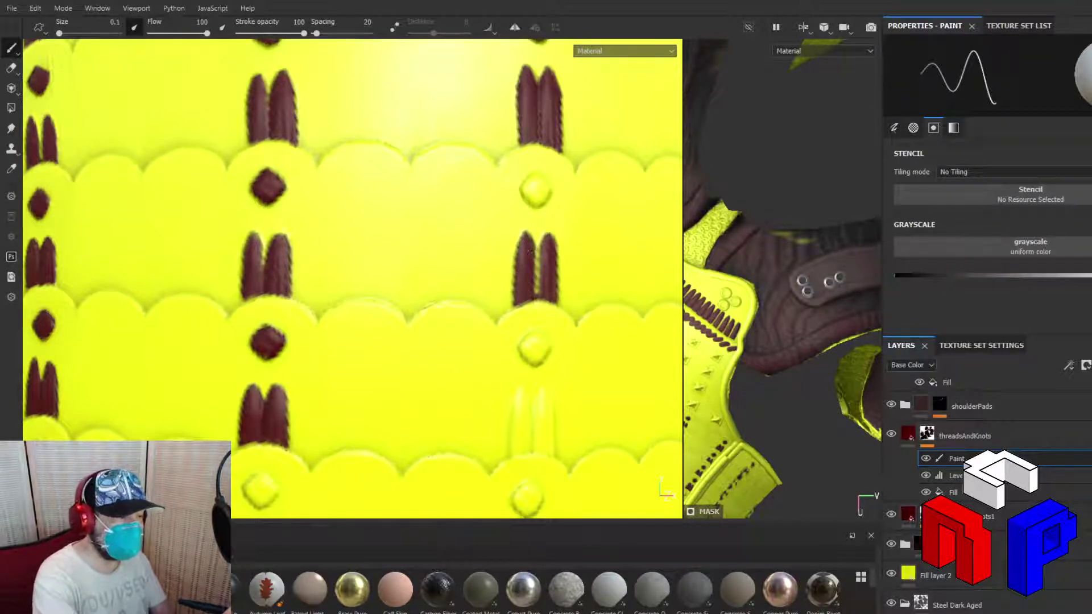
mouse_move(523, 188)
mouse_down()
mouse_move(533, 202)
mouse_move(549, 194)
mouse_move(521, 185)
mouse_move(538, 174)
mouse_move(548, 187)
mouse_move(539, 177)
mouse_move(526, 190)
mouse_move(545, 189)
mouse_up()
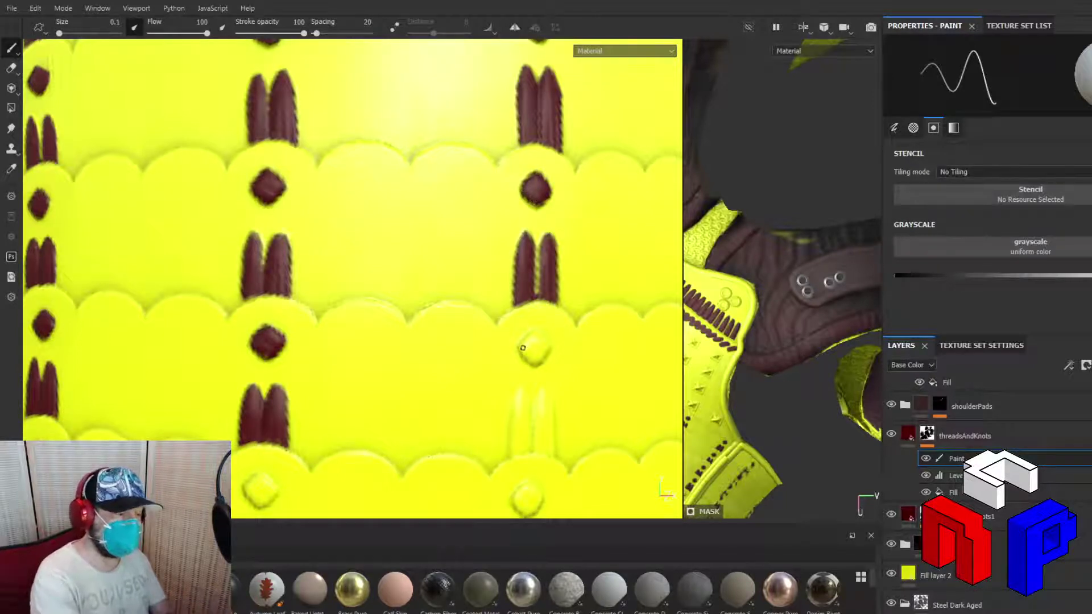
Paint the knot and thread pair one plate row lower in that same lacing column into the mask
mouse_move(521, 347)
mouse_down()
mouse_move(540, 329)
mouse_move(540, 363)
mouse_move(524, 350)
mouse_move(537, 358)
mouse_up()
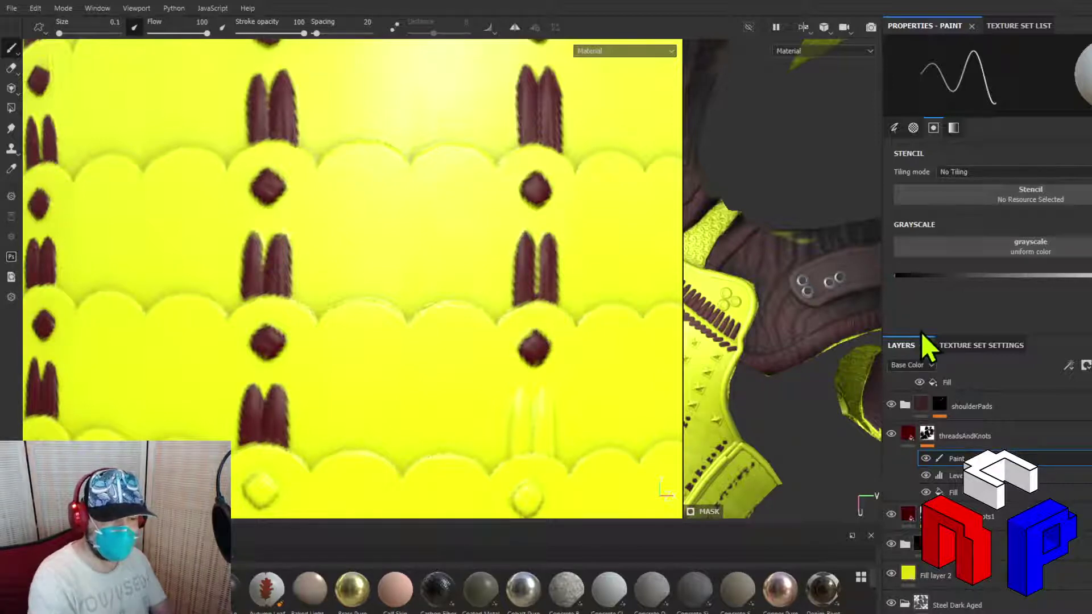
drag(1024, 277, 895, 289)
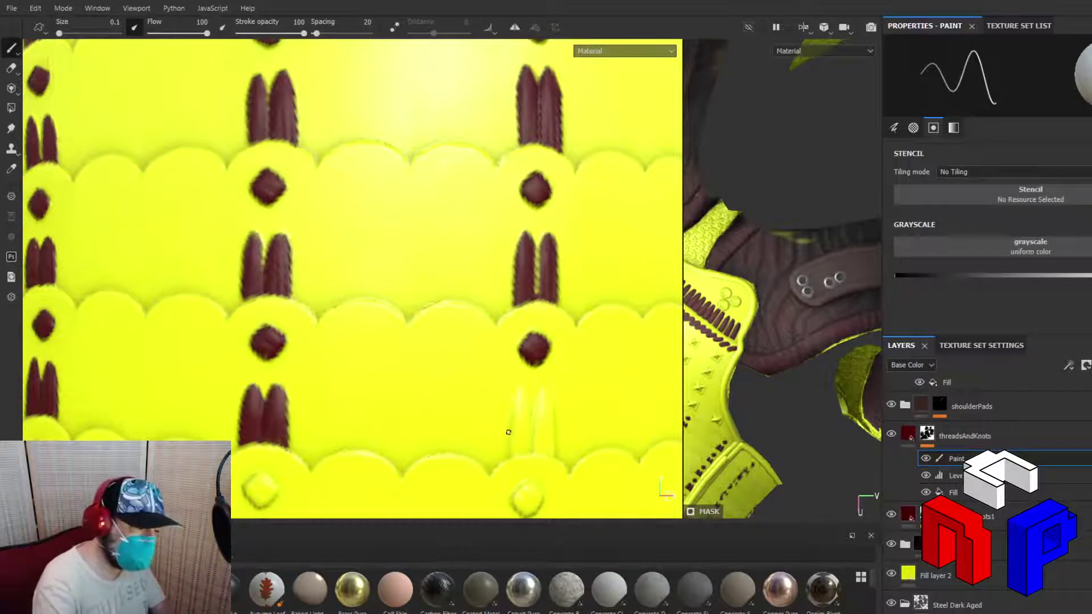
mouse_move(509, 431)
mouse_down()
mouse_move(509, 458)
mouse_move(519, 393)
mouse_move(531, 449)
mouse_move(530, 421)
mouse_up()
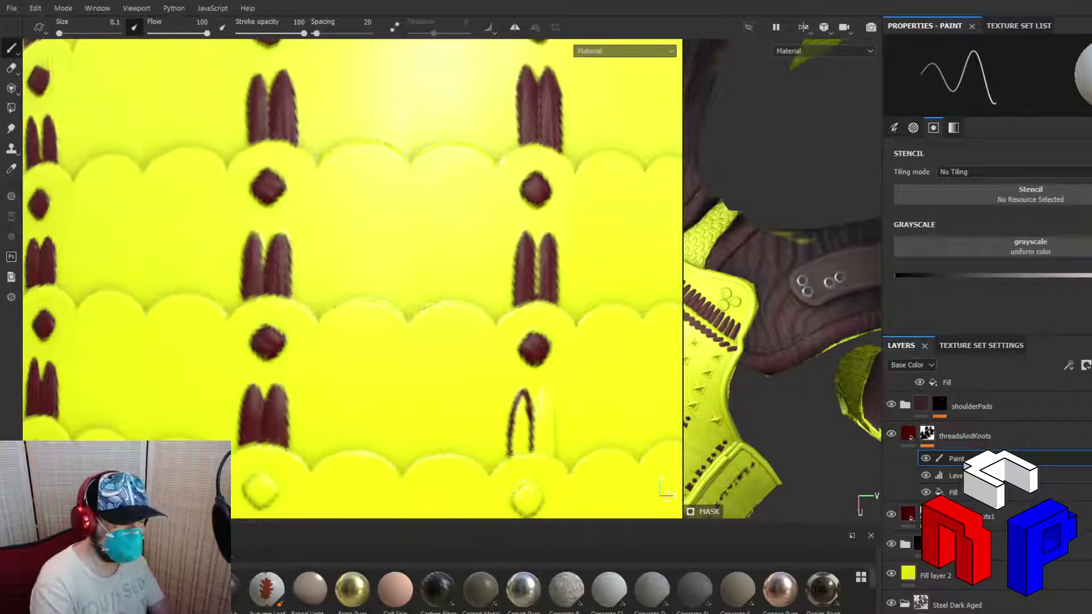
mouse_move(510, 453)
mouse_down()
mouse_move(529, 447)
mouse_move(514, 450)
mouse_move(520, 398)
mouse_move(528, 441)
mouse_move(521, 415)
mouse_move(517, 446)
mouse_move(519, 425)
mouse_up()
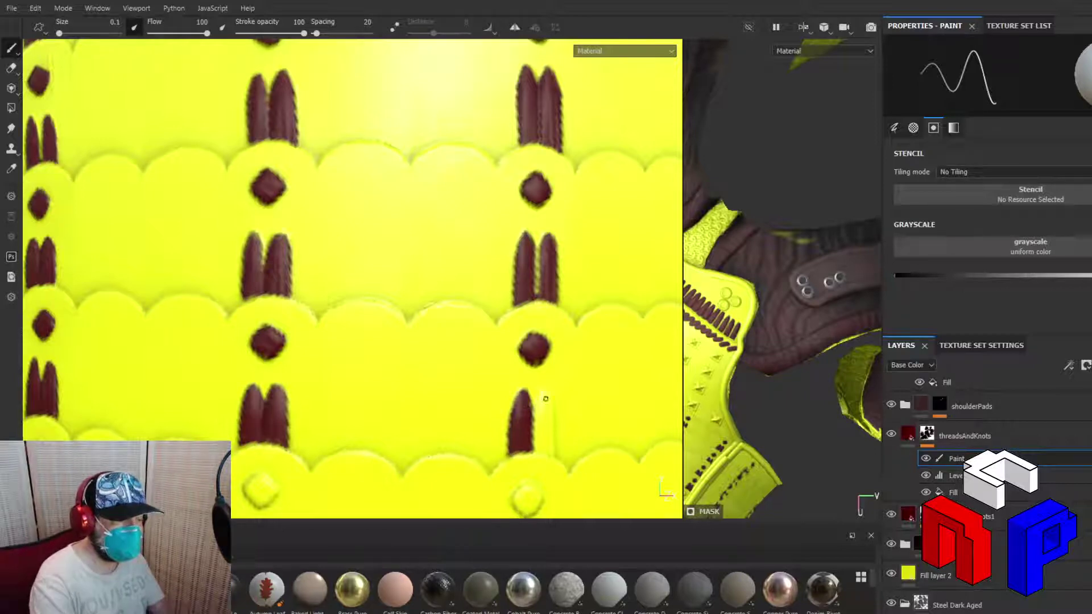
mouse_move(546, 398)
mouse_down()
mouse_move(534, 446)
mouse_move(538, 401)
mouse_move(550, 408)
mouse_move(552, 451)
mouse_move(534, 447)
mouse_move(550, 453)
mouse_move(547, 395)
mouse_move(538, 420)
mouse_move(545, 398)
mouse_up()
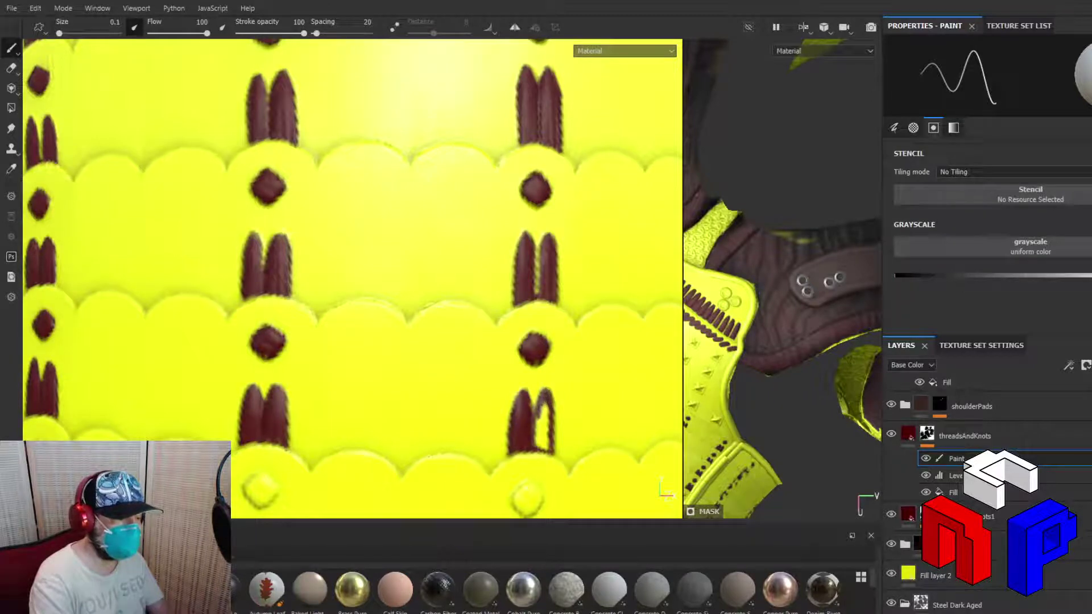
mouse_move(537, 421)
mouse_down()
mouse_move(544, 448)
mouse_move(542, 414)
mouse_up()
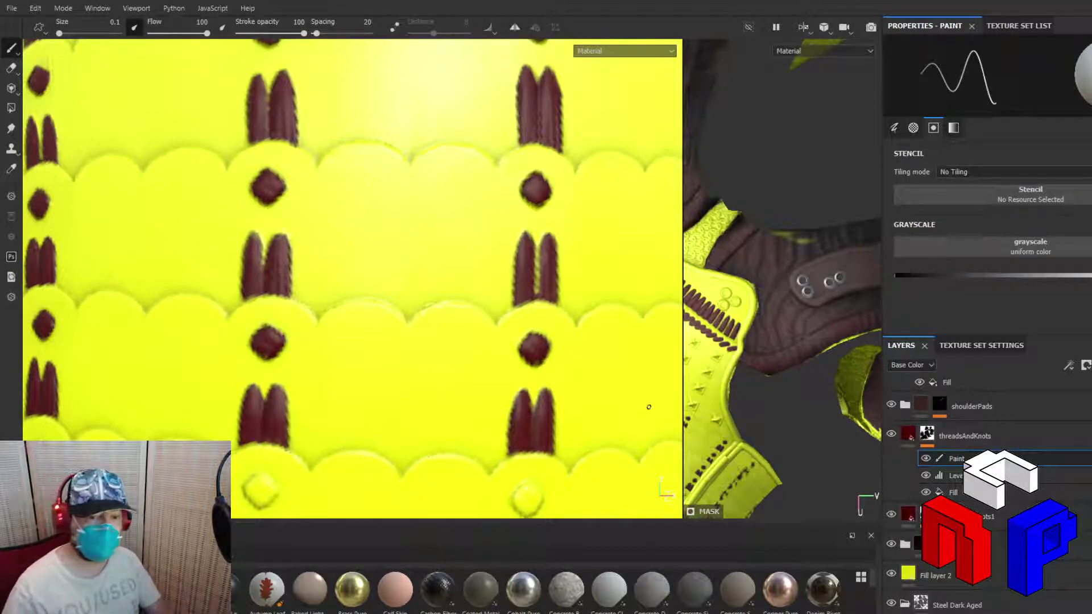
Paint the topmost unmasked knot and the thread pair beneath it in the next lacing column, outlining and filling each shape
scroll(421, 414, up, 2)
scroll(417, 414, down, 5)
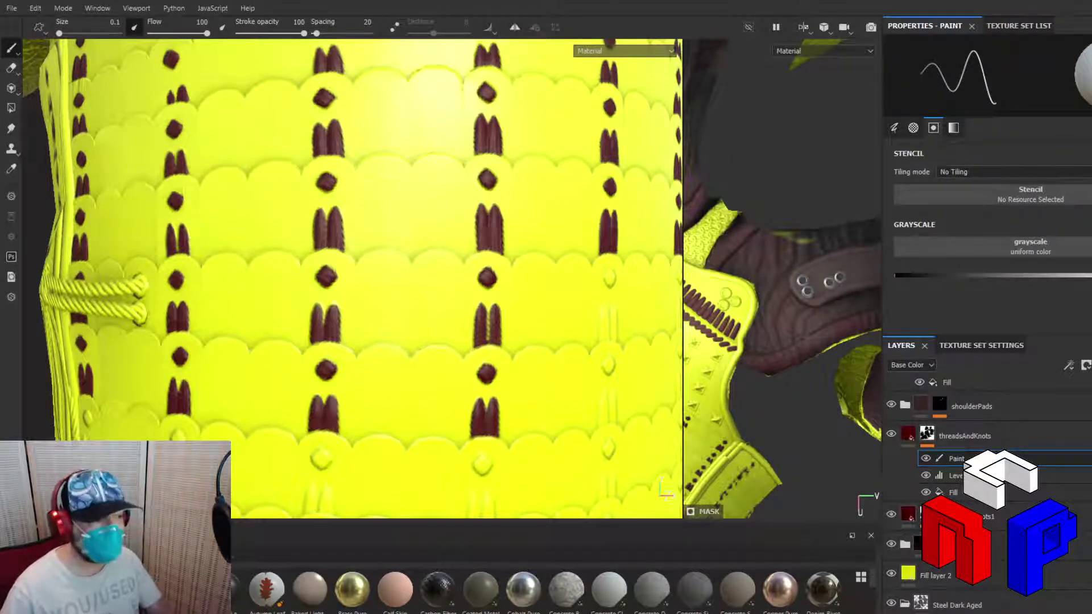
scroll(604, 362, down, 8)
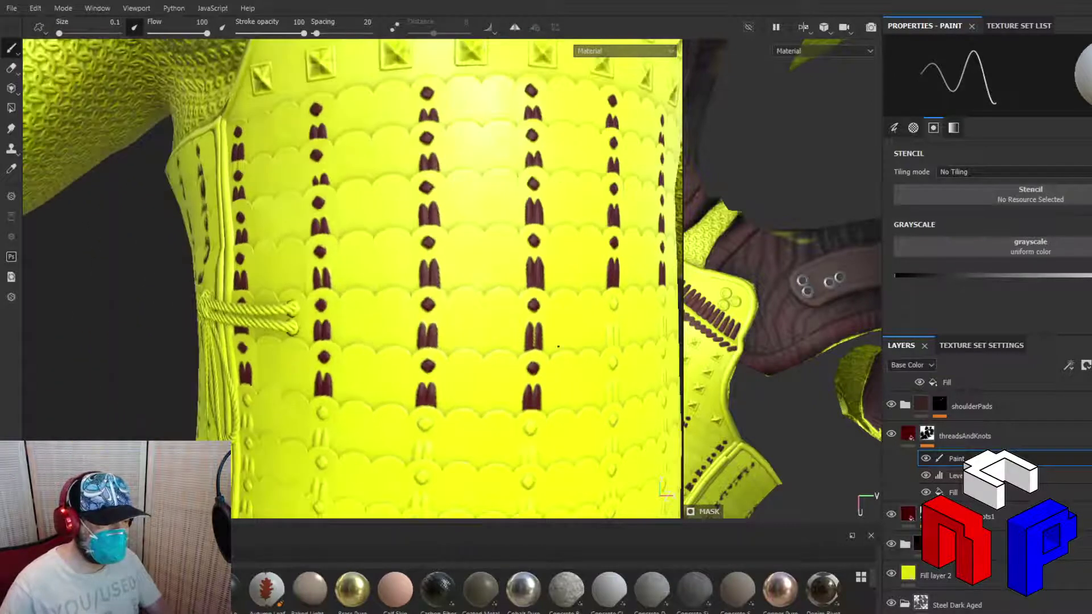
alt+middle_drag(568, 345, 256, 323)
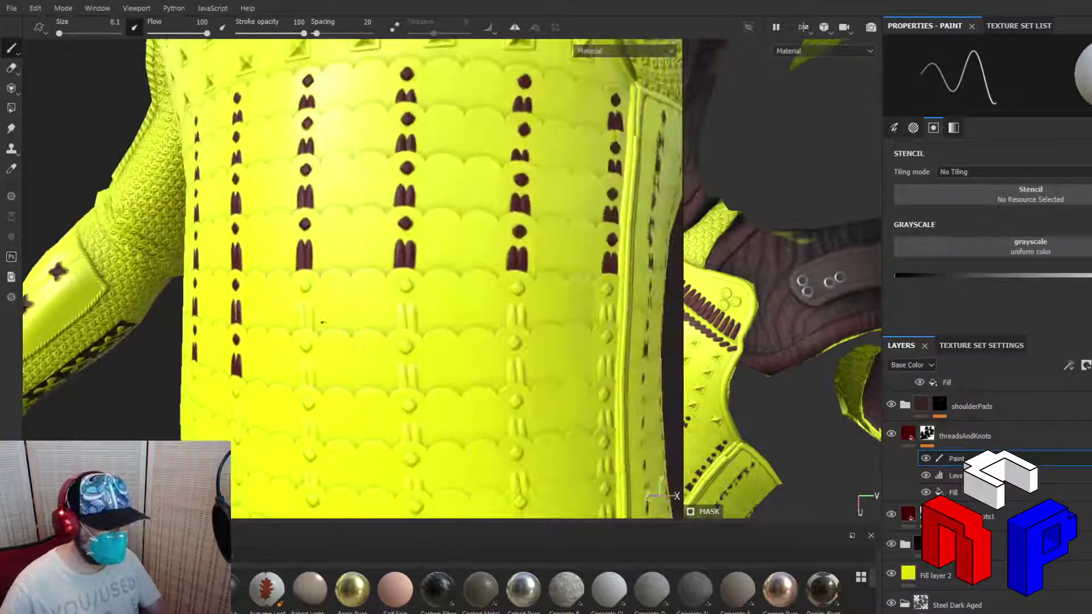
scroll(365, 326, up, 3)
mouse_move(365, 325)
alt+middle_down()
mouse_move(282, 326)
mouse_move(385, 313)
mouse_move(472, 319)
mouse_move(390, 319)
mouse_move(421, 324)
mouse_move(431, 288)
mouse_move(441, 290)
alt+middle_up()
scroll(331, 324, up, 3)
scroll(394, 322, up, 2)
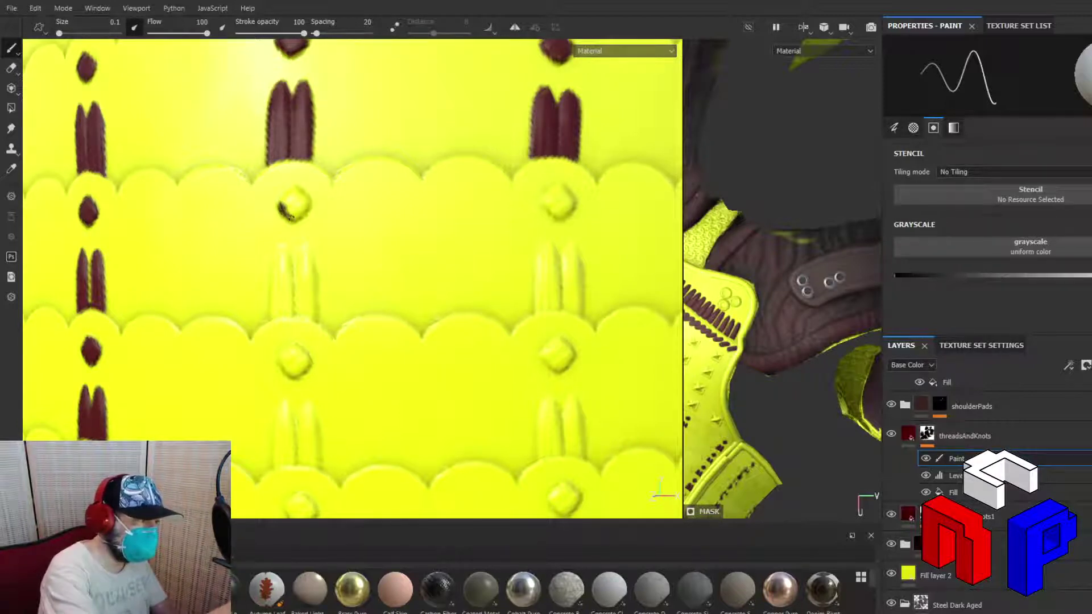
mouse_move(290, 217)
mouse_down()
mouse_move(309, 206)
mouse_move(300, 189)
mouse_move(281, 201)
mouse_move(294, 188)
mouse_move(291, 215)
mouse_move(304, 203)
mouse_move(295, 198)
mouse_up()
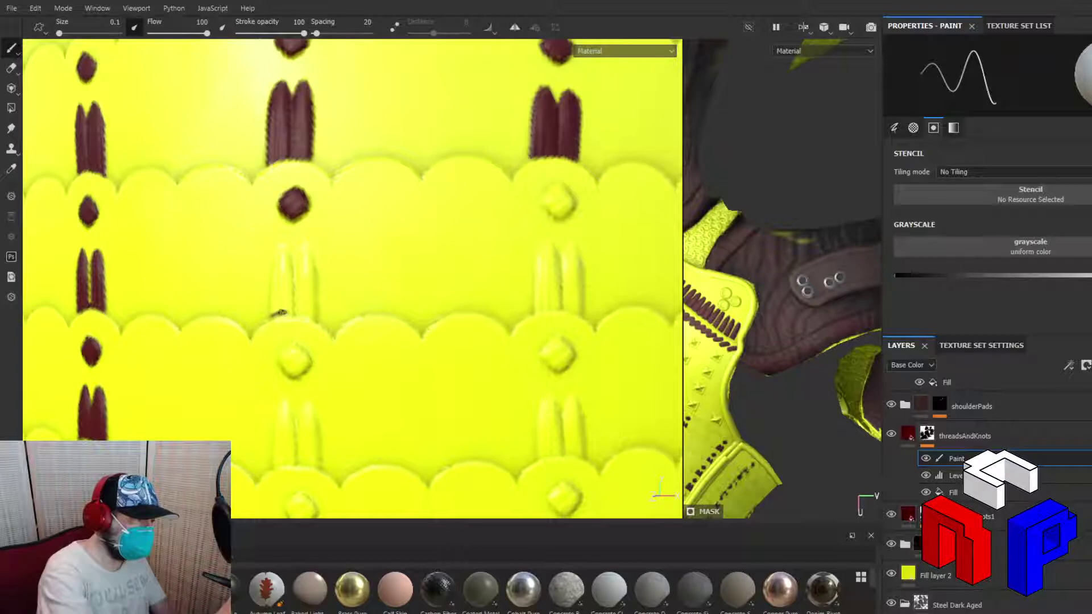
mouse_move(290, 312)
mouse_down()
mouse_move(274, 306)
mouse_move(277, 265)
mouse_up()
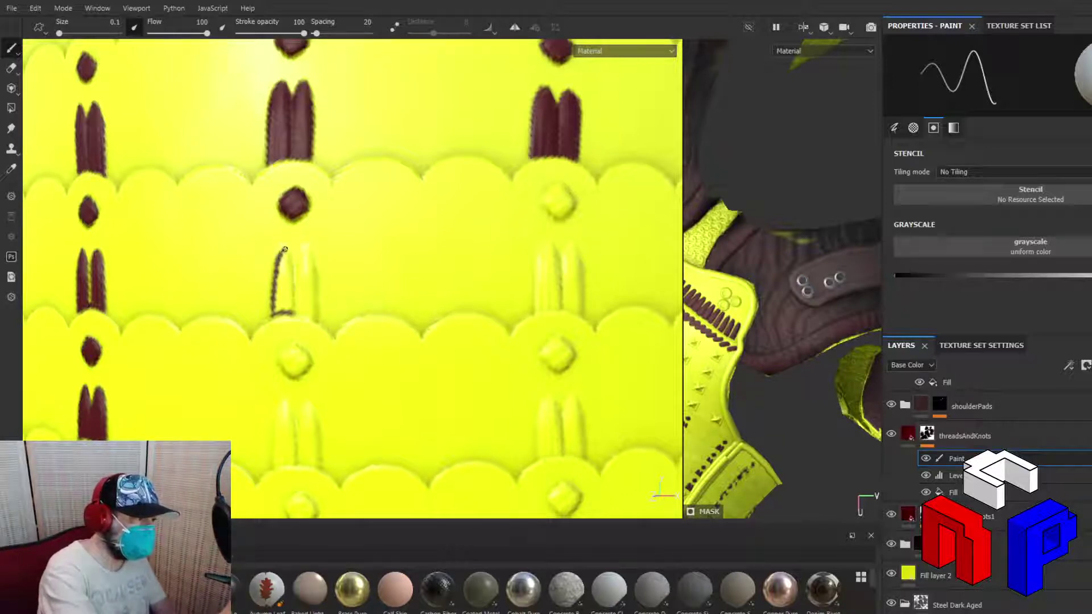
mouse_move(289, 257)
mouse_down()
mouse_move(291, 311)
mouse_move(288, 253)
mouse_move(281, 307)
mouse_up()
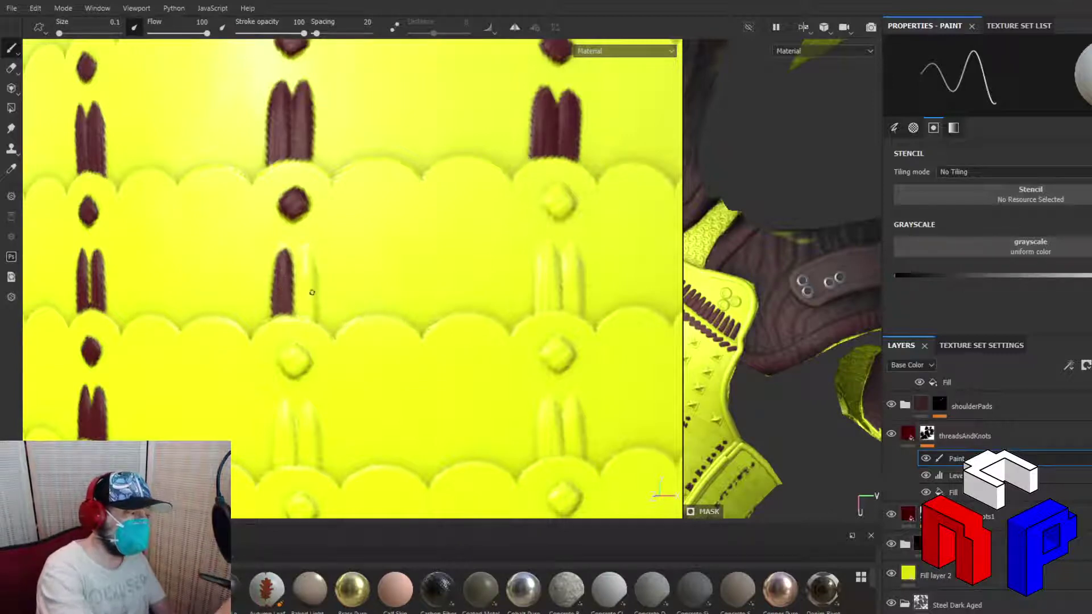
mouse_move(300, 310)
mouse_down()
mouse_move(307, 249)
mouse_move(317, 320)
mouse_move(301, 302)
mouse_move(304, 274)
mouse_move(310, 309)
mouse_move(311, 248)
mouse_up()
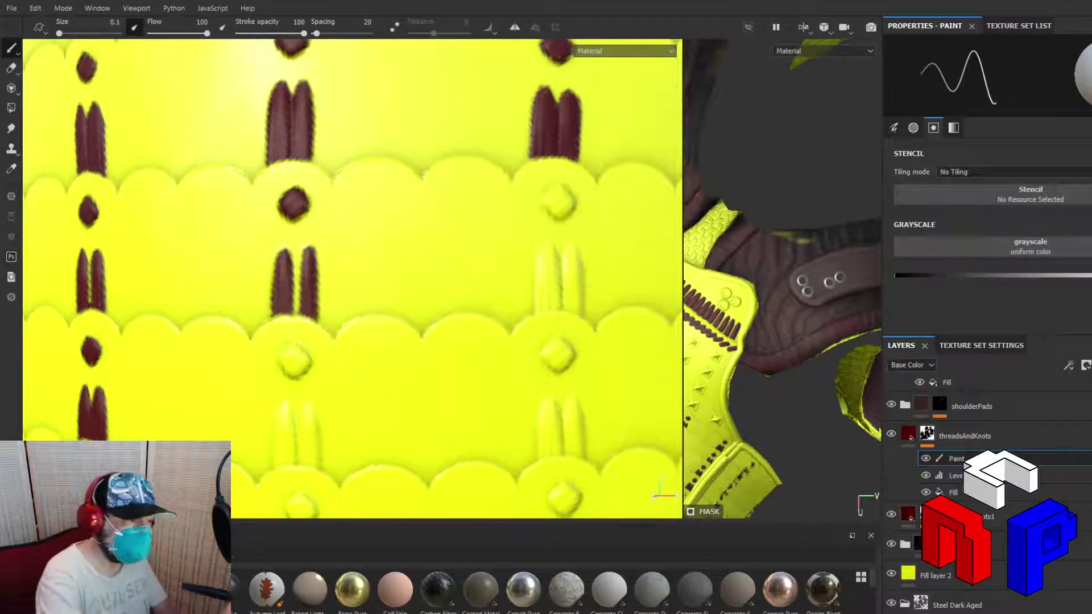
Outline and fill the knot and thread pair on the same plate row in the neighboring lacing column toward the side trim
mouse_move(543, 203)
mouse_down()
mouse_move(568, 214)
mouse_move(564, 187)
mouse_up()
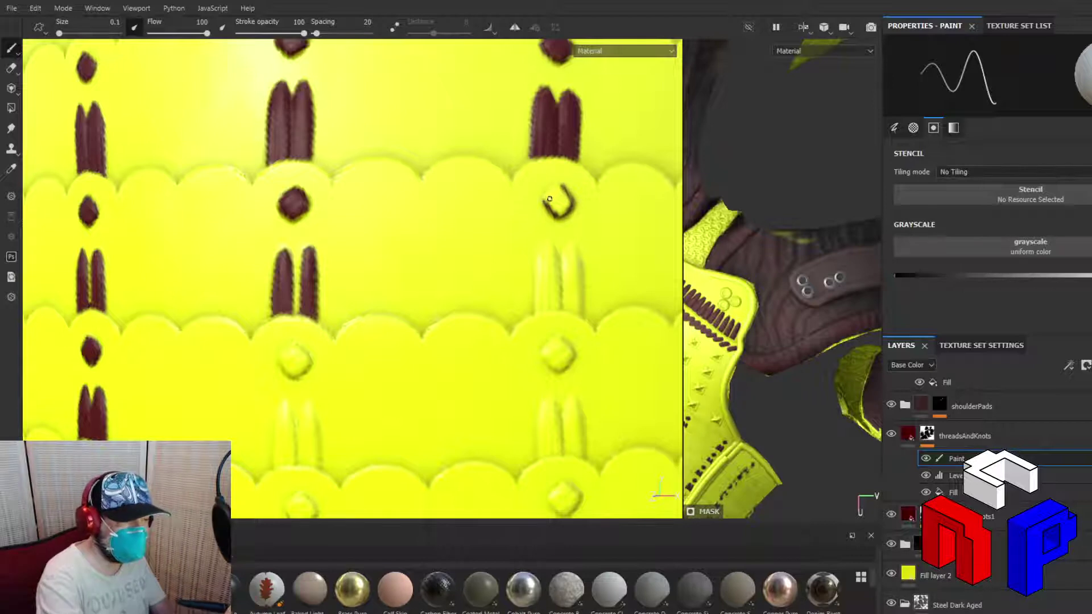
drag(549, 192, 556, 189)
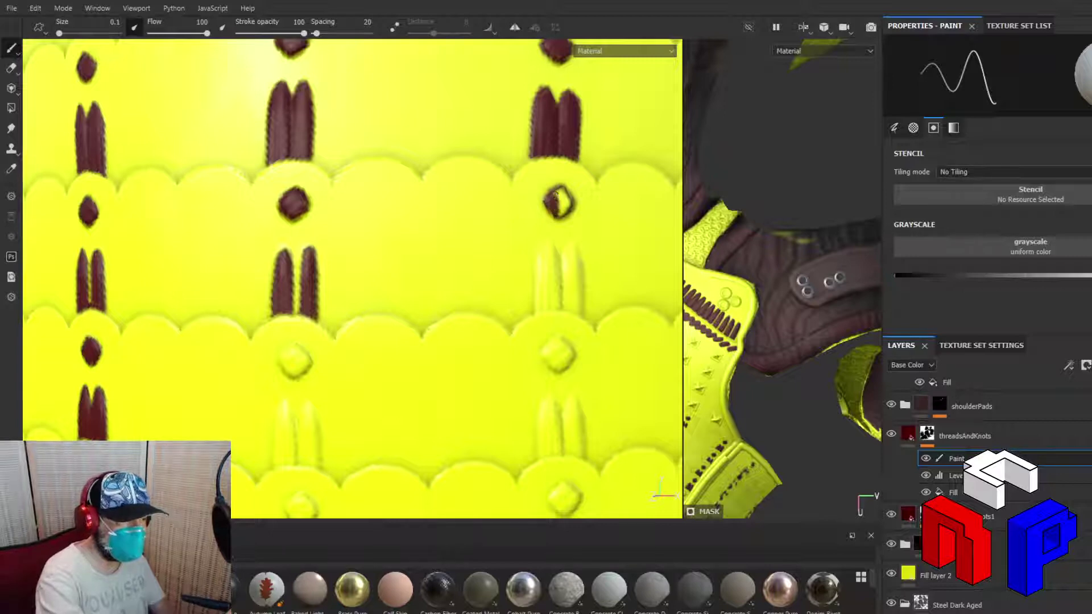
drag(555, 193, 558, 208)
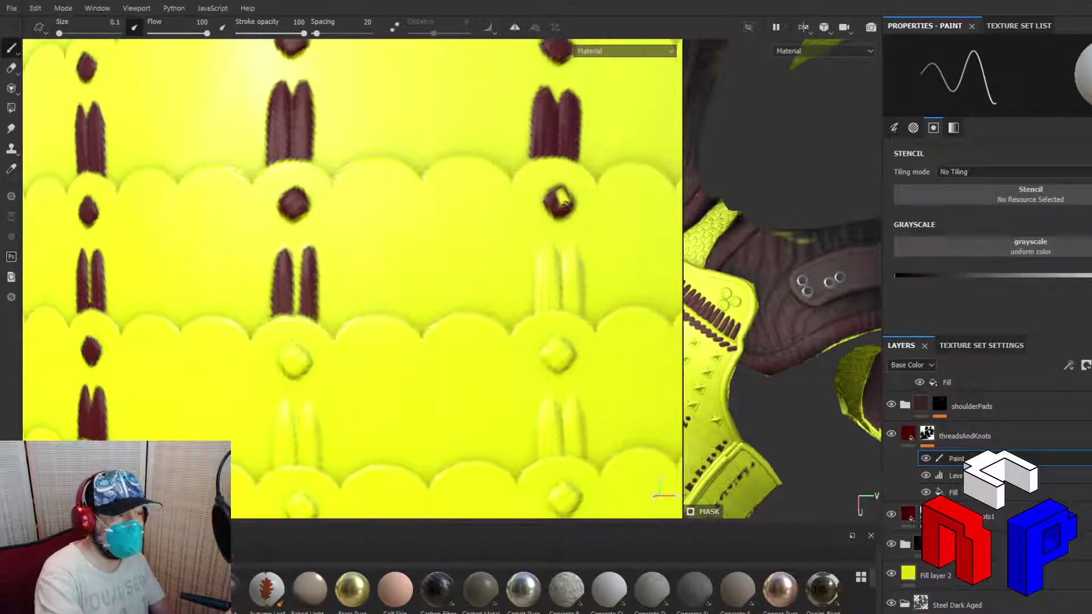
drag(562, 194, 561, 201)
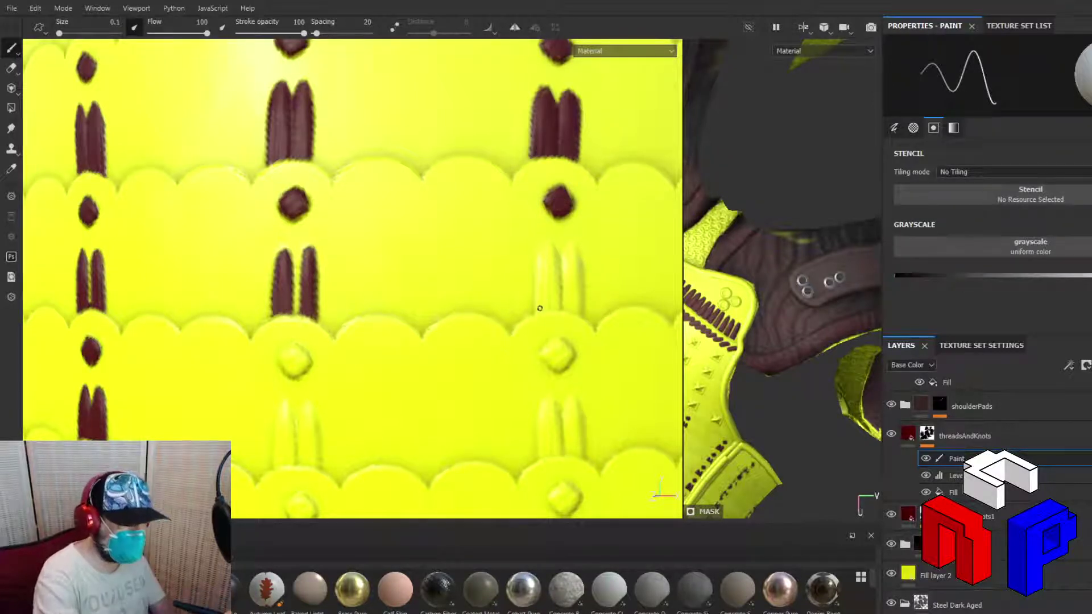
mouse_move(536, 310)
mouse_down()
mouse_move(545, 244)
mouse_move(559, 296)
mouse_move(548, 308)
mouse_up()
mouse_move(565, 267)
mouse_down()
mouse_move(567, 245)
mouse_move(580, 271)
mouse_move(578, 314)
mouse_up()
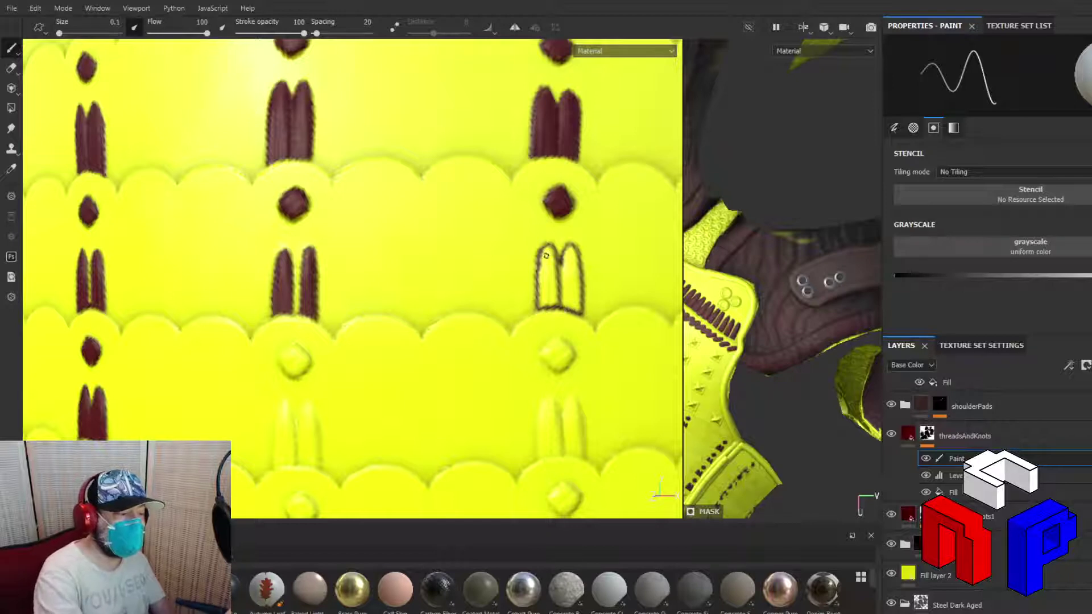
mouse_move(544, 249)
mouse_down()
mouse_move(542, 306)
mouse_move(544, 284)
mouse_move(557, 303)
mouse_move(553, 260)
mouse_move(547, 277)
mouse_move(563, 287)
mouse_move(571, 250)
mouse_move(574, 307)
mouse_up()
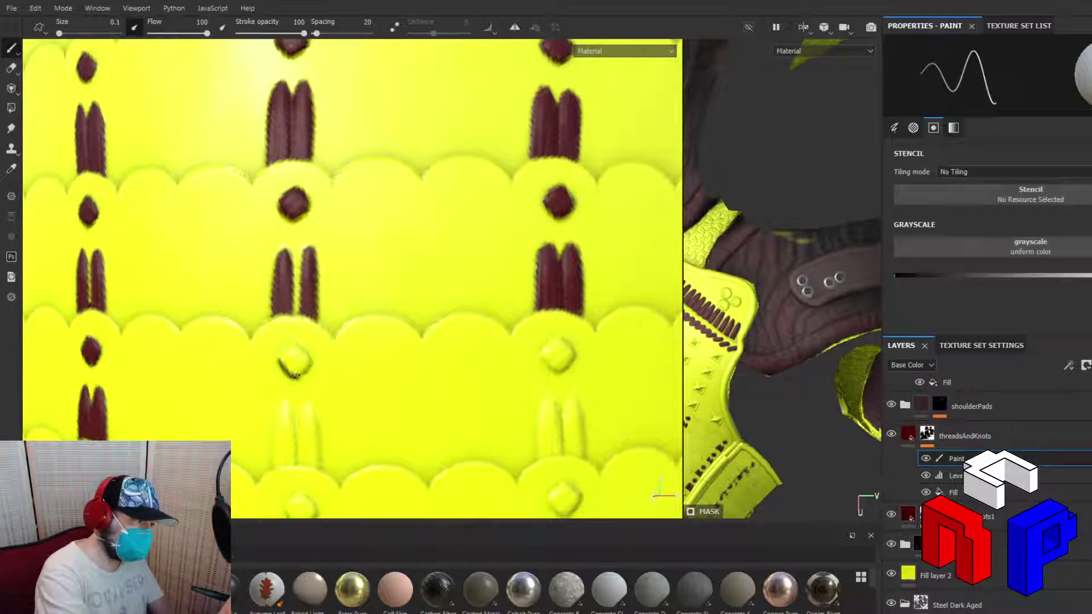
Paint the knot and both threads one plate row lower in the previous lacing column into the mask
mouse_move(300, 371)
mouse_down()
mouse_move(298, 345)
mouse_move(278, 357)
mouse_move(289, 348)
mouse_move(282, 359)
mouse_move(300, 353)
mouse_move(305, 367)
mouse_move(286, 364)
mouse_up()
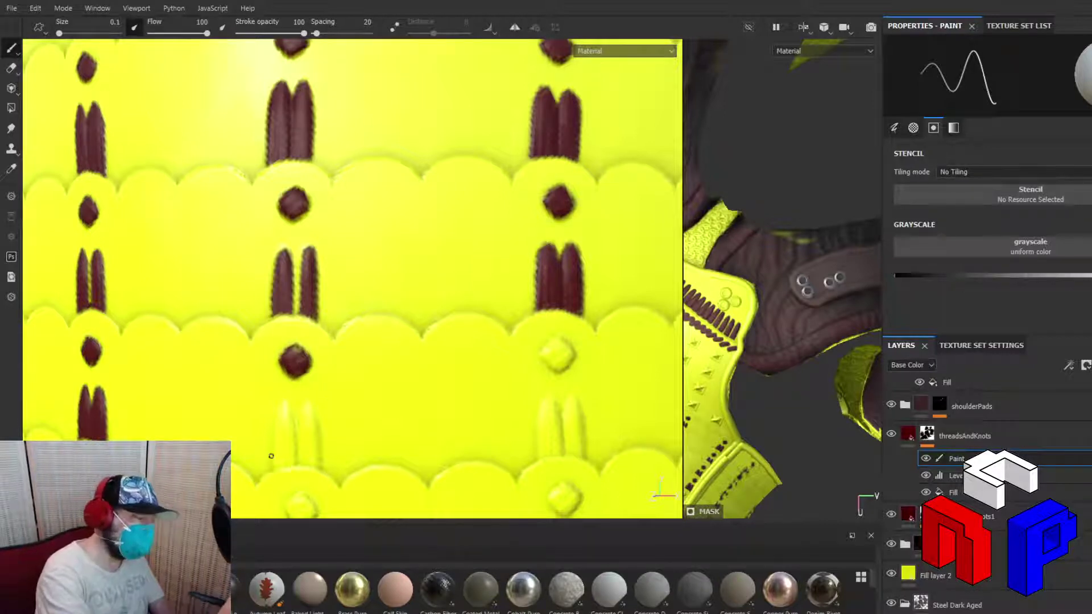
mouse_move(275, 465)
mouse_down()
mouse_move(283, 403)
mouse_move(294, 457)
mouse_move(284, 404)
mouse_up()
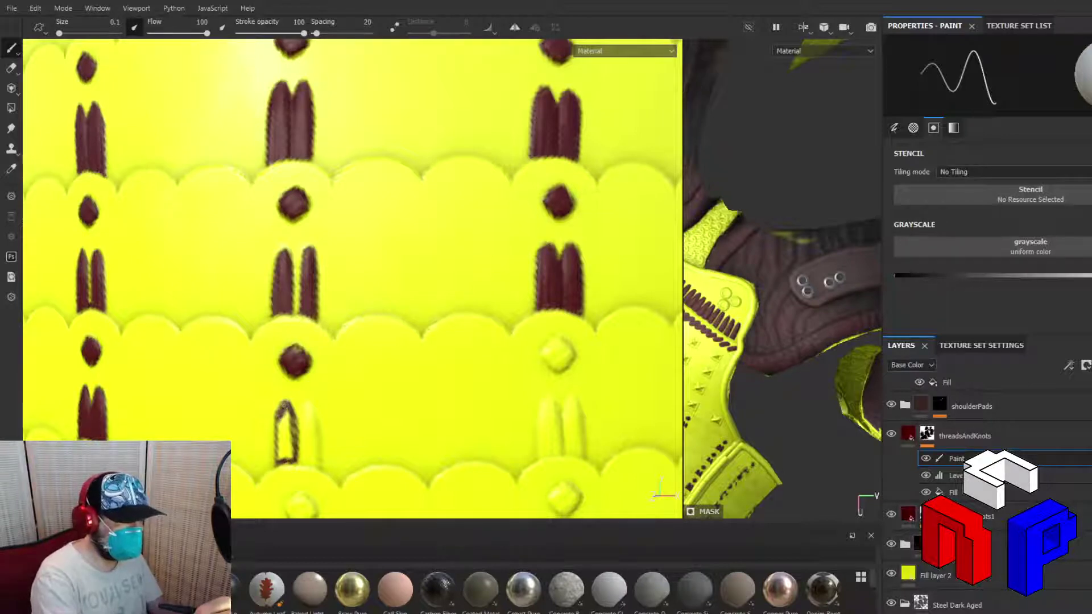
mouse_move(284, 405)
mouse_down()
mouse_move(288, 439)
mouse_move(294, 431)
mouse_up()
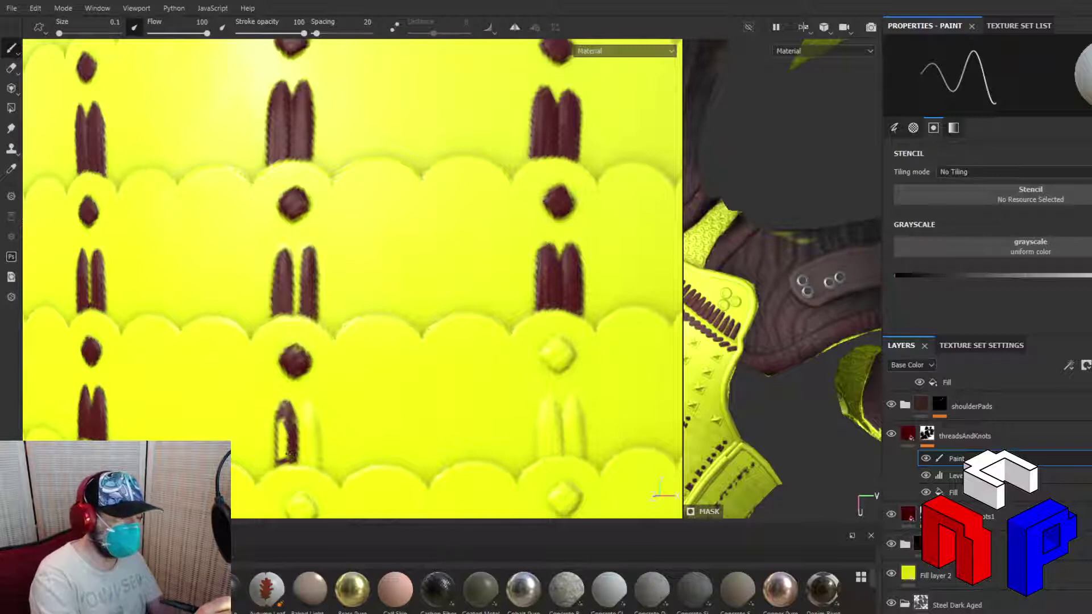
drag(287, 451, 278, 429)
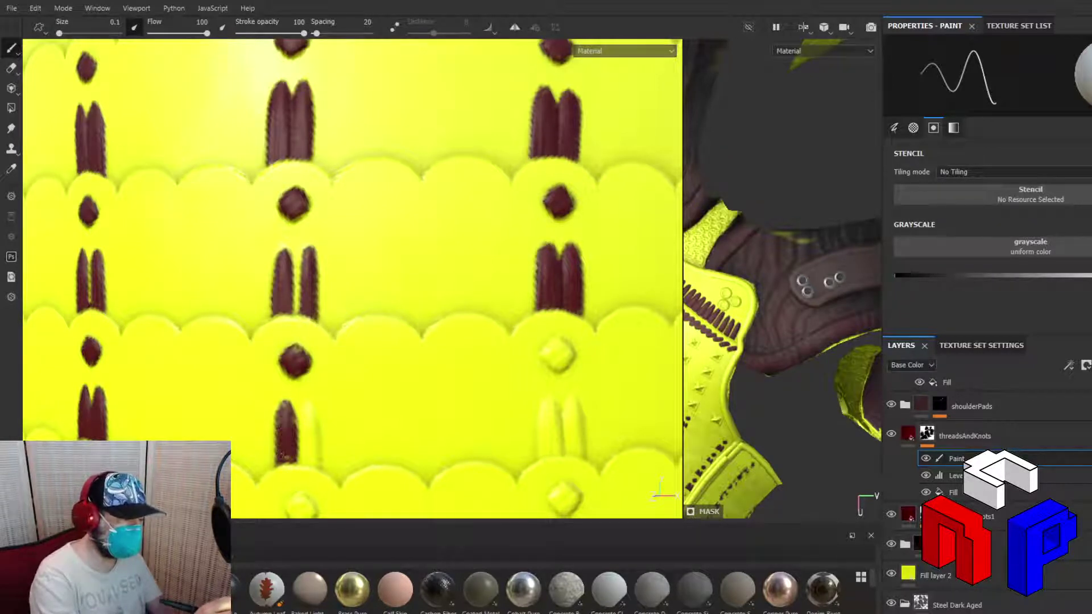
mouse_move(300, 461)
mouse_down()
mouse_move(300, 415)
mouse_move(314, 398)
mouse_move(318, 465)
mouse_up()
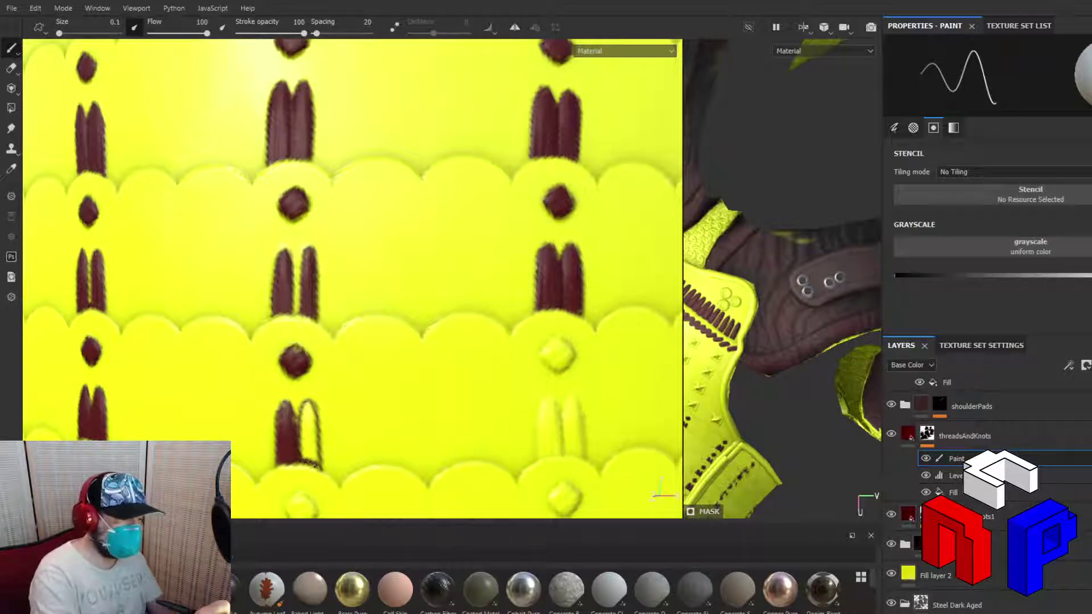
mouse_move(314, 433)
mouse_down()
mouse_move(307, 405)
mouse_move(304, 459)
mouse_move(296, 422)
mouse_move(306, 418)
mouse_move(309, 458)
mouse_up()
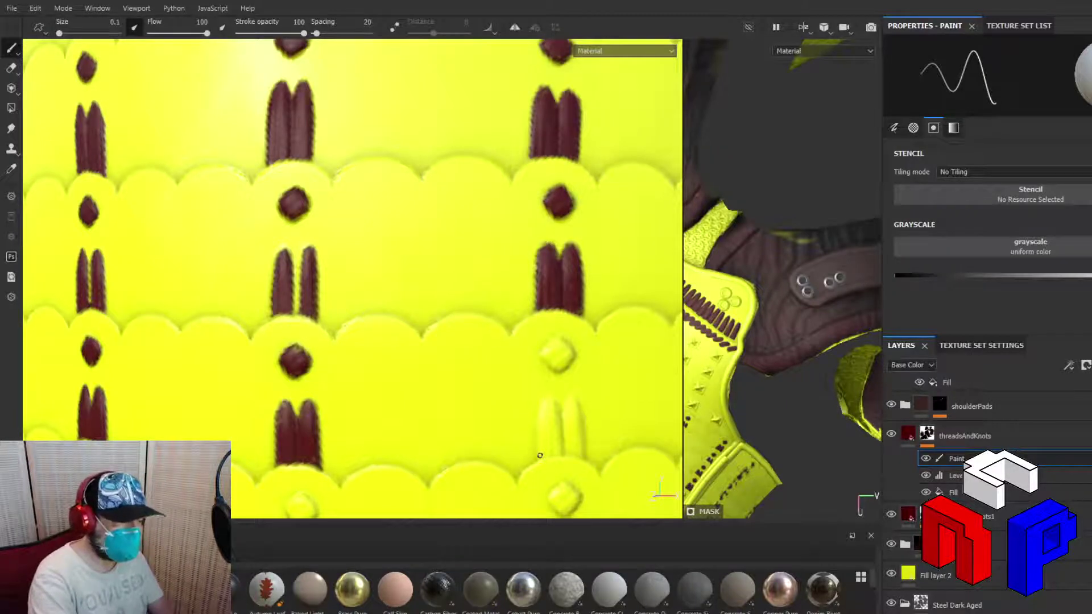
Outline and fill the thread pair and knot on that lower plate row in the column nearer the side trim
mouse_move(540, 455)
mouse_down()
mouse_move(542, 401)
mouse_move(560, 419)
mouse_move(550, 396)
mouse_move(564, 416)
mouse_move(577, 403)
mouse_move(585, 455)
mouse_move(541, 457)
mouse_move(585, 455)
mouse_up()
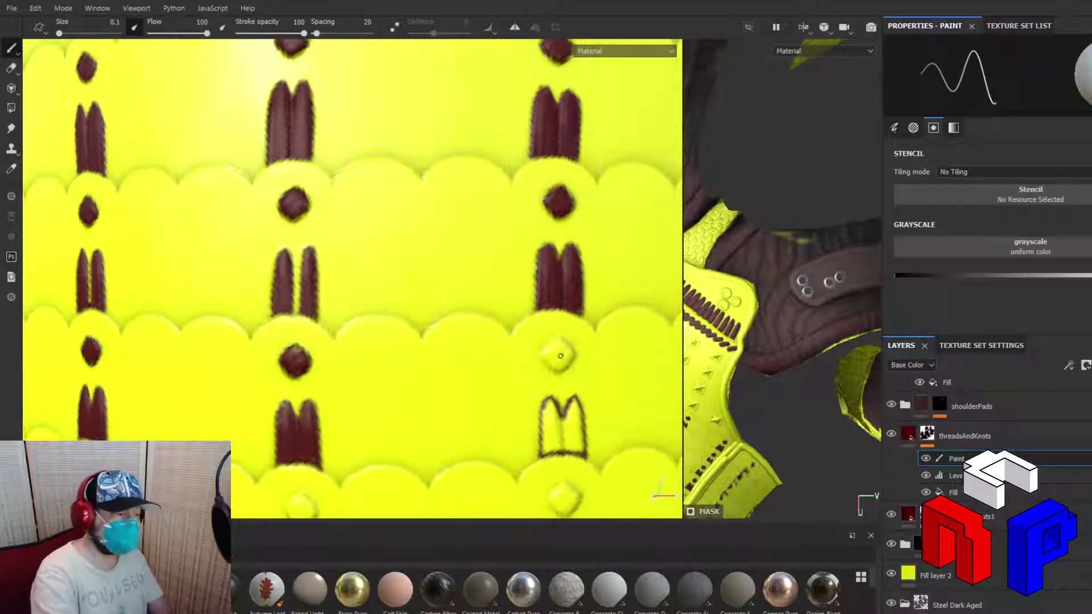
mouse_move(541, 356)
mouse_down()
mouse_move(556, 372)
mouse_move(567, 363)
mouse_move(573, 348)
mouse_move(548, 346)
mouse_move(556, 341)
mouse_up()
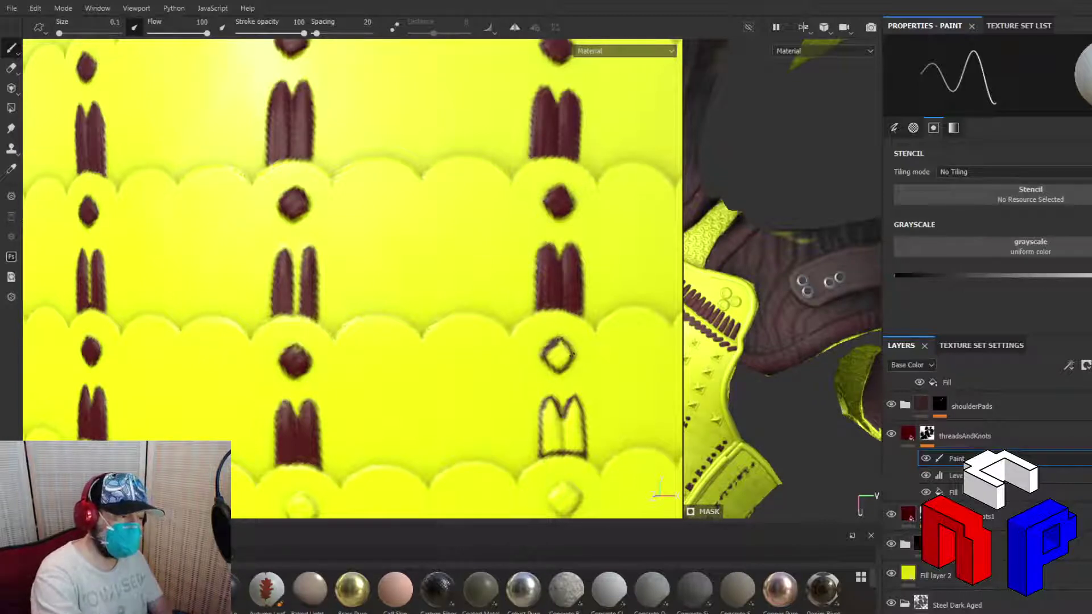
mouse_move(573, 354)
mouse_down()
mouse_move(564, 343)
mouse_move(563, 363)
mouse_move(555, 356)
mouse_up()
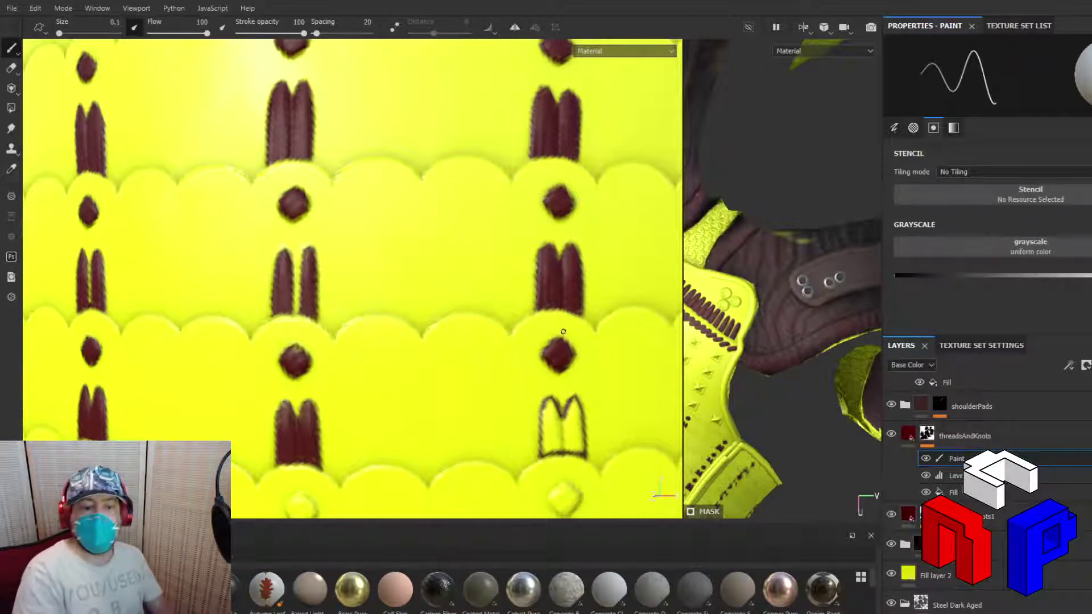
drag(543, 447, 555, 405)
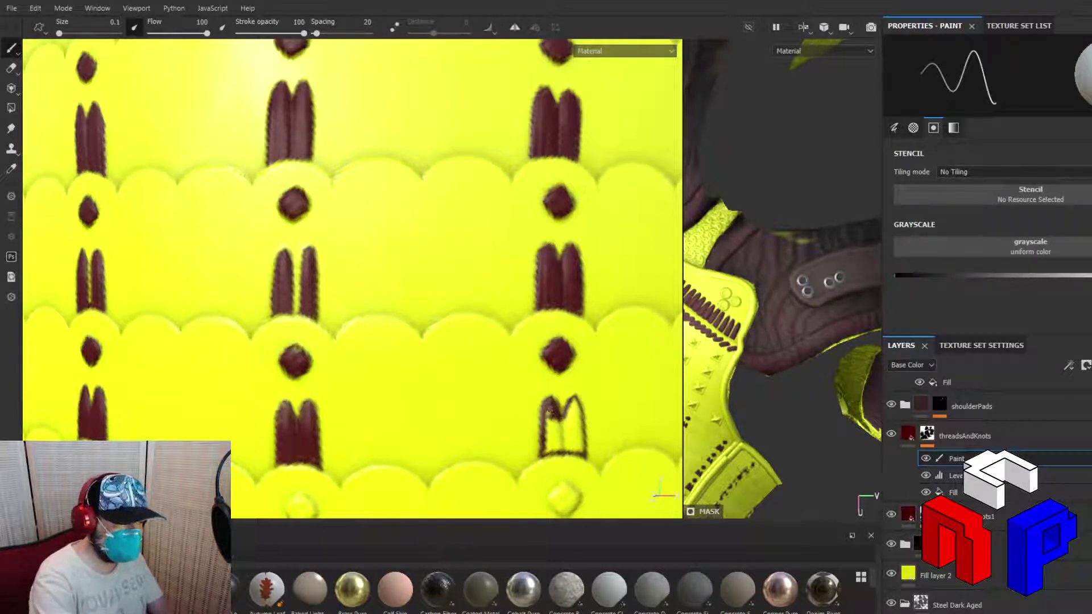
mouse_move(547, 433)
mouse_down()
mouse_move(545, 453)
mouse_move(552, 439)
mouse_move(563, 445)
mouse_move(578, 400)
mouse_move(581, 443)
mouse_move(575, 404)
mouse_move(569, 446)
mouse_move(577, 424)
mouse_move(575, 449)
mouse_move(577, 437)
mouse_up()
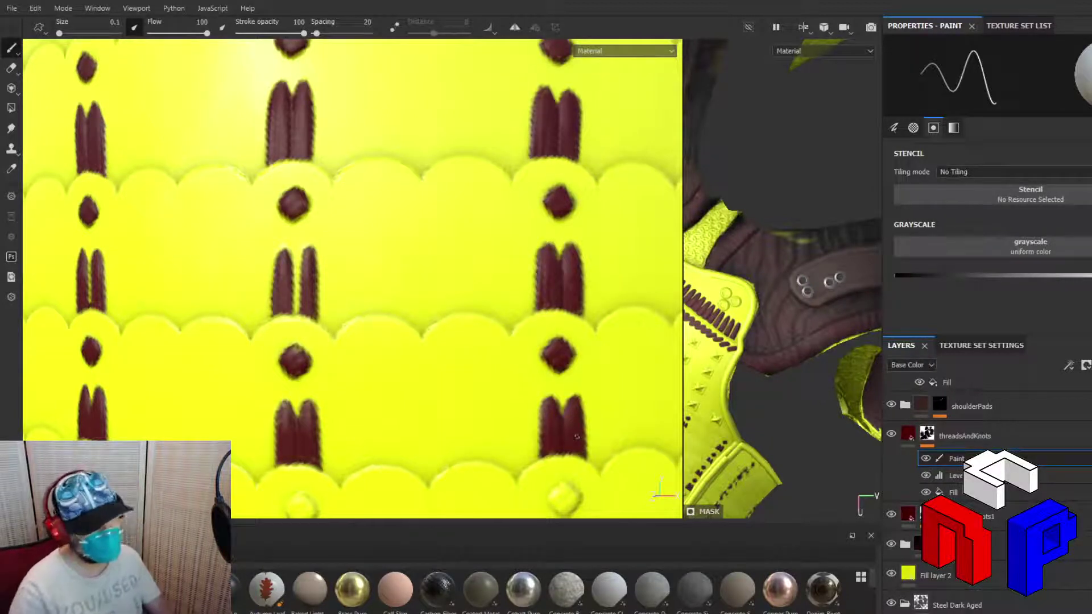
Paint the topmost unmasked knot in the next lacing column toward the side trim, trim its edge with black, and restore white as the paint value
scroll(400, 305, down, 5)
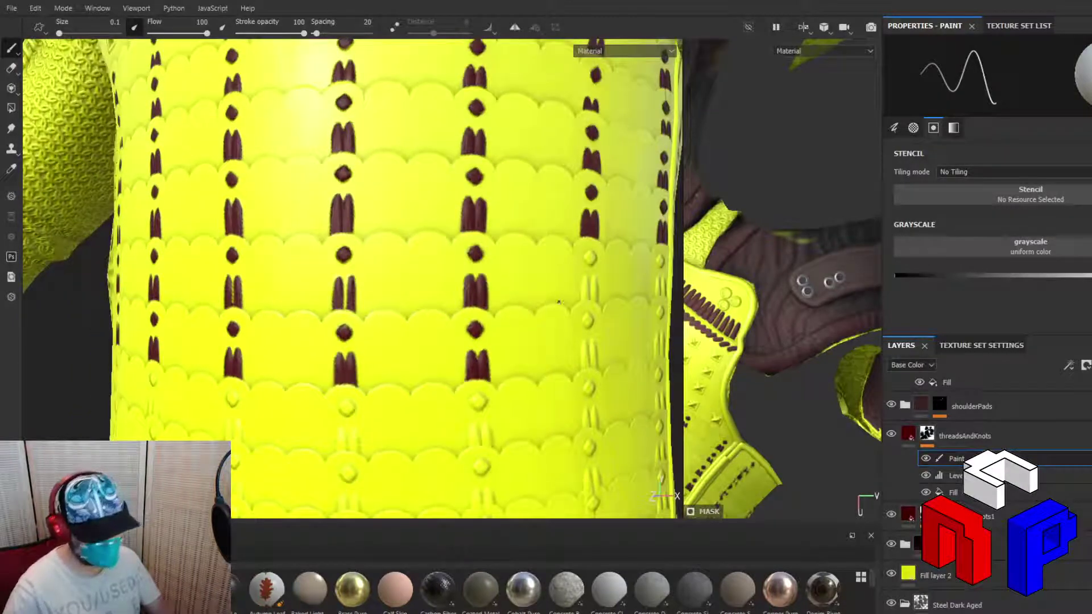
alt+middle_drag(628, 276, 369, 325)
scroll(367, 326, down, 3)
scroll(369, 326, up, 6)
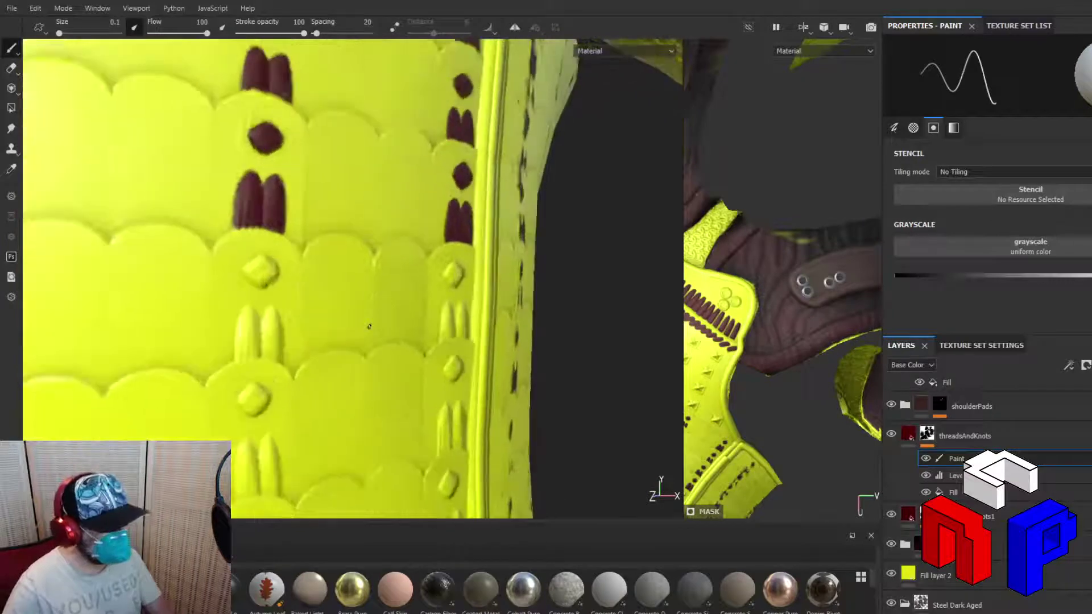
alt+drag(648, 338, 529, 334)
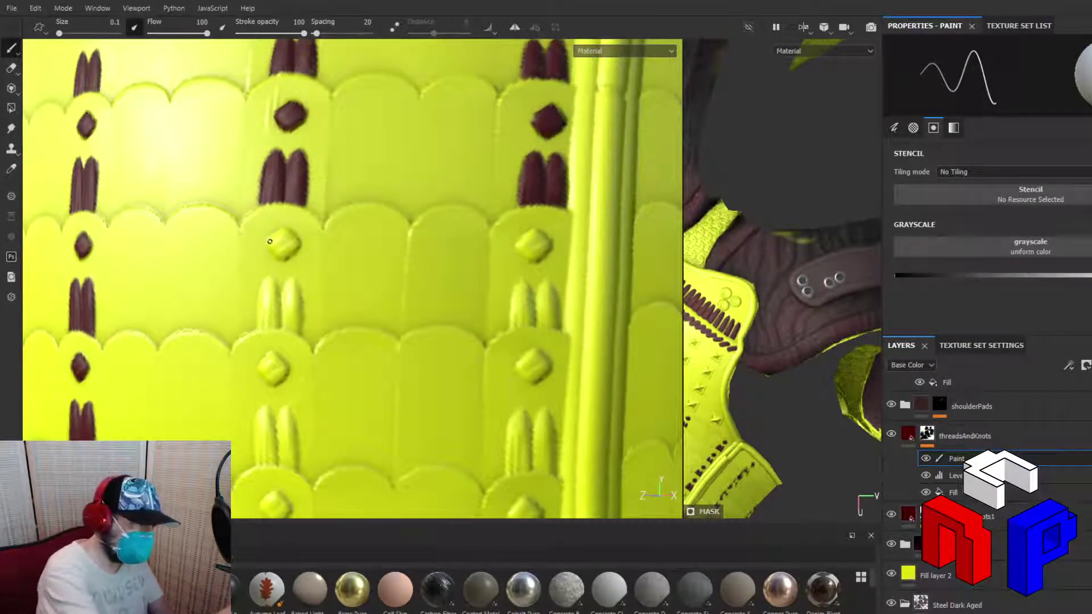
mouse_move(269, 243)
mouse_down()
mouse_move(282, 257)
mouse_move(300, 249)
mouse_move(288, 230)
mouse_move(276, 236)
mouse_up()
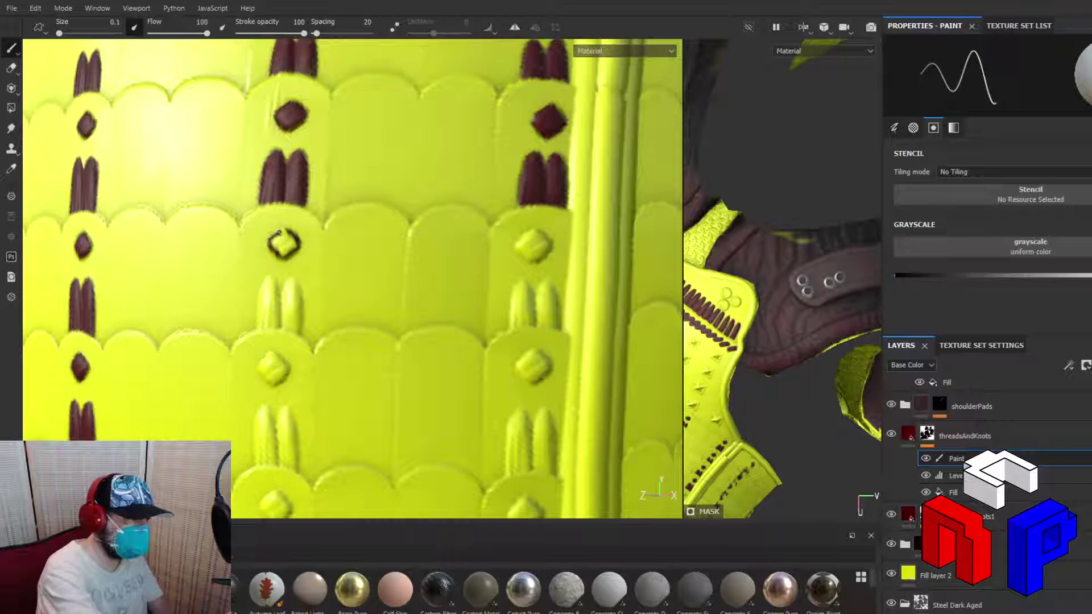
drag(277, 233, 281, 230)
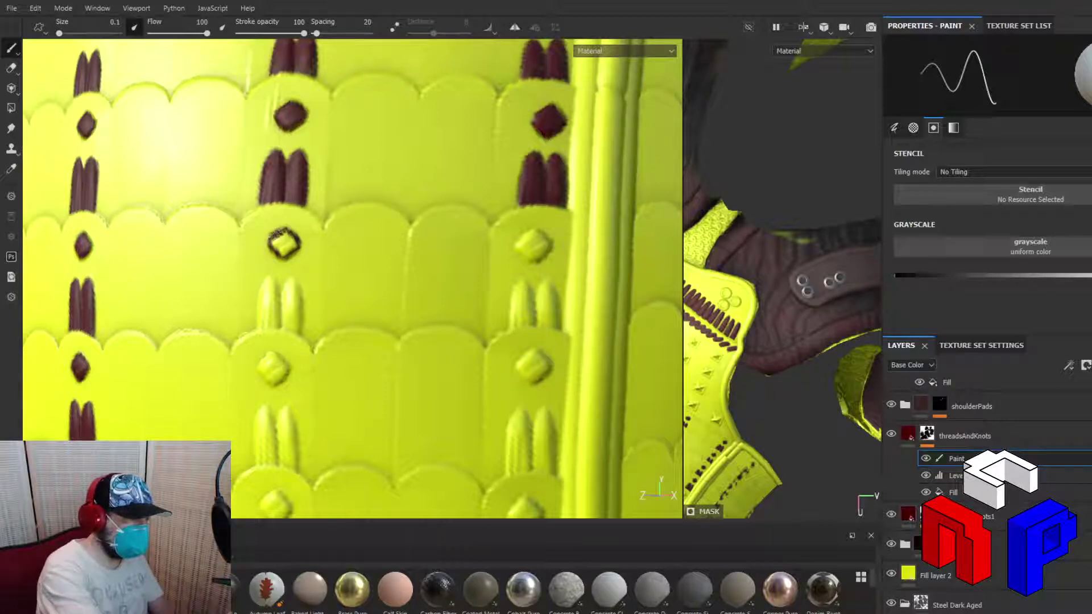
mouse_move(271, 240)
mouse_down()
mouse_move(285, 254)
mouse_move(288, 243)
mouse_up()
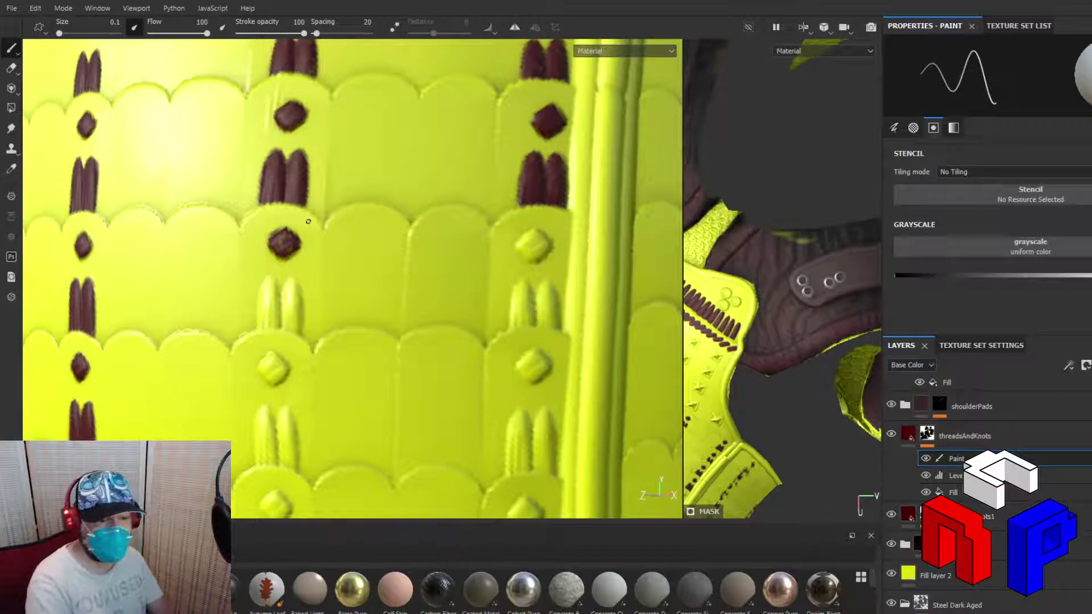
click(897, 276)
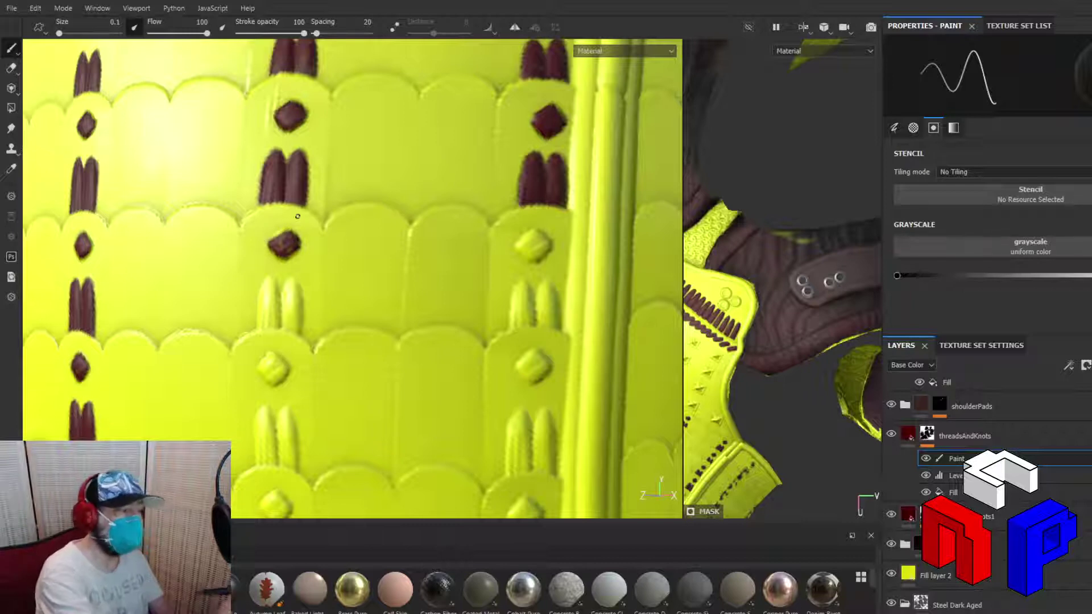
drag(898, 277, 970, 284)
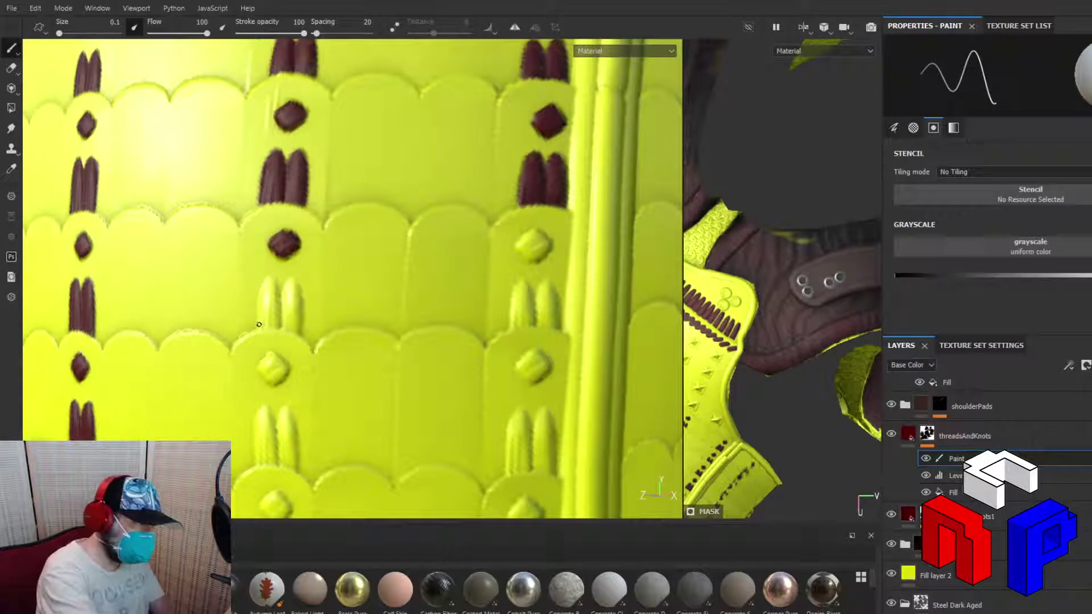
Outline and fill both threads below the lowest painted knot in the middle lacing column on the threadsAndKnots mask
mouse_move(259, 324)
mouse_down()
mouse_move(269, 280)
mouse_move(280, 311)
mouse_move(274, 283)
mouse_up()
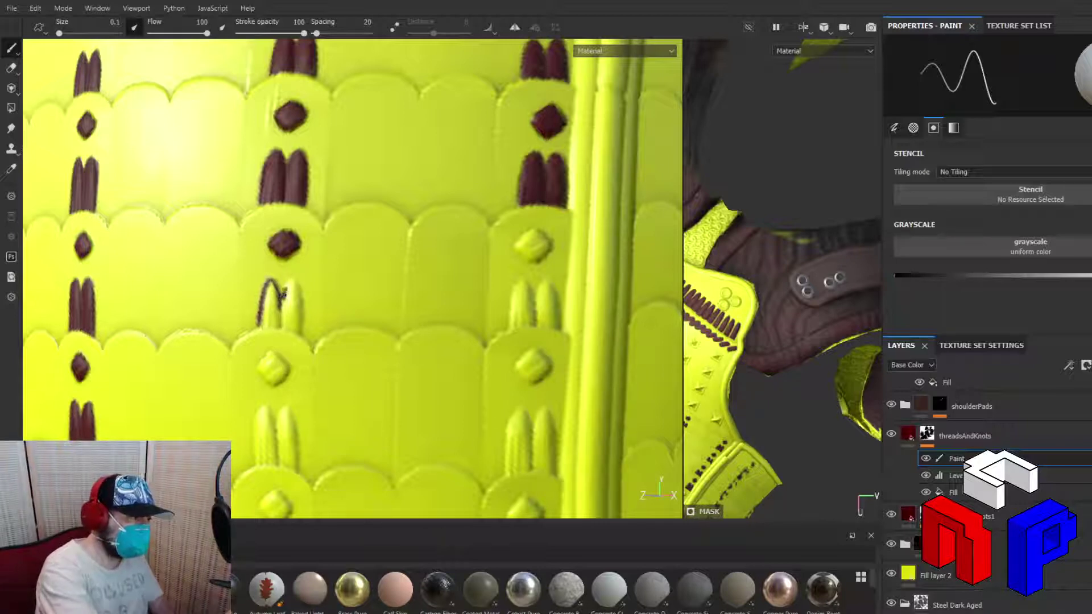
mouse_move(292, 280)
mouse_down()
mouse_move(300, 329)
mouse_move(300, 293)
mouse_up()
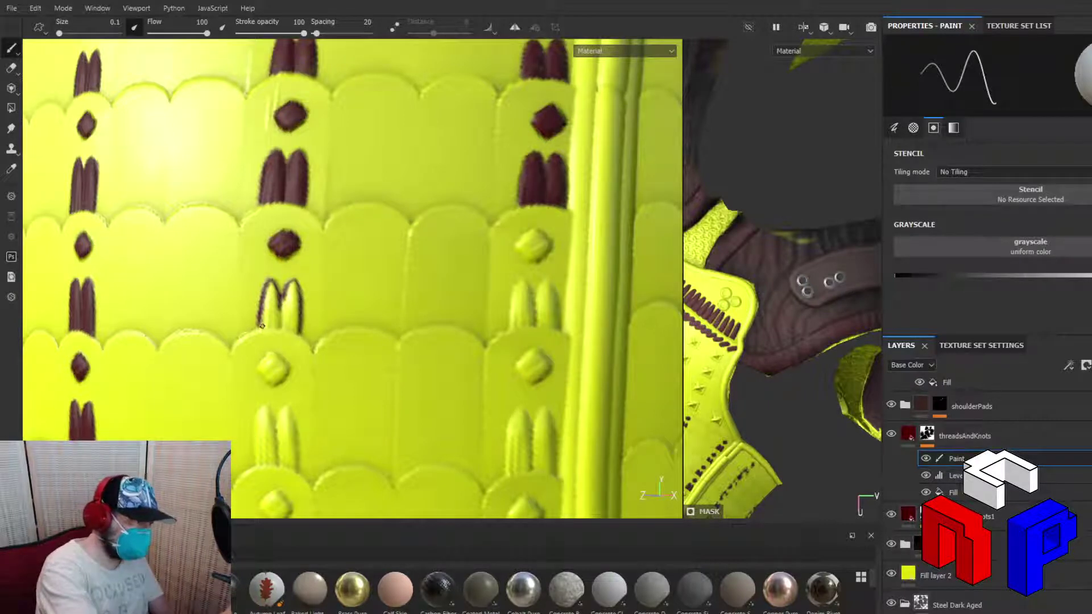
mouse_move(260, 326)
mouse_down()
mouse_move(298, 331)
mouse_move(284, 303)
mouse_move(291, 282)
mouse_move(296, 312)
mouse_up()
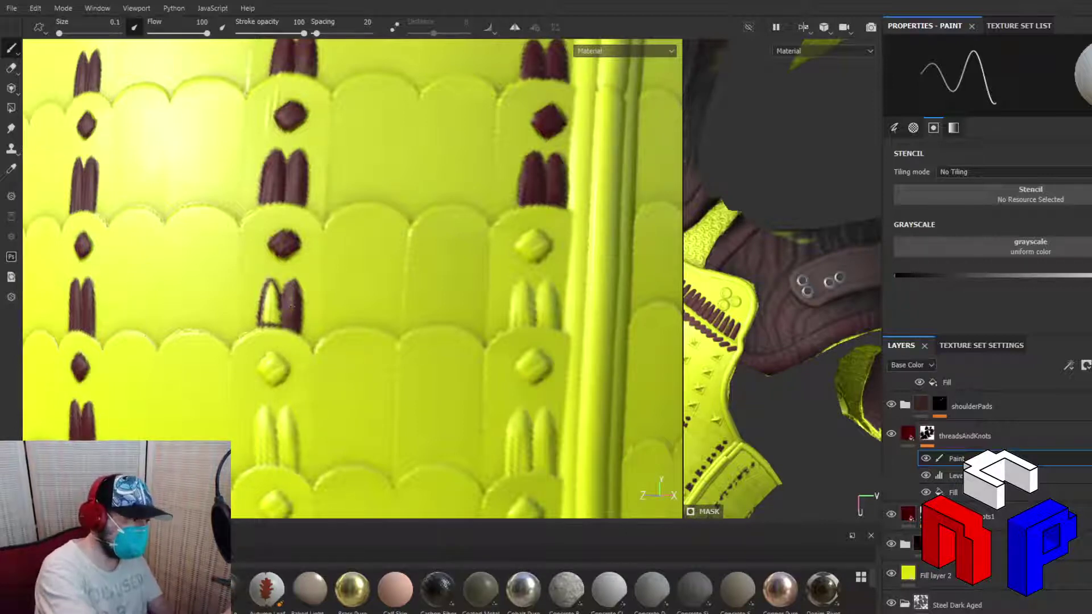
mouse_move(263, 319)
mouse_down()
mouse_move(271, 283)
mouse_move(276, 324)
mouse_move(280, 316)
mouse_up()
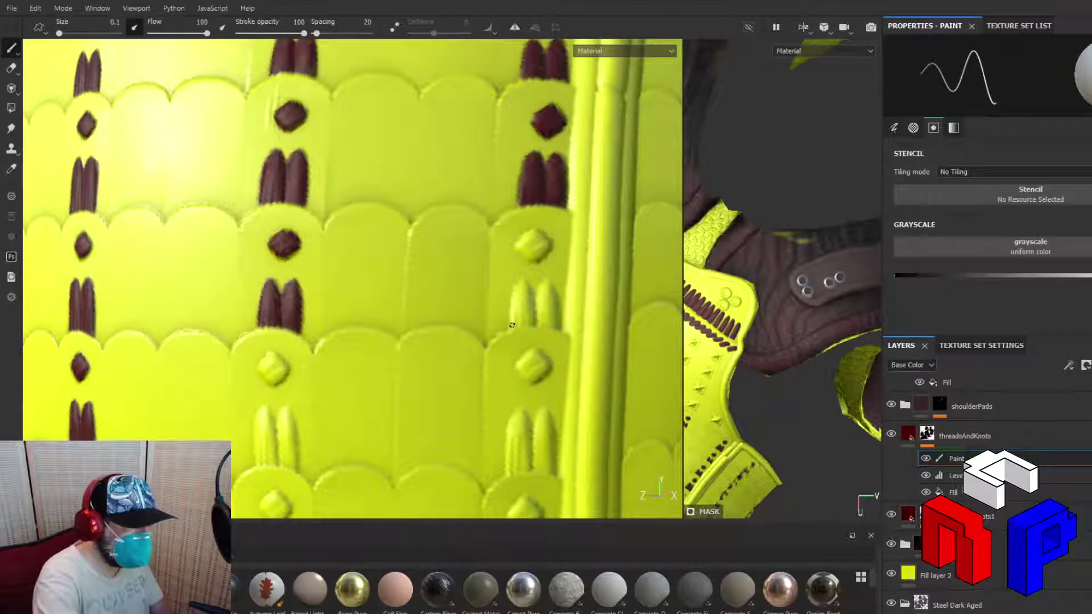
Paint the thread pair and knot on the same plate row in the lacing column beside the side trim
mouse_move(512, 325)
mouse_down()
mouse_move(518, 283)
mouse_move(528, 287)
mouse_move(530, 324)
mouse_move(559, 328)
mouse_move(516, 317)
mouse_move(522, 290)
mouse_move(535, 319)
mouse_move(540, 288)
mouse_move(554, 289)
mouse_move(557, 321)
mouse_move(558, 299)
mouse_move(540, 293)
mouse_move(542, 319)
mouse_move(546, 298)
mouse_move(550, 321)
mouse_move(554, 310)
mouse_move(544, 288)
mouse_move(544, 319)
mouse_up()
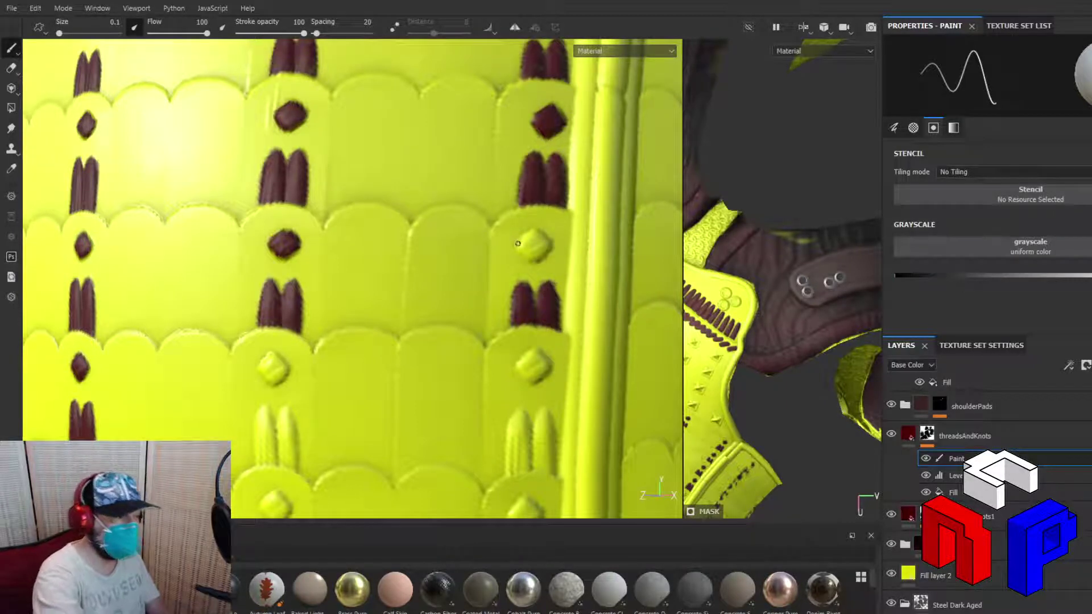
mouse_move(520, 249)
mouse_down()
mouse_move(532, 259)
mouse_move(550, 248)
mouse_move(520, 245)
mouse_move(524, 236)
mouse_up()
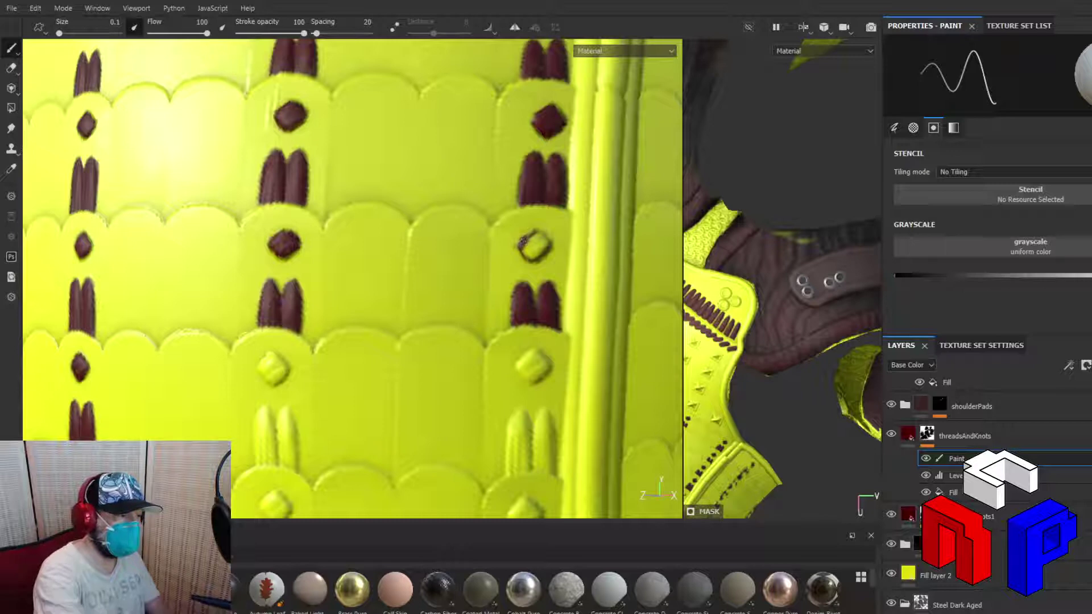
drag(541, 233, 548, 245)
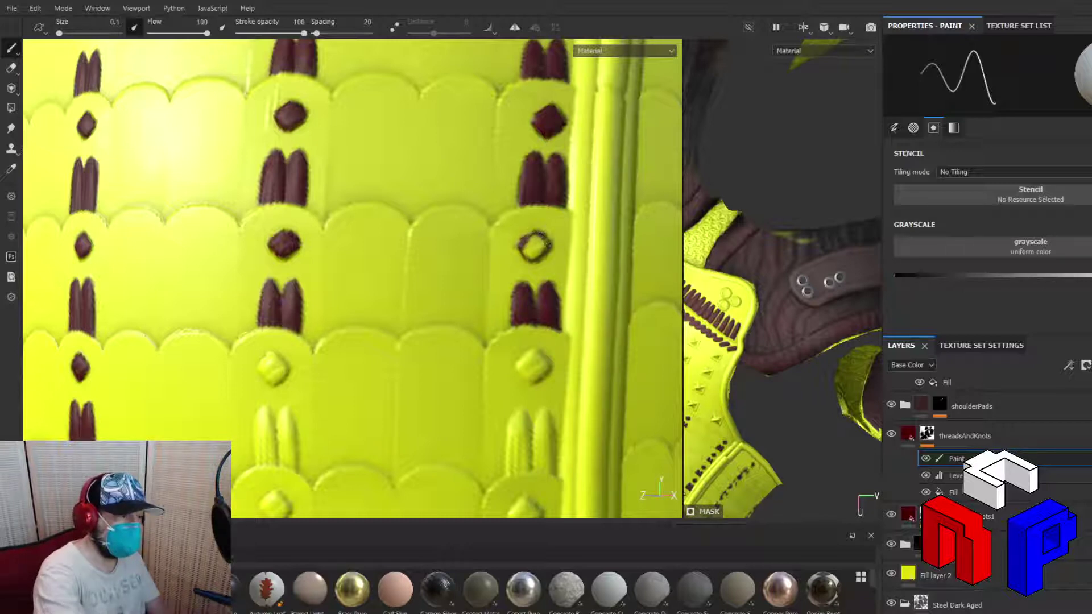
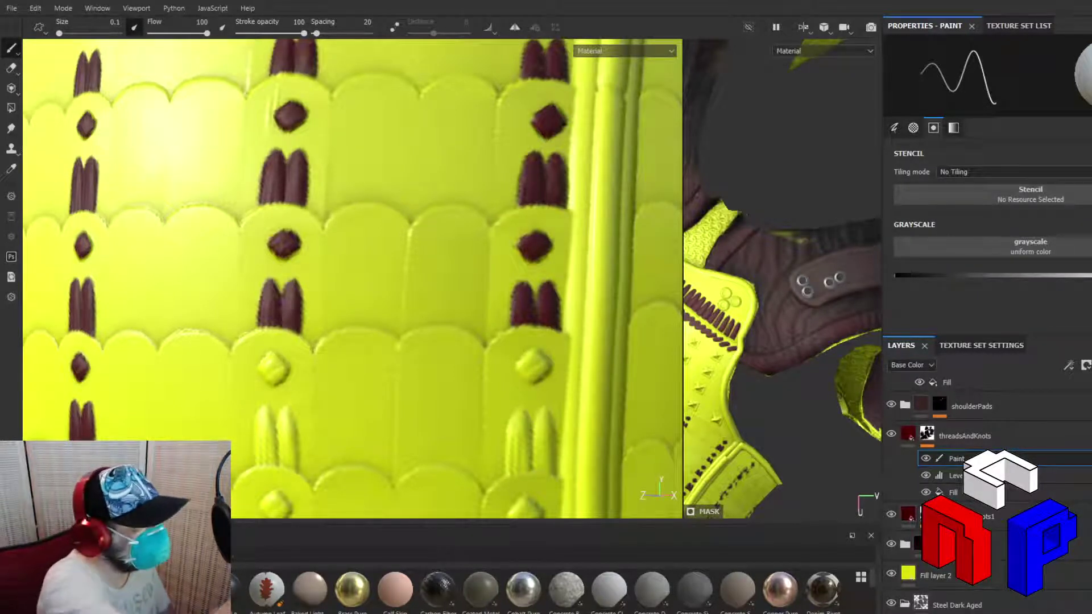
Keep the brush size at 0.1 and paint the knot one plate row lower in the column beside the side trim
drag(59, 33, 62, 33)
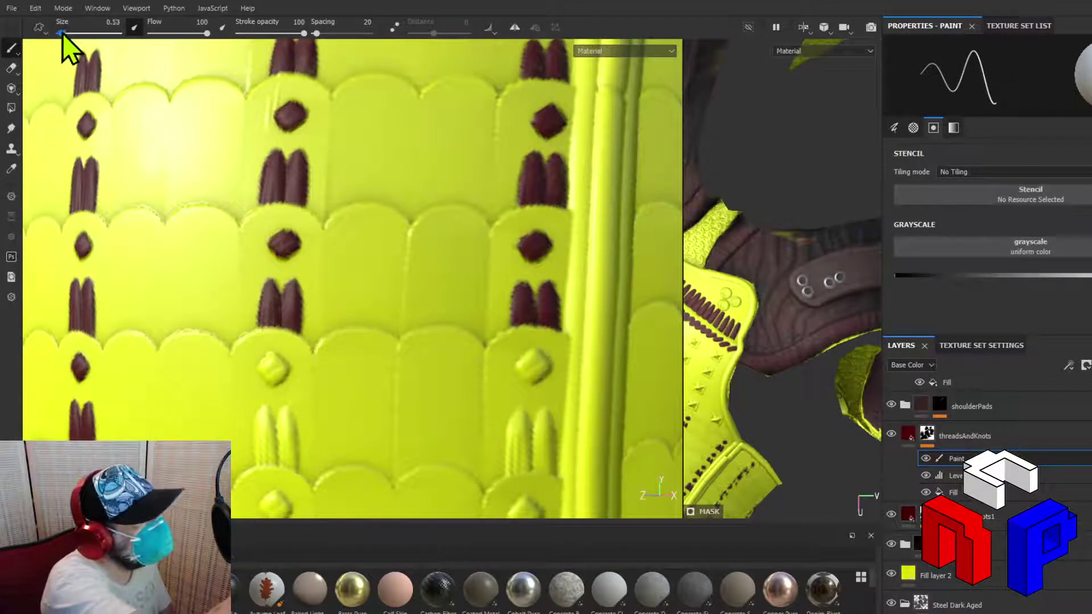
drag(61, 33, 59, 33)
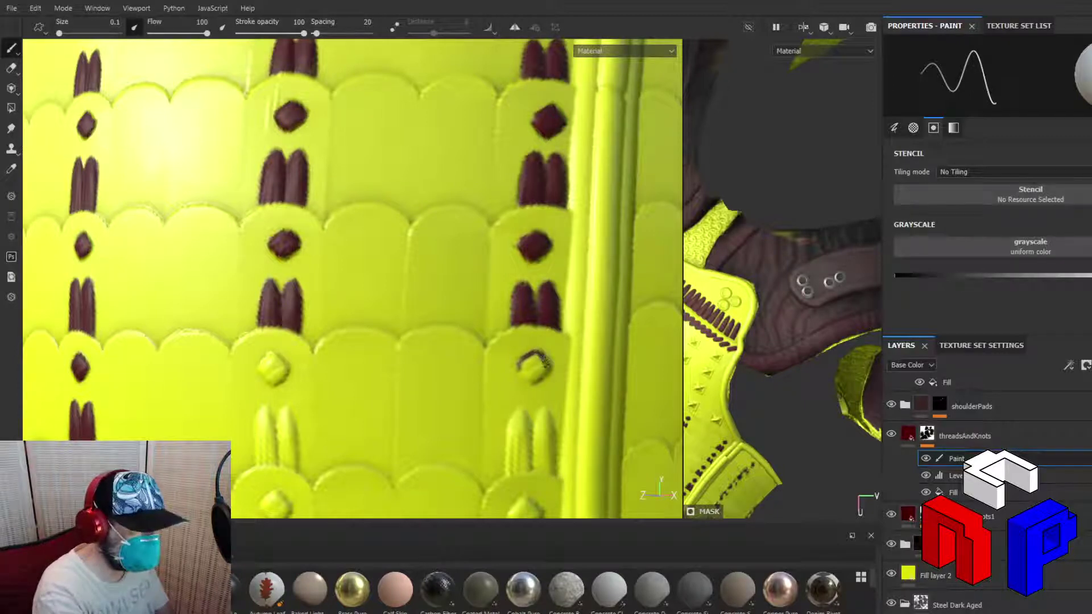
drag(539, 359, 545, 368)
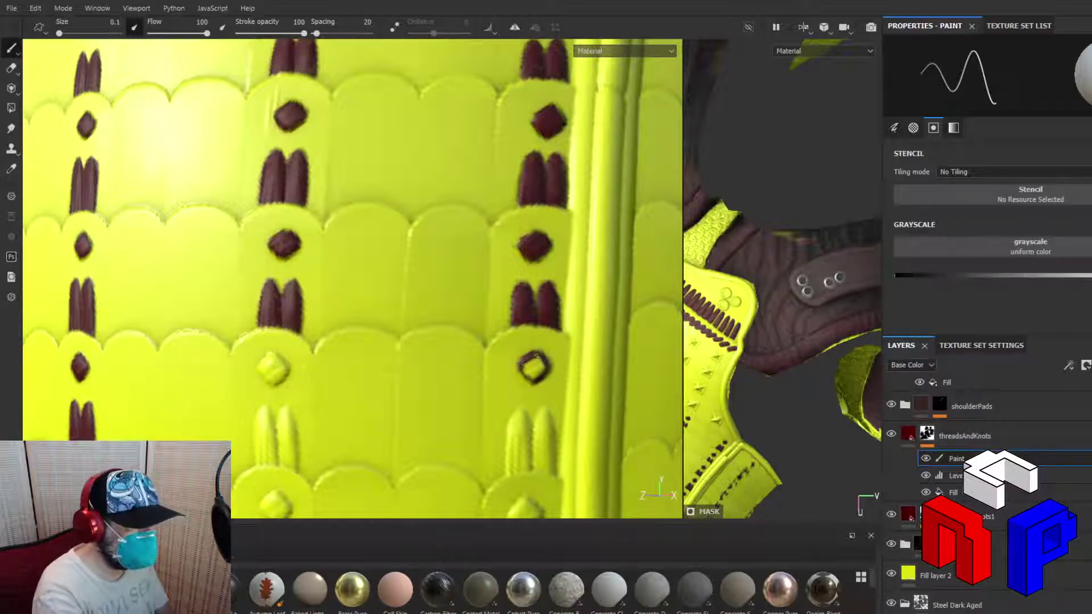
drag(536, 357, 535, 373)
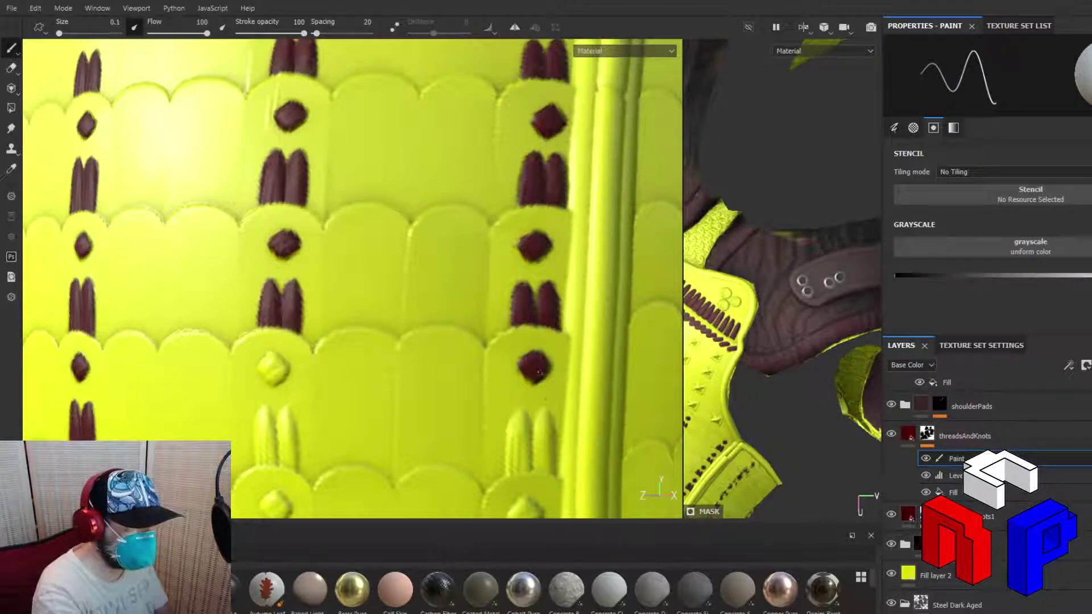
Outline the thread pair below that knot, switch to black to trim its edge, and restore white to fill both threads
mouse_move(507, 471)
mouse_down()
mouse_move(510, 421)
mouse_move(519, 407)
mouse_move(531, 427)
mouse_move(547, 408)
mouse_move(553, 473)
mouse_up()
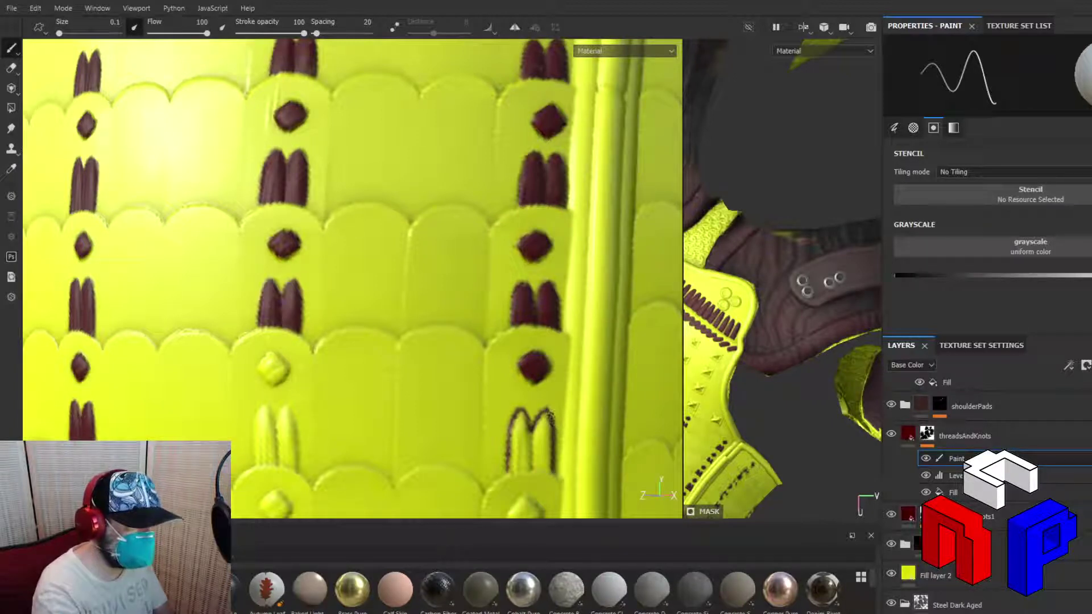
drag(510, 469, 546, 469)
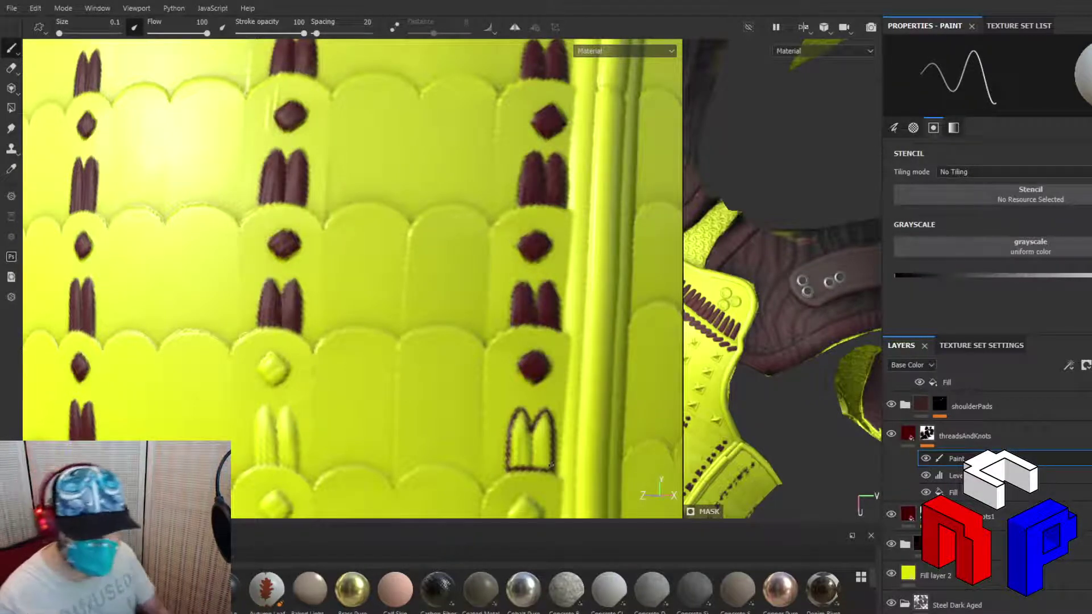
drag(1074, 276, 897, 275)
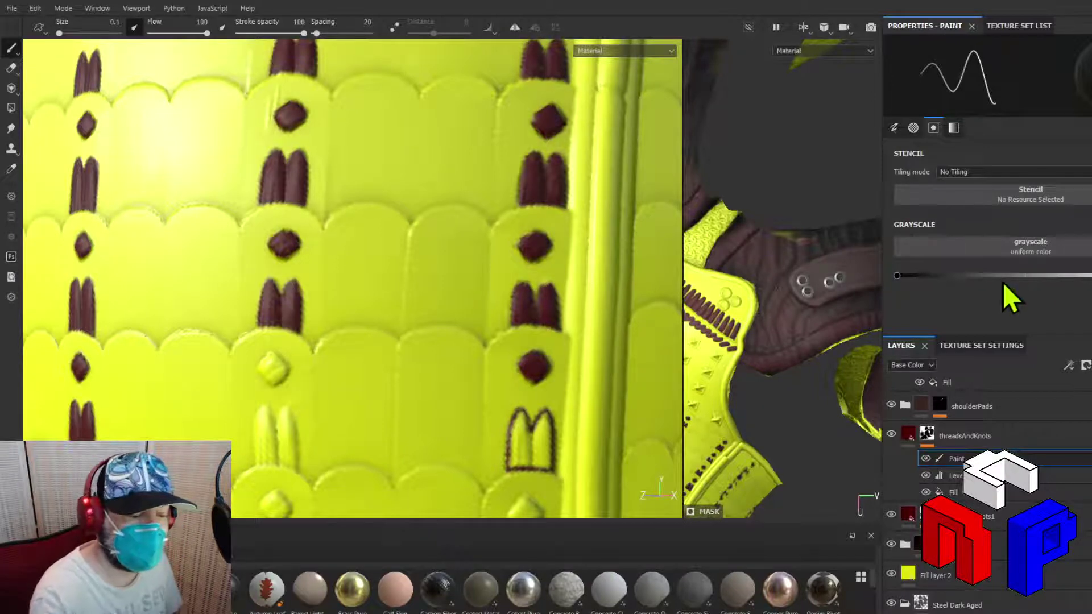
click(1025, 276)
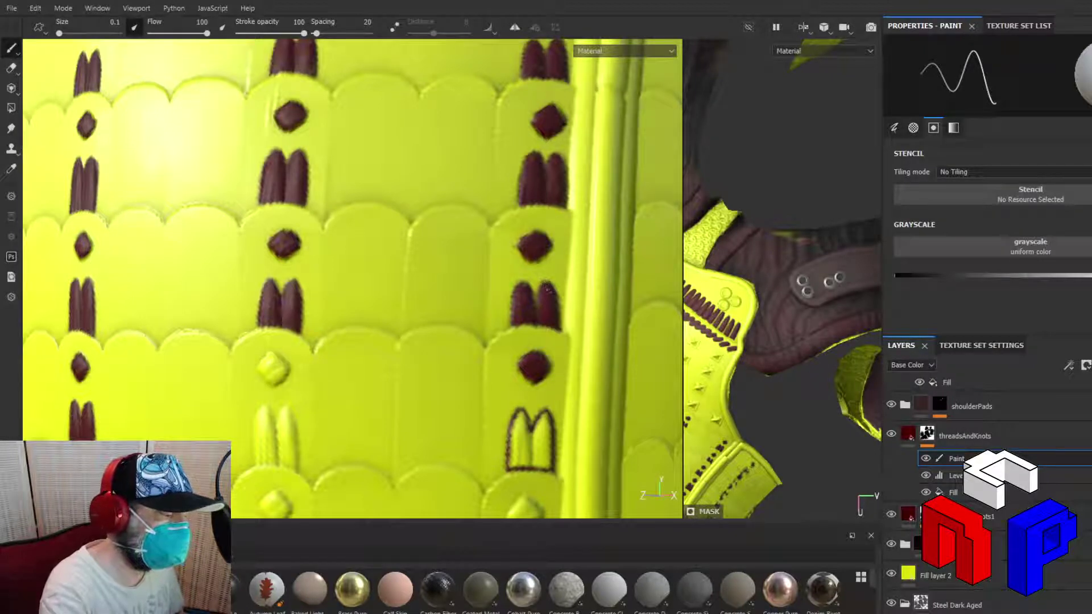
mouse_move(512, 449)
mouse_down()
mouse_move(510, 462)
mouse_move(513, 420)
mouse_move(522, 413)
mouse_move(529, 437)
mouse_move(540, 415)
mouse_move(550, 466)
mouse_move(542, 433)
mouse_move(532, 437)
mouse_move(540, 465)
mouse_move(514, 464)
mouse_move(523, 436)
mouse_up()
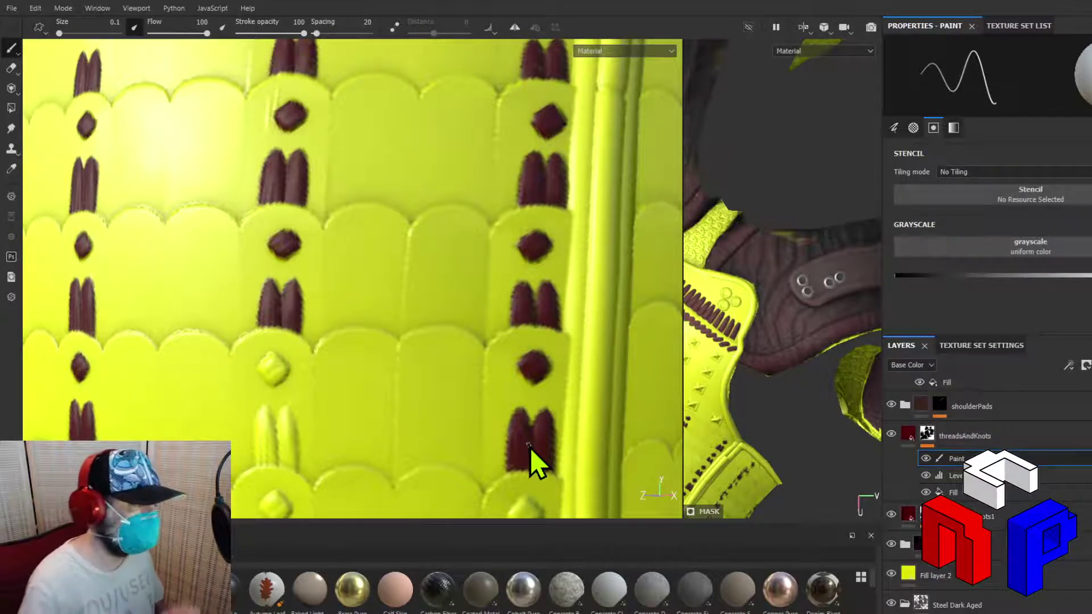
Outline and fill the knot and both threads on that lower plate row in the middle lacing column
mouse_move(259, 368)
mouse_down()
mouse_move(277, 383)
mouse_move(289, 373)
mouse_move(275, 354)
mouse_move(261, 364)
mouse_move(283, 370)
mouse_move(265, 374)
mouse_up()
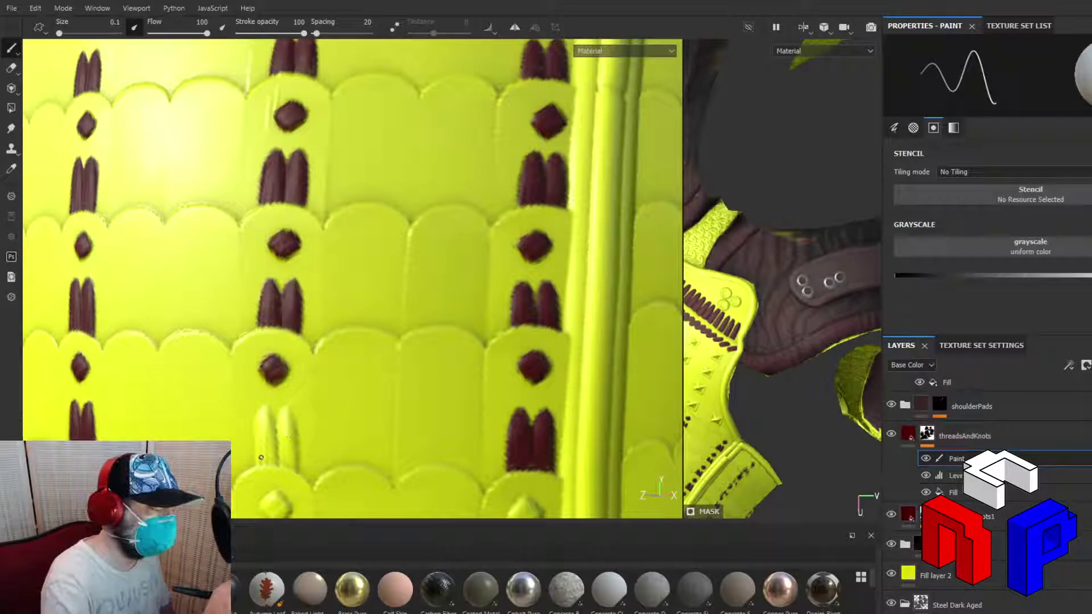
mouse_move(257, 458)
mouse_down()
mouse_move(254, 423)
mouse_move(268, 404)
mouse_move(272, 461)
mouse_move(286, 462)
mouse_move(269, 462)
mouse_up()
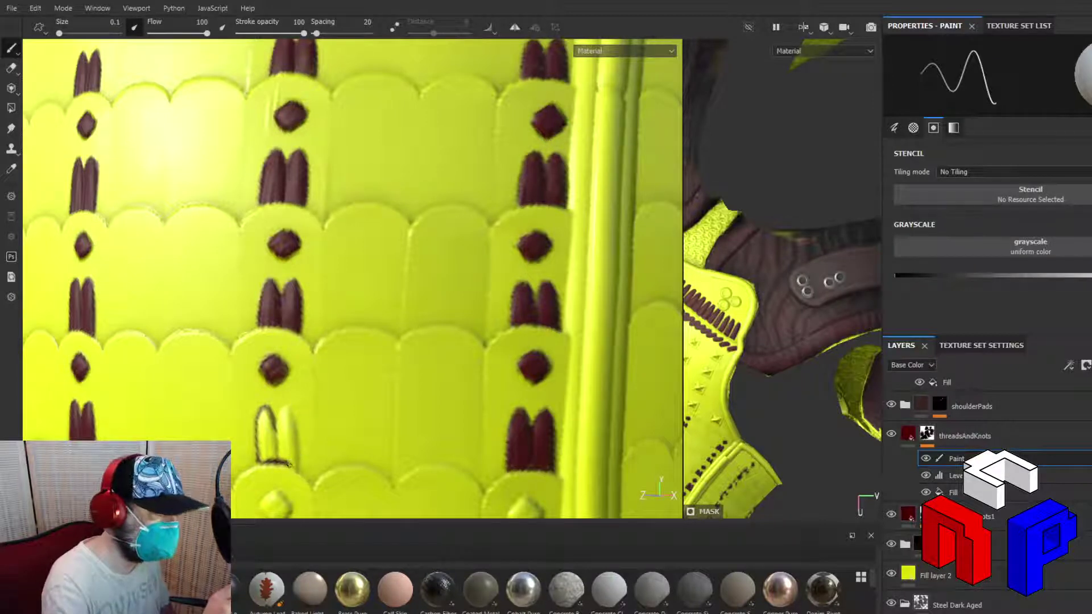
mouse_move(295, 469)
mouse_down()
mouse_move(289, 410)
mouse_move(278, 431)
mouse_move(286, 407)
mouse_move(276, 436)
mouse_move(286, 414)
mouse_move(289, 455)
mouse_move(260, 417)
mouse_move(262, 464)
mouse_move(266, 410)
mouse_move(269, 455)
mouse_move(269, 441)
mouse_up()
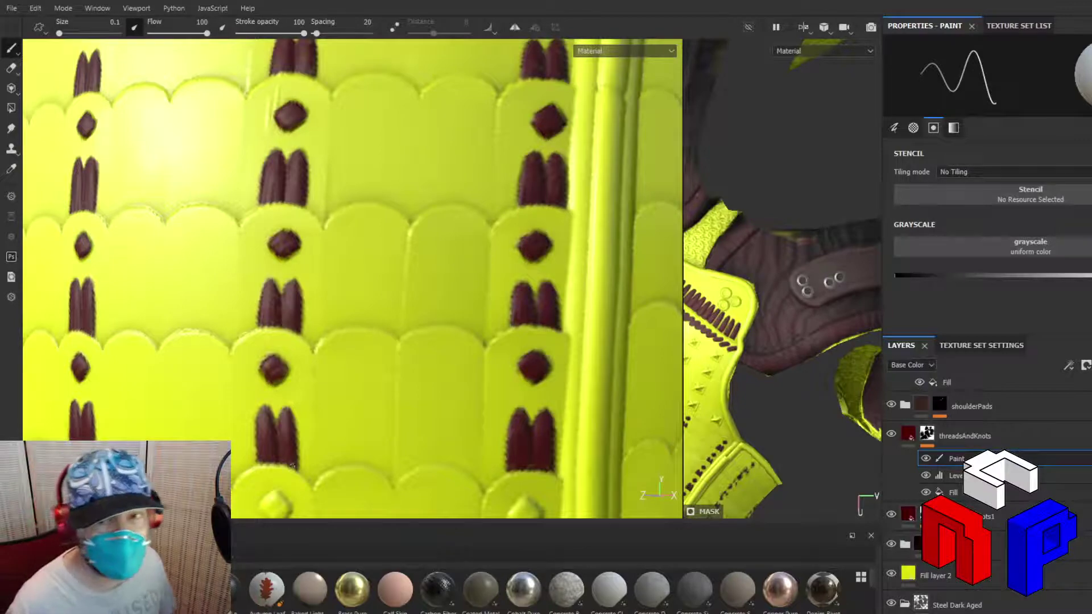
Paint the first unmasked knot and its thread pair farther down the torso in the lacing column beside the side trim
scroll(376, 278, up, 1)
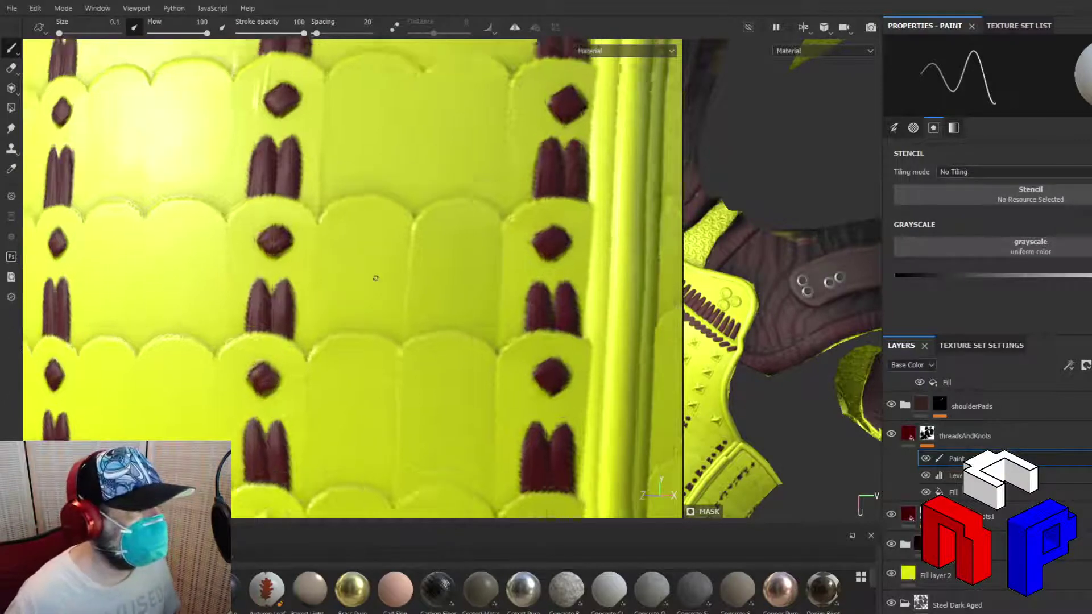
alt+right_drag(375, 278, 390, 383)
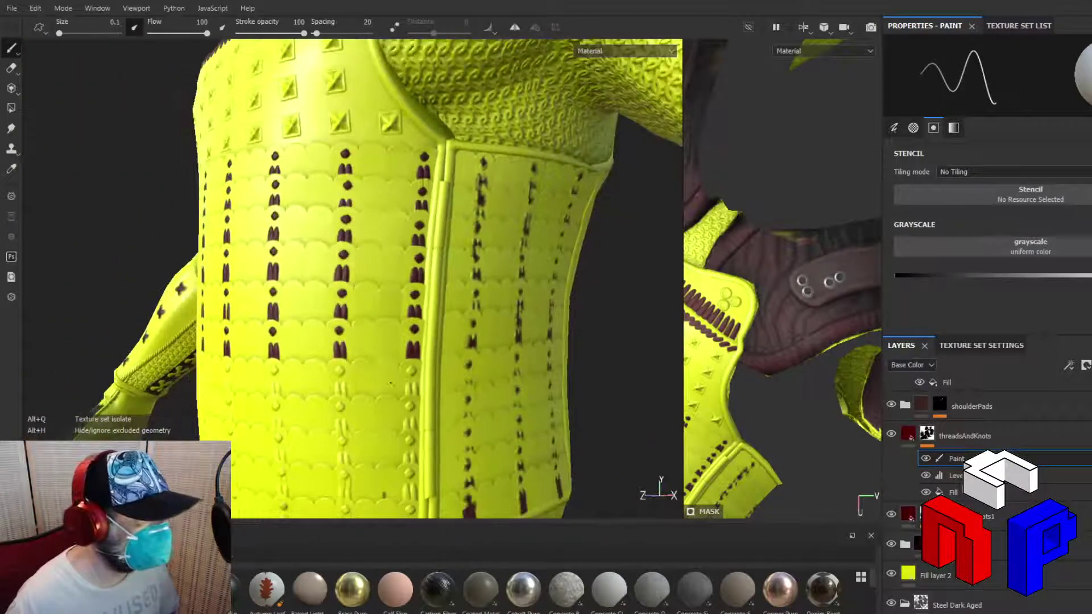
alt+middle_drag(391, 383, 417, 274)
scroll(335, 310, up, 8)
scroll(335, 310, up, 3)
scroll(444, 266, down, 1)
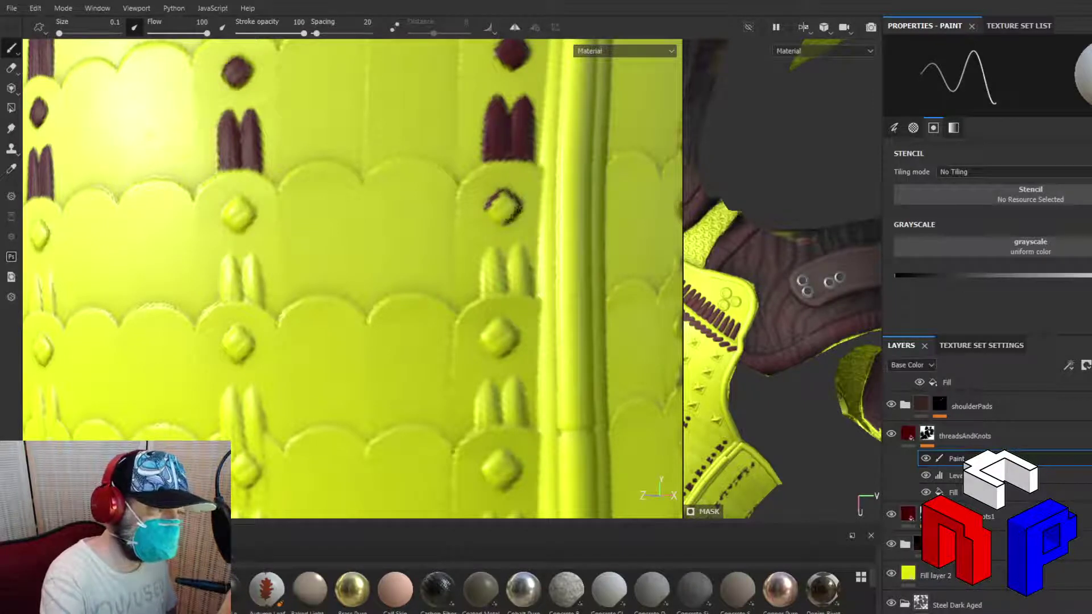
drag(512, 220, 502, 223)
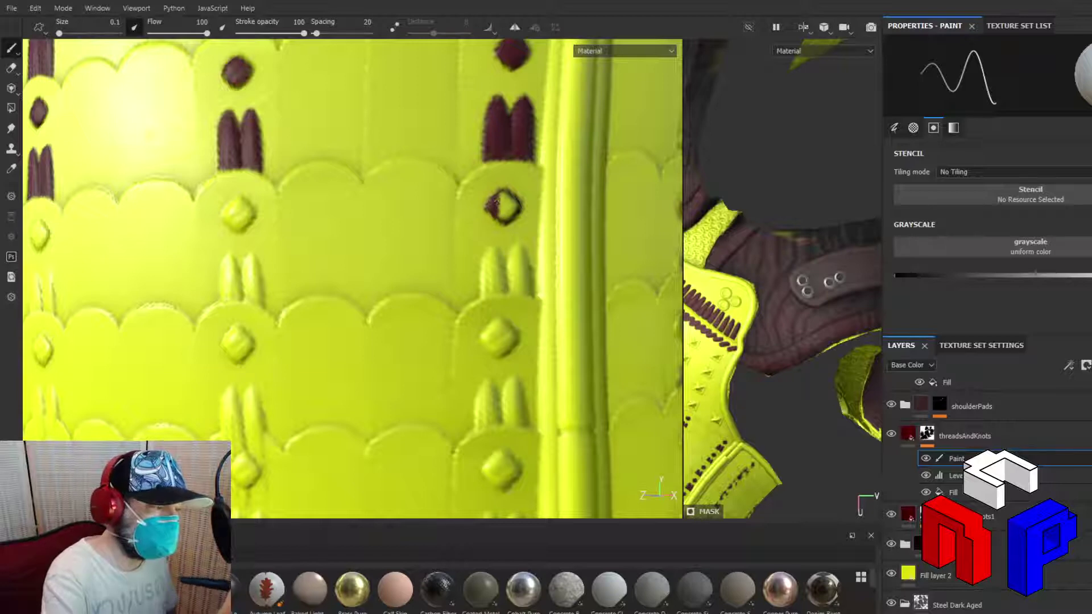
mouse_move(496, 202)
mouse_down()
mouse_move(513, 207)
mouse_move(498, 213)
mouse_up()
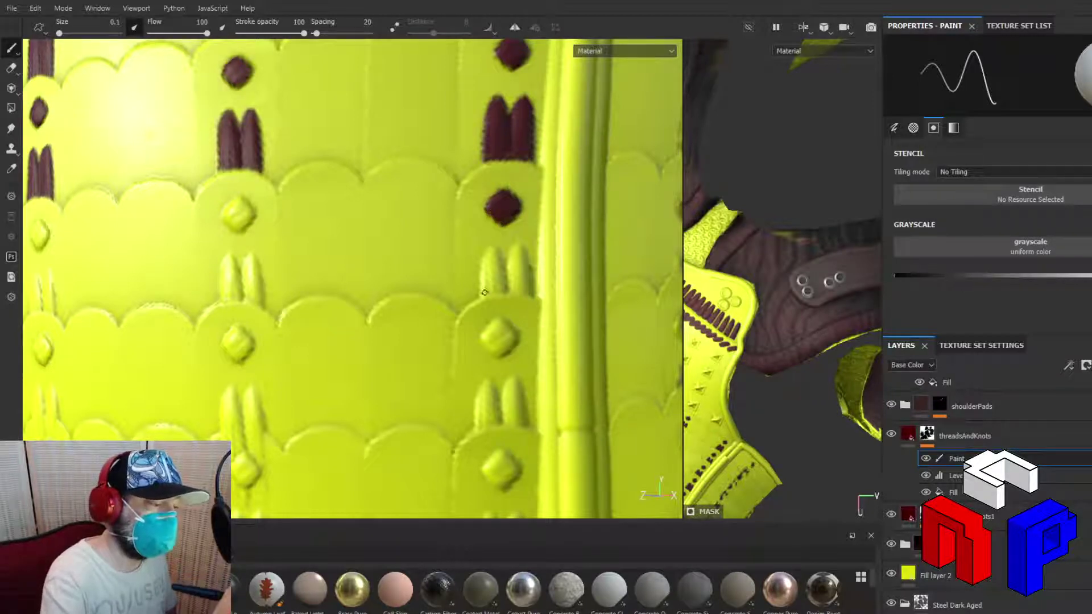
mouse_move(483, 293)
mouse_down()
mouse_move(495, 246)
mouse_move(503, 291)
mouse_move(515, 292)
mouse_up()
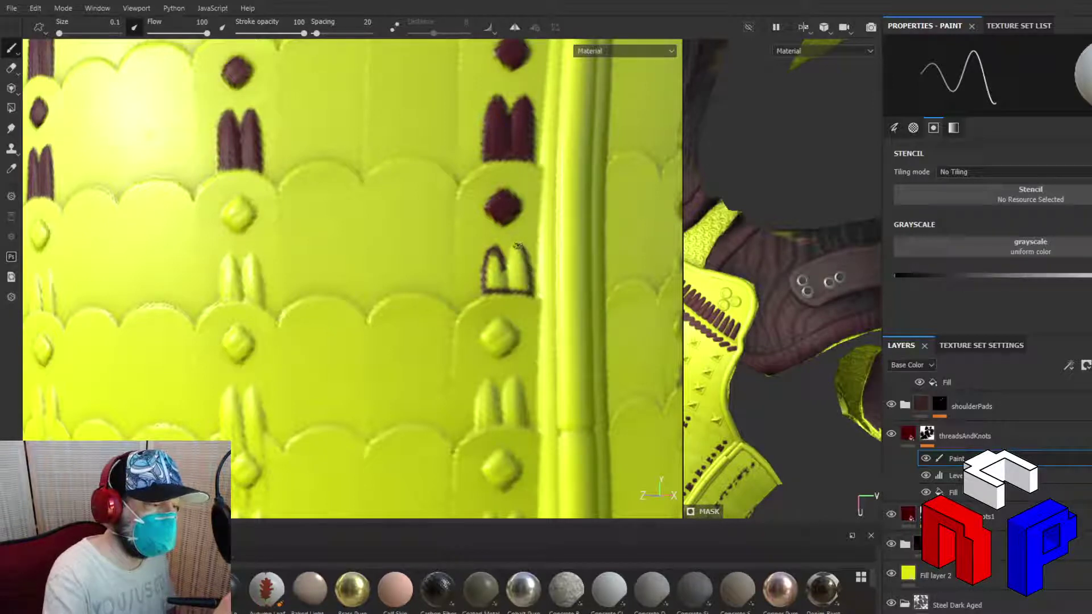
mouse_move(515, 249)
mouse_down()
mouse_move(508, 265)
mouse_move(519, 249)
mouse_move(509, 262)
mouse_move(527, 287)
mouse_move(520, 270)
mouse_move(509, 280)
mouse_up()
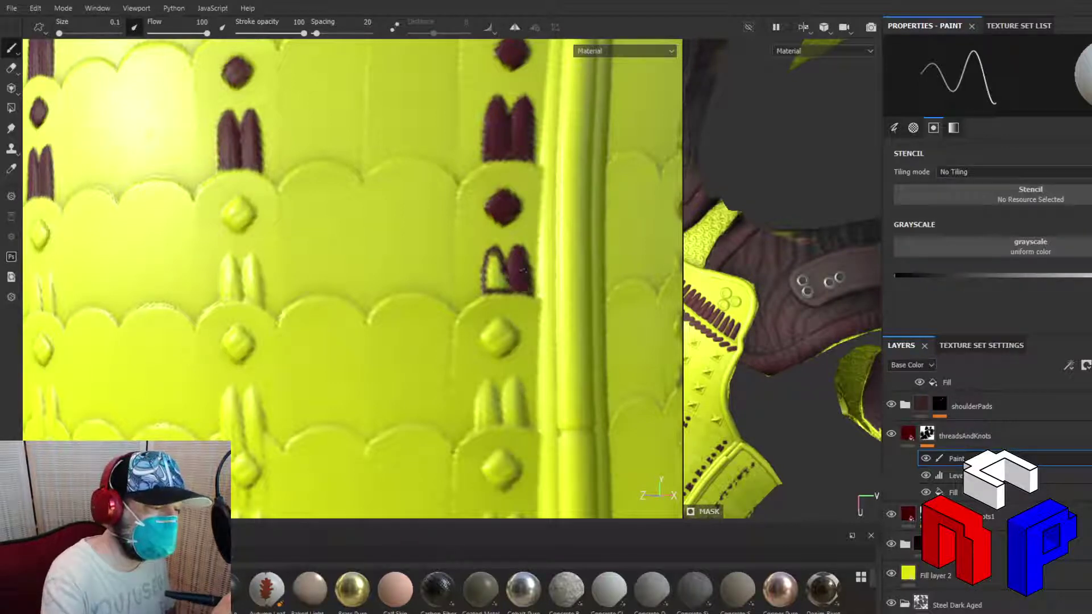
mouse_move(504, 281)
mouse_down()
mouse_move(494, 261)
mouse_move(495, 277)
mouse_up()
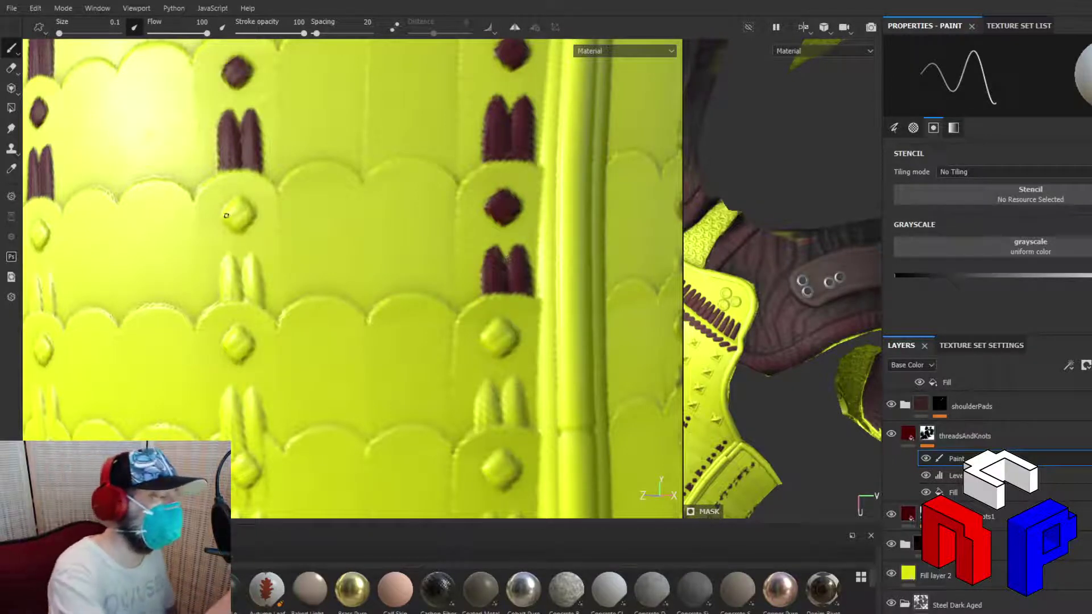
Undo the first stroke, then outline and fill the unmasked knot in the lacing column one over from the side trim
drag(224, 216, 238, 232)
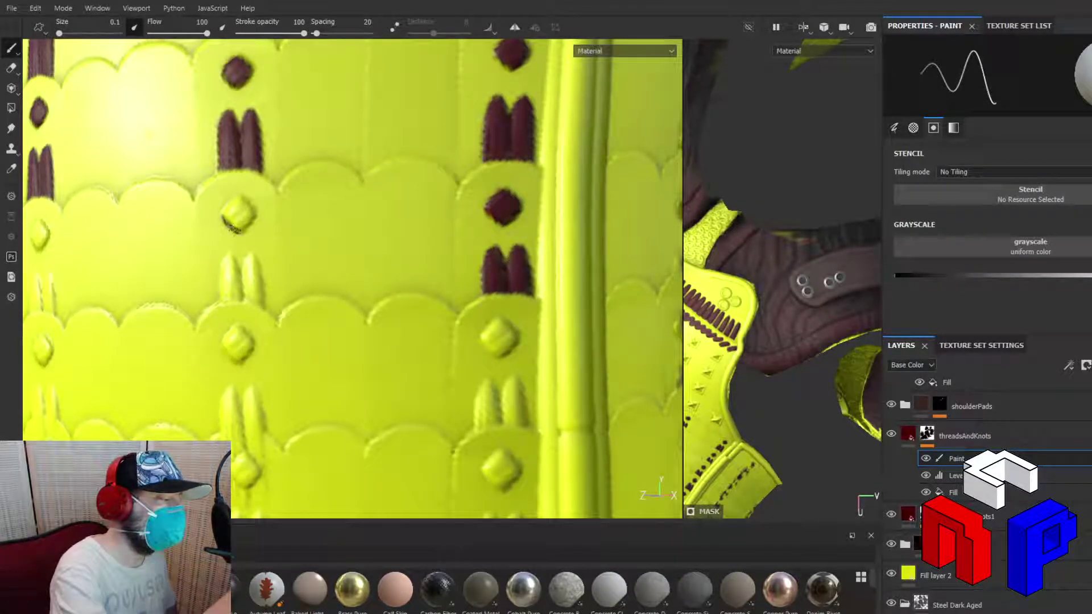
key(ctrl+z)
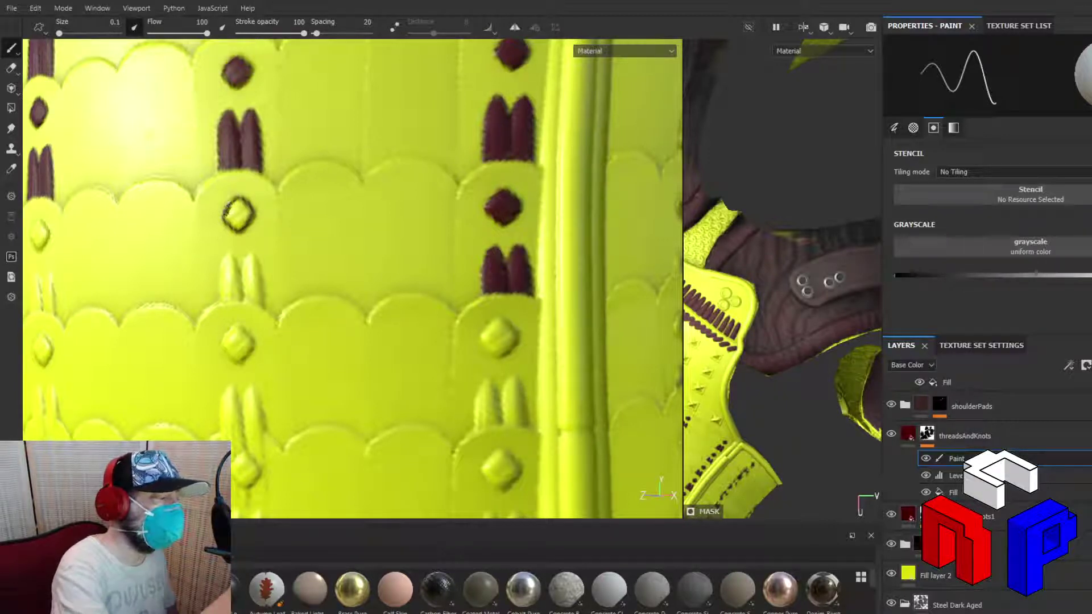
mouse_move(228, 219)
mouse_down()
mouse_move(246, 220)
mouse_move(240, 203)
mouse_up()
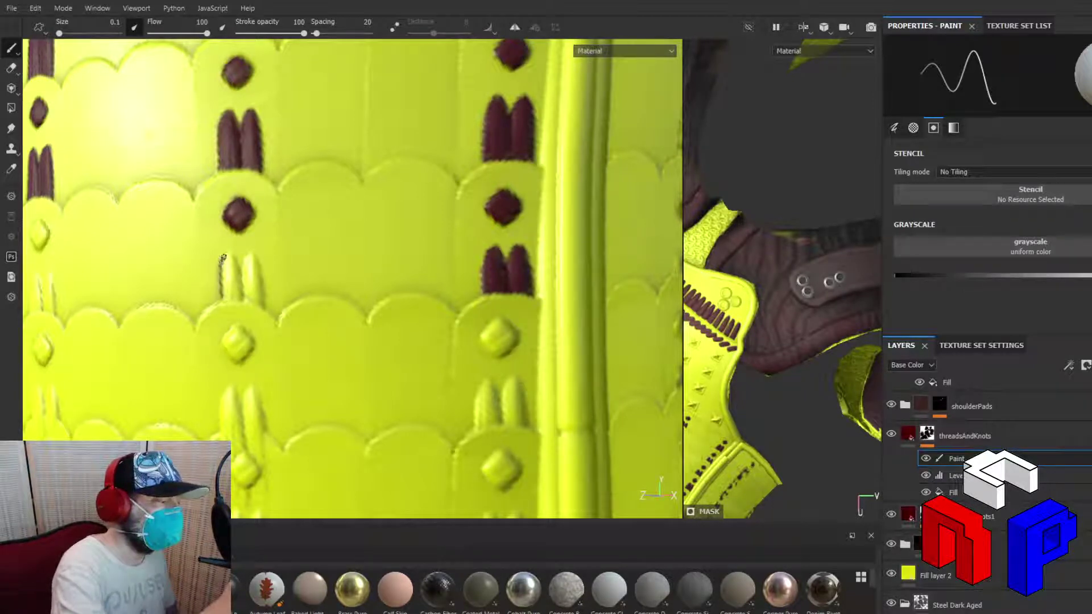
Outline the thread pair below that knot, trim its lower edge with black, and restore white to fill both threads
mouse_move(238, 272)
mouse_down()
mouse_move(221, 276)
mouse_move(228, 255)
mouse_move(244, 274)
mouse_move(245, 262)
mouse_move(259, 268)
mouse_move(264, 308)
mouse_move(242, 298)
mouse_move(263, 307)
mouse_up()
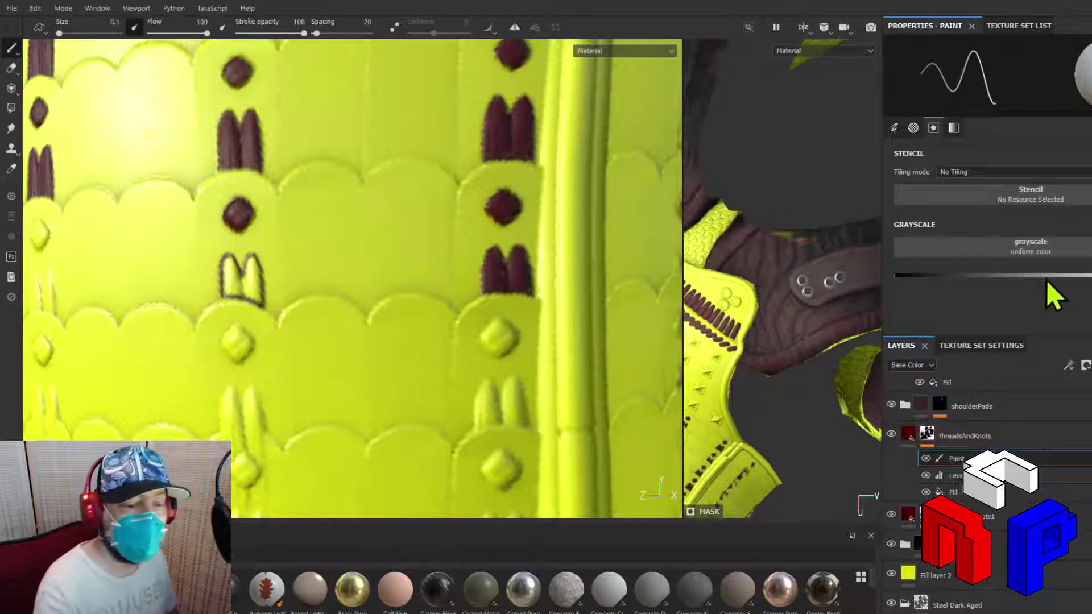
drag(1091, 277, 896, 278)
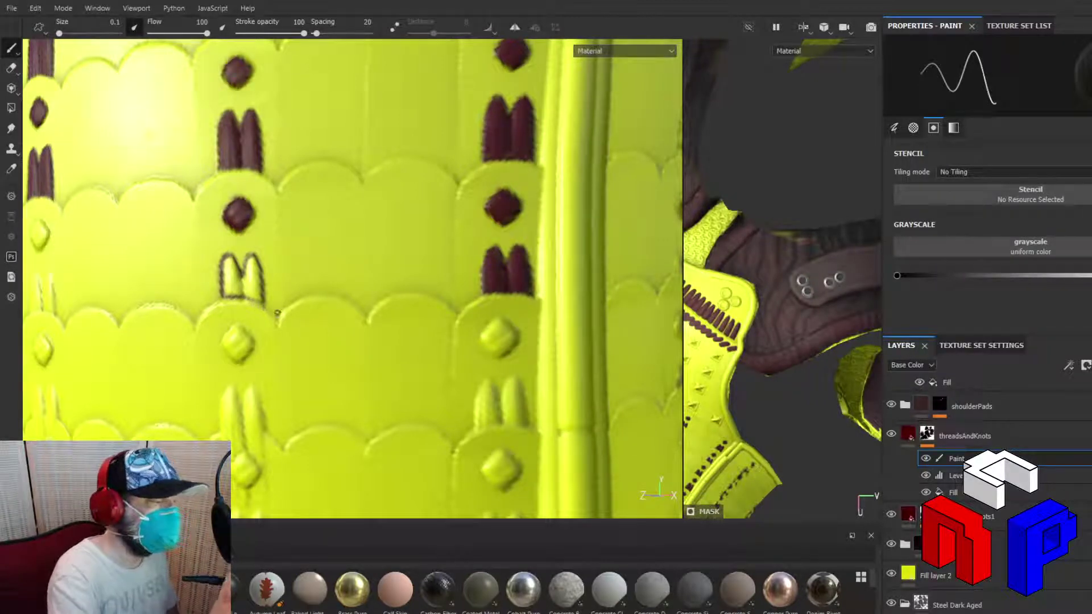
drag(898, 278, 1091, 277)
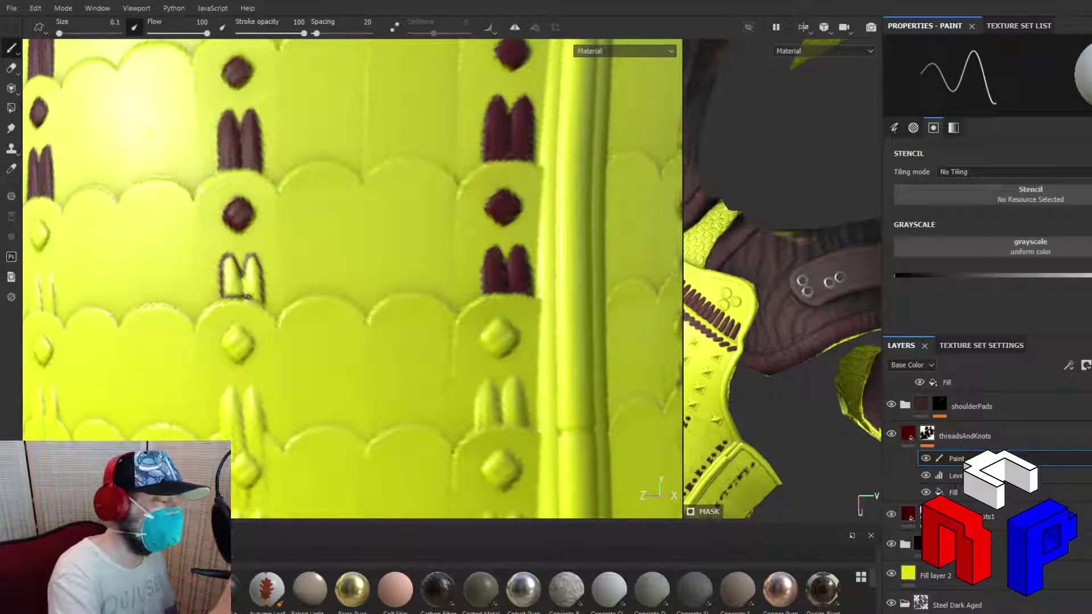
mouse_move(262, 298)
mouse_down()
mouse_move(250, 257)
mouse_move(248, 293)
mouse_move(241, 287)
mouse_up()
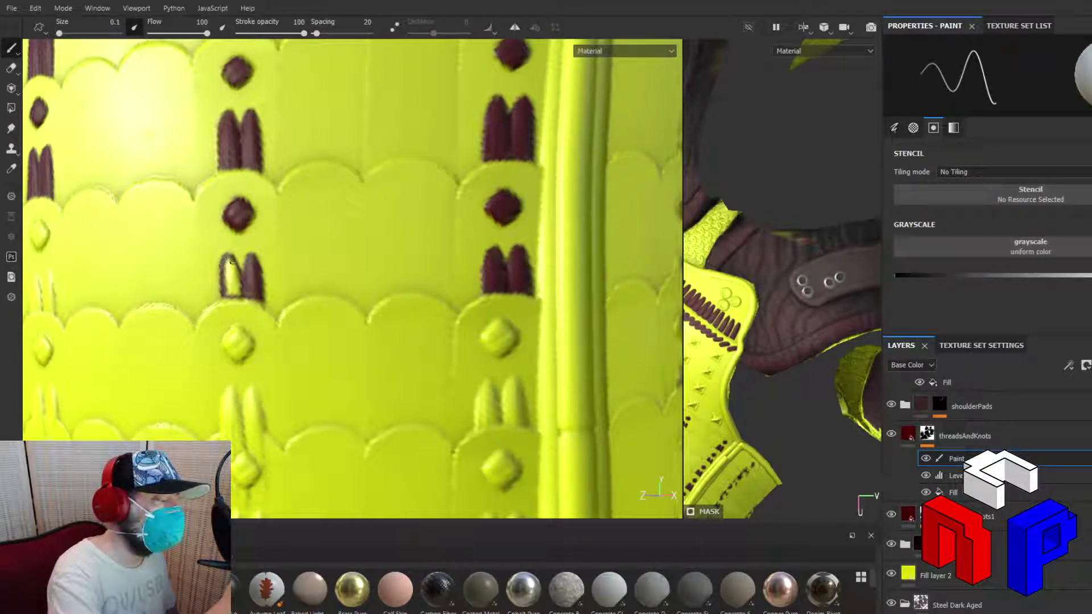
mouse_move(235, 295)
mouse_down()
mouse_move(230, 261)
mouse_move(228, 272)
mouse_up()
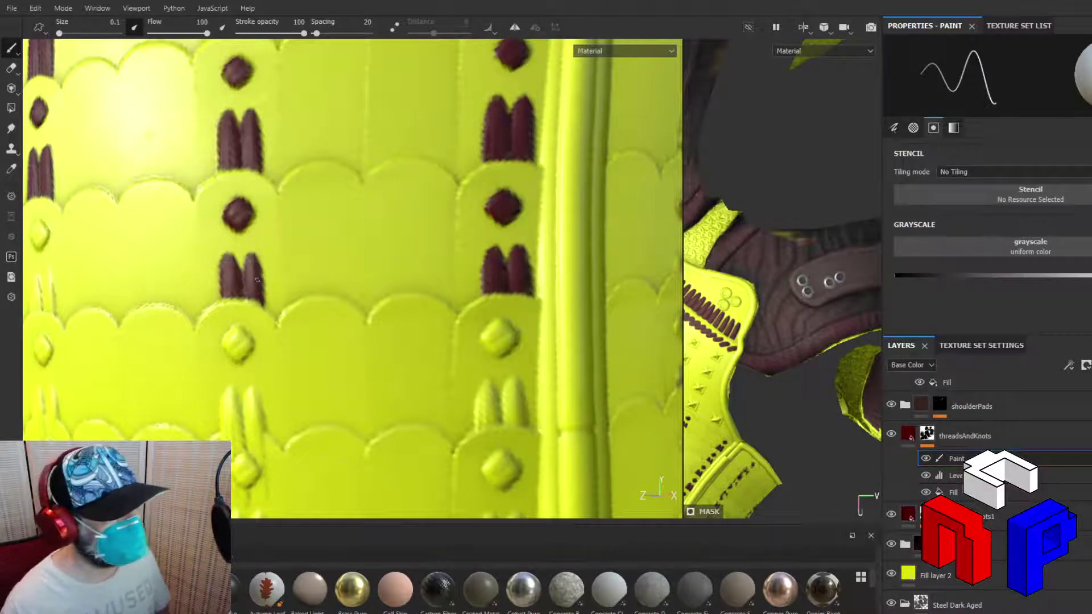
Outline and fill the knot and both threads one plate row lower in the column beside the side trim
alt+drag(257, 280, 483, 283)
alt+middle_drag(483, 283, 697, 257)
alt+right_drag(289, 306, 286, 312)
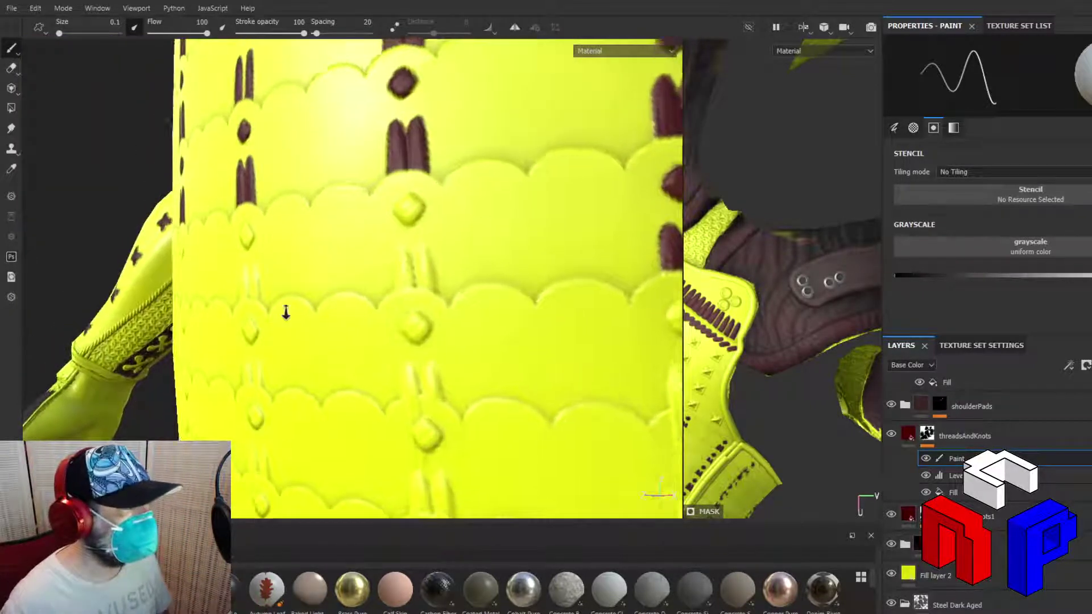
alt+drag(286, 313, 175, 309)
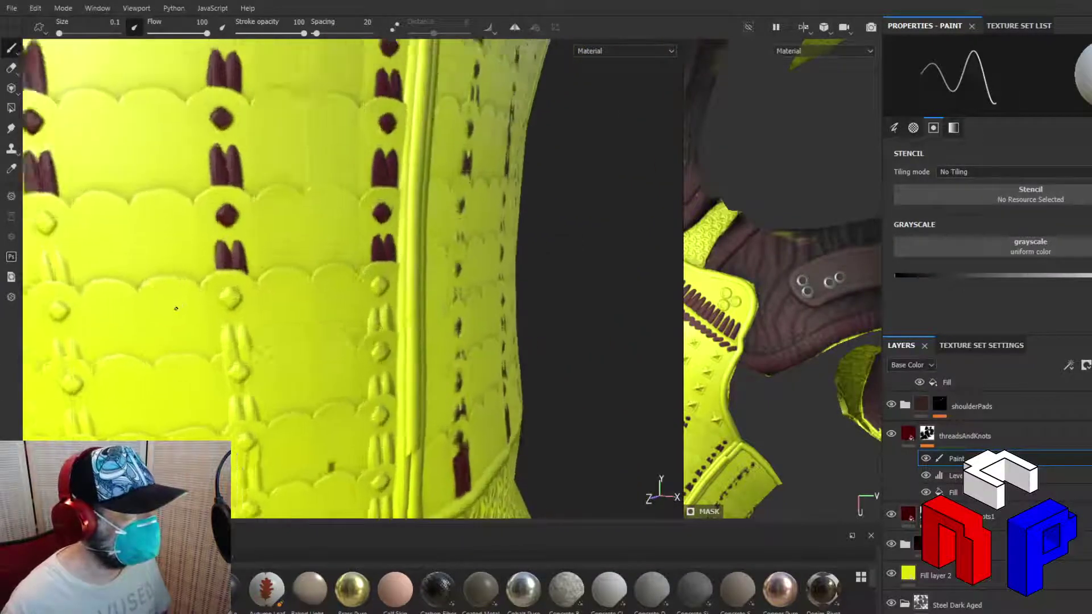
scroll(176, 308, up, 3)
alt+right_drag(350, 312, 300, 317)
alt+drag(300, 316, 418, 324)
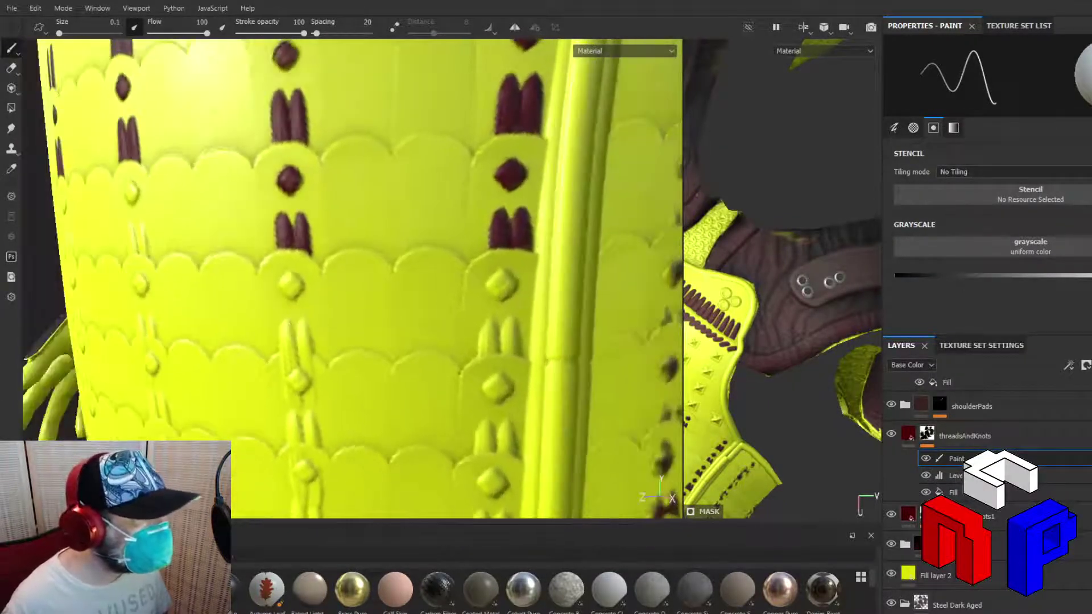
scroll(414, 322, up, 5)
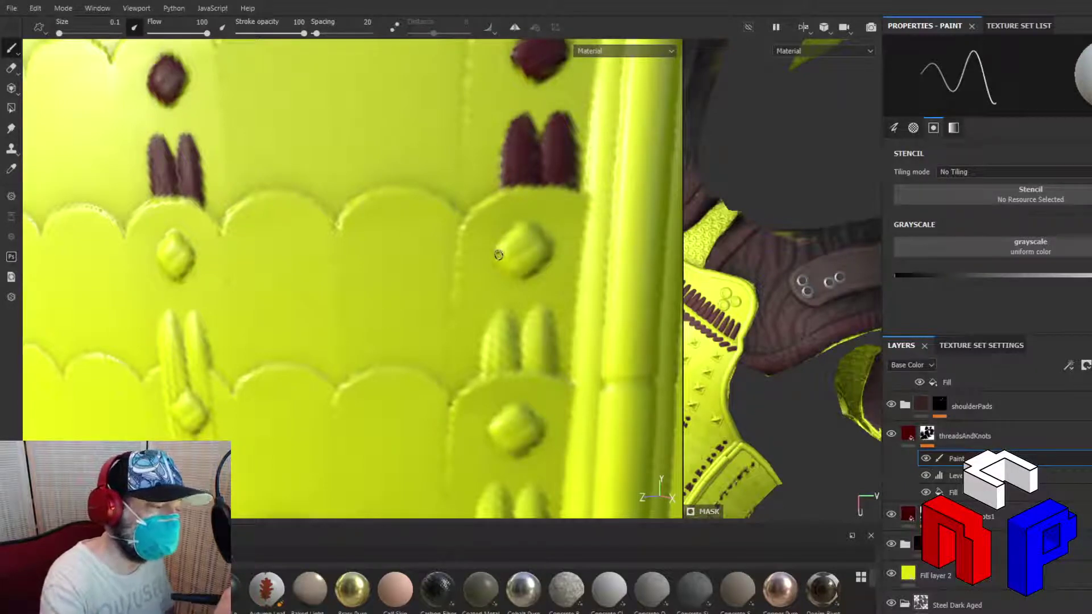
mouse_move(514, 271)
mouse_down()
mouse_move(546, 255)
mouse_move(527, 227)
mouse_move(500, 249)
mouse_move(512, 232)
mouse_move(502, 250)
mouse_move(510, 263)
mouse_move(519, 253)
mouse_move(517, 268)
mouse_move(523, 232)
mouse_move(525, 259)
mouse_move(534, 258)
mouse_move(528, 238)
mouse_up()
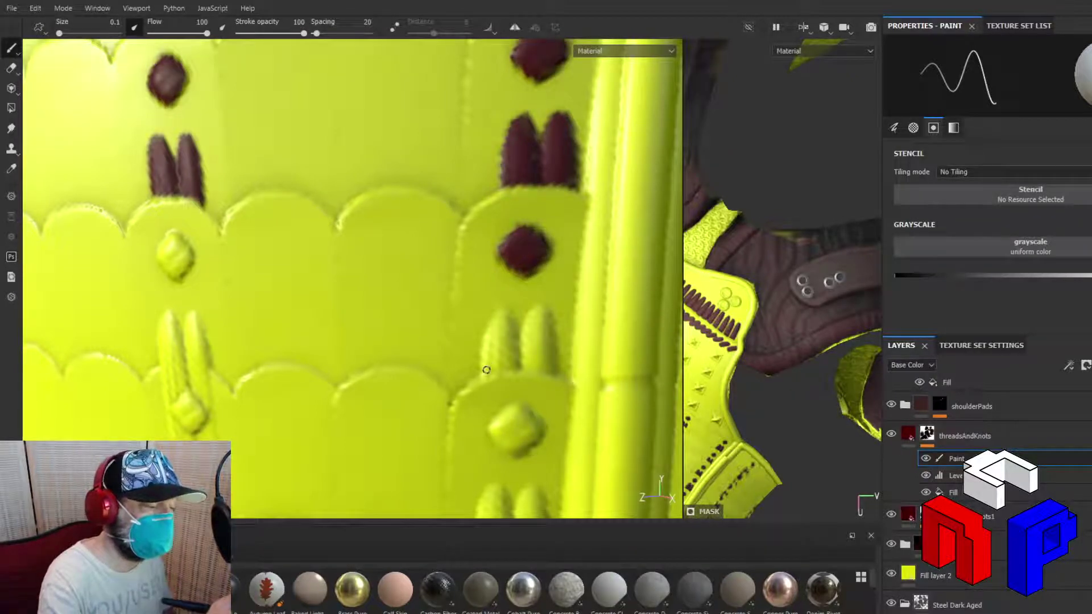
mouse_move(483, 371)
mouse_down()
mouse_move(487, 332)
mouse_move(507, 309)
mouse_move(517, 365)
mouse_move(524, 321)
mouse_move(537, 311)
mouse_move(554, 365)
mouse_move(489, 370)
mouse_move(549, 367)
mouse_up()
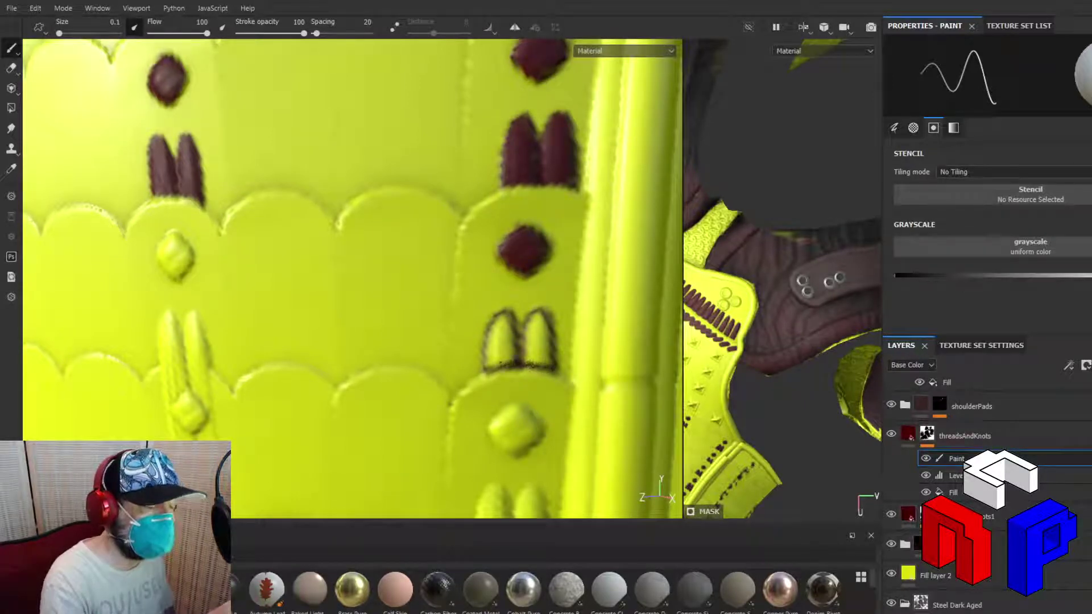
mouse_move(488, 363)
mouse_down()
mouse_move(501, 316)
mouse_move(510, 358)
mouse_move(498, 336)
mouse_move(494, 360)
mouse_move(527, 348)
mouse_move(514, 326)
mouse_move(520, 358)
mouse_move(536, 316)
mouse_move(537, 353)
mouse_move(546, 317)
mouse_up()
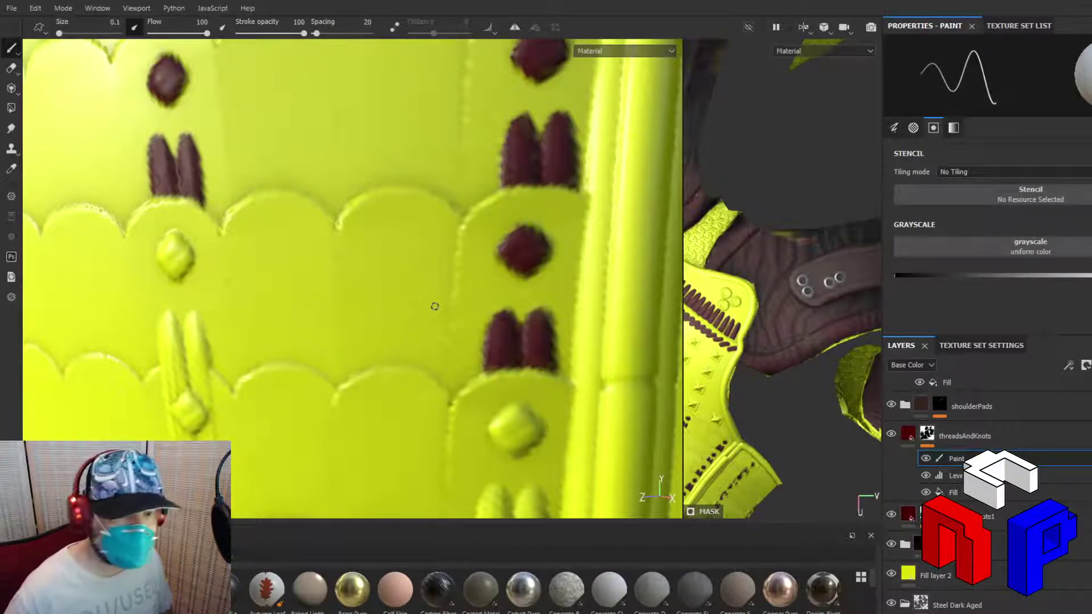
Paint the first unmasked thread pair in the third column from the side trim, cleaning its edge with black, and the knot above it in white
mouse_move(435, 305)
alt+mouse_down()
mouse_move(448, 282)
mouse_move(378, 322)
mouse_move(416, 341)
mouse_move(362, 301)
mouse_move(429, 275)
mouse_move(531, 306)
alt+mouse_up()
alt+drag(348, 294, 317, 261)
alt+middle_drag(375, 251, 401, 285)
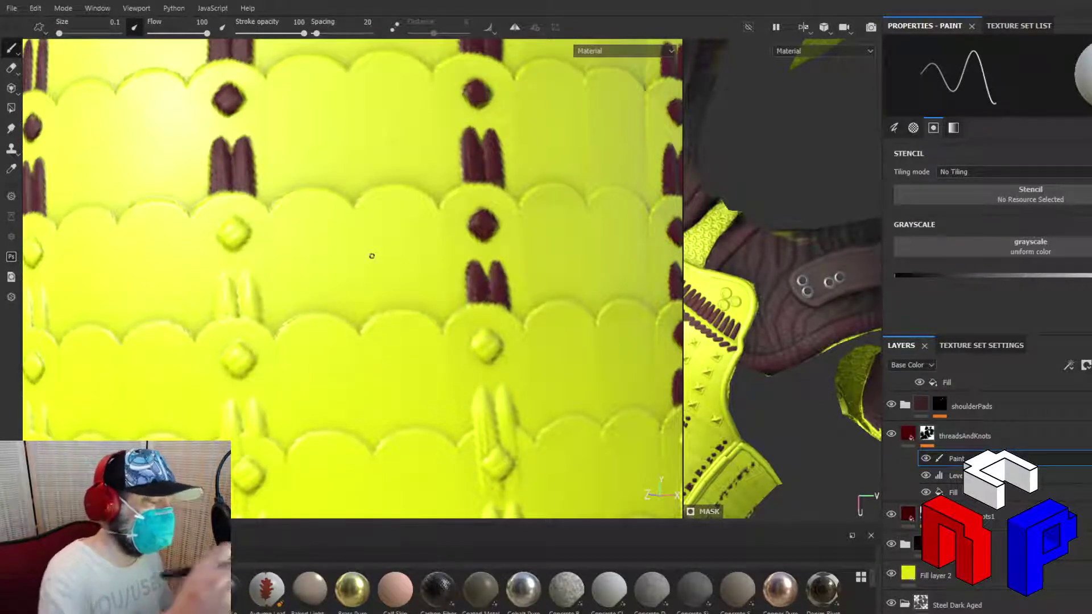
mouse_move(241, 299)
mouse_down()
mouse_move(241, 315)
mouse_move(247, 272)
mouse_move(261, 320)
mouse_move(218, 310)
mouse_move(217, 290)
mouse_move(234, 294)
mouse_move(237, 310)
mouse_move(223, 316)
mouse_up()
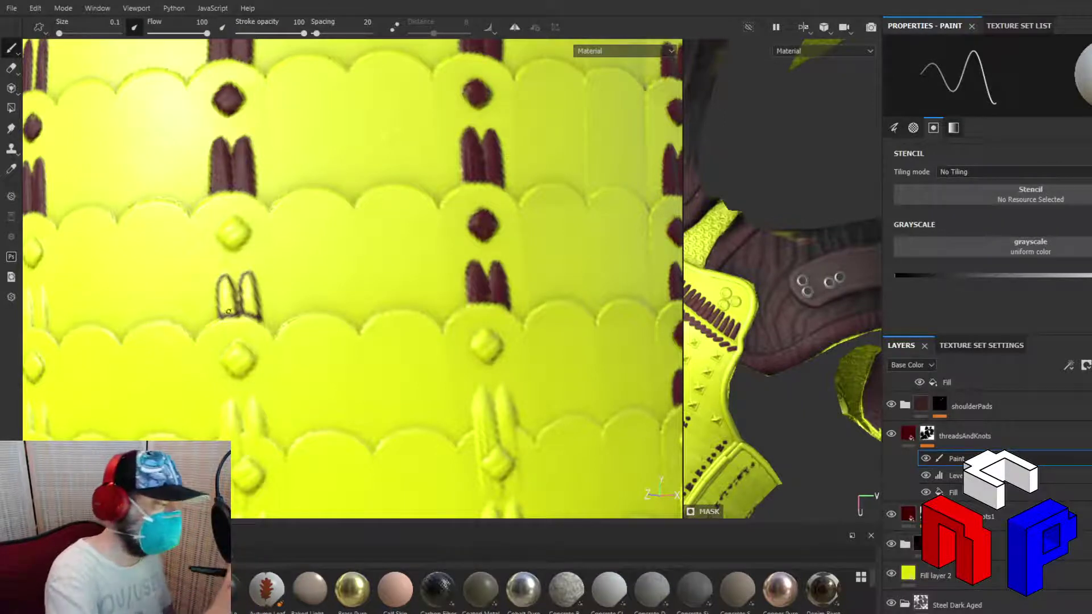
drag(1023, 276, 894, 285)
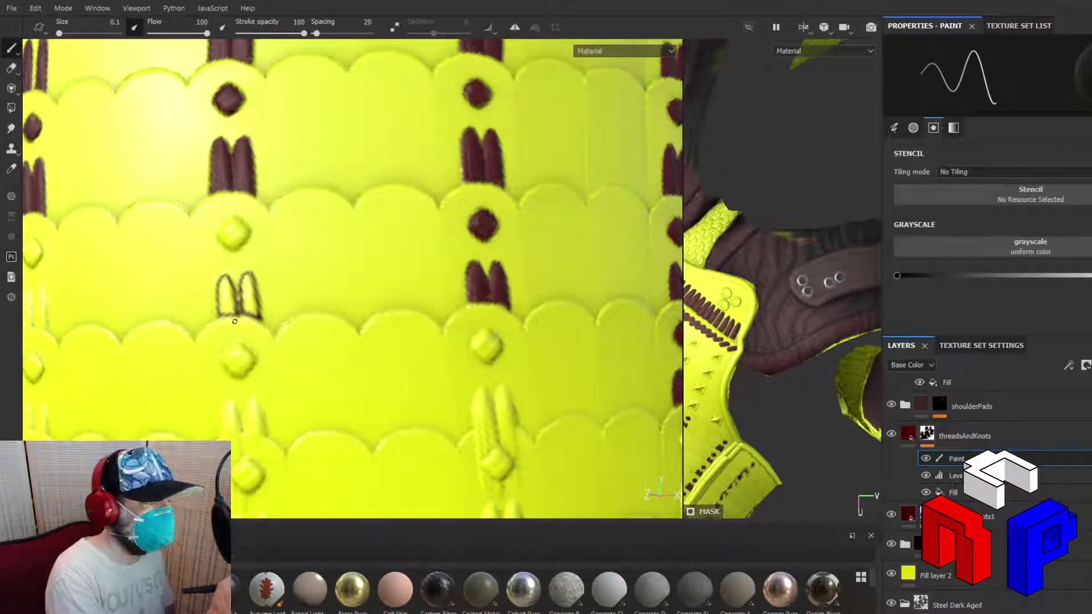
drag(897, 276, 1025, 276)
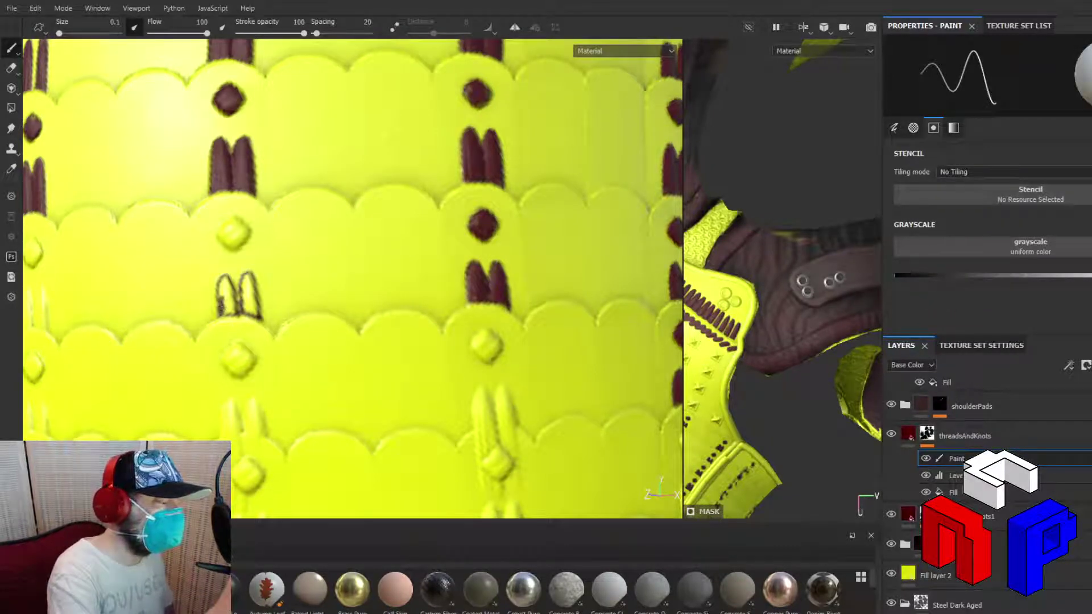
drag(223, 280, 231, 307)
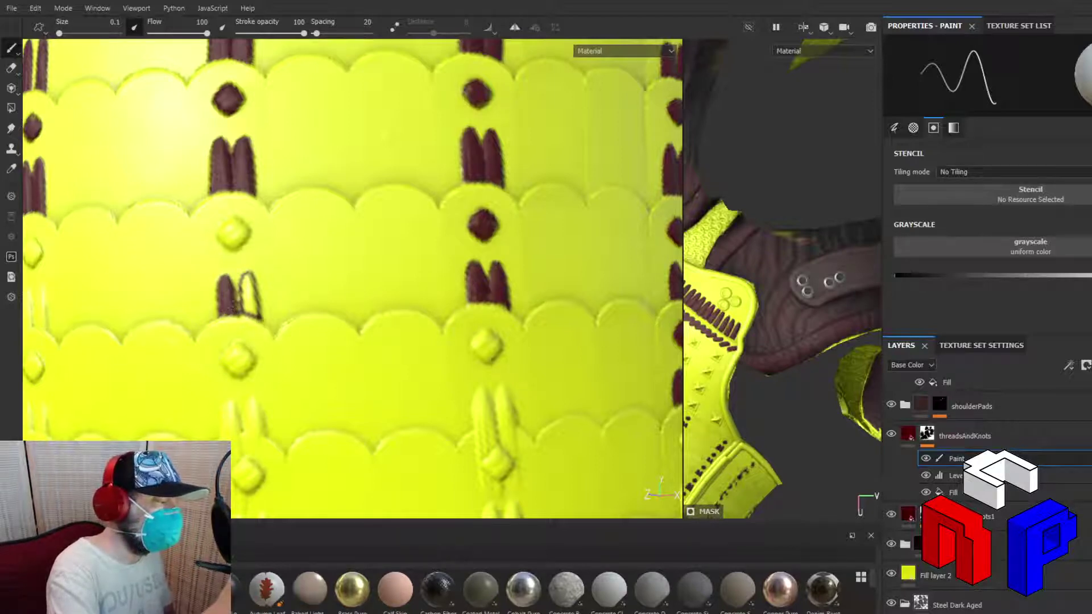
mouse_move(243, 311)
mouse_down()
mouse_move(244, 278)
mouse_move(250, 308)
mouse_up()
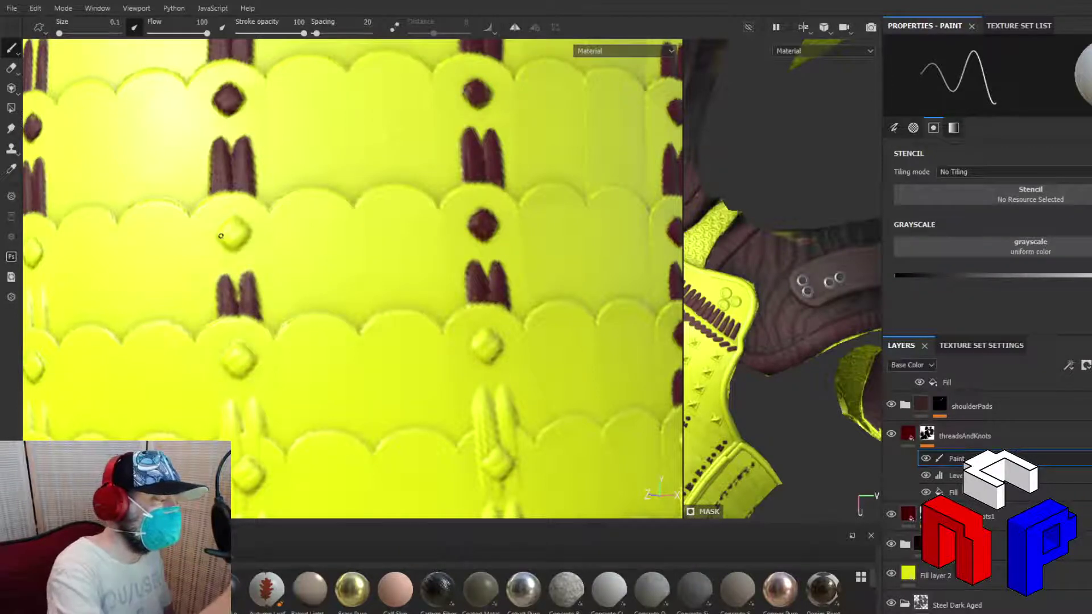
drag(218, 233, 225, 244)
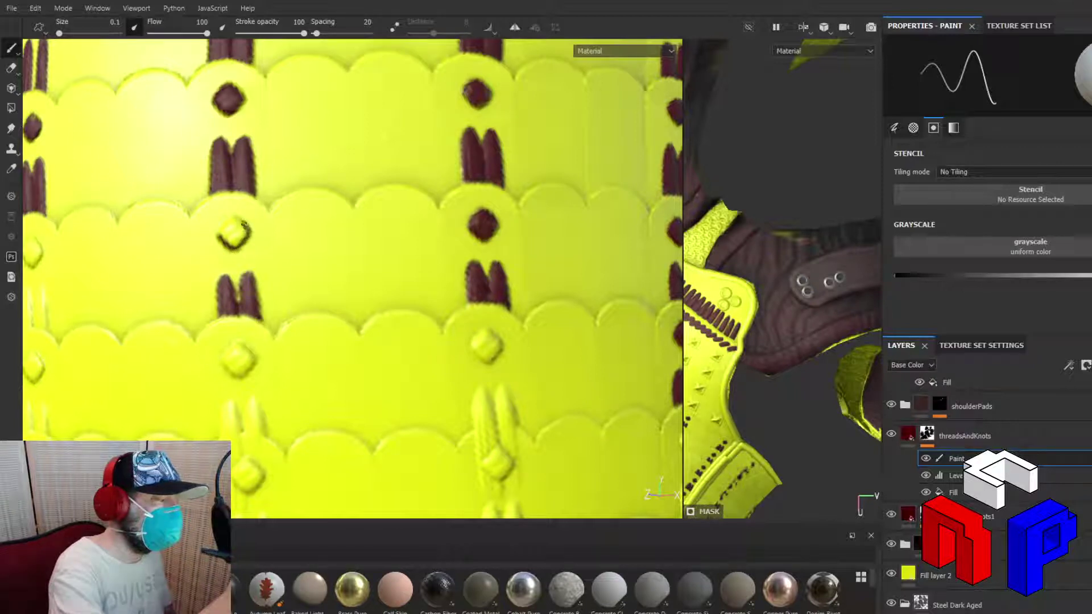
drag(237, 217, 232, 216)
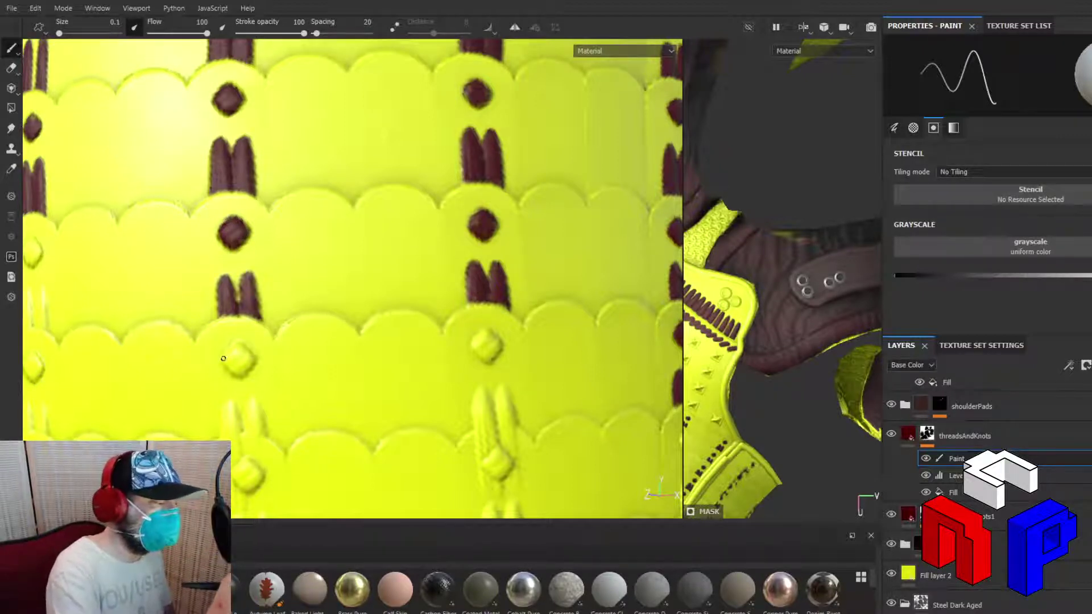
Outline and fill the knot and its thread pair one plate row lower in that third column
mouse_move(229, 352)
mouse_down()
mouse_move(247, 350)
mouse_move(254, 367)
mouse_move(242, 376)
mouse_move(224, 355)
mouse_move(229, 373)
mouse_move(242, 377)
mouse_move(229, 356)
mouse_move(247, 369)
mouse_move(235, 350)
mouse_up()
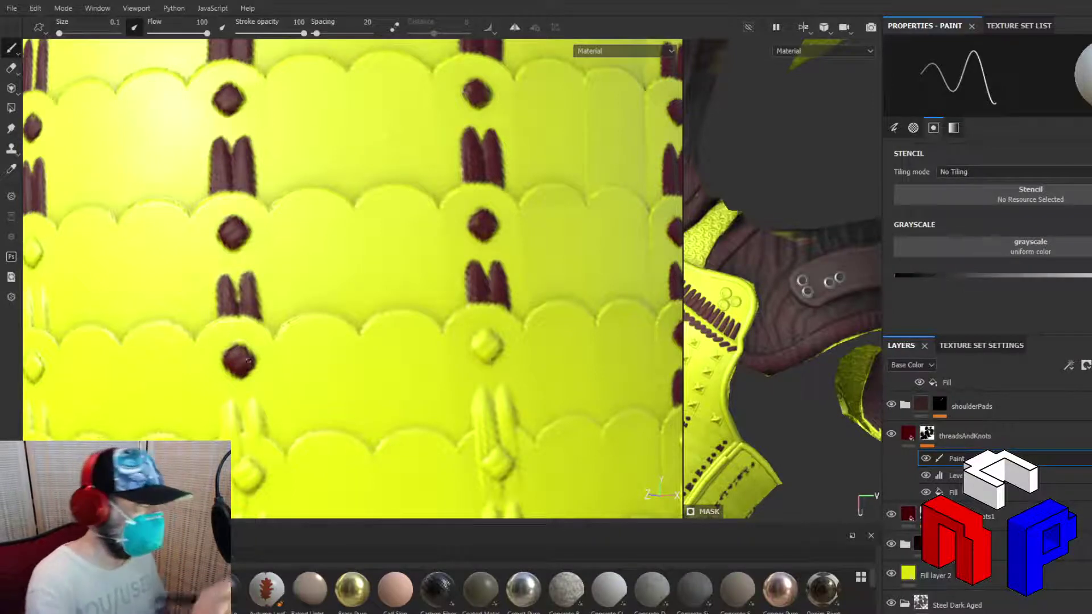
mouse_move(245, 426)
mouse_down()
mouse_move(247, 403)
mouse_move(265, 429)
mouse_move(255, 403)
mouse_up()
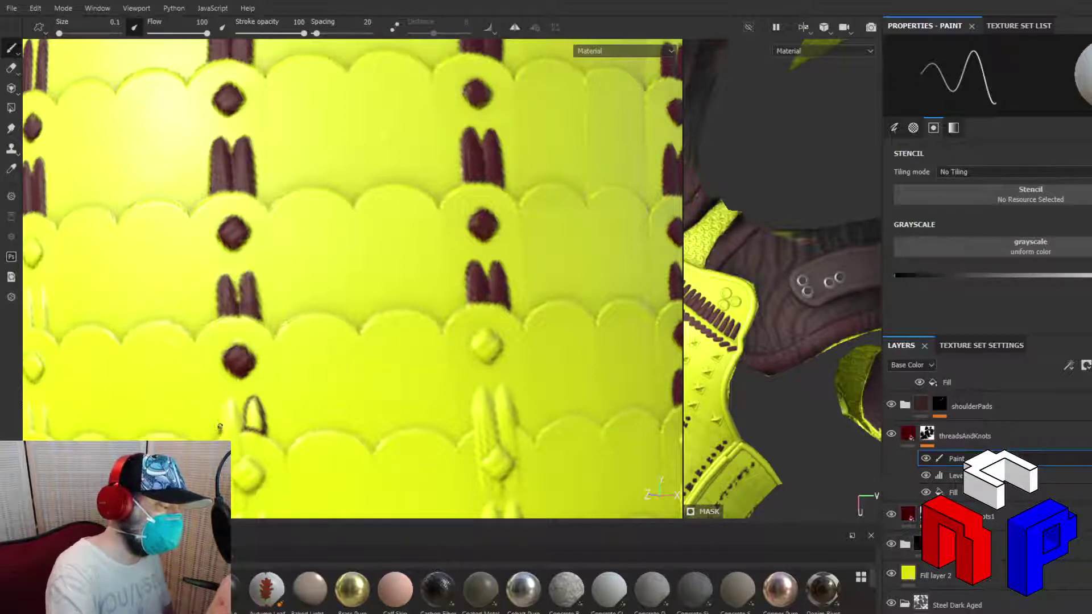
drag(221, 414, 223, 405)
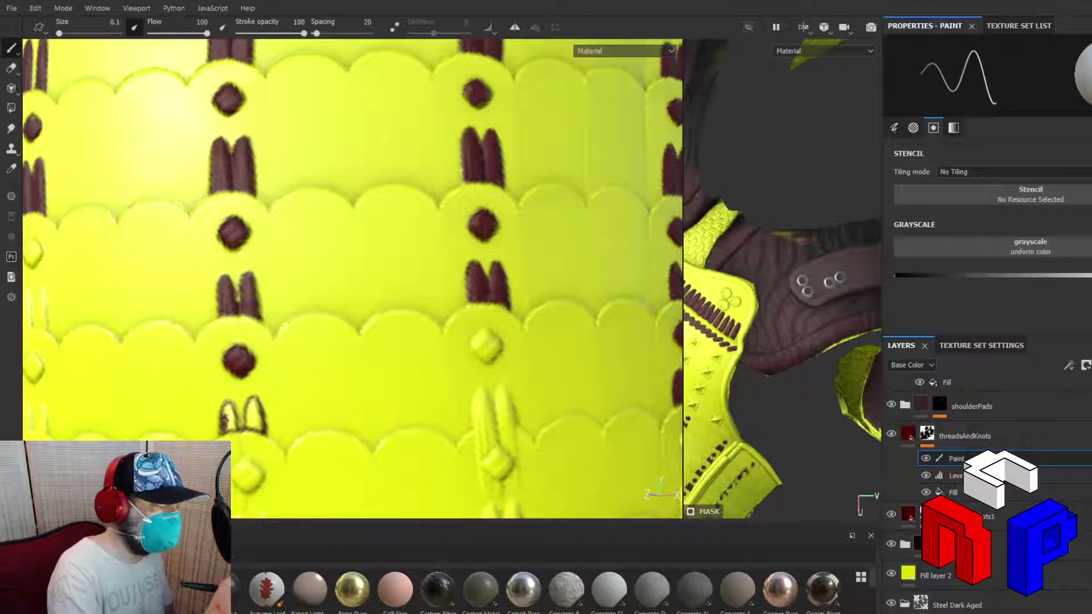
drag(227, 404, 233, 427)
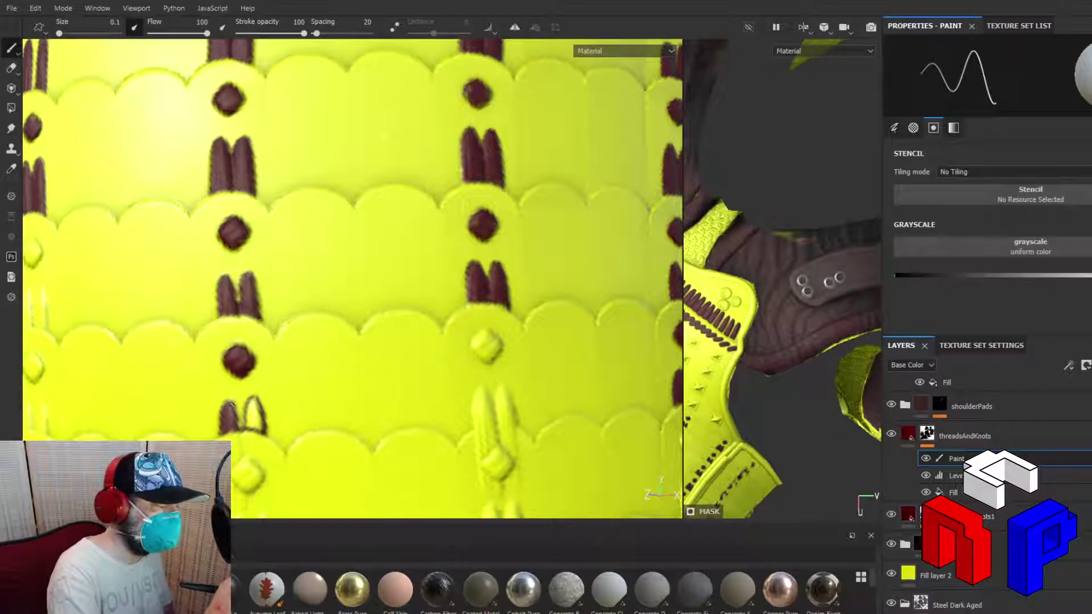
mouse_move(250, 420)
mouse_down()
mouse_move(253, 401)
mouse_move(261, 429)
mouse_move(256, 400)
mouse_up()
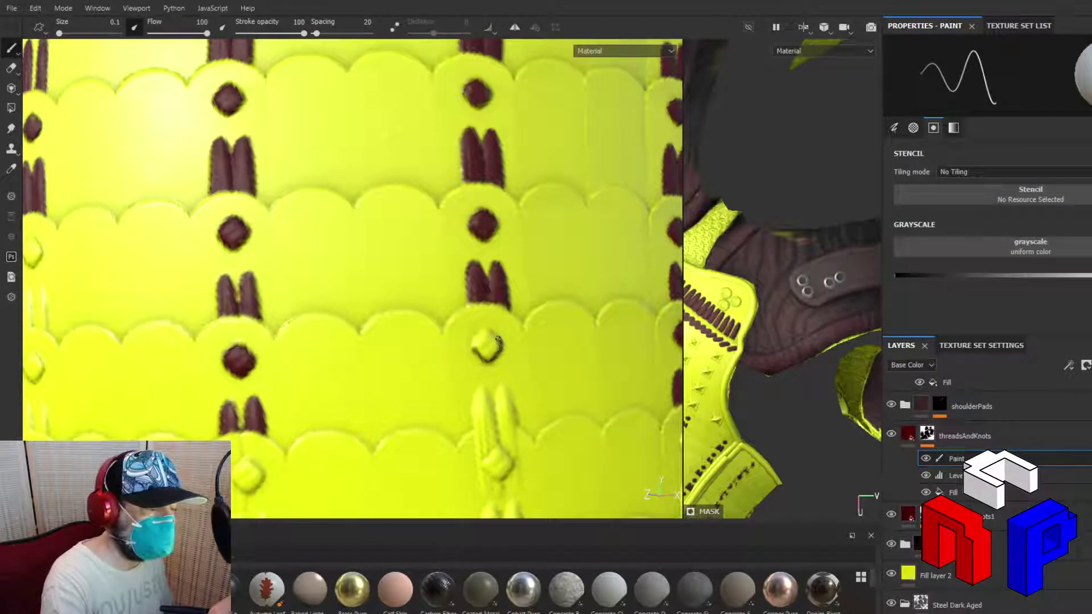
Paint the knot and thread pair on the same plate row in the second column, undoing and redrawing the threads' bottom line
mouse_move(498, 340)
mouse_down()
mouse_move(483, 329)
mouse_move(474, 344)
mouse_move(482, 338)
mouse_move(493, 357)
mouse_move(495, 340)
mouse_move(480, 354)
mouse_up()
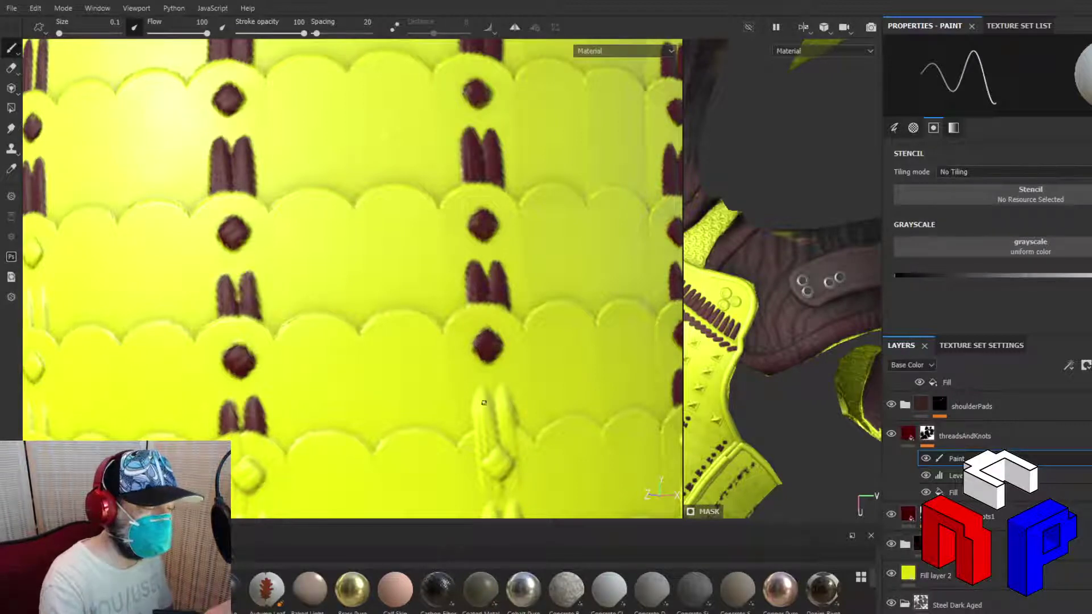
drag(479, 425, 507, 426)
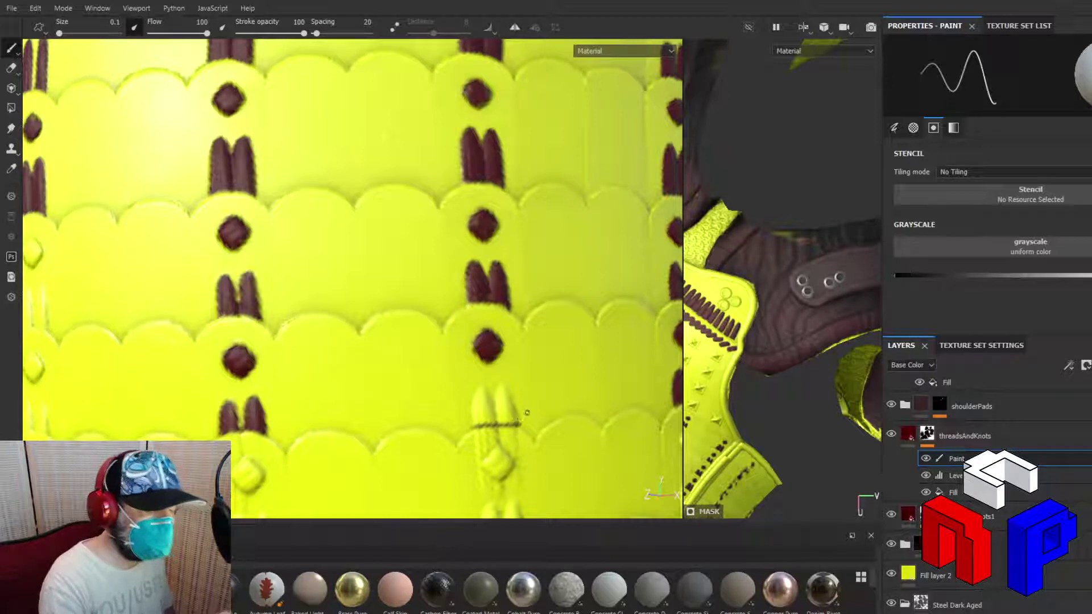
key(ctrl+z)
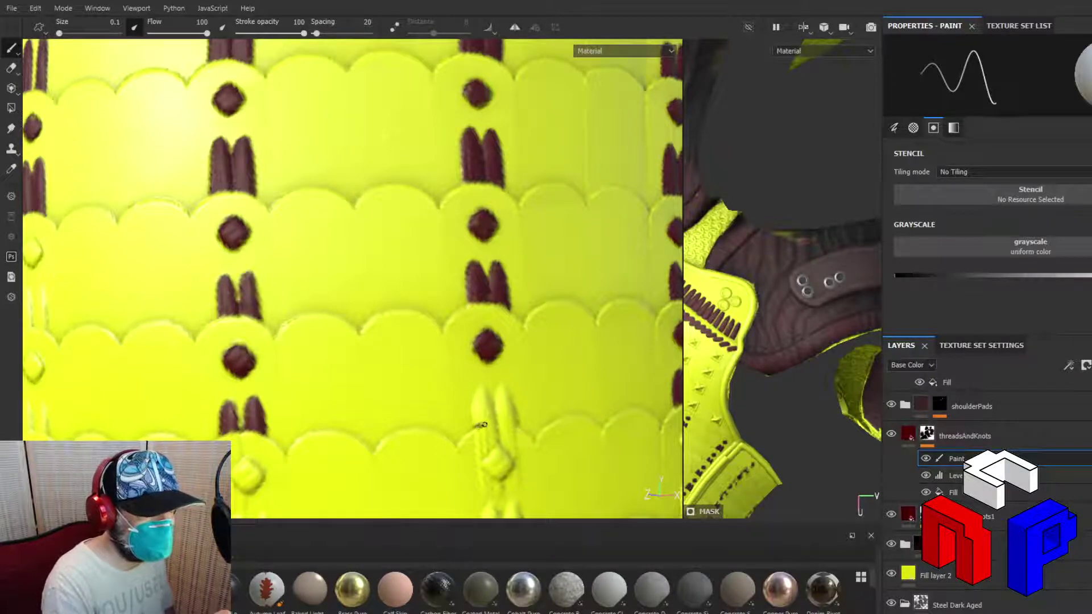
mouse_move(482, 424)
mouse_down()
mouse_move(520, 424)
mouse_move(474, 406)
mouse_move(505, 384)
mouse_move(517, 423)
mouse_move(477, 396)
mouse_move(480, 420)
mouse_move(481, 397)
mouse_move(490, 414)
mouse_move(482, 391)
mouse_move(500, 411)
mouse_move(504, 388)
mouse_move(512, 412)
mouse_move(513, 400)
mouse_move(500, 416)
mouse_move(508, 407)
mouse_up()
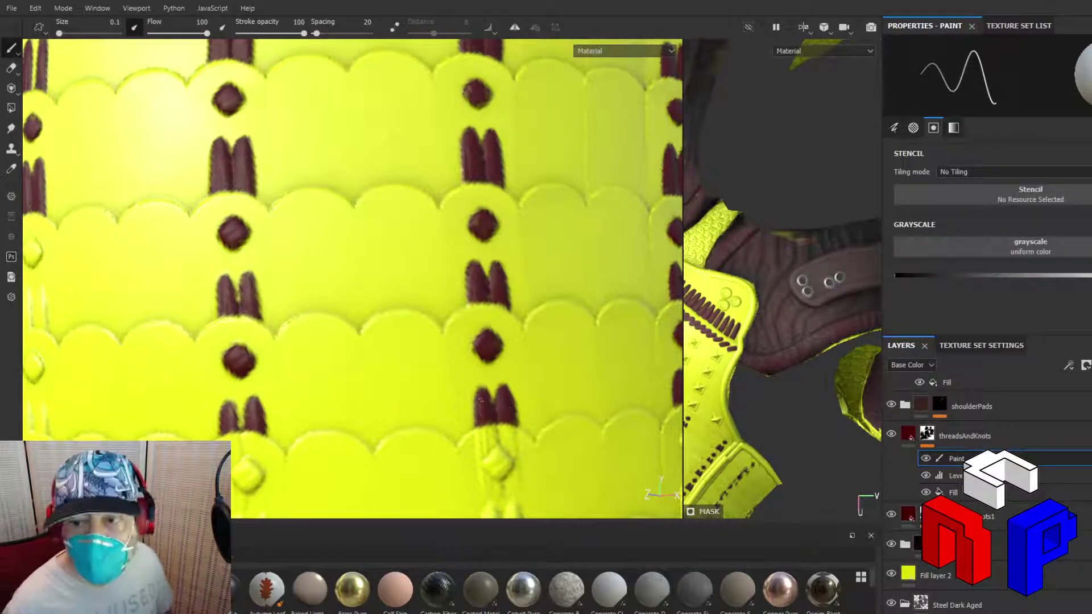
Outline and fill the first unmasked knot and its thread pair in the left of the two adjacent unfinished front columns
alt+middle_drag(411, 330, 894, 287)
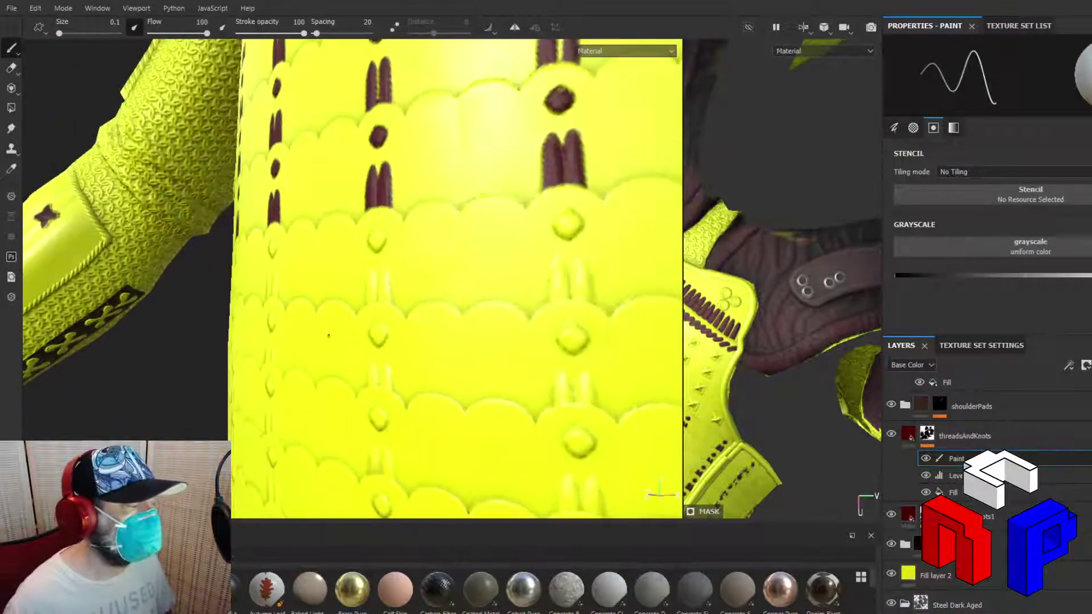
shift+right_drag(329, 335, 403, 337)
shift+right_drag(199, 372, 236, 371)
alt+drag(209, 365, 288, 380)
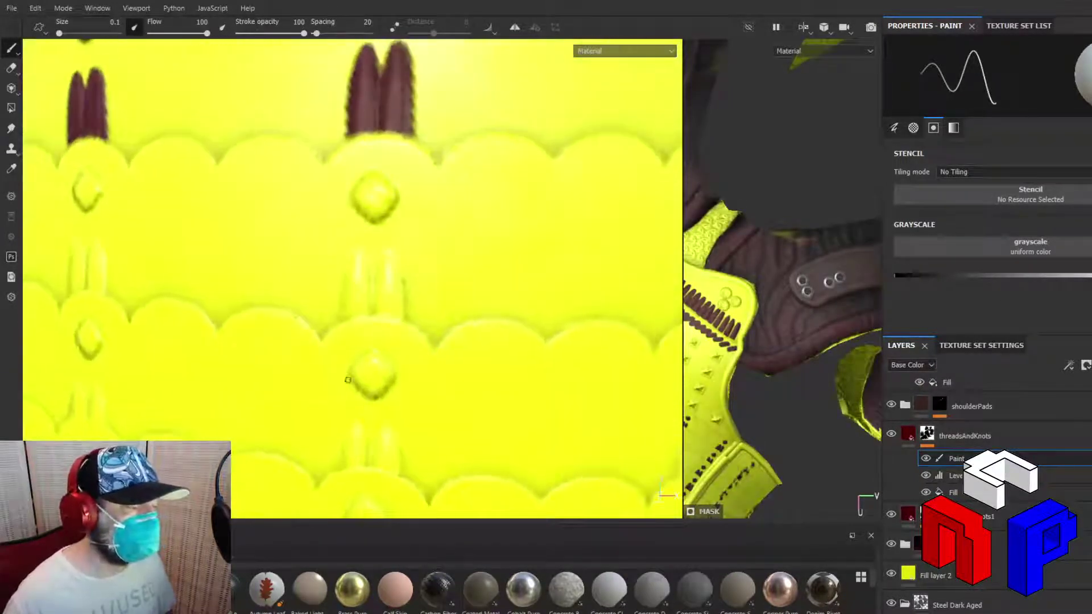
mouse_move(375, 378)
alt+middle_down()
mouse_move(301, 356)
mouse_move(217, 354)
alt+middle_up()
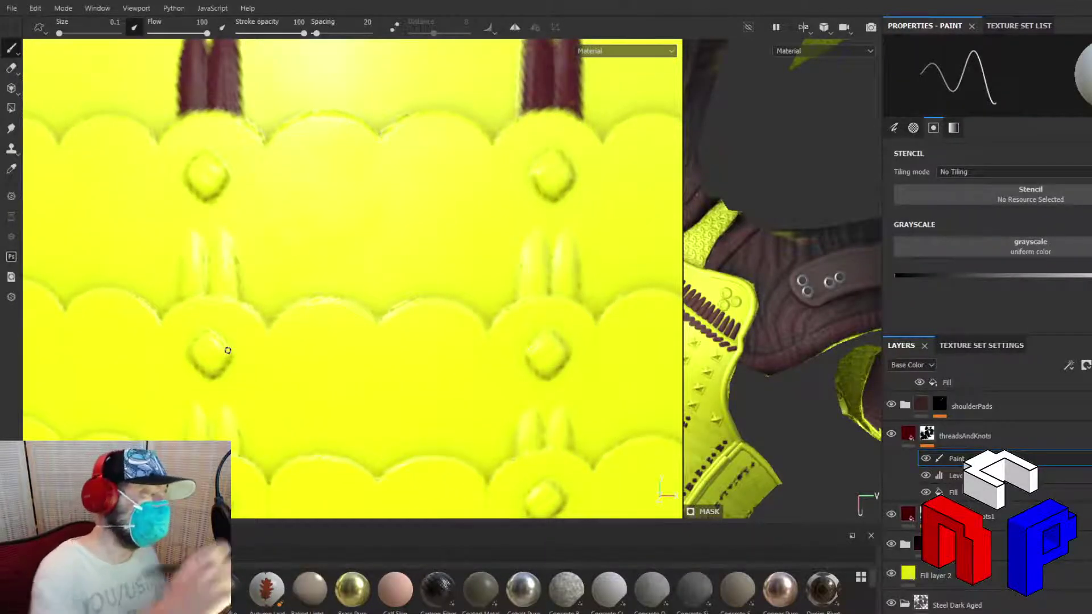
mouse_move(185, 173)
mouse_down()
mouse_move(206, 198)
mouse_move(216, 193)
mouse_move(225, 174)
mouse_move(209, 157)
mouse_up()
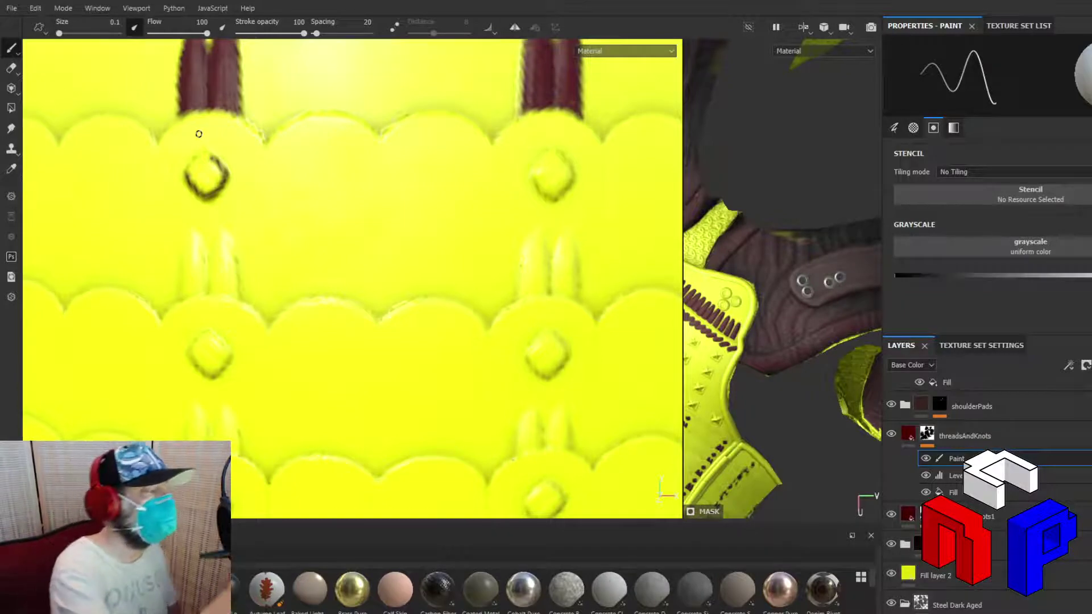
mouse_move(191, 165)
mouse_down()
mouse_move(198, 156)
mouse_move(225, 172)
mouse_move(223, 180)
mouse_move(190, 165)
mouse_move(191, 176)
mouse_move(203, 164)
mouse_move(197, 180)
mouse_move(215, 175)
mouse_move(212, 186)
mouse_up()
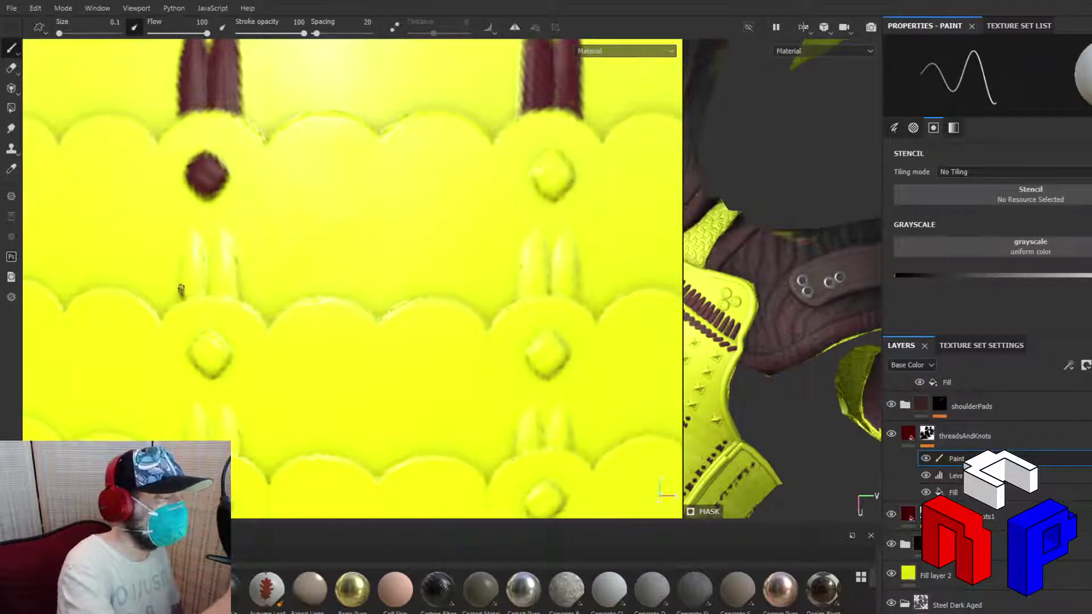
mouse_move(181, 291)
mouse_down()
mouse_move(181, 254)
mouse_move(225, 230)
mouse_move(235, 294)
mouse_move(231, 248)
mouse_up()
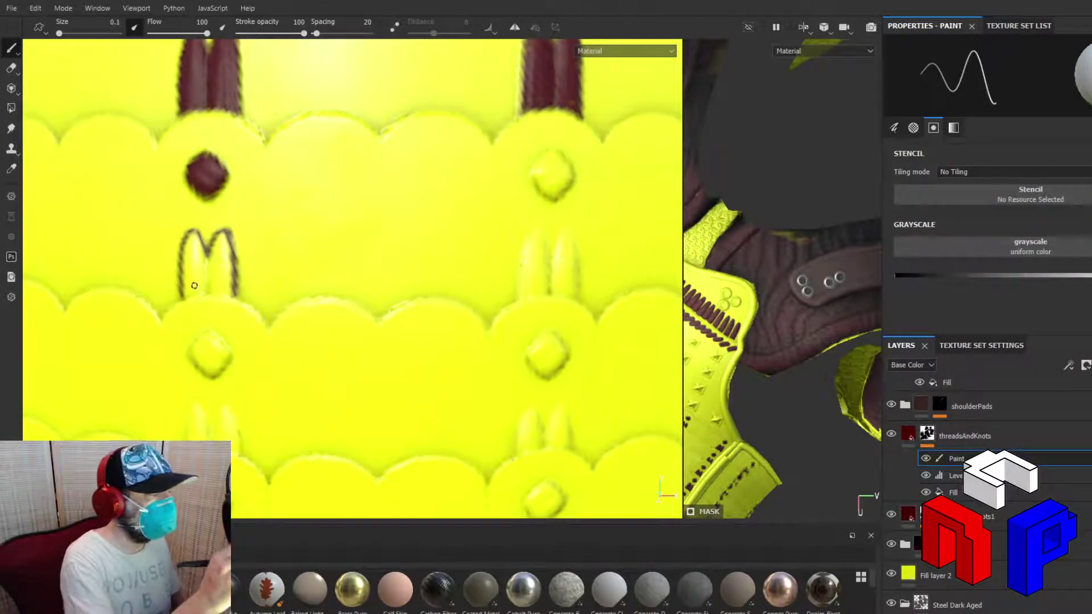
mouse_move(183, 295)
mouse_down()
mouse_move(232, 292)
mouse_move(223, 237)
mouse_move(209, 257)
mouse_move(221, 235)
mouse_move(224, 284)
mouse_move(209, 267)
mouse_move(209, 283)
mouse_move(199, 260)
mouse_move(185, 285)
mouse_move(185, 237)
mouse_move(200, 244)
mouse_move(201, 267)
mouse_move(190, 245)
mouse_move(188, 262)
mouse_move(202, 282)
mouse_up()
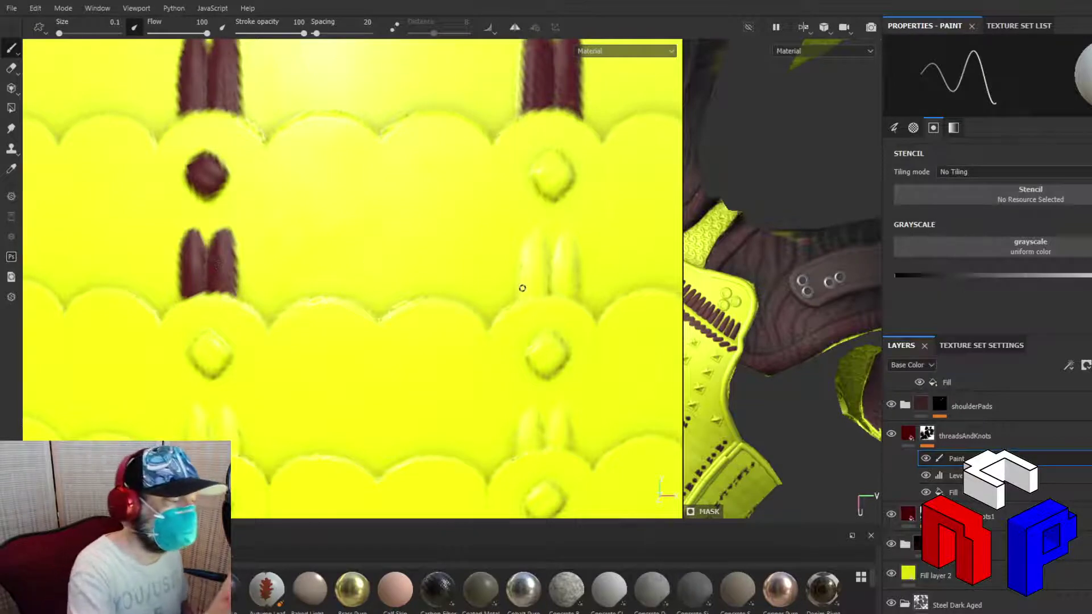
Outline and fill the thread pair and the knot above it on the same plate row in the adjacent column to the right
mouse_move(521, 297)
mouse_down()
mouse_move(524, 243)
mouse_move(541, 228)
mouse_move(540, 291)
mouse_move(561, 232)
mouse_move(577, 290)
mouse_up()
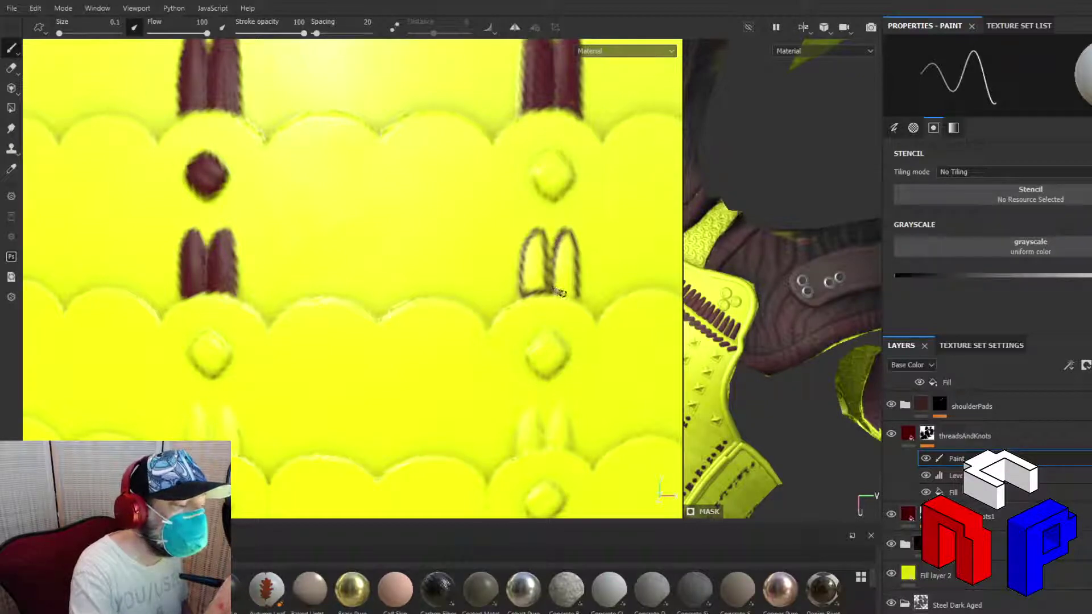
drag(566, 294, 575, 297)
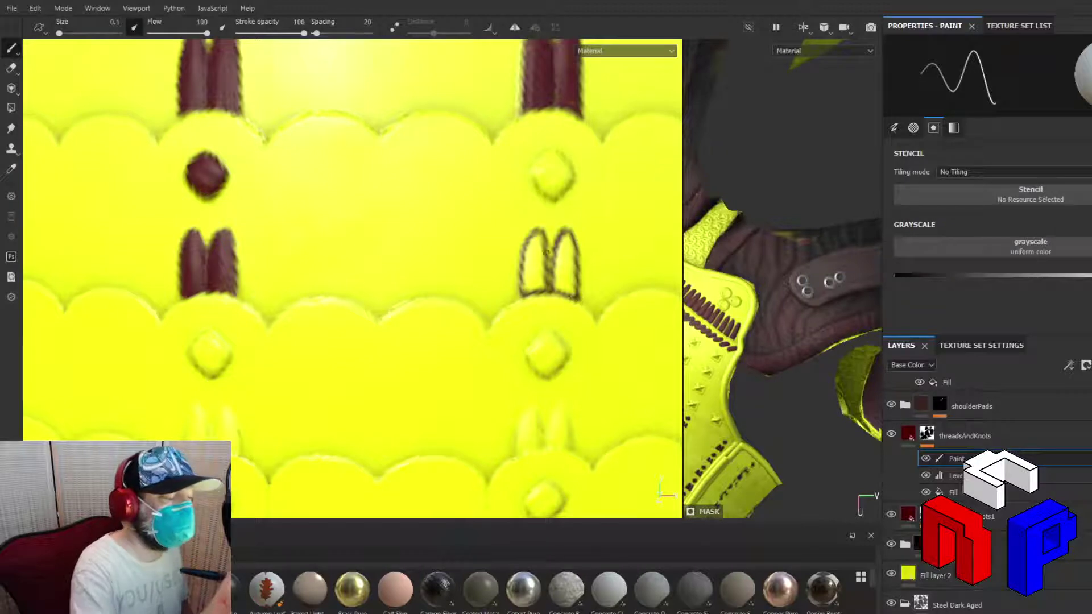
mouse_move(545, 251)
mouse_down()
mouse_move(524, 293)
mouse_move(526, 265)
mouse_move(532, 289)
mouse_move(543, 263)
mouse_move(540, 274)
mouse_move(541, 242)
mouse_move(527, 259)
mouse_move(529, 242)
mouse_up()
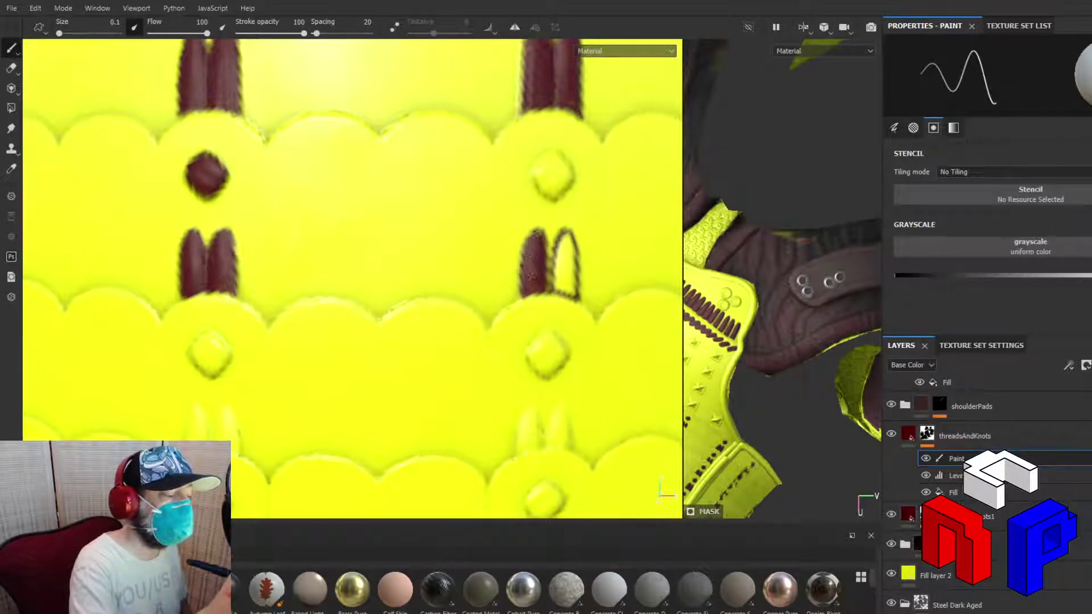
mouse_move(557, 283)
mouse_down()
mouse_move(566, 238)
mouse_move(573, 293)
mouse_move(563, 267)
mouse_move(564, 289)
mouse_up()
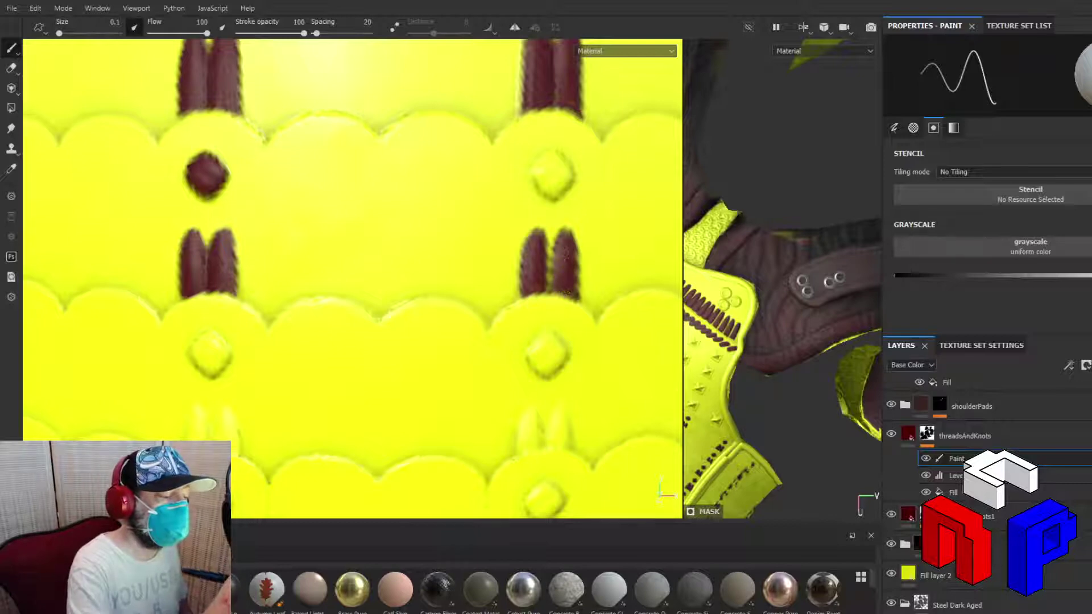
mouse_move(533, 172)
mouse_down()
mouse_move(569, 181)
mouse_move(554, 193)
mouse_move(534, 174)
mouse_move(556, 151)
mouse_move(573, 175)
mouse_move(548, 154)
mouse_move(532, 166)
mouse_move(545, 187)
mouse_move(543, 168)
mouse_move(550, 188)
mouse_move(552, 162)
mouse_move(554, 188)
mouse_move(557, 159)
mouse_move(566, 177)
mouse_move(558, 158)
mouse_move(564, 176)
mouse_up()
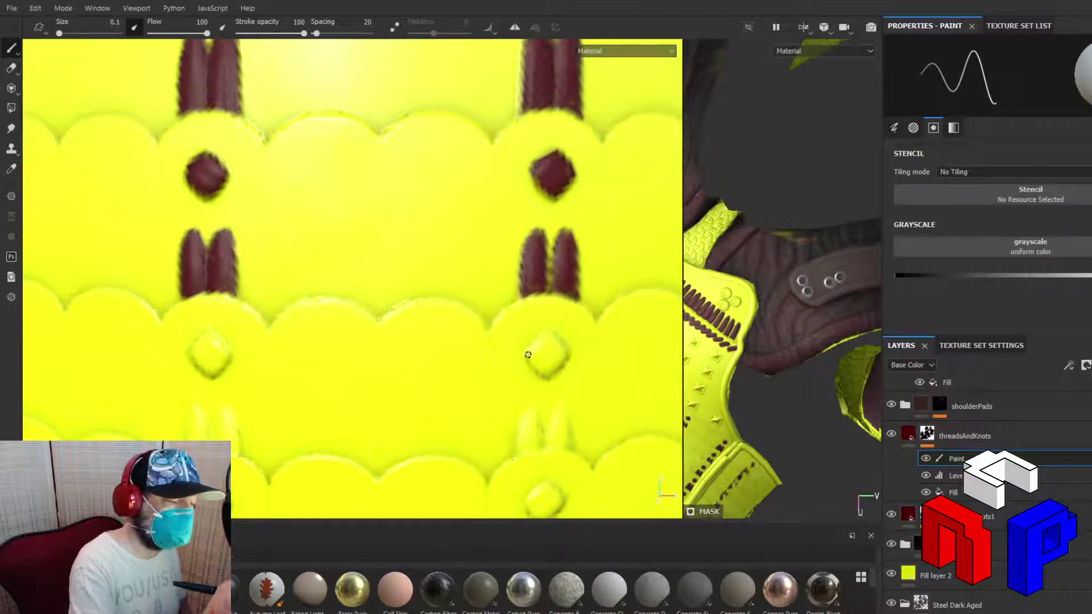
Outline and fill the knot and its thread pair one plate row lower in that right-hand column
mouse_move(528, 355)
mouse_down()
mouse_move(542, 337)
mouse_move(562, 358)
mouse_up()
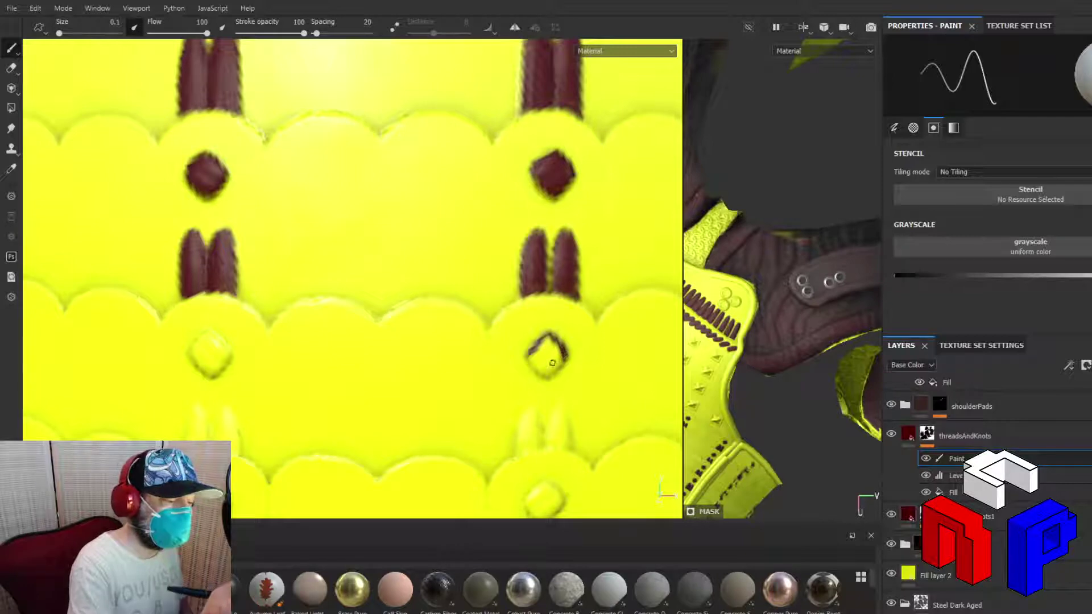
mouse_move(528, 356)
mouse_down()
mouse_move(543, 374)
mouse_move(564, 355)
mouse_move(549, 365)
mouse_move(541, 359)
mouse_move(556, 351)
mouse_move(537, 348)
mouse_move(549, 346)
mouse_up()
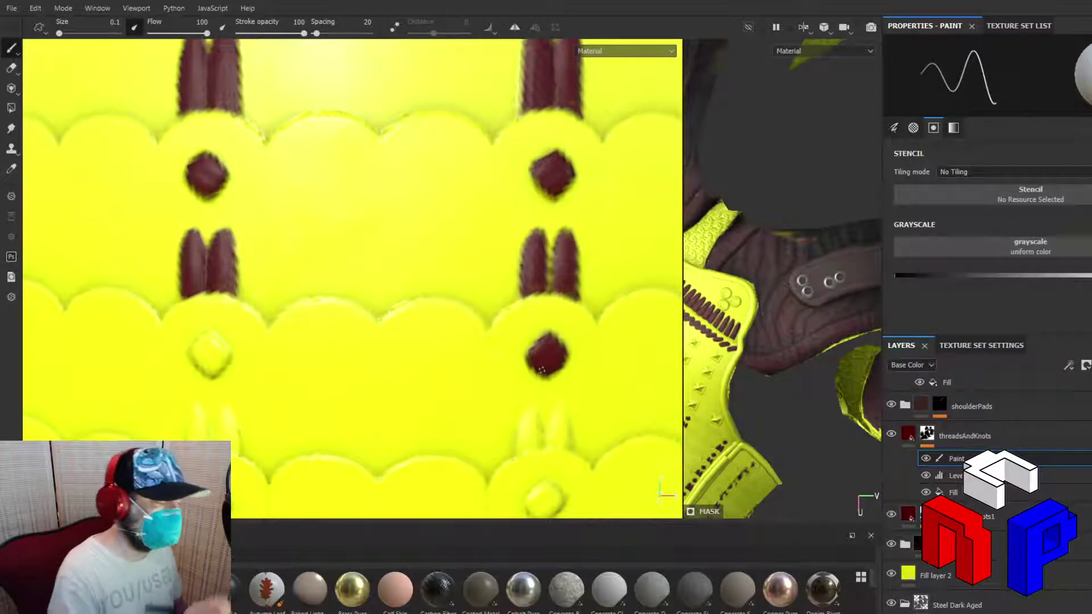
mouse_move(518, 444)
mouse_down()
mouse_move(526, 413)
mouse_move(540, 447)
mouse_move(535, 412)
mouse_move(523, 419)
mouse_move(551, 422)
mouse_move(555, 407)
mouse_move(567, 435)
mouse_move(567, 414)
mouse_up()
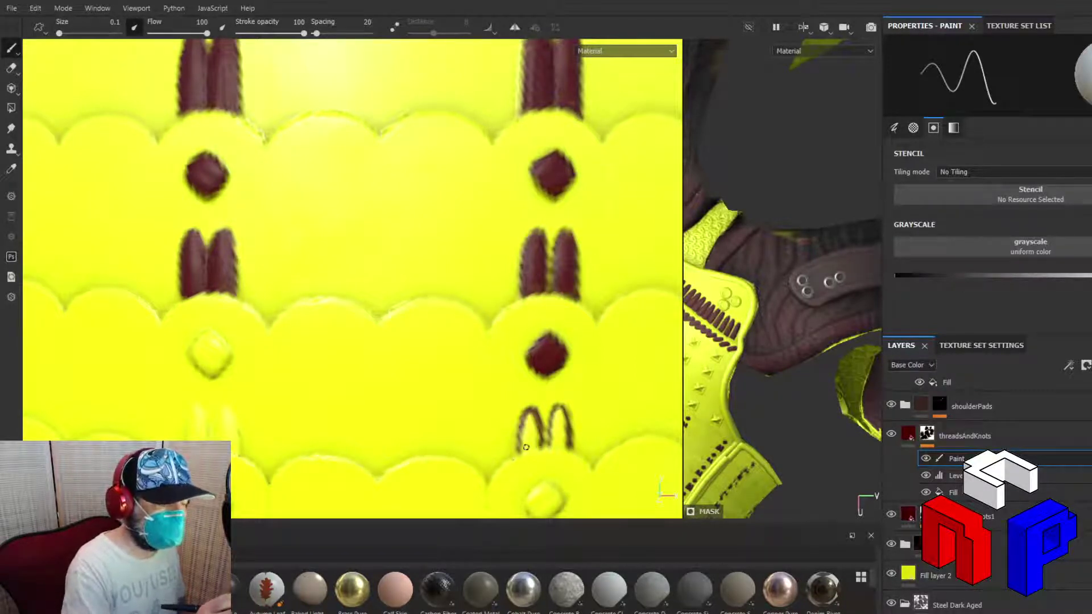
mouse_move(526, 447)
mouse_down()
mouse_move(560, 444)
mouse_move(528, 424)
mouse_move(530, 441)
mouse_move(528, 419)
mouse_up()
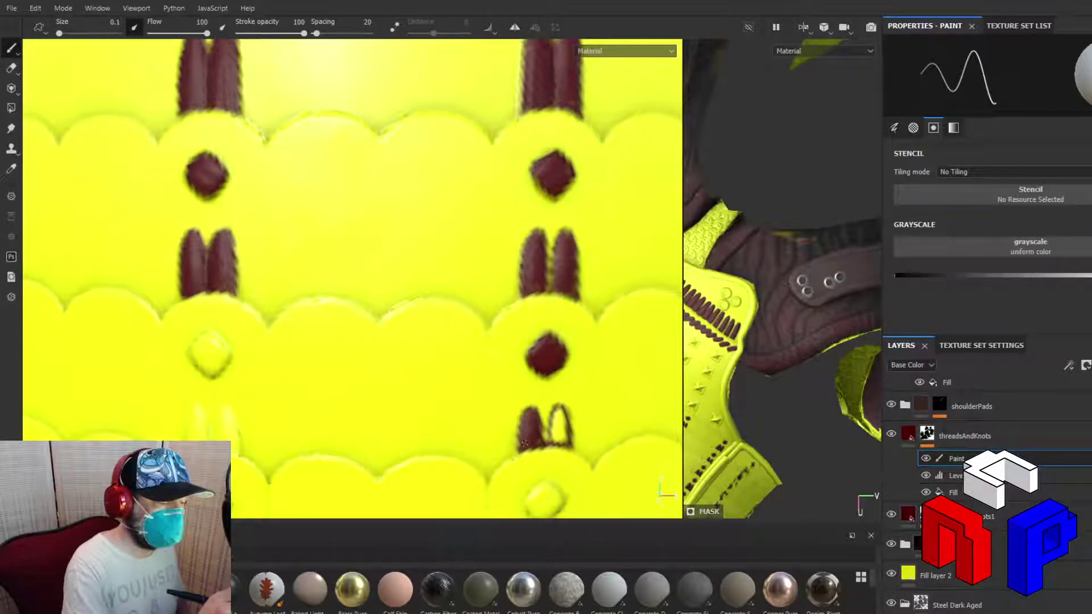
mouse_move(550, 432)
mouse_down()
mouse_move(556, 422)
mouse_move(563, 433)
mouse_move(558, 414)
mouse_up()
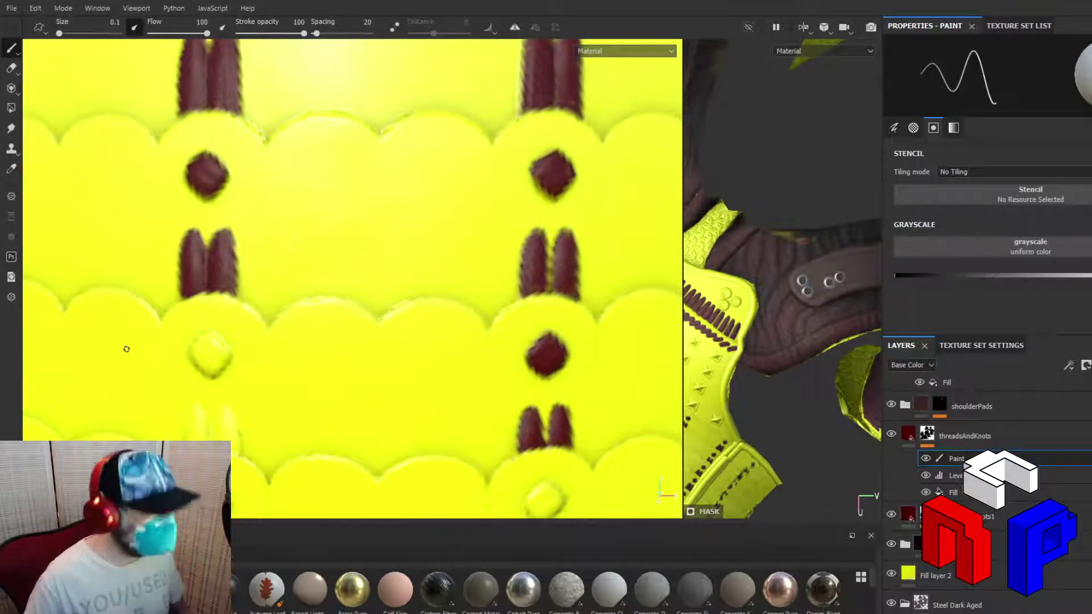
Outline and fill the first unmasked knot and both threads in the next unfinished column to the left, towards the rope-tied trim
mouse_move(176, 347)
alt+mouse_down()
mouse_move(283, 346)
mouse_move(209, 347)
mouse_move(421, 261)
mouse_move(553, 341)
mouse_move(574, 370)
mouse_move(466, 347)
alt+mouse_up()
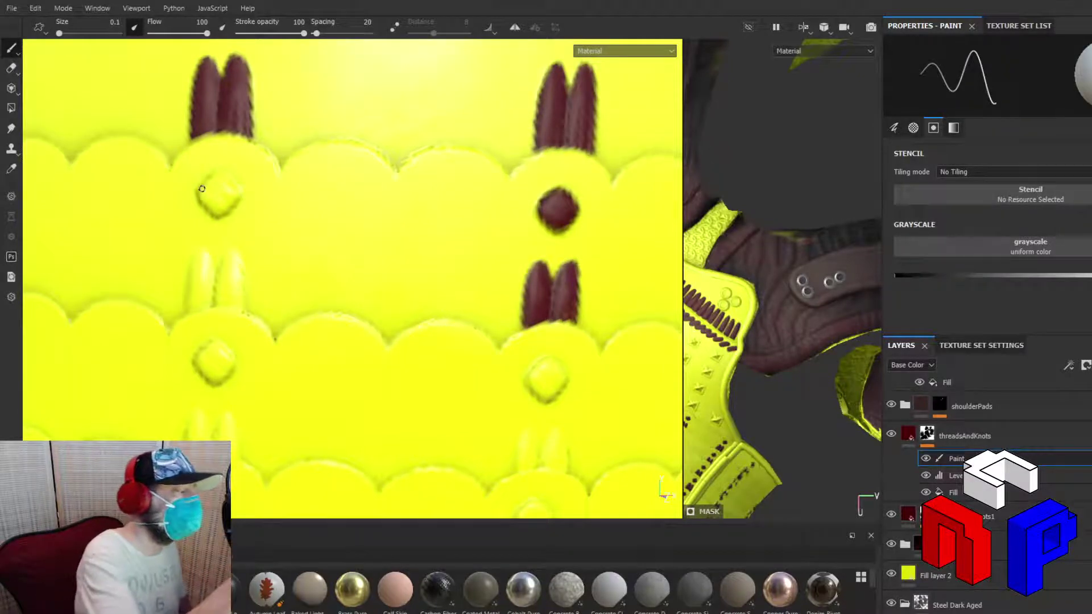
mouse_move(199, 192)
mouse_down()
mouse_move(214, 212)
mouse_move(230, 204)
mouse_move(228, 178)
mouse_move(206, 183)
mouse_move(233, 185)
mouse_move(219, 180)
mouse_move(221, 202)
mouse_up()
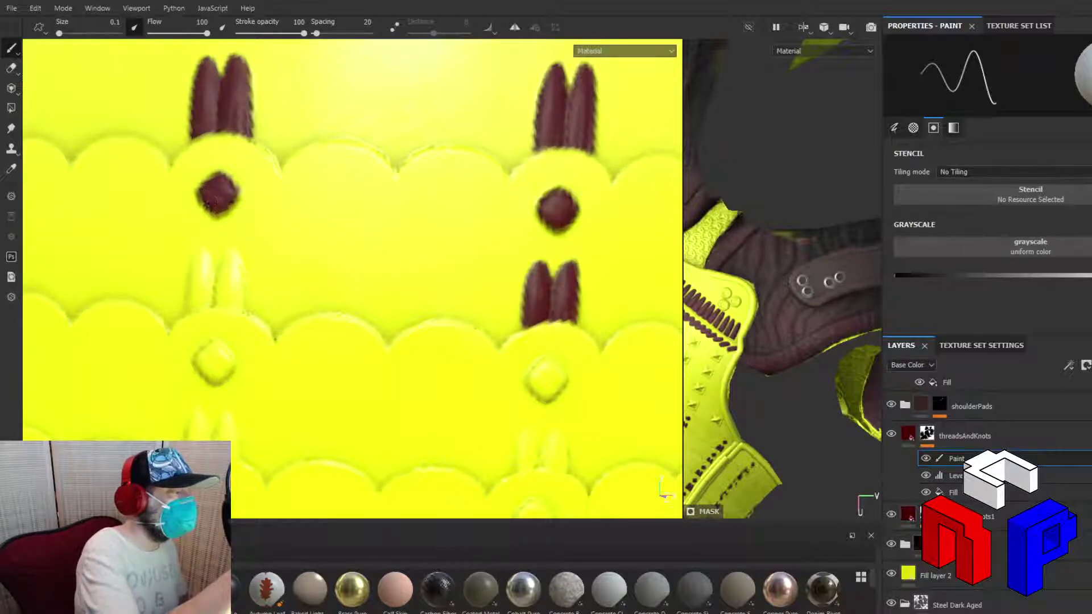
drag(221, 202, 200, 193)
mouse_move(217, 303)
mouse_down()
mouse_move(225, 251)
mouse_move(238, 267)
mouse_move(234, 250)
mouse_up()
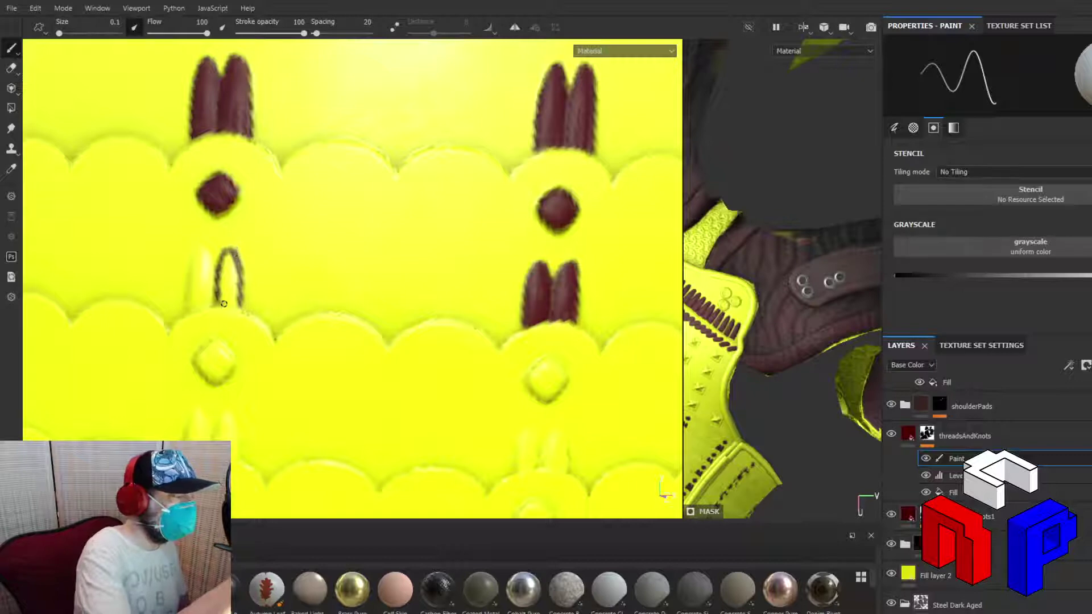
mouse_move(224, 304)
mouse_down()
mouse_move(236, 304)
mouse_move(232, 265)
mouse_move(224, 296)
mouse_move(228, 257)
mouse_up()
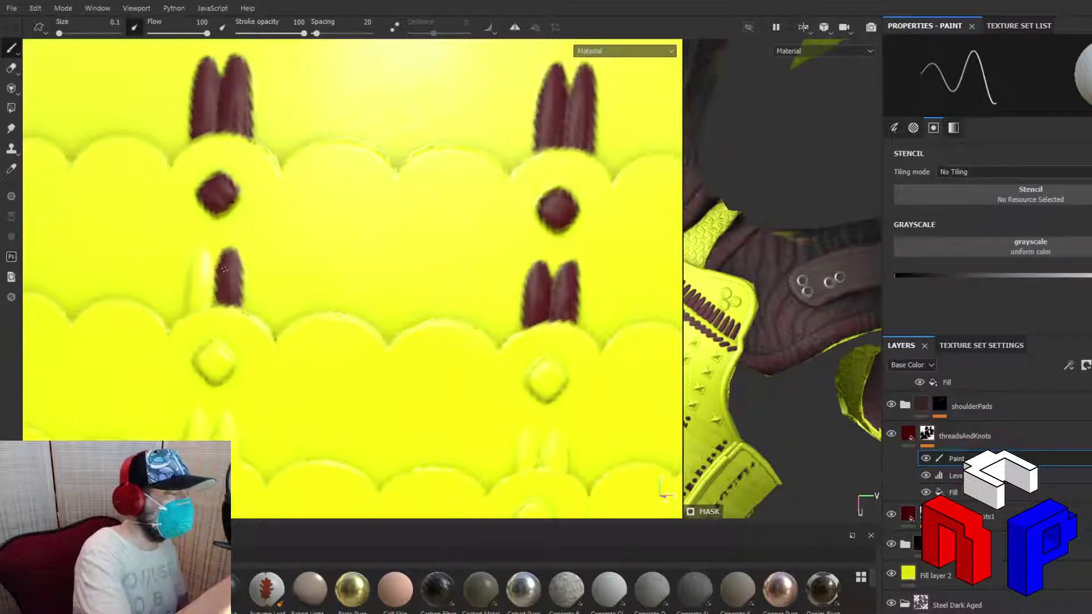
mouse_move(189, 310)
mouse_down()
mouse_move(193, 260)
mouse_move(208, 257)
mouse_move(212, 272)
mouse_move(199, 308)
mouse_move(211, 305)
mouse_move(206, 261)
mouse_move(214, 295)
mouse_move(190, 300)
mouse_move(199, 257)
mouse_up()
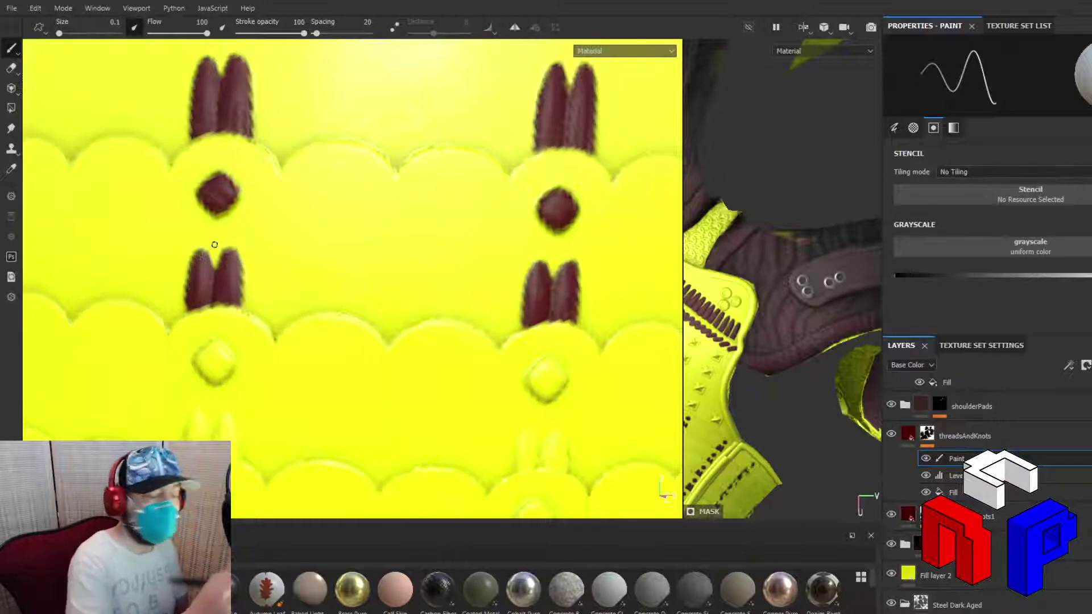
With the brush back at white, outline and fill the knot and thread pair one plate row lower in that column near the rope-tied trim
drag(1048, 278, 892, 278)
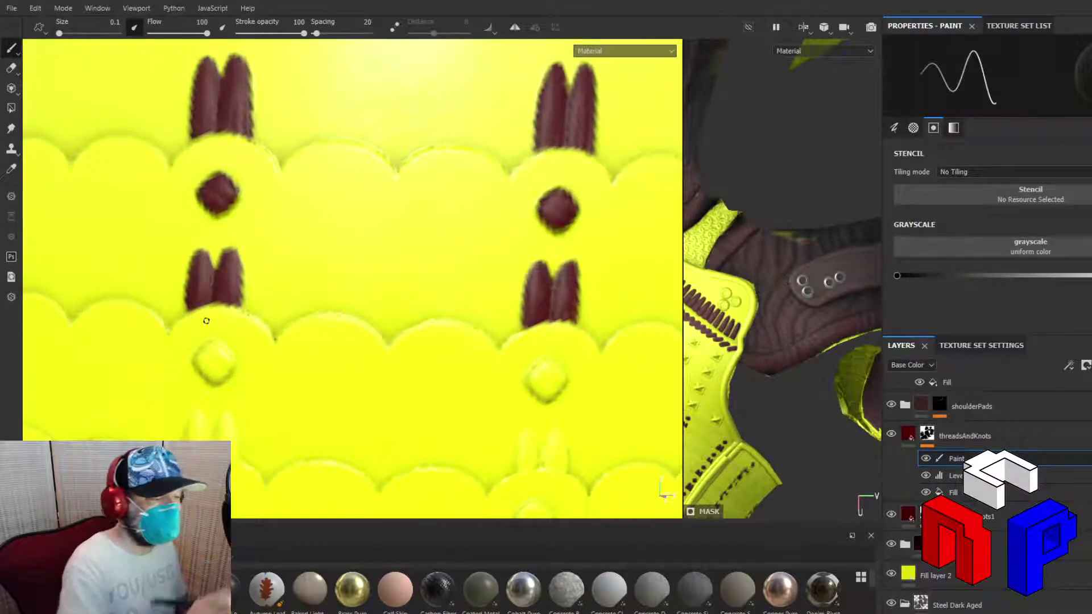
drag(902, 277, 909, 284)
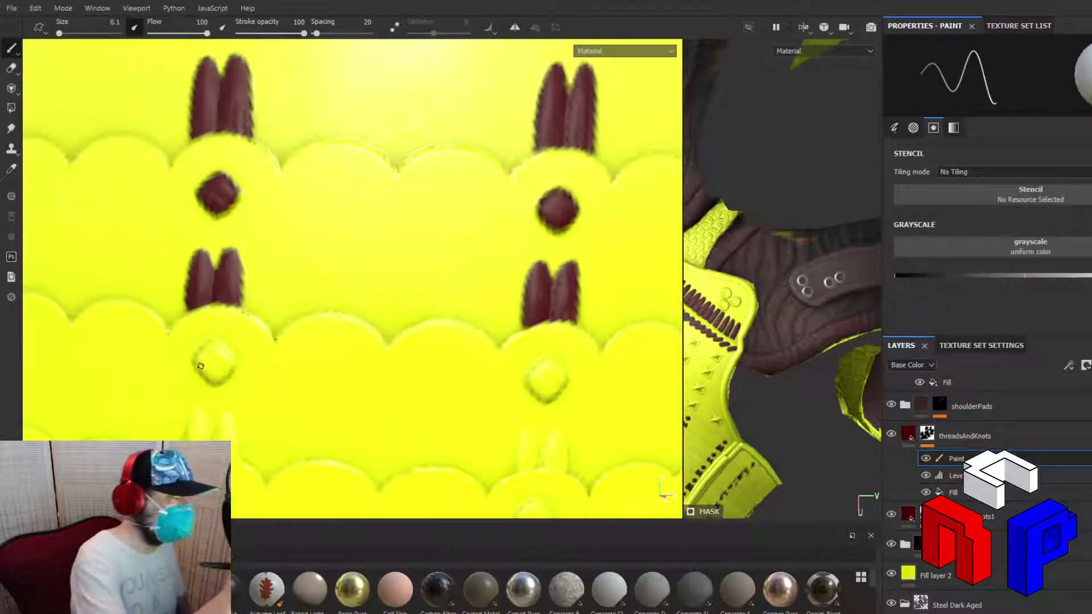
mouse_move(196, 362)
mouse_down()
mouse_move(216, 385)
mouse_move(229, 355)
mouse_move(209, 341)
mouse_move(197, 363)
mouse_move(200, 343)
mouse_move(211, 344)
mouse_move(199, 371)
mouse_move(203, 358)
mouse_move(208, 375)
mouse_move(212, 355)
mouse_move(224, 358)
mouse_move(217, 373)
mouse_move(204, 359)
mouse_move(215, 347)
mouse_move(239, 358)
mouse_up()
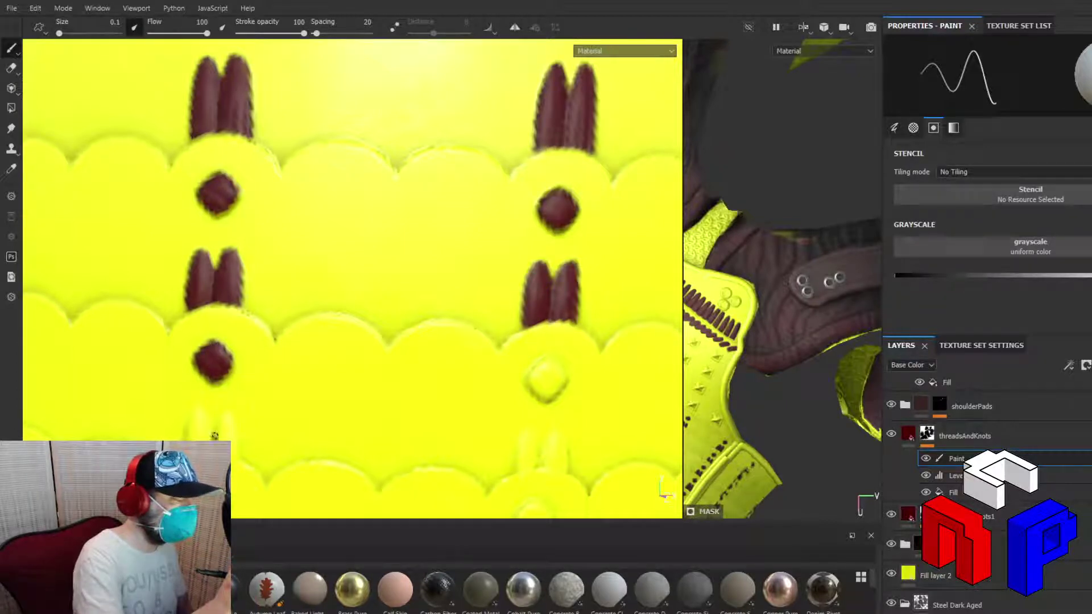
mouse_move(219, 421)
mouse_down()
mouse_move(233, 423)
mouse_move(225, 413)
mouse_up()
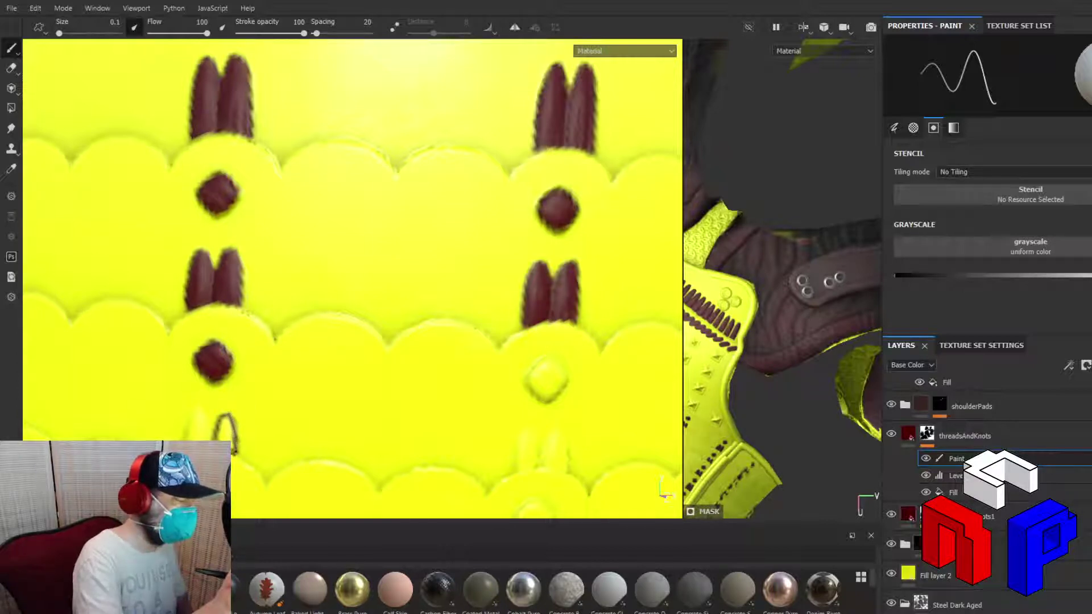
drag(231, 432, 224, 412)
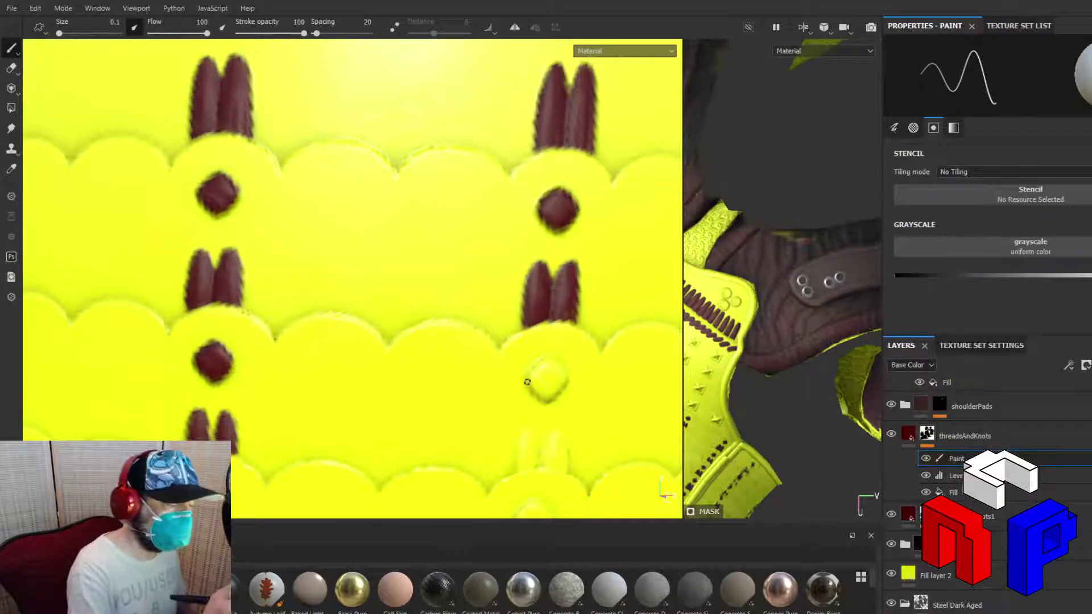
Outline and fill the knot and thread pair on that same lower plate row in the neighbouring column to the right
mouse_move(527, 382)
mouse_down()
mouse_move(544, 401)
mouse_move(565, 372)
mouse_move(548, 358)
mouse_move(530, 373)
mouse_move(546, 360)
mouse_move(564, 378)
mouse_move(542, 368)
mouse_move(535, 388)
mouse_move(544, 371)
mouse_move(540, 392)
mouse_move(551, 373)
mouse_move(549, 389)
mouse_move(556, 375)
mouse_move(526, 383)
mouse_up()
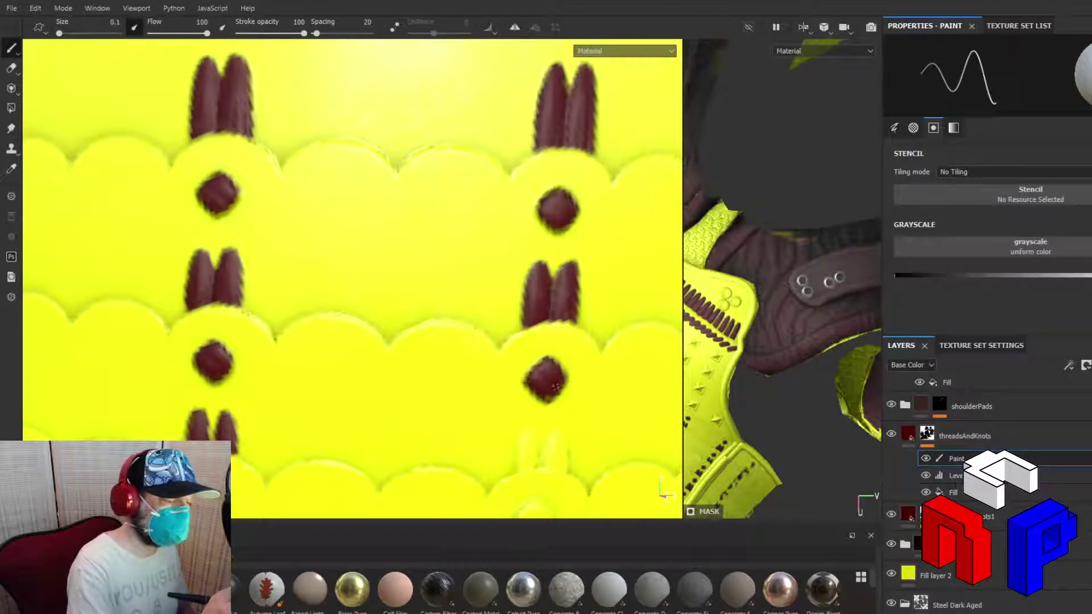
drag(559, 370, 565, 383)
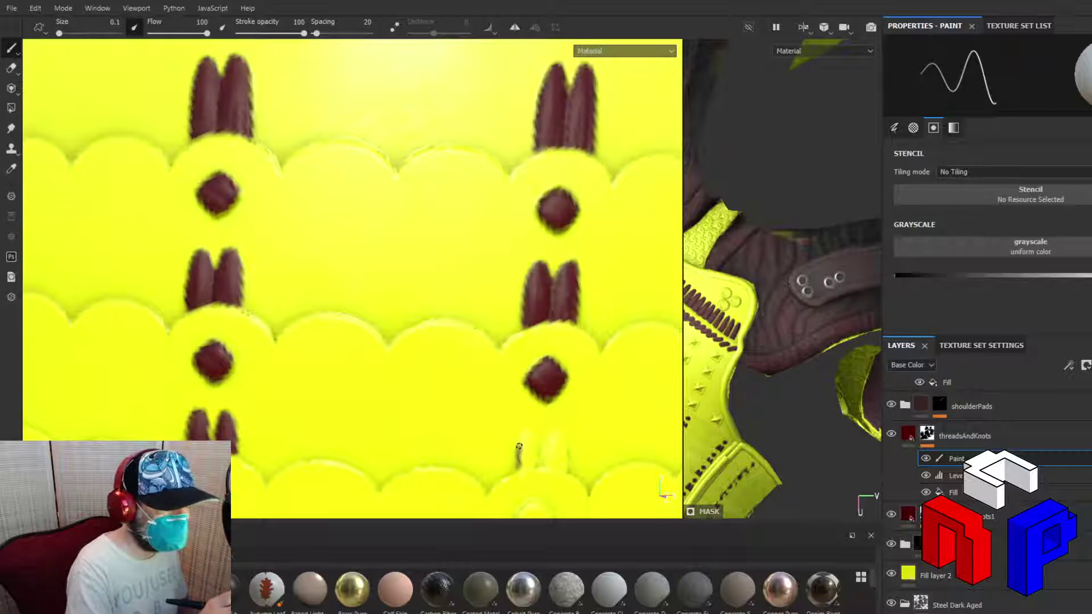
mouse_move(532, 431)
mouse_down()
mouse_move(537, 458)
mouse_move(528, 427)
mouse_move(519, 462)
mouse_move(565, 467)
mouse_move(548, 446)
mouse_move(551, 431)
mouse_move(564, 458)
mouse_move(551, 427)
mouse_move(550, 459)
mouse_move(552, 430)
mouse_move(564, 467)
mouse_move(563, 441)
mouse_move(525, 461)
mouse_move(527, 437)
mouse_move(536, 459)
mouse_move(528, 434)
mouse_up()
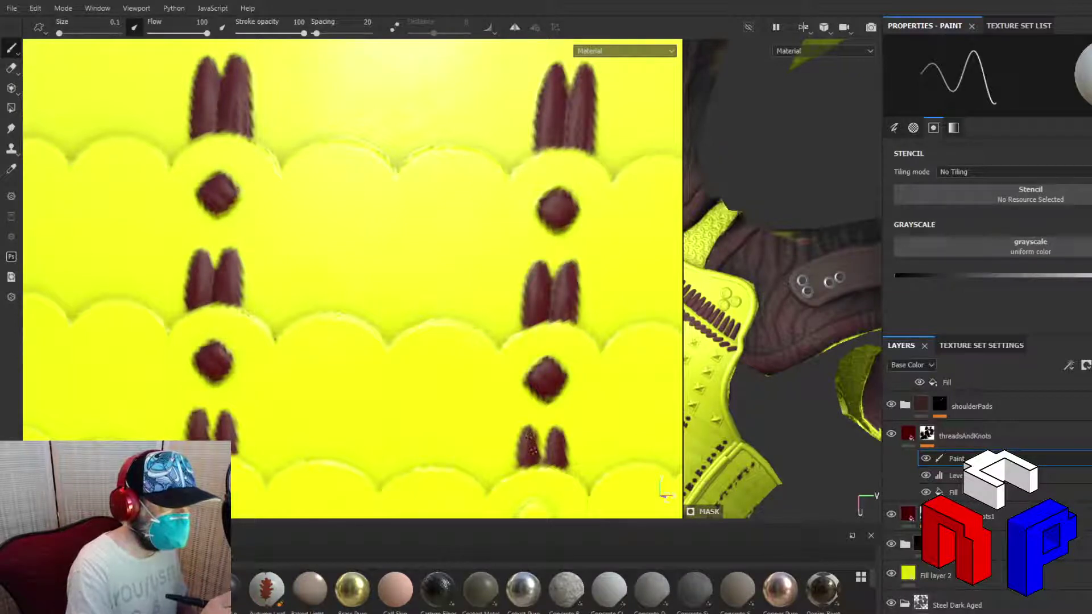
drag(536, 436, 535, 437)
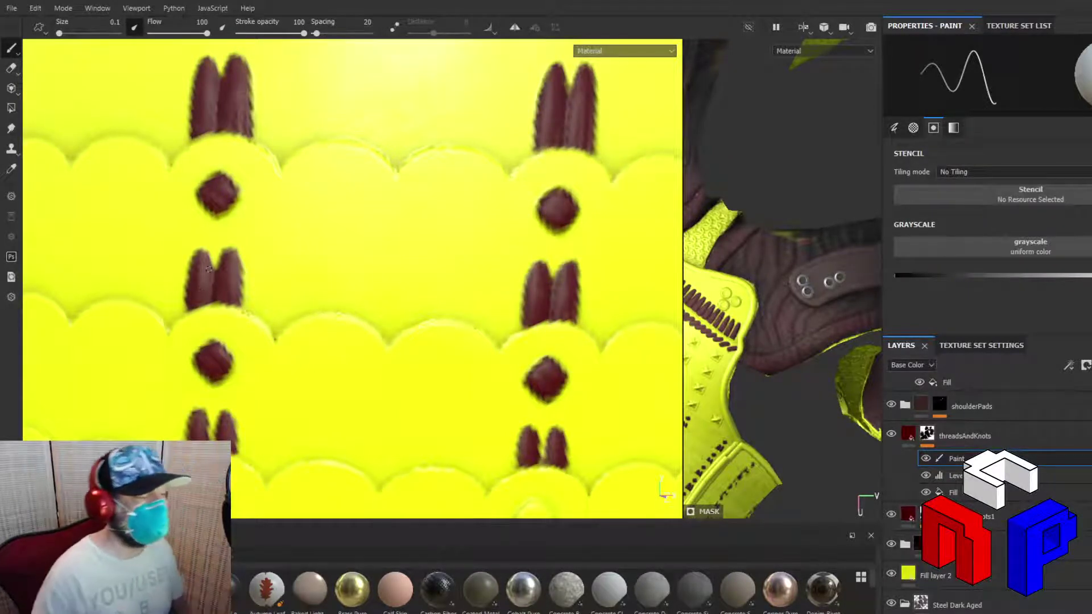
scroll(317, 238, up, 4)
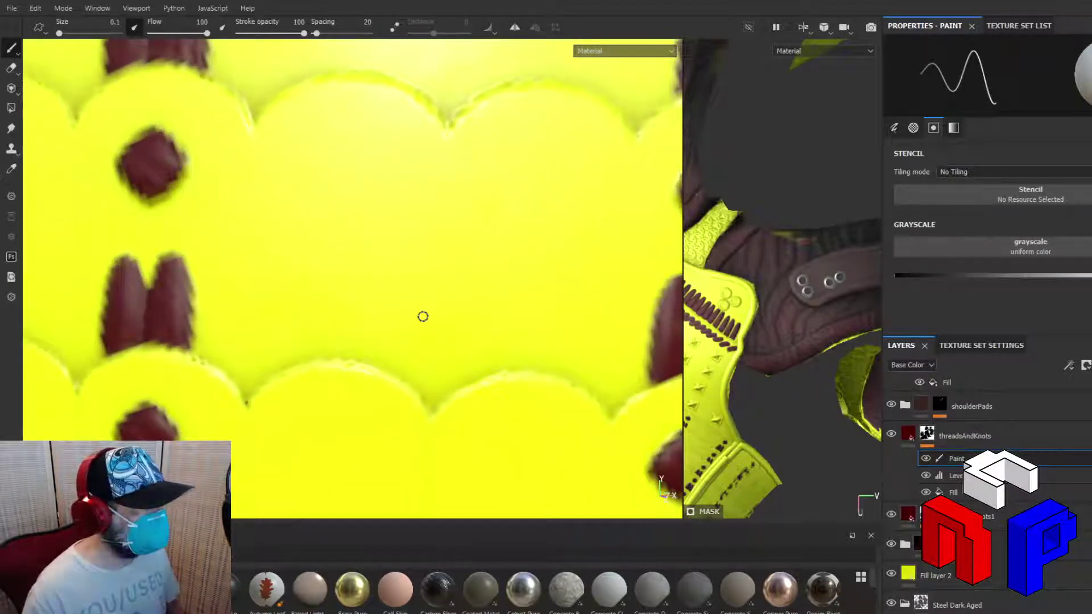
scroll(445, 458, down, 5)
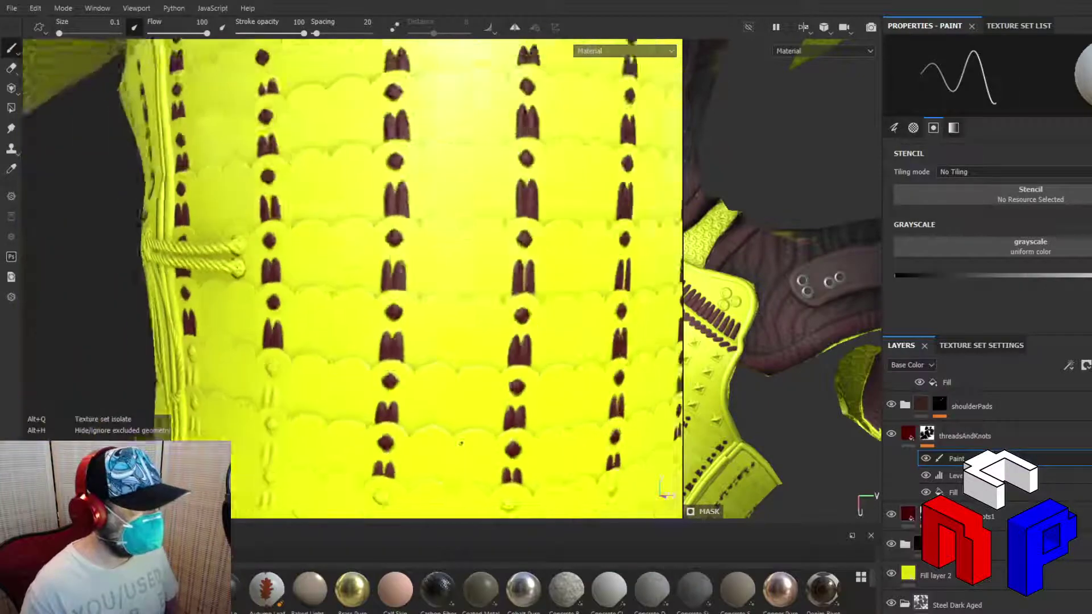
middle_drag(458, 450, 490, 314)
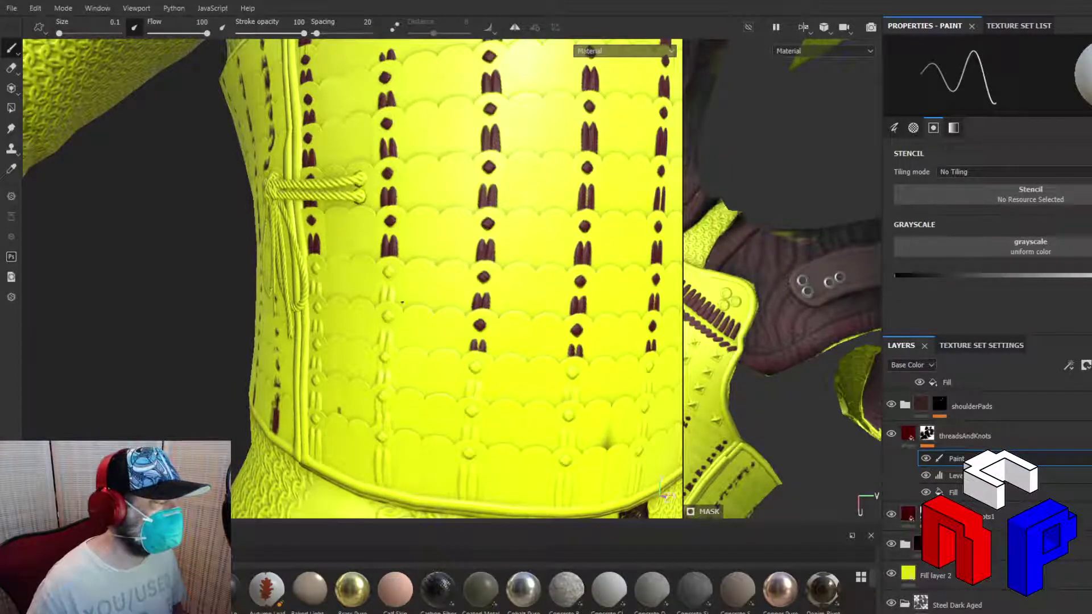
alt+drag(376, 297, 480, 297)
scroll(366, 292, down, 2)
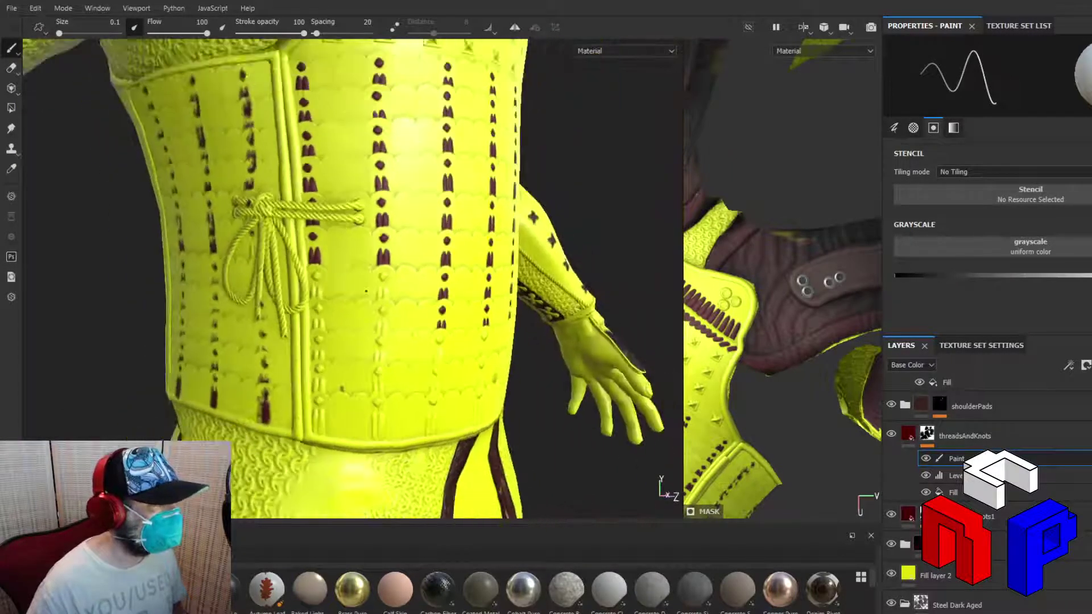
Outline and fill the next unmasked knot and both threads in the column beside the hanging rope and vertical trim
scroll(365, 291, up, 4)
scroll(365, 291, up, 5)
alt+middle_drag(365, 295, 464, 276)
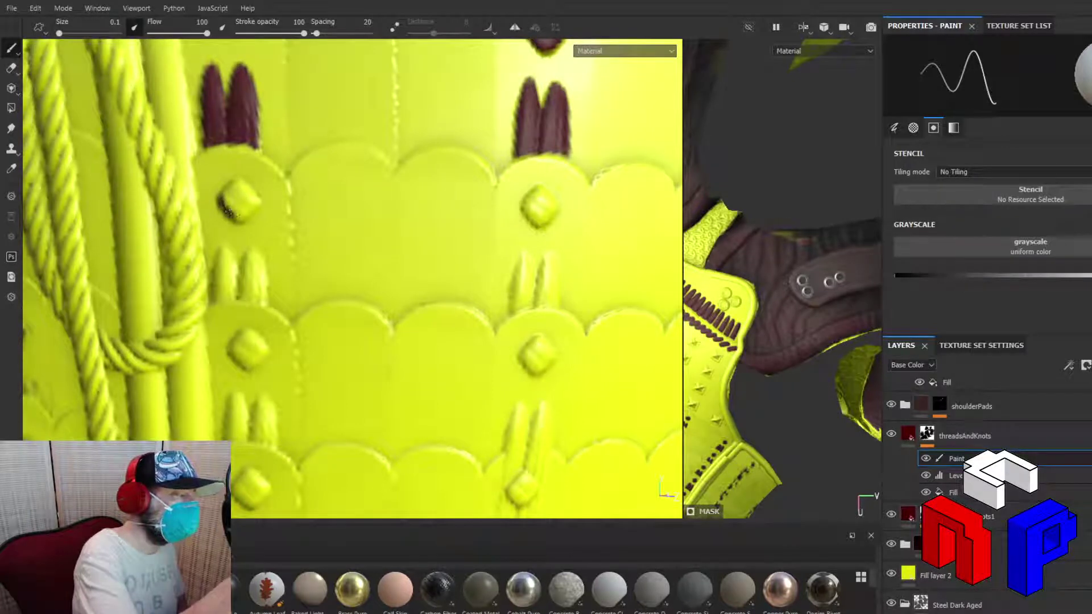
mouse_move(249, 211)
mouse_down()
mouse_move(240, 179)
mouse_move(256, 199)
mouse_move(239, 182)
mouse_move(250, 202)
mouse_move(231, 186)
mouse_move(249, 204)
mouse_move(234, 196)
mouse_up()
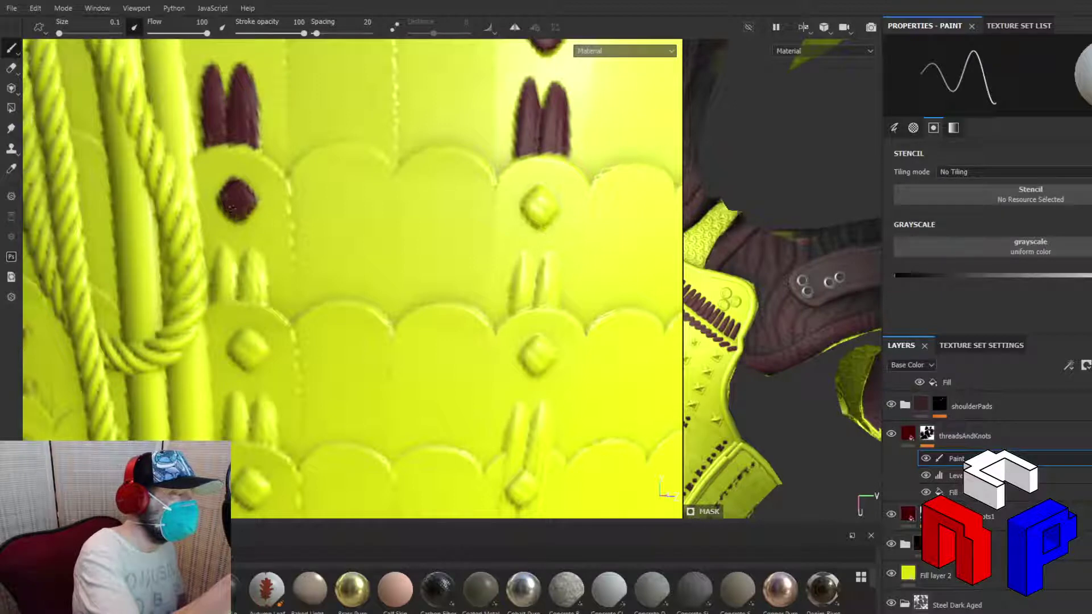
drag(225, 195, 245, 204)
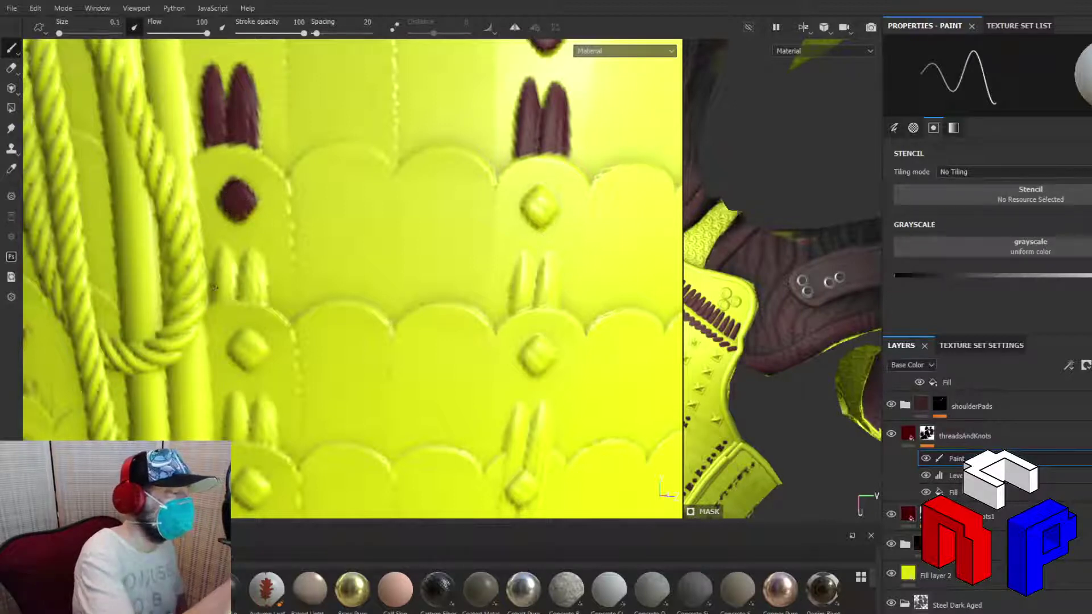
mouse_move(214, 306)
mouse_down()
mouse_move(222, 246)
mouse_move(235, 291)
mouse_up()
drag(227, 253, 224, 275)
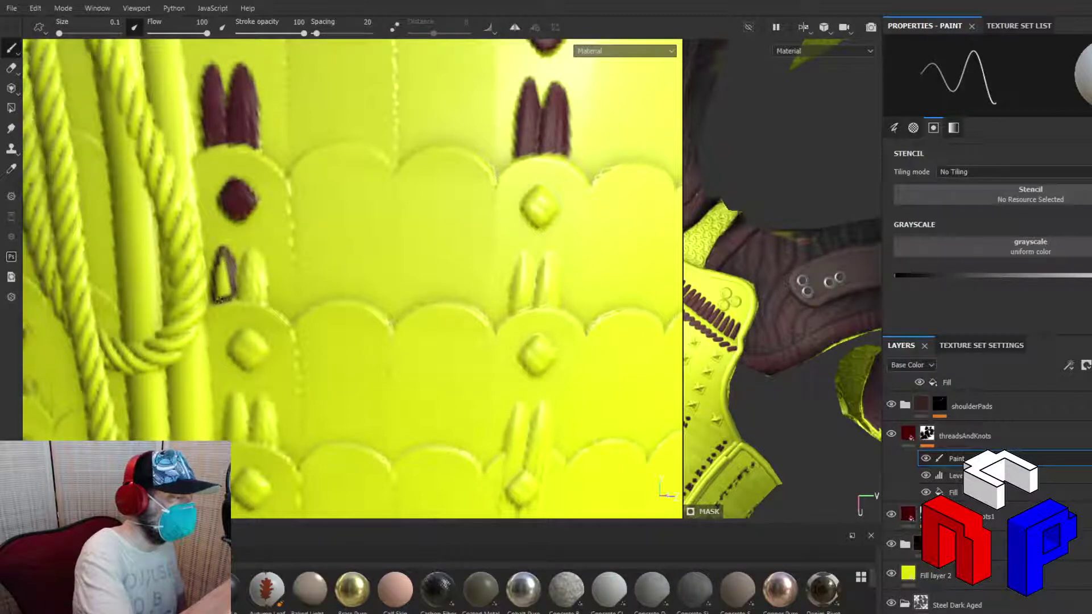
mouse_move(228, 279)
mouse_down()
mouse_move(223, 250)
mouse_move(220, 287)
mouse_move(217, 276)
mouse_move(230, 297)
mouse_move(255, 253)
mouse_move(263, 295)
mouse_move(257, 258)
mouse_up()
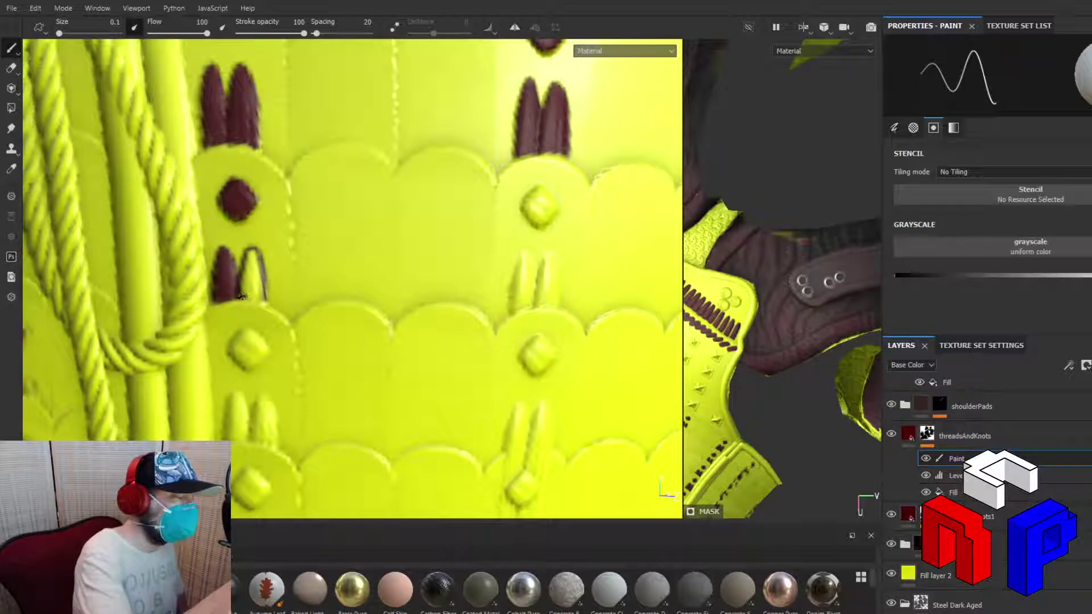
mouse_move(242, 296)
mouse_down()
mouse_move(263, 302)
mouse_move(249, 253)
mouse_move(243, 287)
mouse_move(254, 265)
mouse_move(255, 290)
mouse_up()
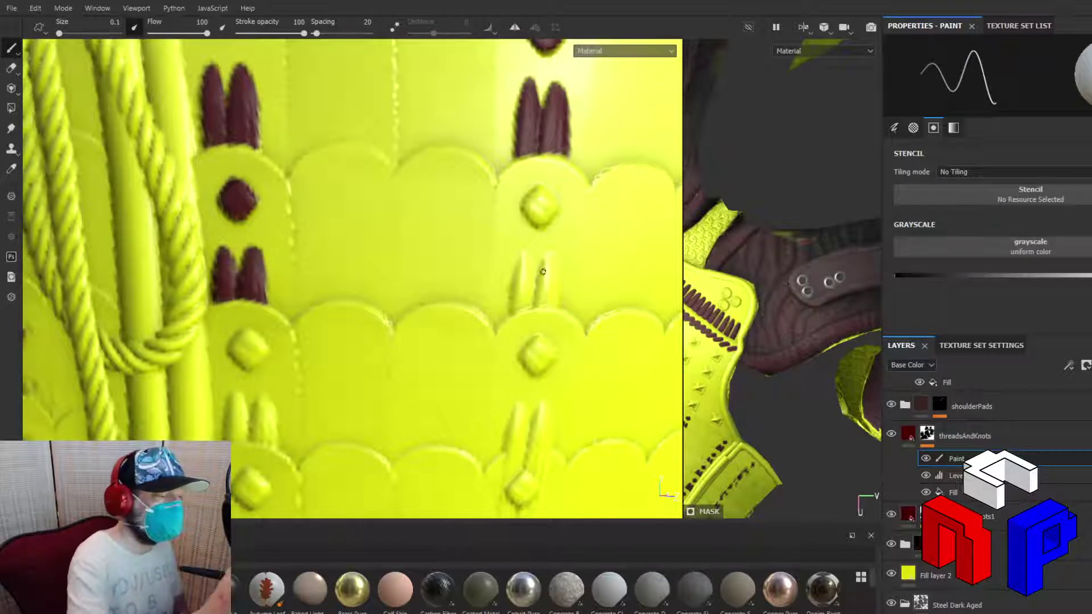
Outline and fill the thread pair and knot on that same plate row in the neighbouring column away from the rope
mouse_move(511, 311)
mouse_down()
mouse_move(522, 252)
mouse_move(532, 300)
mouse_move(530, 265)
mouse_move(518, 299)
mouse_move(527, 266)
mouse_move(525, 298)
mouse_move(517, 278)
mouse_move(558, 282)
mouse_move(558, 296)
mouse_move(559, 267)
mouse_move(543, 257)
mouse_up()
mouse_move(538, 303)
mouse_down()
mouse_move(552, 307)
mouse_move(531, 307)
mouse_move(542, 282)
mouse_move(555, 293)
mouse_move(543, 263)
mouse_up()
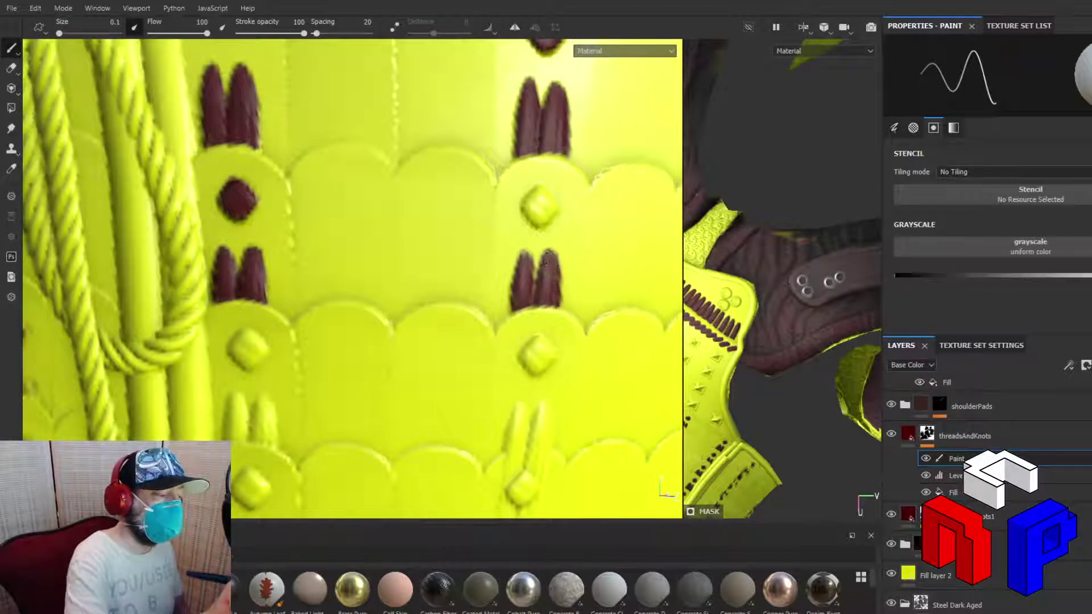
mouse_move(521, 204)
mouse_down()
mouse_move(534, 224)
mouse_move(550, 217)
mouse_move(539, 187)
mouse_move(523, 204)
mouse_move(531, 191)
mouse_move(546, 212)
mouse_up()
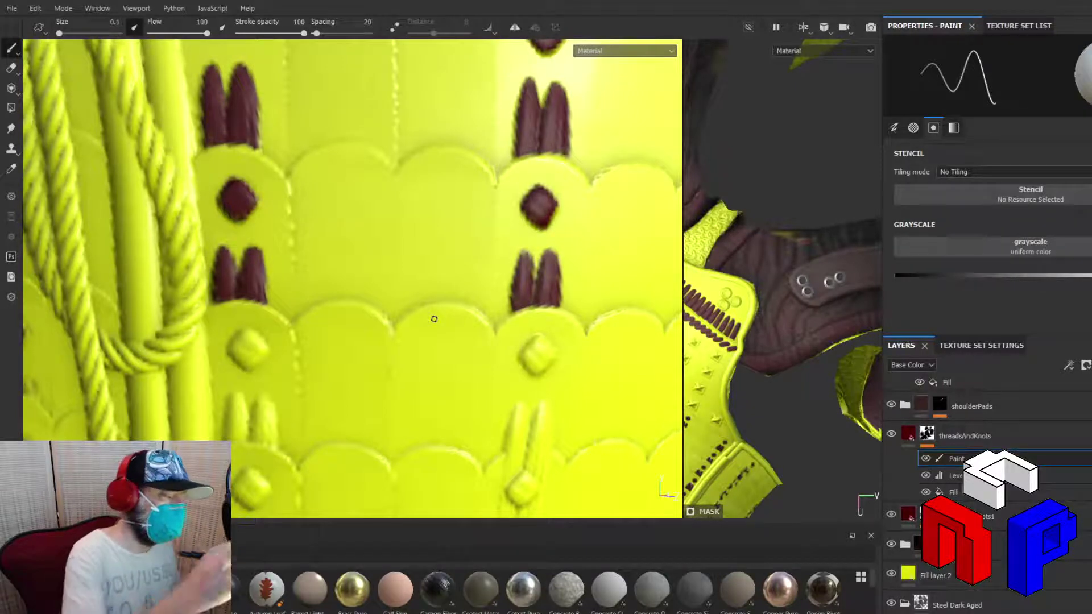
Outline and fill the knot and both threads one plate row lower in the column beside the hanging rope
mouse_move(231, 341)
mouse_down()
mouse_move(253, 365)
mouse_move(266, 350)
mouse_move(250, 330)
mouse_move(262, 341)
mouse_move(233, 347)
mouse_move(243, 330)
mouse_move(250, 340)
mouse_move(241, 330)
mouse_move(242, 361)
mouse_move(250, 341)
mouse_move(259, 346)
mouse_move(251, 335)
mouse_move(247, 344)
mouse_up()
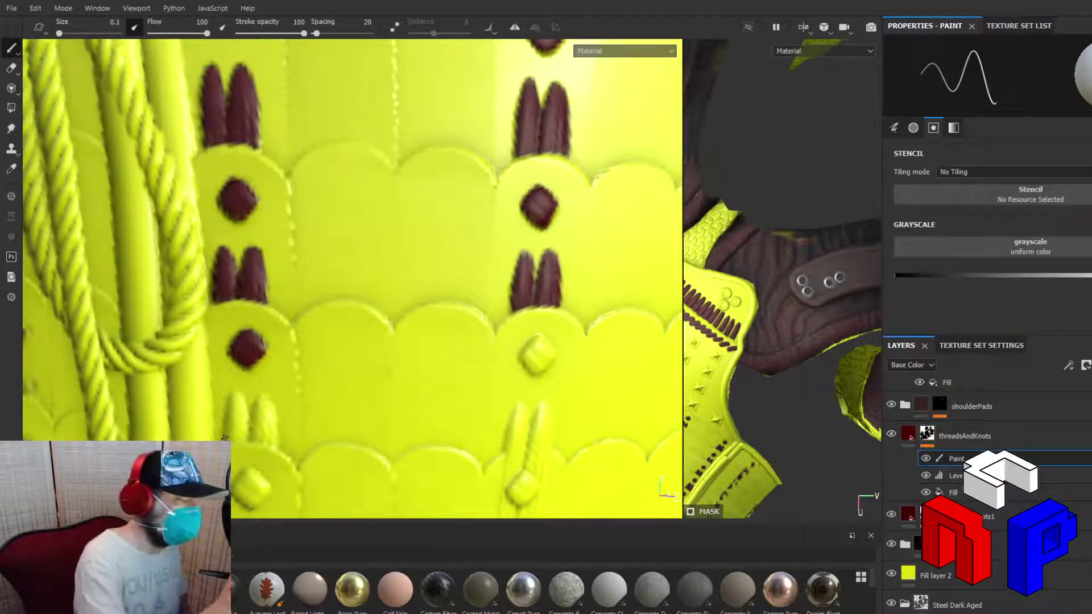
mouse_move(225, 430)
mouse_down()
mouse_move(238, 391)
mouse_move(245, 427)
mouse_move(238, 394)
mouse_move(228, 435)
mouse_move(238, 399)
mouse_move(234, 429)
mouse_move(233, 418)
mouse_up()
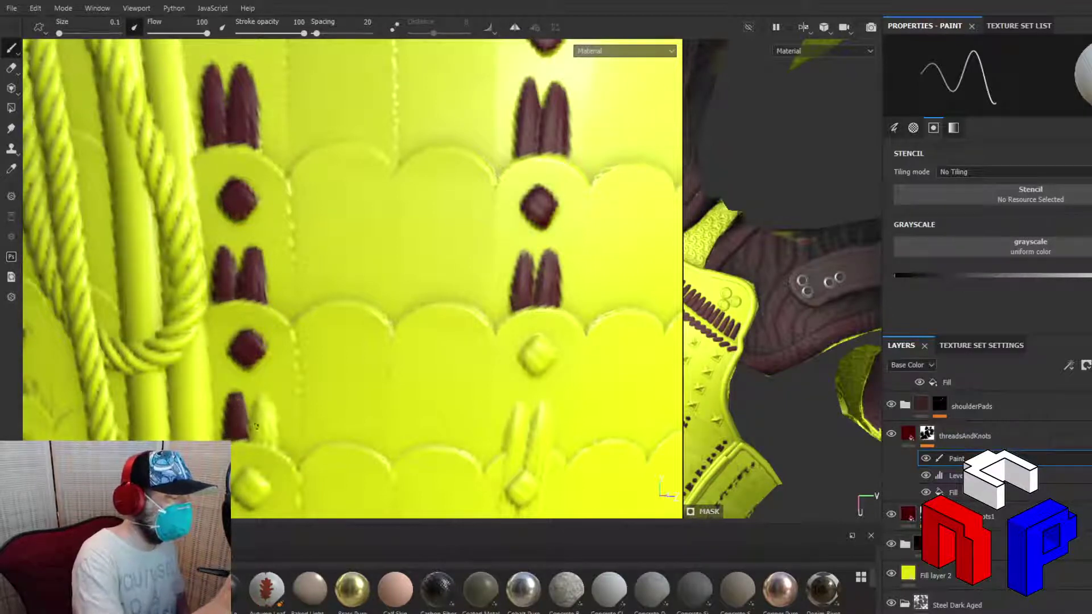
mouse_move(256, 410)
mouse_down()
mouse_move(258, 402)
mouse_move(275, 434)
mouse_move(277, 413)
mouse_move(260, 400)
mouse_move(250, 436)
mouse_move(271, 421)
mouse_move(266, 404)
mouse_move(259, 432)
mouse_move(273, 441)
mouse_up()
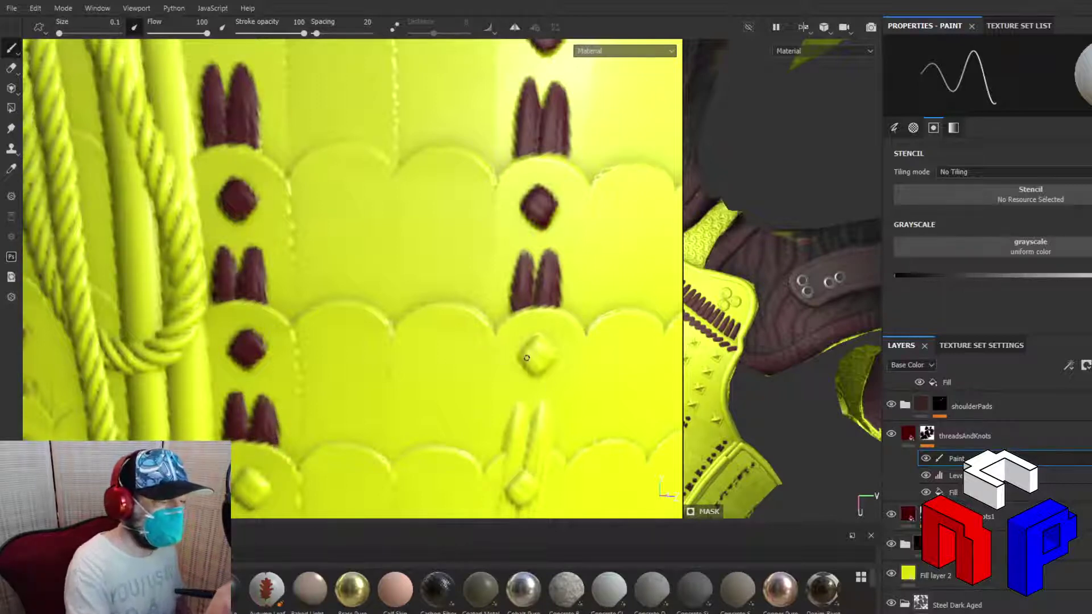
Outline and fill the knot and both threads on that lower plate row in the column farther from the rope
drag(520, 358, 545, 364)
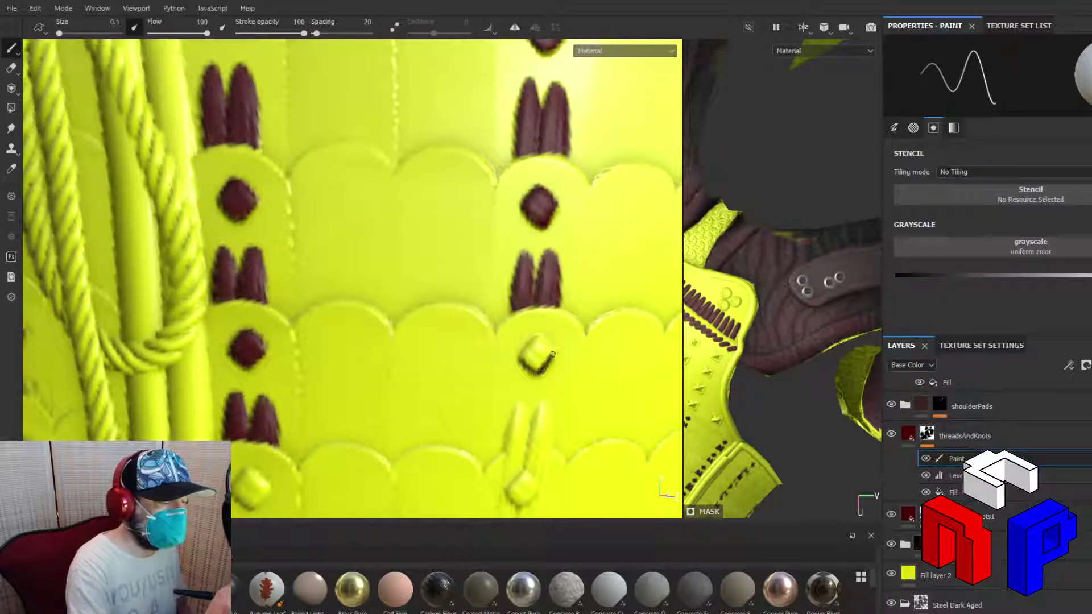
drag(547, 346, 542, 340)
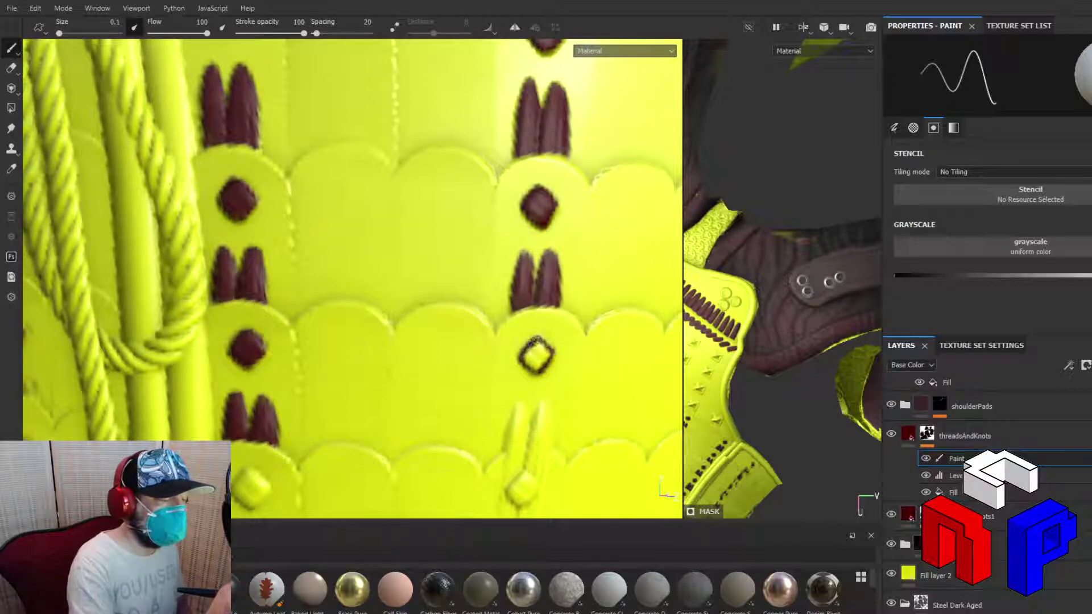
mouse_move(535, 342)
mouse_down()
mouse_move(525, 356)
mouse_move(534, 345)
mouse_move(529, 355)
mouse_move(540, 350)
mouse_move(532, 361)
mouse_move(543, 363)
mouse_up()
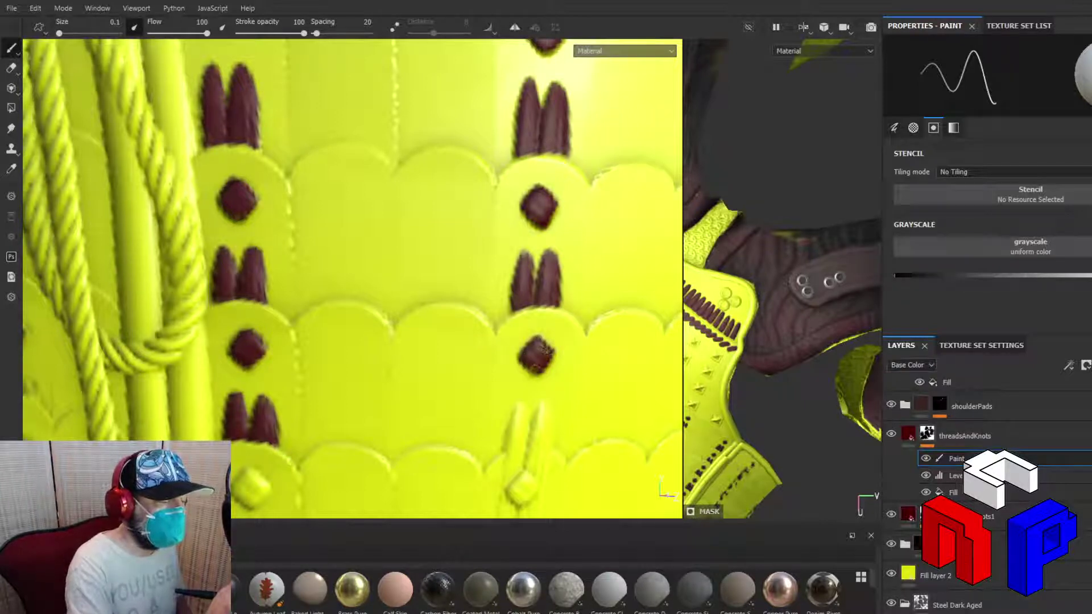
mouse_move(505, 447)
mouse_down()
mouse_move(511, 417)
mouse_move(523, 433)
mouse_move(518, 412)
mouse_move(506, 447)
mouse_move(519, 446)
mouse_move(520, 417)
mouse_move(519, 432)
mouse_up()
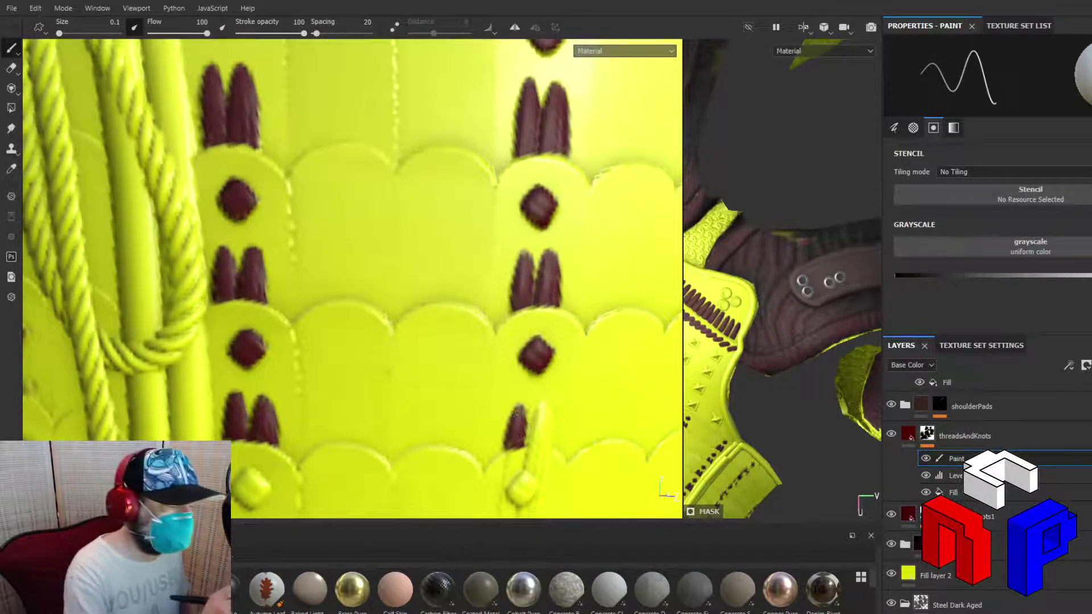
mouse_move(518, 440)
mouse_down()
mouse_move(537, 413)
mouse_move(548, 442)
mouse_move(539, 411)
mouse_up()
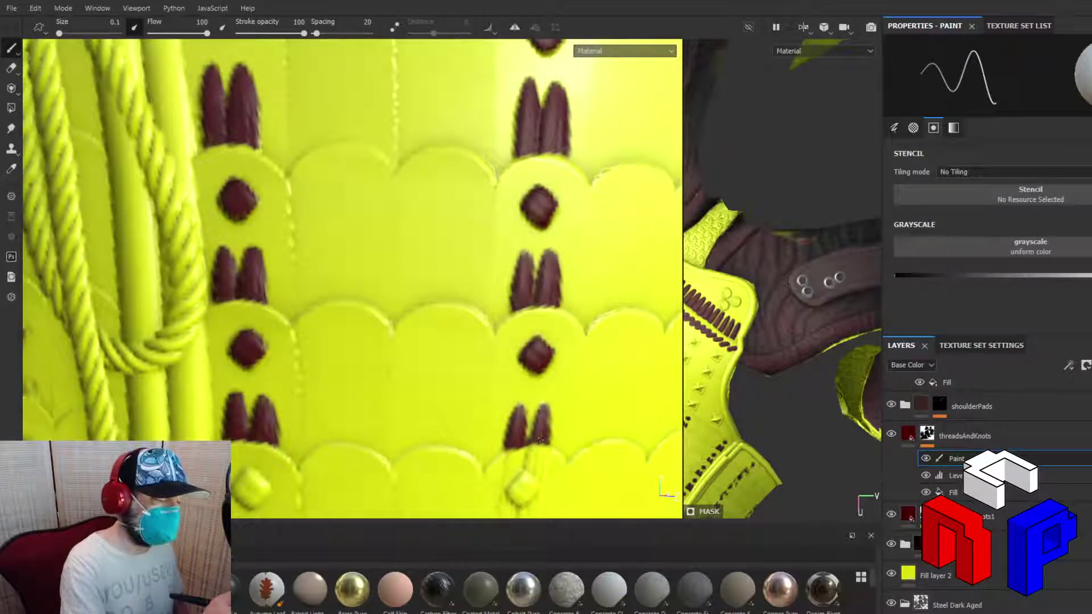
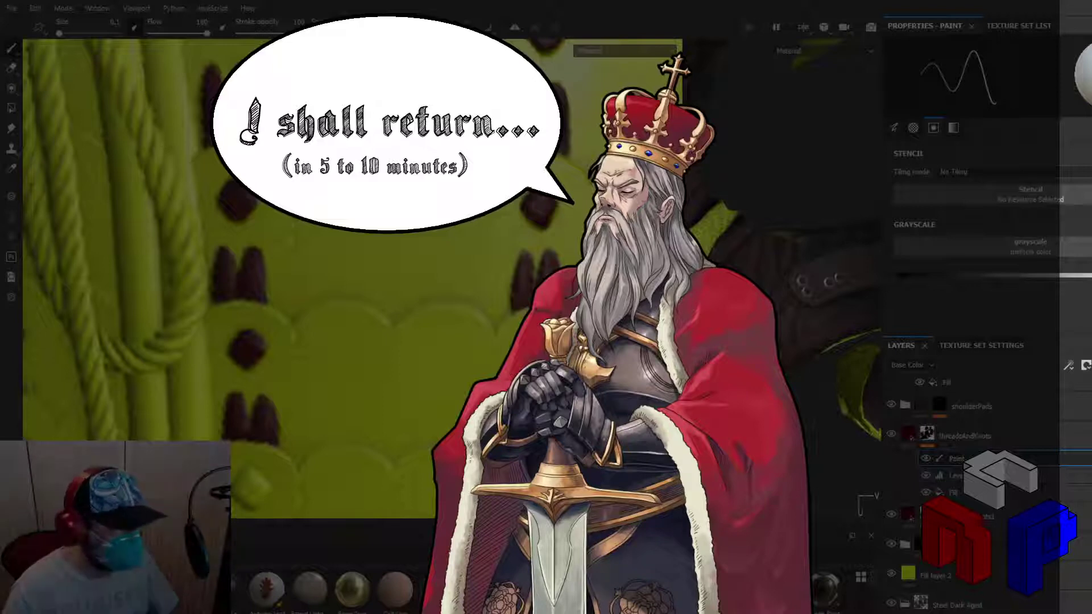
Around the torso, outline and fill the two unfinished thread pairs in the column beside the other vertical trim
scroll(562, 346, down, 5)
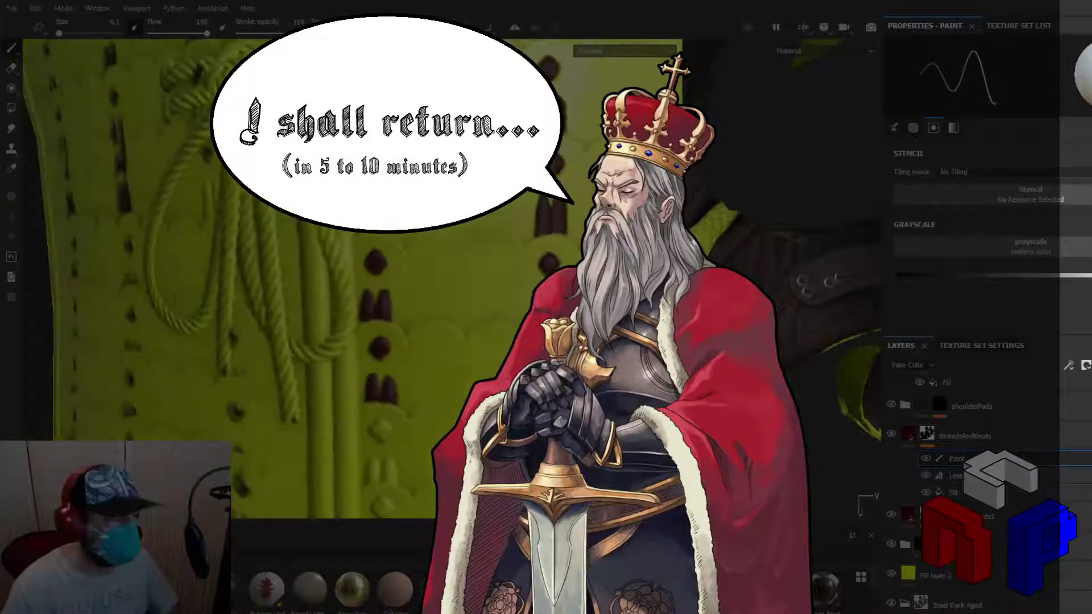
alt+middle_drag(601, 335, 508, 338)
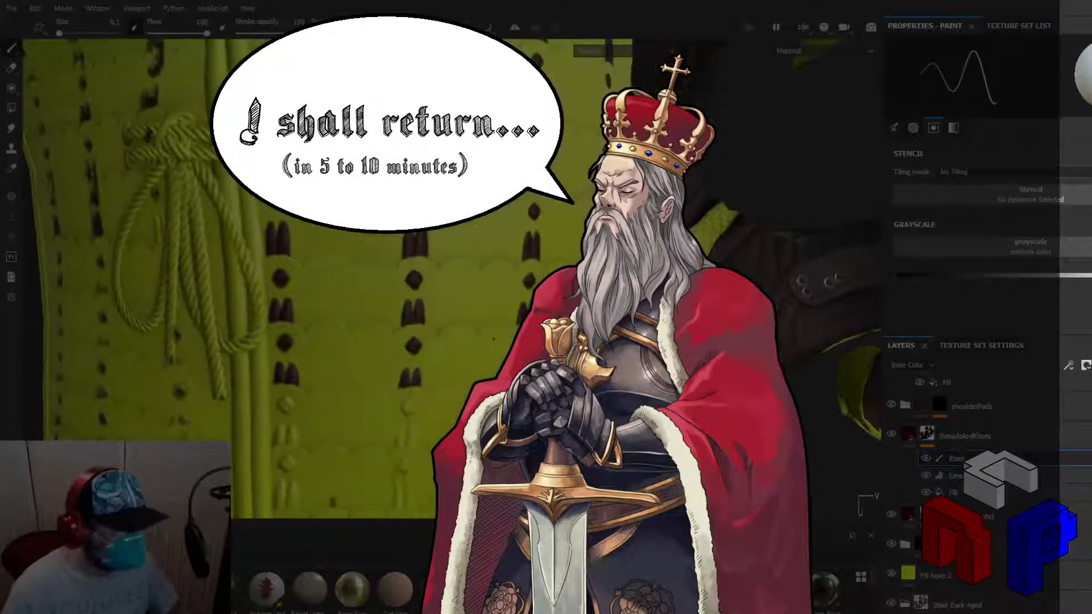
scroll(507, 339, down, 3)
alt+drag(507, 338, 402, 334)
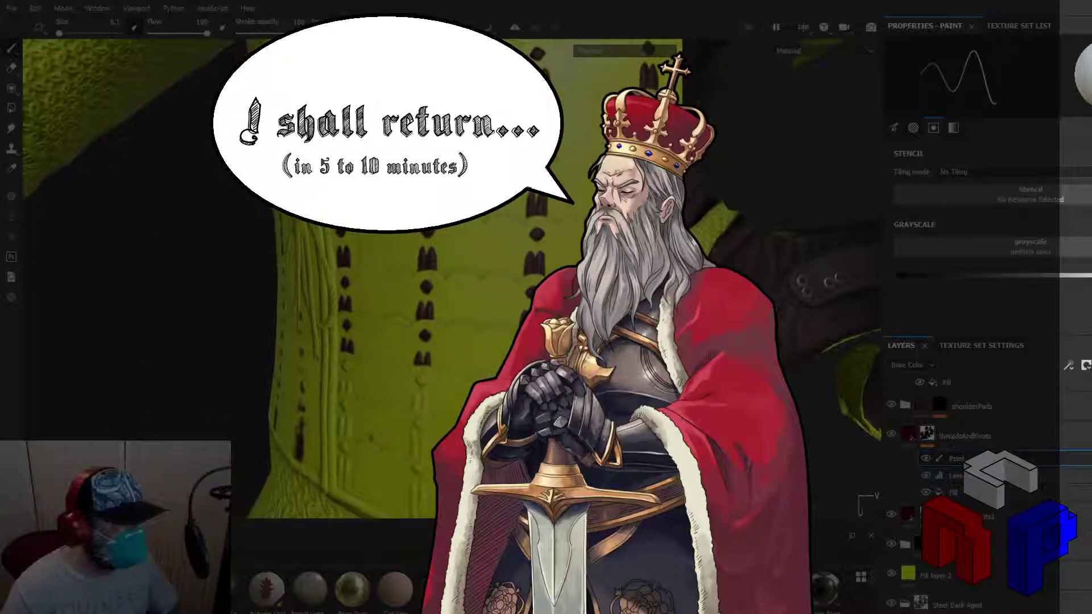
alt+middle_drag(403, 334, 346, 331)
alt+drag(508, 339, 420, 339)
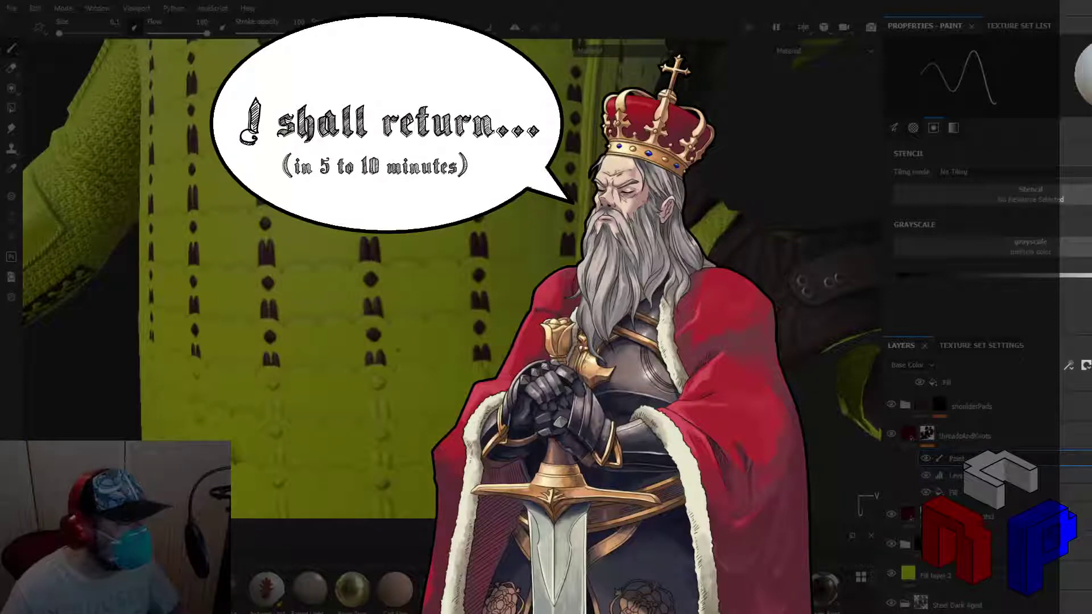
alt+drag(318, 285, 257, 241)
scroll(302, 293, up, 5)
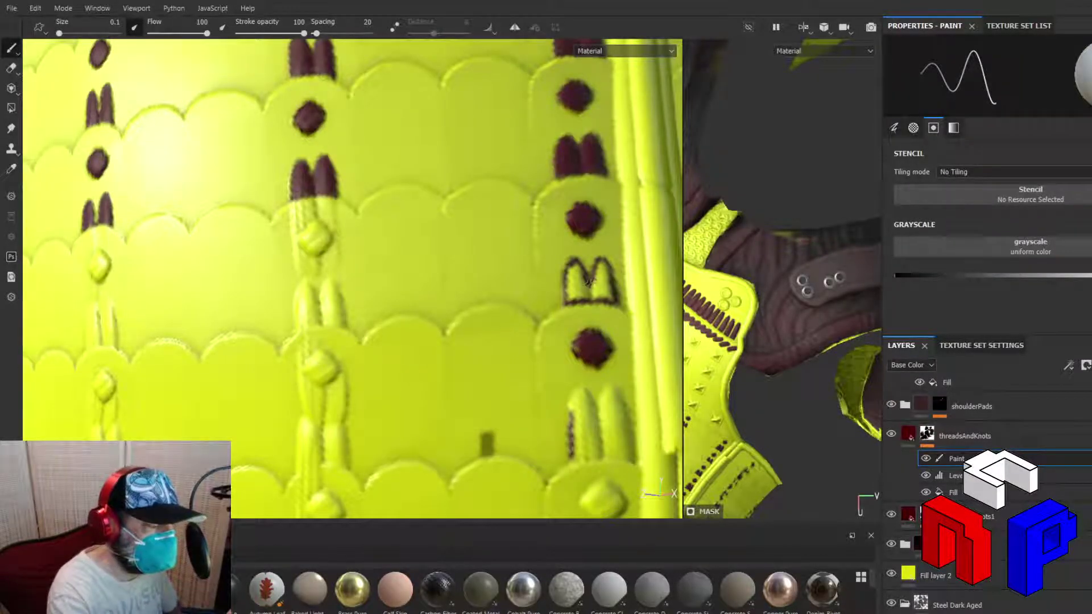
mouse_move(589, 281)
mouse_down()
mouse_move(604, 267)
mouse_move(610, 295)
mouse_move(607, 274)
mouse_move(606, 293)
mouse_move(605, 276)
mouse_move(592, 294)
mouse_move(608, 297)
mouse_move(568, 295)
mouse_move(577, 266)
mouse_move(586, 293)
mouse_move(570, 265)
mouse_up()
mouse_move(573, 413)
mouse_down()
mouse_move(583, 389)
mouse_move(595, 421)
mouse_move(573, 458)
mouse_move(635, 458)
mouse_move(609, 455)
mouse_move(601, 403)
mouse_move(610, 391)
mouse_move(630, 441)
mouse_up()
mouse_move(630, 452)
mouse_down()
mouse_move(622, 408)
mouse_move(575, 420)
mouse_move(577, 452)
mouse_move(581, 398)
mouse_move(580, 449)
mouse_move(582, 403)
mouse_move(591, 455)
mouse_move(585, 399)
mouse_move(600, 449)
mouse_move(606, 414)
mouse_move(607, 451)
mouse_move(610, 415)
mouse_move(622, 450)
mouse_move(614, 405)
mouse_move(623, 431)
mouse_up()
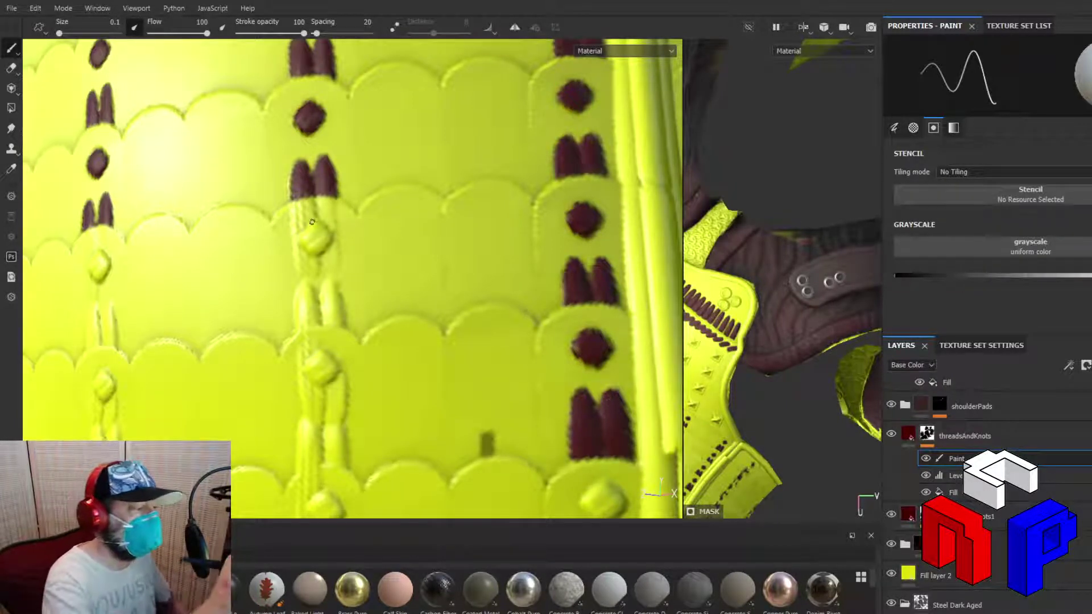
Outline and fill the first unmasked knot and its thread pair in the next column to the left of that trim column
drag(303, 237, 315, 253)
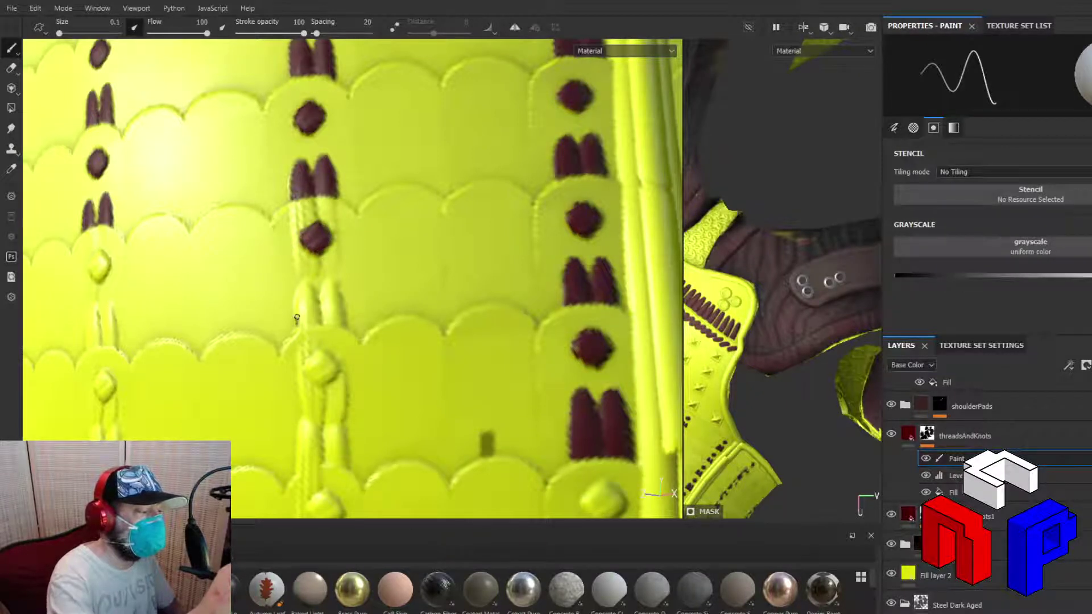
mouse_move(295, 317)
mouse_down()
mouse_move(311, 283)
mouse_move(319, 323)
mouse_up()
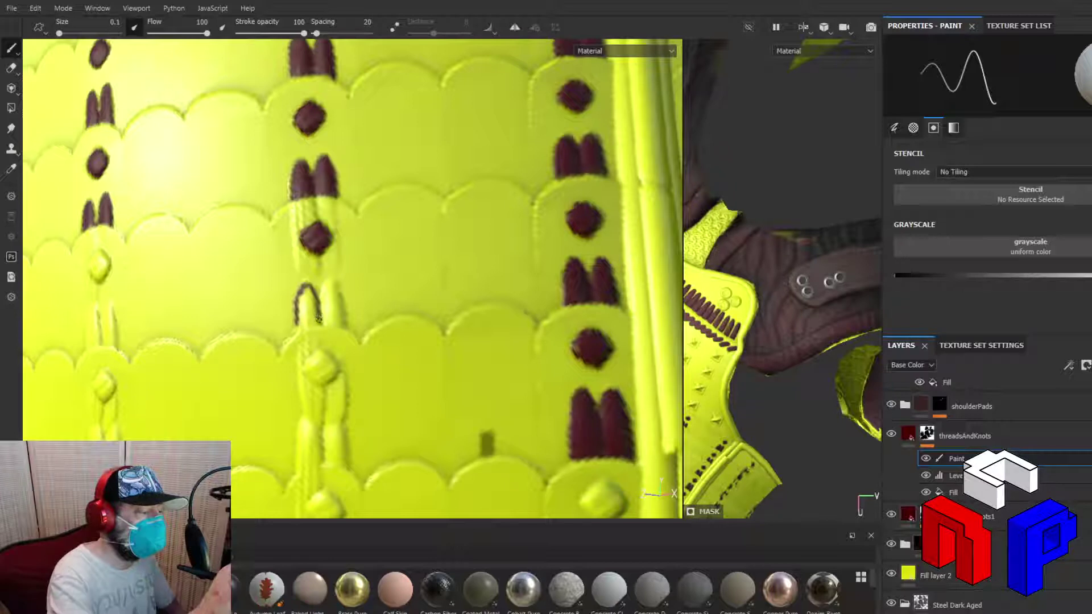
mouse_move(311, 283)
mouse_down()
mouse_move(298, 323)
mouse_move(316, 322)
mouse_move(311, 292)
mouse_move(302, 306)
mouse_move(323, 284)
mouse_move(322, 301)
mouse_move(324, 286)
mouse_move(338, 295)
mouse_move(345, 325)
mouse_move(325, 318)
mouse_move(342, 324)
mouse_move(335, 287)
mouse_move(331, 319)
mouse_up()
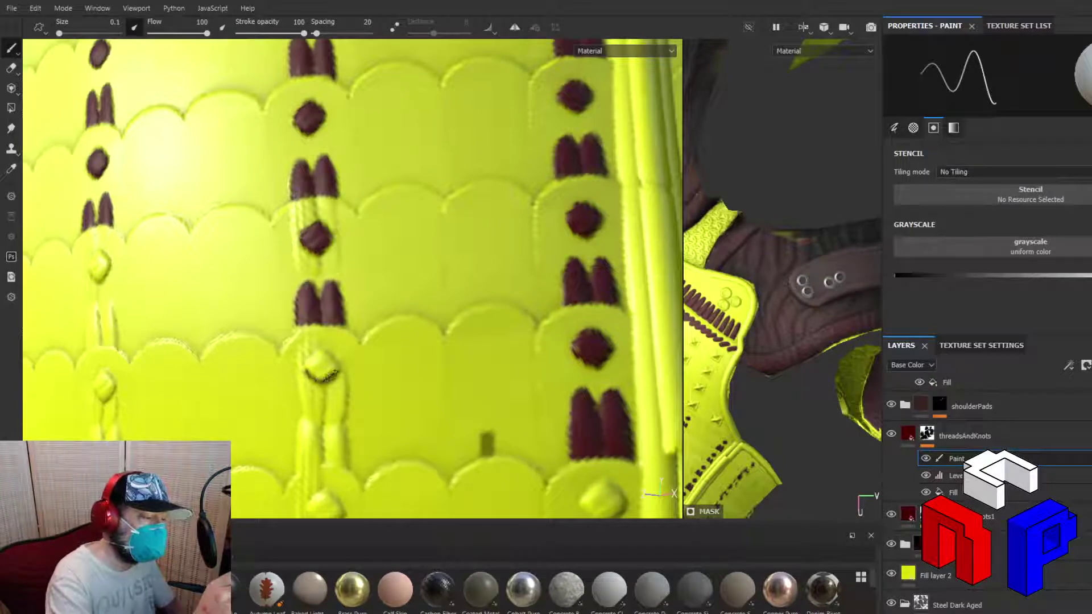
Outline and fill the knot and both threads one plate row lower in that second column from the trim
drag(330, 358, 327, 383)
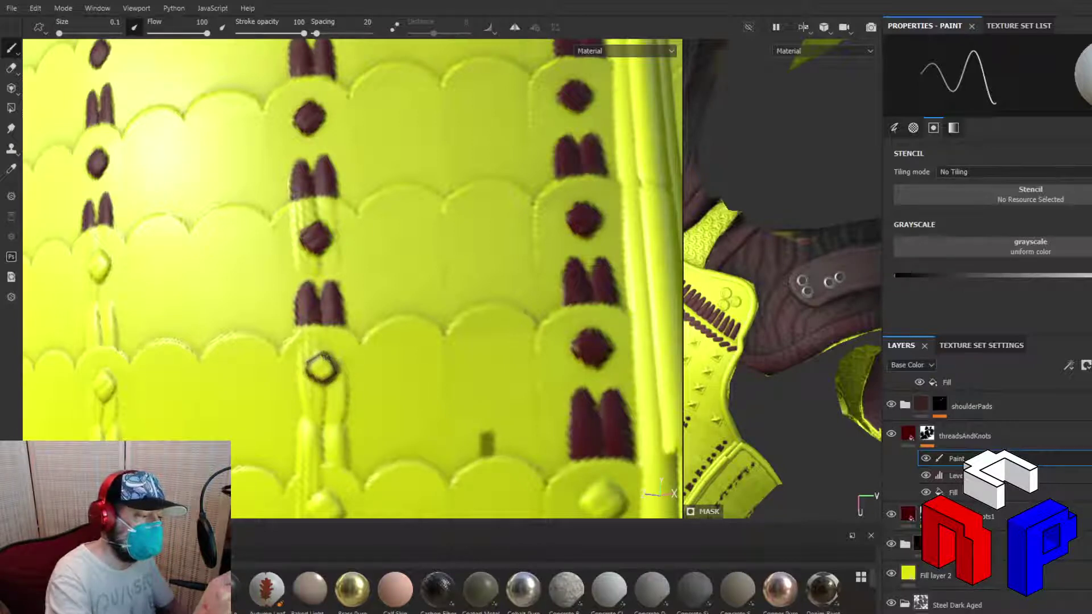
drag(329, 358, 333, 372)
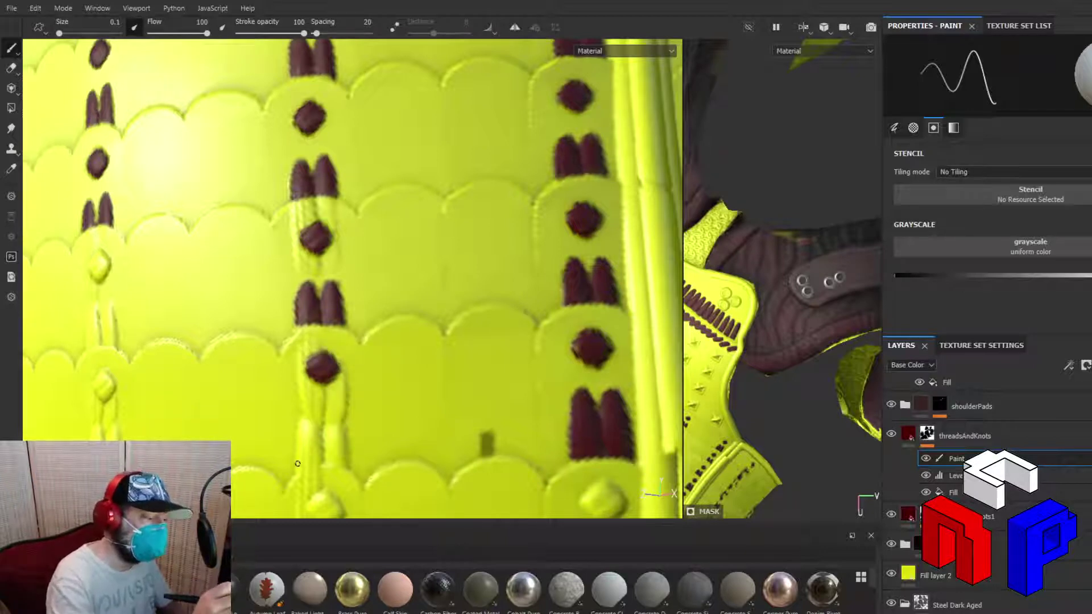
mouse_move(298, 466)
mouse_down()
mouse_move(305, 418)
mouse_move(322, 457)
mouse_move(306, 424)
mouse_up()
drag(301, 467, 349, 460)
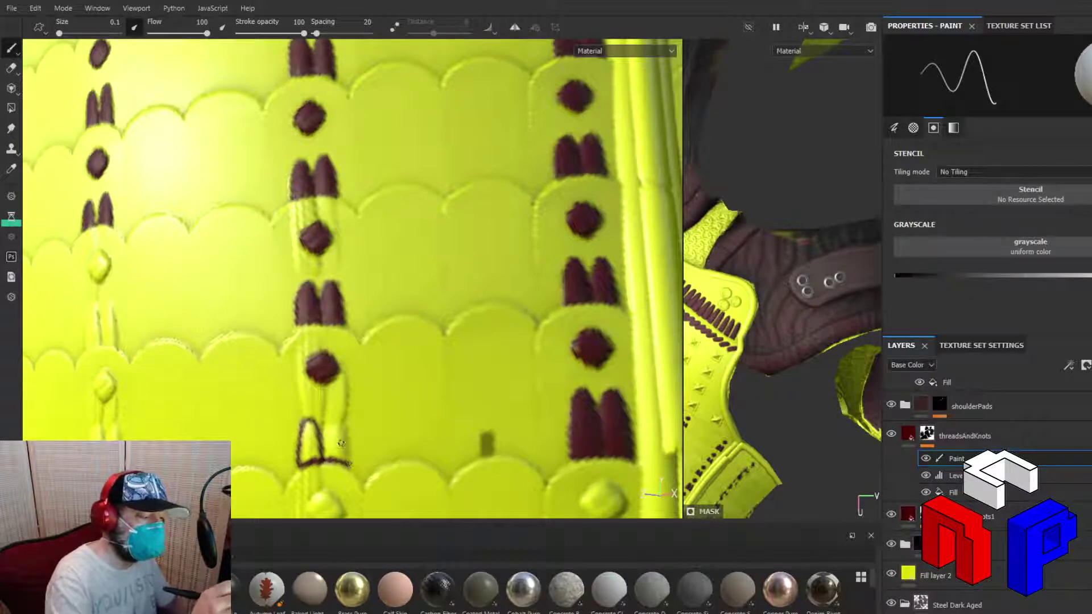
mouse_move(325, 460)
mouse_down()
mouse_move(325, 427)
mouse_move(342, 423)
mouse_move(348, 458)
mouse_move(333, 427)
mouse_move(309, 463)
mouse_move(305, 425)
mouse_up()
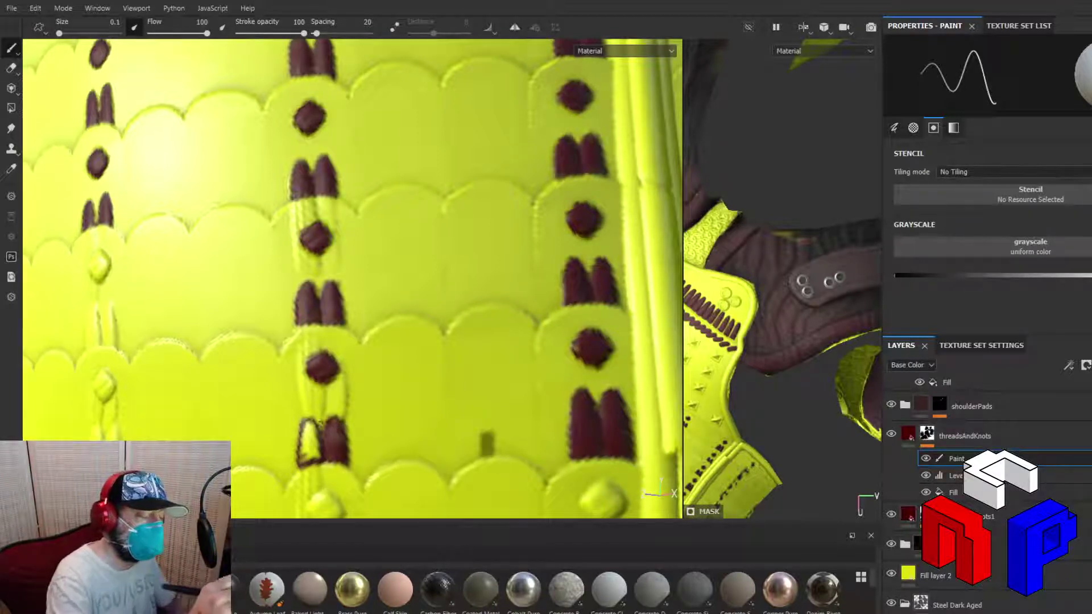
mouse_move(304, 458)
mouse_down()
mouse_move(305, 426)
mouse_move(307, 461)
mouse_move(309, 436)
mouse_move(318, 455)
mouse_move(307, 428)
mouse_up()
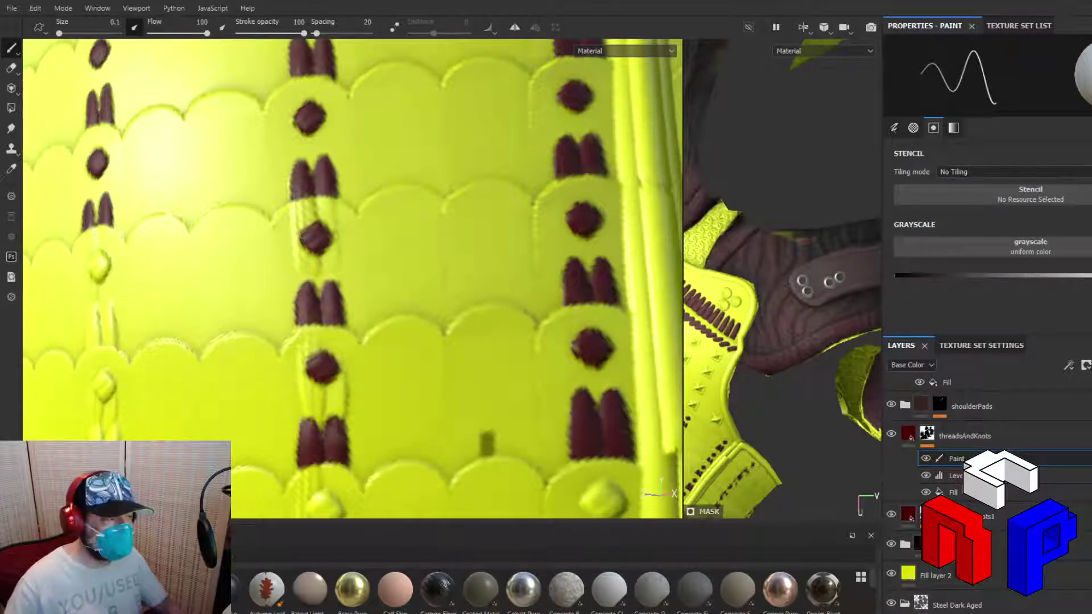
Outline and fill the first unmasked knot and its threads in the third column from the trim
alt+drag(319, 324, 437, 254)
mouse_move(69, 316)
alt+mouse_down()
mouse_move(241, 275)
mouse_move(278, 305)
mouse_move(307, 287)
alt+mouse_up()
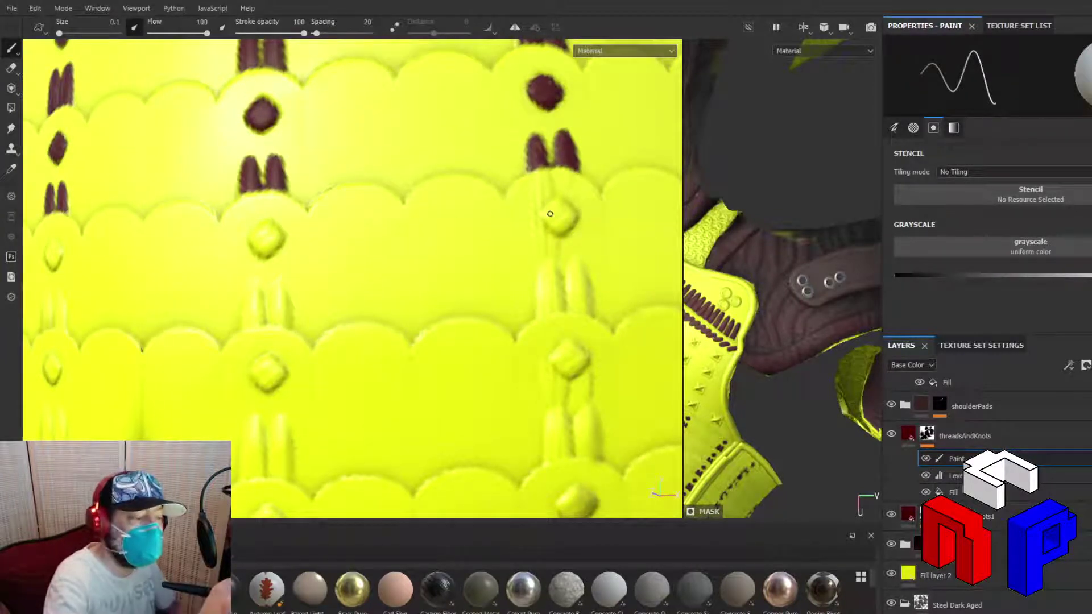
mouse_move(544, 216)
mouse_down()
mouse_move(557, 230)
mouse_move(574, 208)
mouse_up()
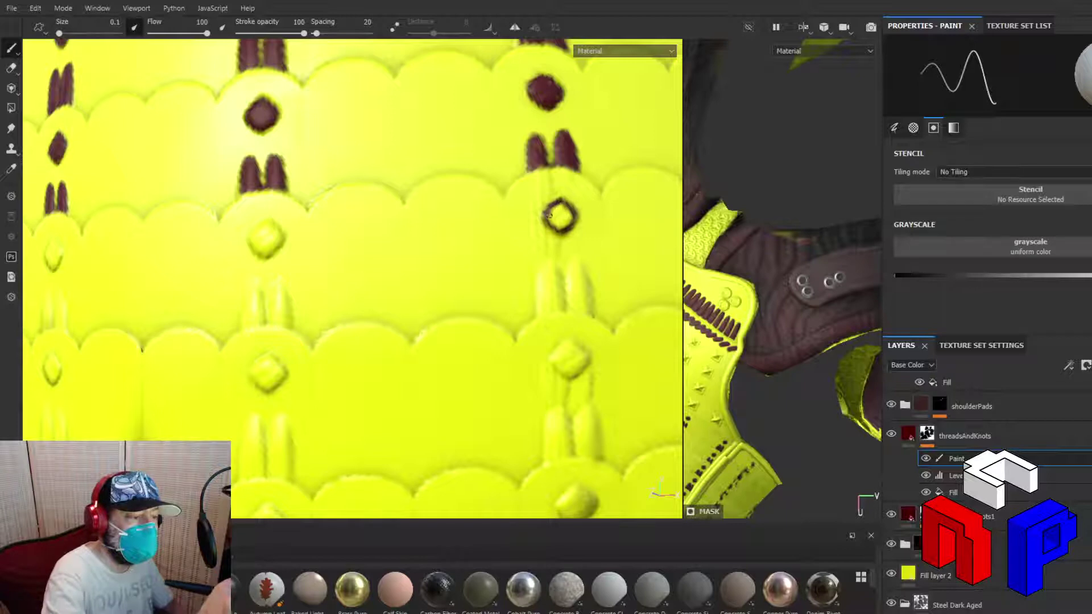
drag(548, 215, 567, 208)
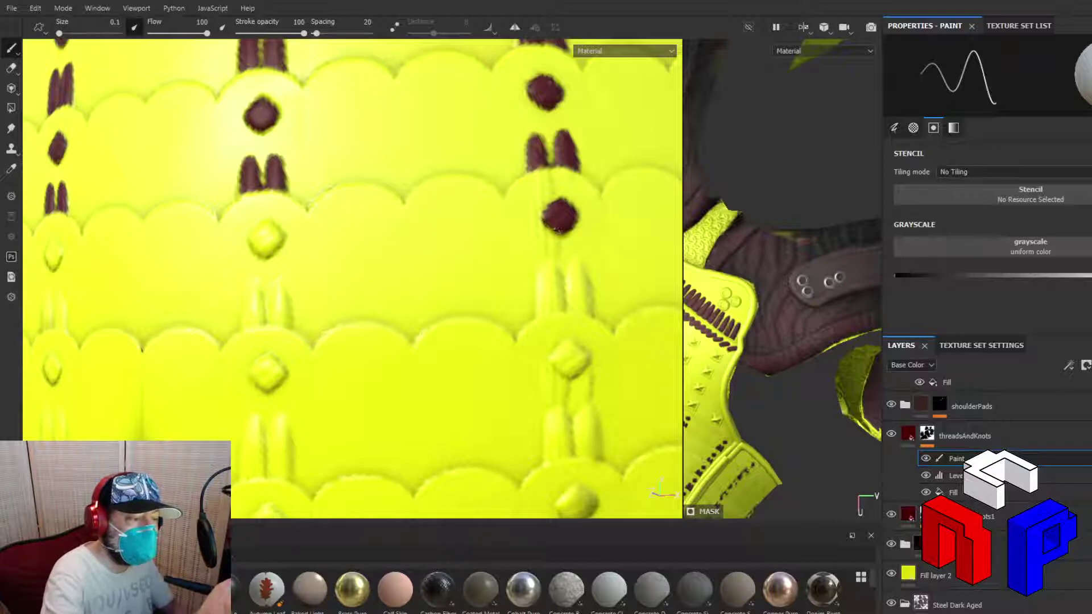
mouse_move(541, 310)
mouse_down()
mouse_move(542, 265)
mouse_move(558, 270)
mouse_move(561, 299)
mouse_move(548, 261)
mouse_move(542, 315)
mouse_move(591, 315)
mouse_up()
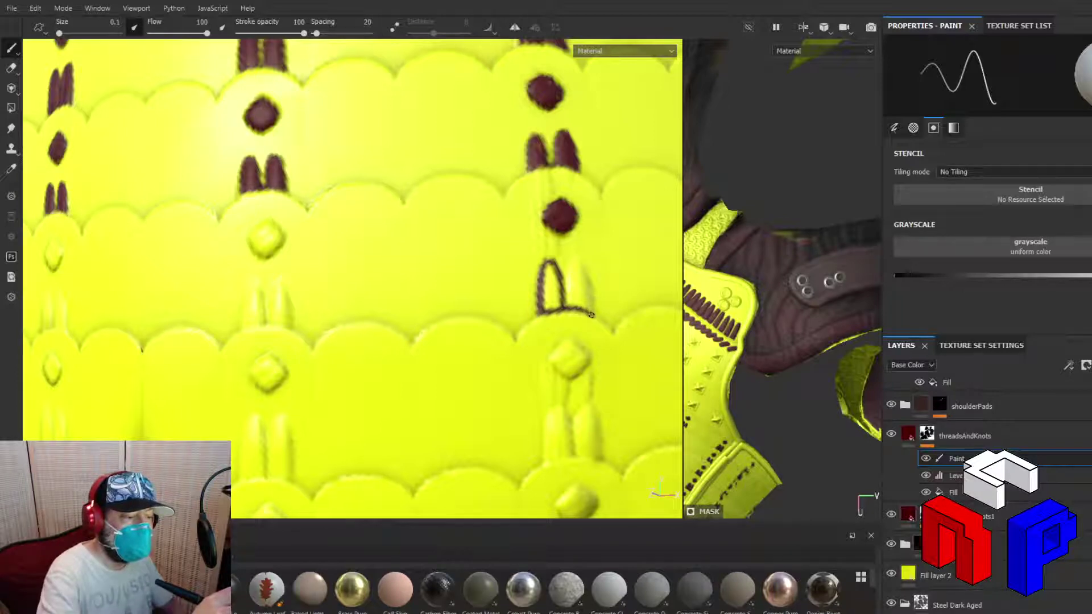
mouse_move(546, 287)
mouse_down()
mouse_move(547, 267)
mouse_move(558, 304)
mouse_move(553, 287)
mouse_move(548, 307)
mouse_move(550, 283)
mouse_up()
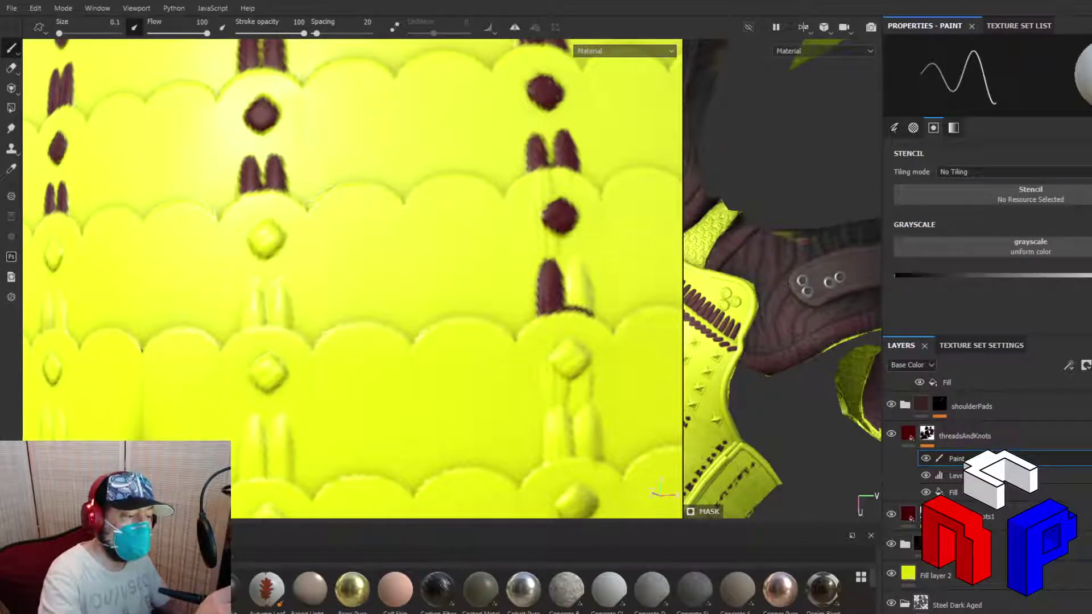
On the threadsAndKnots mask, finish filling the upper pair's unfinished thread in the right column and paint in the round knot below it
mouse_move(564, 279)
mouse_down()
mouse_move(570, 262)
mouse_move(584, 266)
mouse_move(589, 308)
mouse_move(589, 293)
mouse_move(569, 282)
mouse_move(567, 298)
mouse_move(574, 263)
mouse_move(588, 309)
mouse_move(579, 274)
mouse_move(567, 301)
mouse_move(576, 290)
mouse_up()
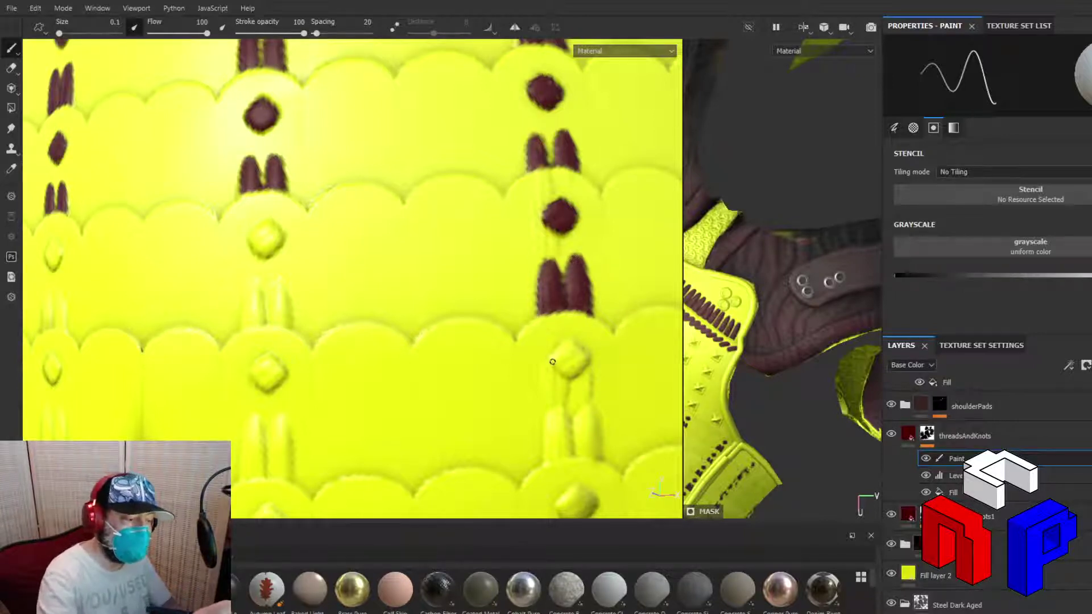
drag(552, 362, 572, 375)
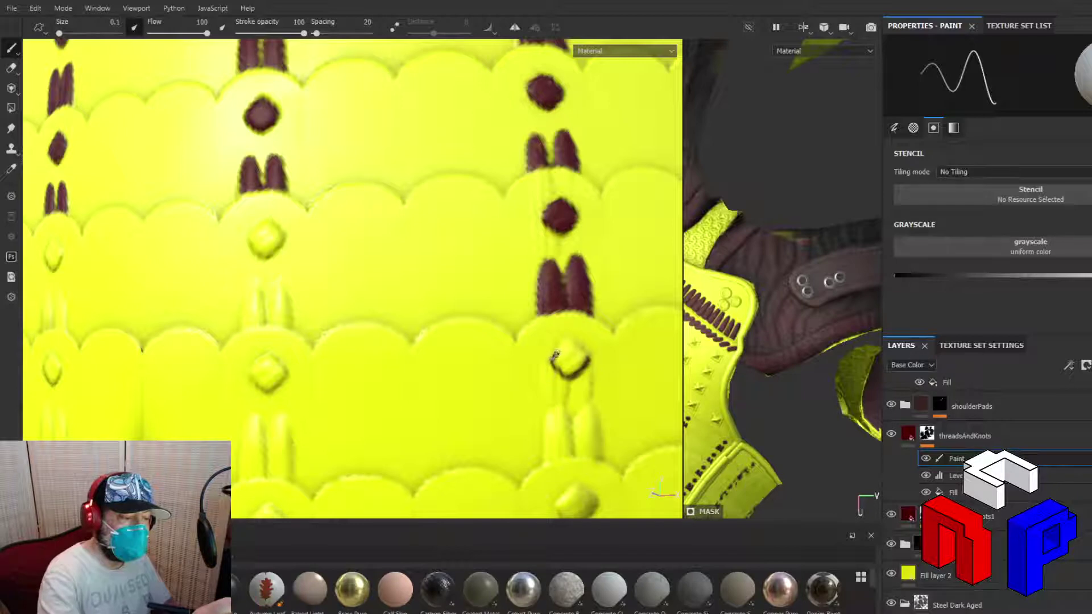
mouse_move(556, 356)
mouse_down()
mouse_move(564, 344)
mouse_move(585, 357)
mouse_move(570, 345)
mouse_move(556, 360)
mouse_move(568, 349)
mouse_move(565, 364)
mouse_move(581, 359)
mouse_up()
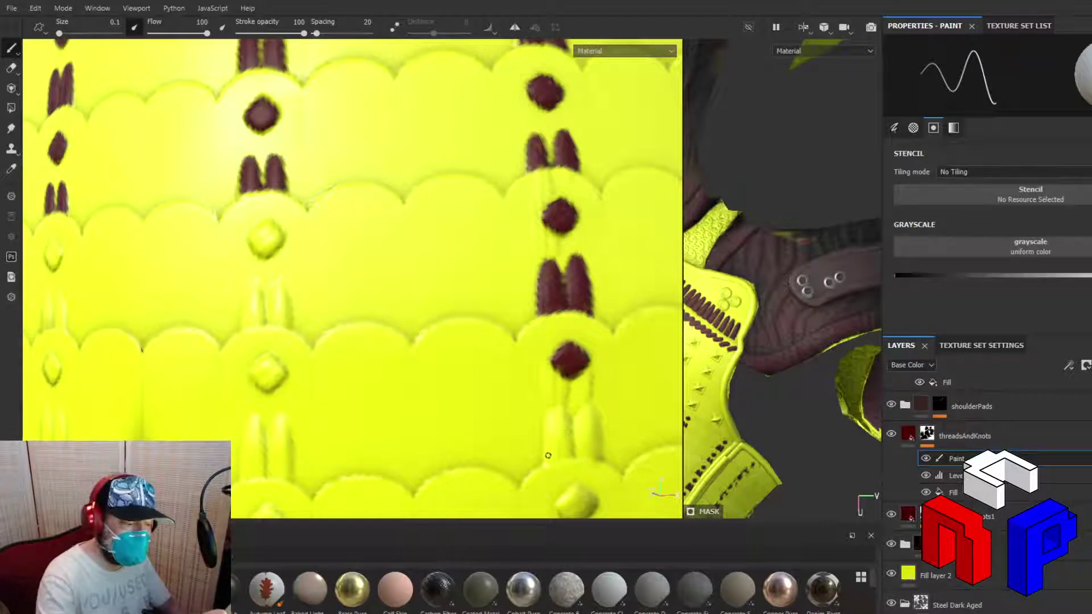
Outline and fill the two threads beneath the lowest painted knot in the right column on the threadsAndKnots mask
mouse_move(545, 459)
mouse_down()
mouse_move(553, 411)
mouse_move(572, 449)
mouse_up()
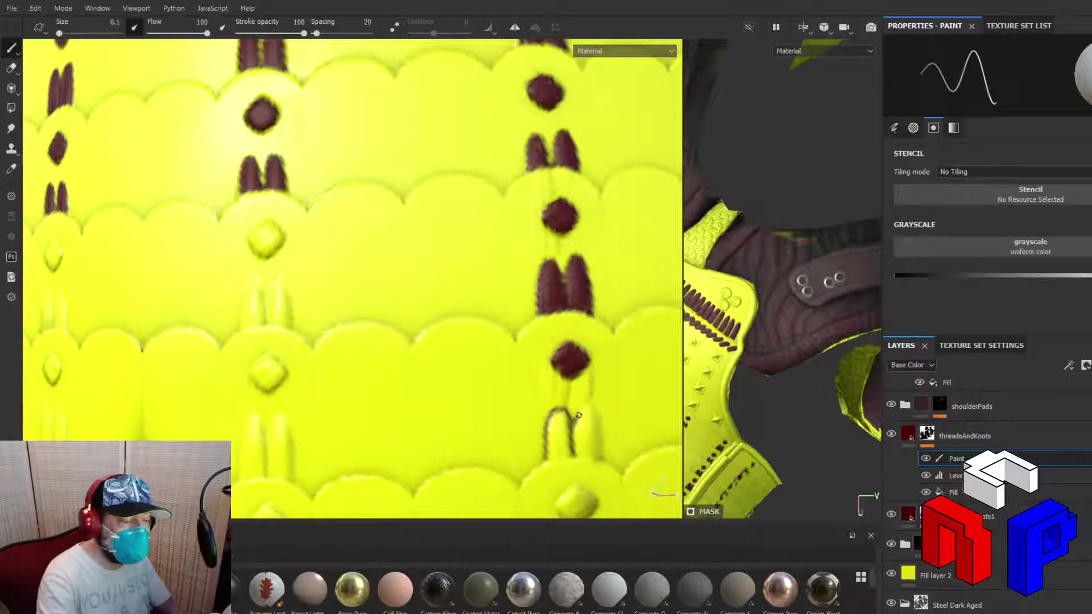
mouse_move(584, 409)
mouse_down()
mouse_move(601, 450)
mouse_move(547, 456)
mouse_move(597, 456)
mouse_up()
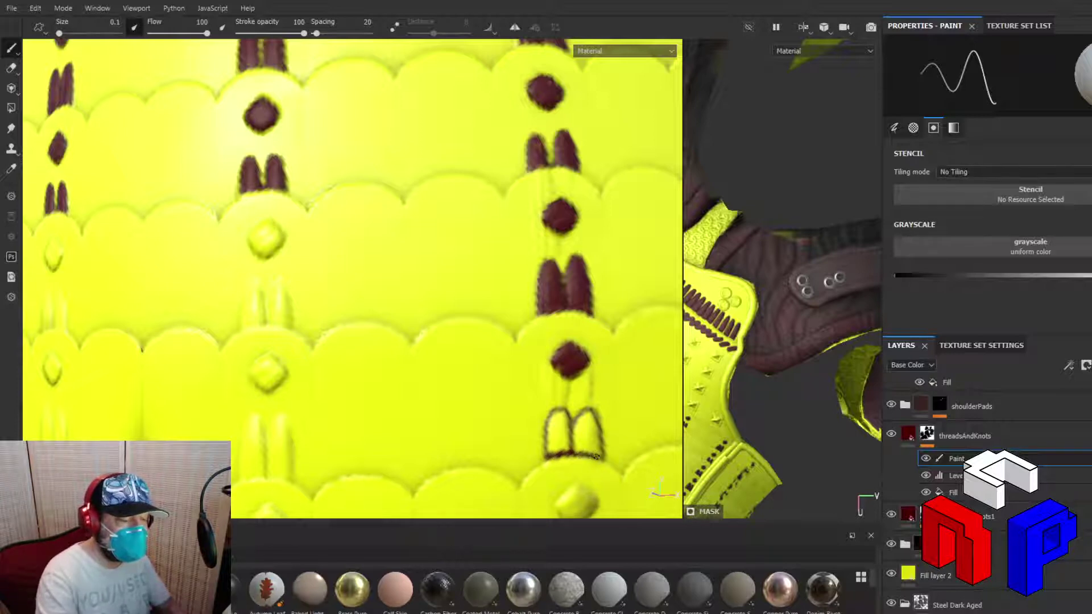
mouse_move(549, 427)
mouse_down()
mouse_move(550, 449)
mouse_move(569, 444)
mouse_move(560, 418)
mouse_up()
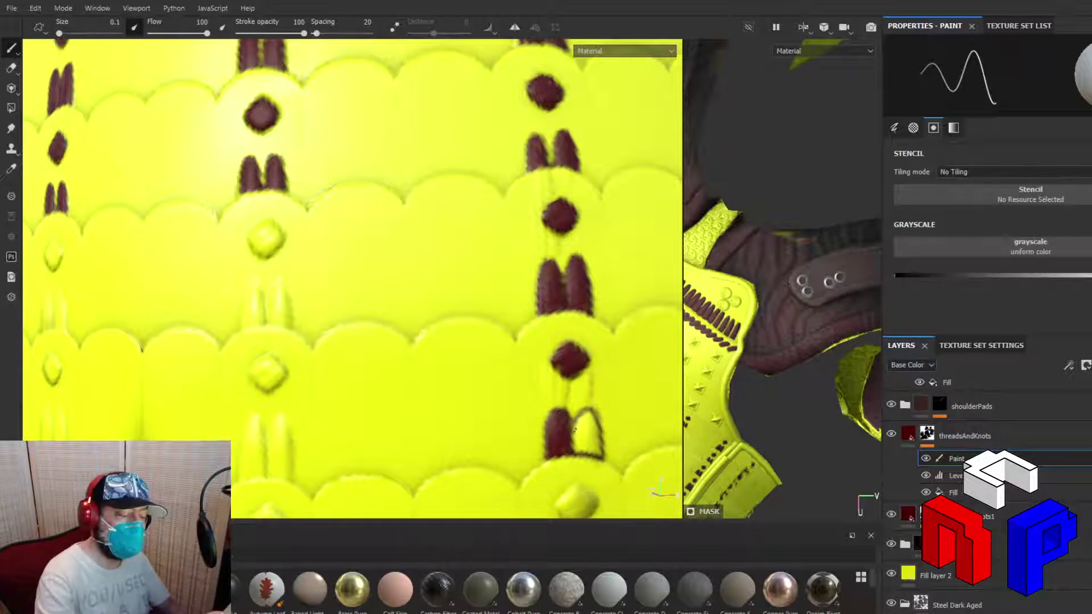
mouse_move(575, 431)
mouse_down()
mouse_move(578, 452)
mouse_move(577, 424)
mouse_move(591, 415)
mouse_move(597, 453)
mouse_move(587, 422)
mouse_move(579, 437)
mouse_move(586, 420)
mouse_move(592, 452)
mouse_up()
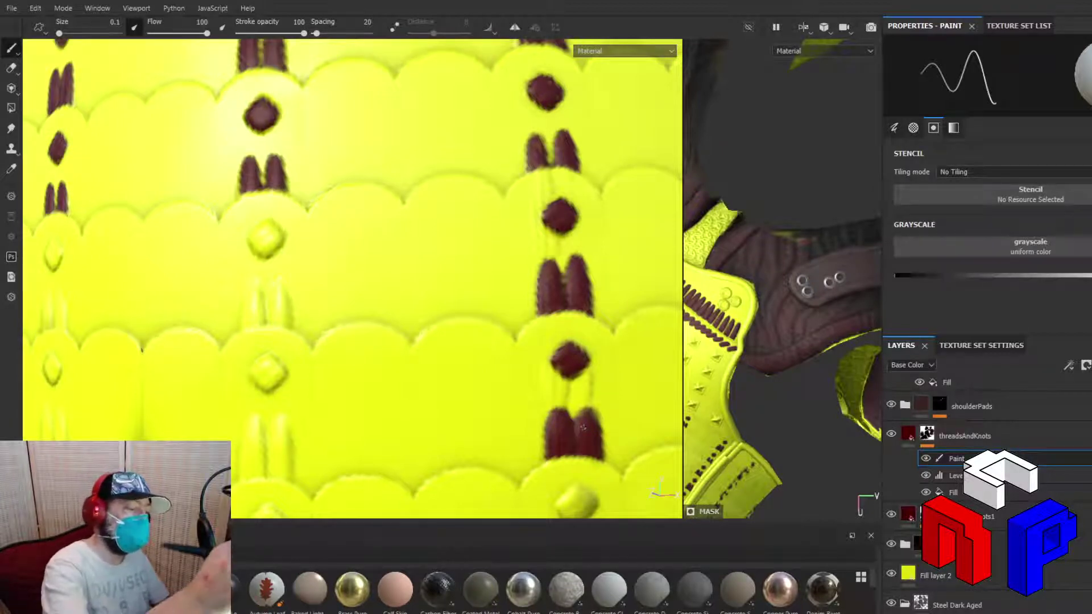
Paint the next unmasked knot in the middle column, plus the pair of threads directly below it
mouse_move(252, 236)
mouse_down()
mouse_move(263, 256)
mouse_move(275, 252)
mouse_move(274, 222)
mouse_move(254, 231)
mouse_move(266, 221)
mouse_move(256, 236)
mouse_move(277, 236)
mouse_move(259, 245)
mouse_up()
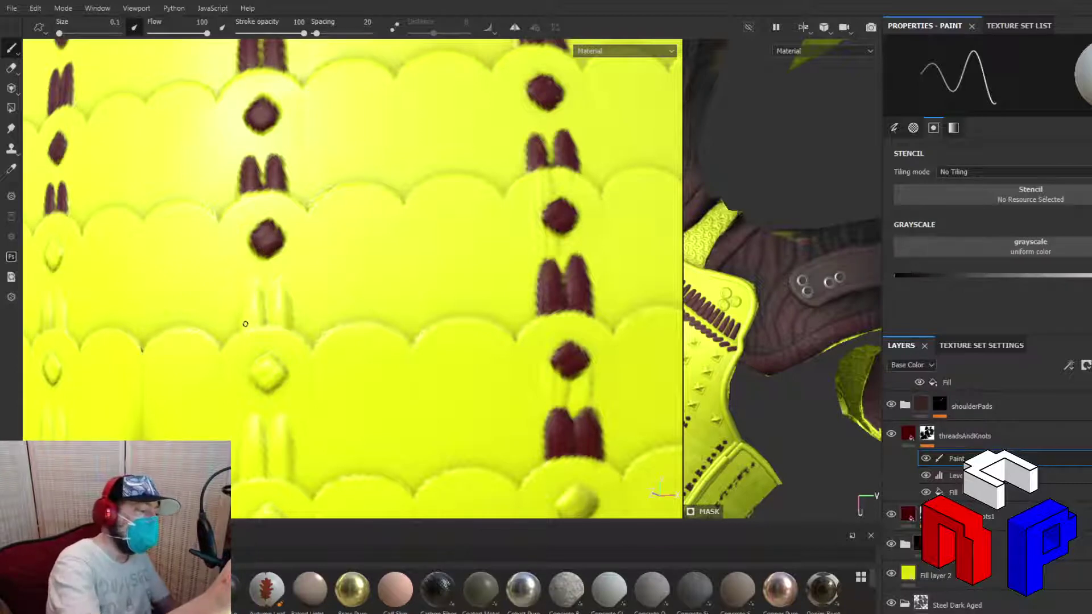
mouse_move(245, 323)
mouse_down()
mouse_move(255, 283)
mouse_move(264, 322)
mouse_move(262, 289)
mouse_up()
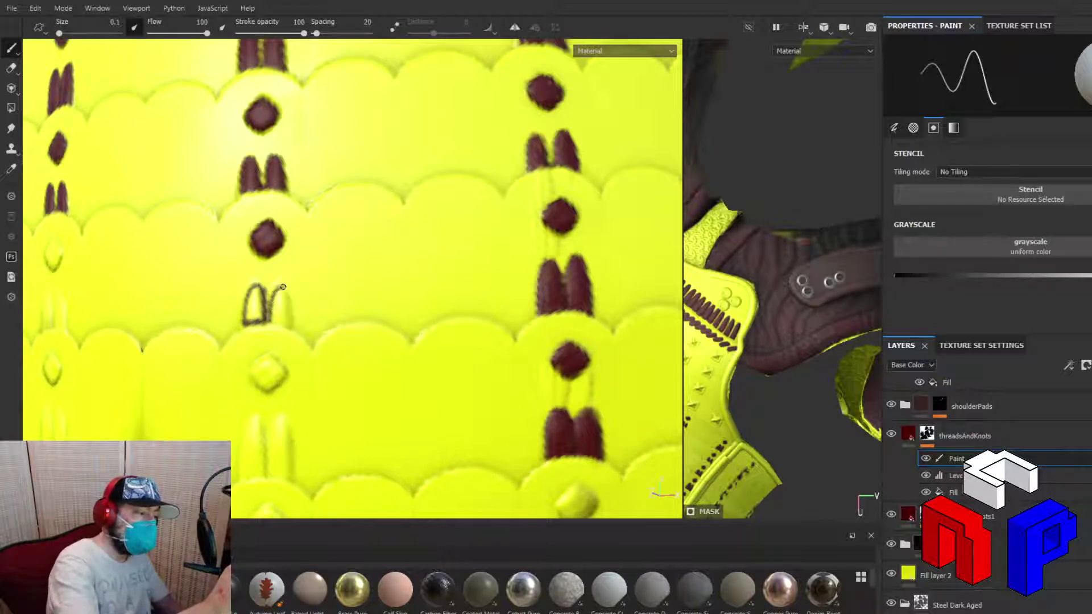
mouse_move(282, 287)
mouse_down()
mouse_move(290, 326)
mouse_move(274, 321)
mouse_up()
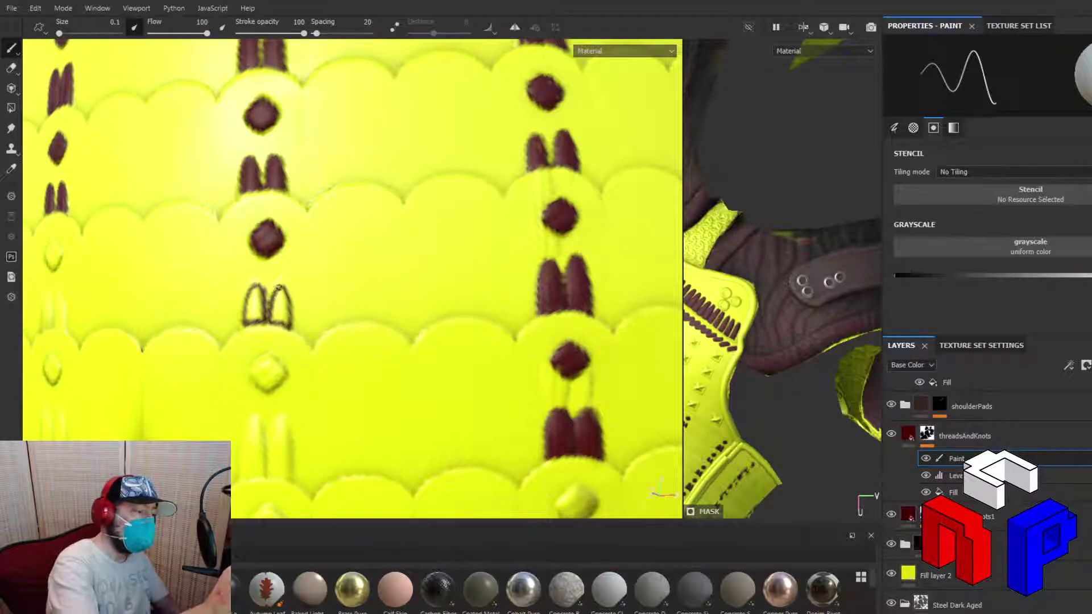
mouse_move(249, 300)
mouse_down()
mouse_move(259, 315)
mouse_move(252, 292)
mouse_up()
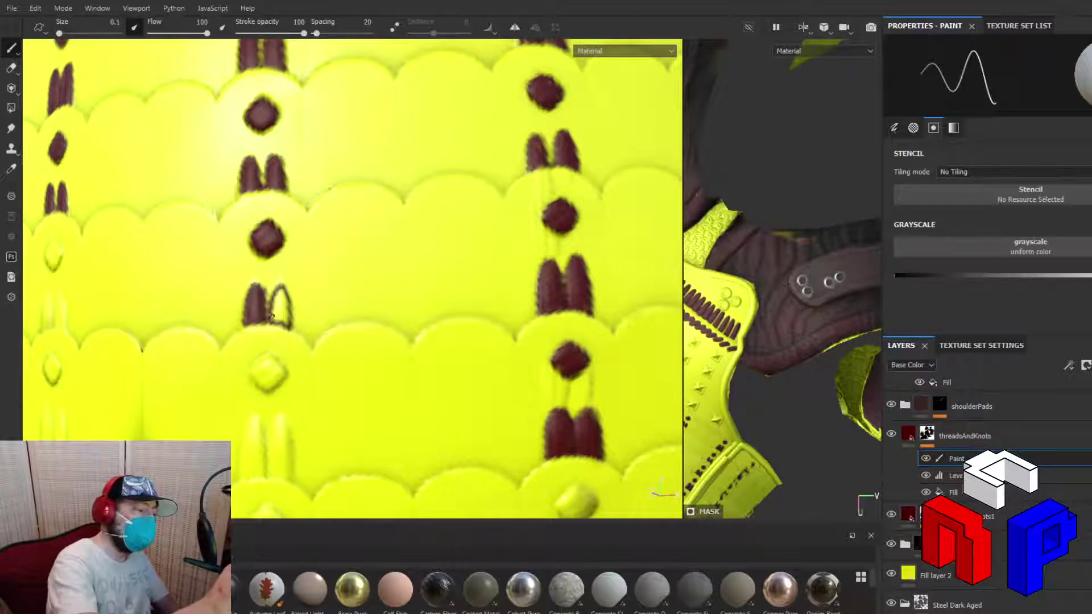
mouse_move(272, 318)
mouse_down()
mouse_move(281, 290)
mouse_move(287, 318)
mouse_move(281, 305)
mouse_up()
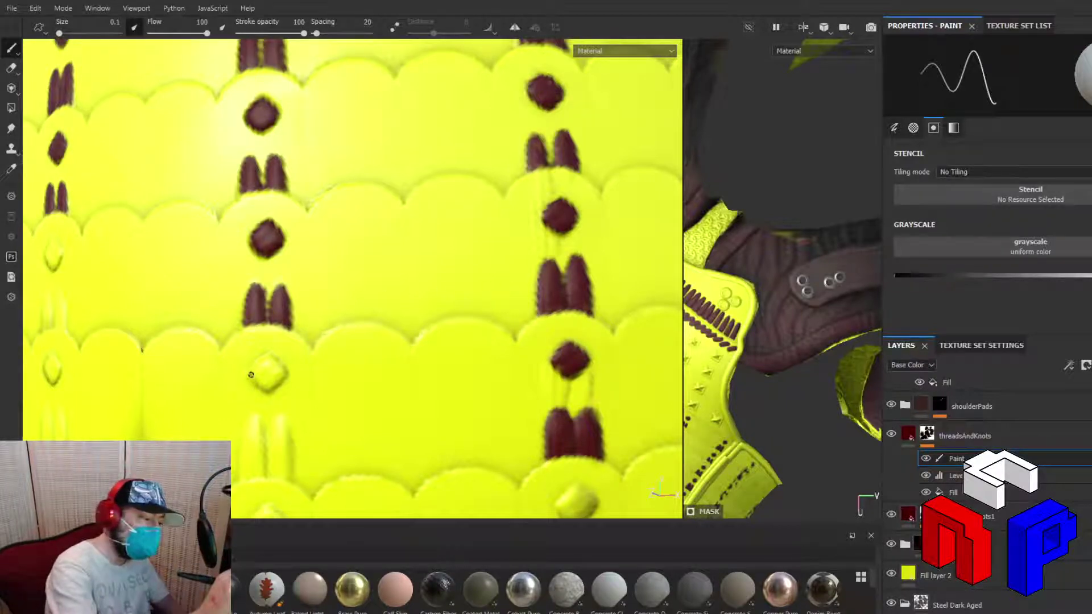
Mask in the following knot one row down in the middle column and outline and fill its two threads
mouse_move(250, 374)
mouse_down()
mouse_move(268, 391)
mouse_move(281, 385)
mouse_move(281, 366)
mouse_move(268, 356)
mouse_move(255, 370)
mouse_move(260, 360)
mouse_up()
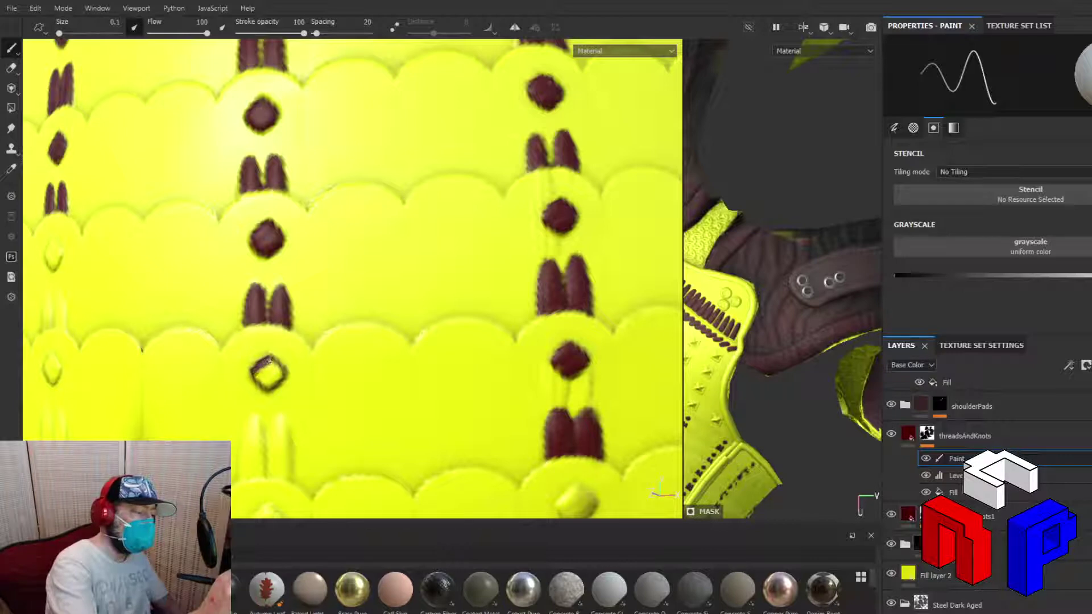
drag(276, 366, 264, 385)
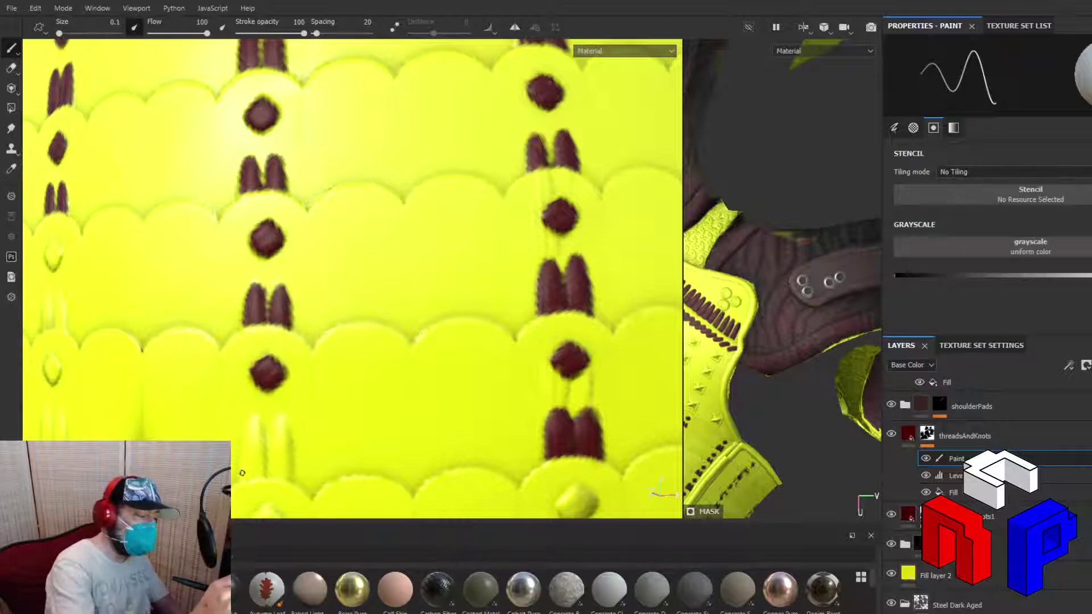
mouse_move(241, 473)
mouse_down()
mouse_move(250, 416)
mouse_move(264, 470)
mouse_up()
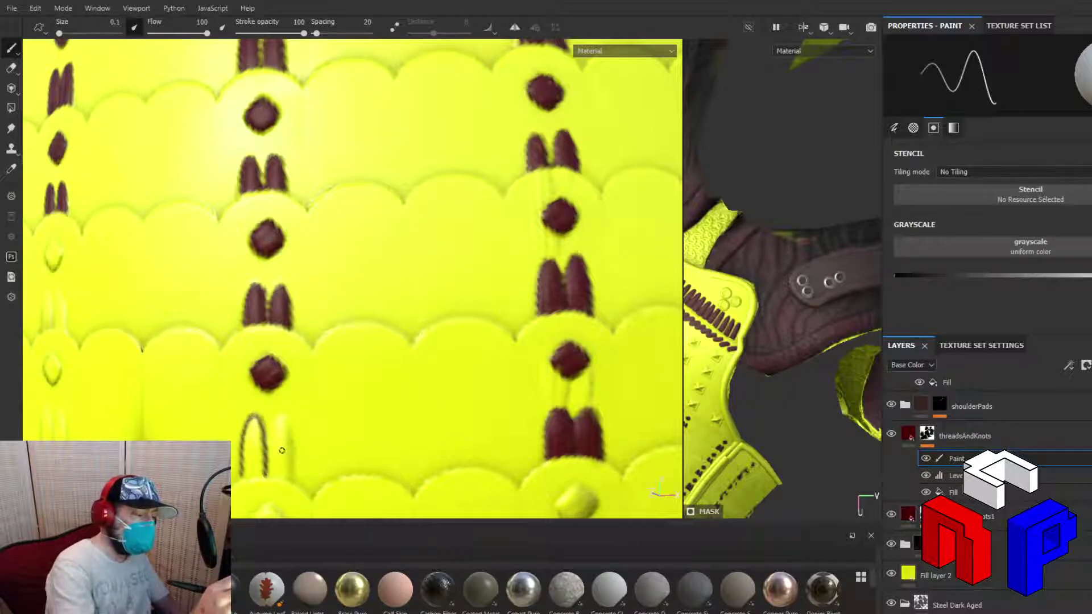
mouse_move(271, 427)
mouse_down()
mouse_move(287, 427)
mouse_move(293, 481)
mouse_move(265, 472)
mouse_up()
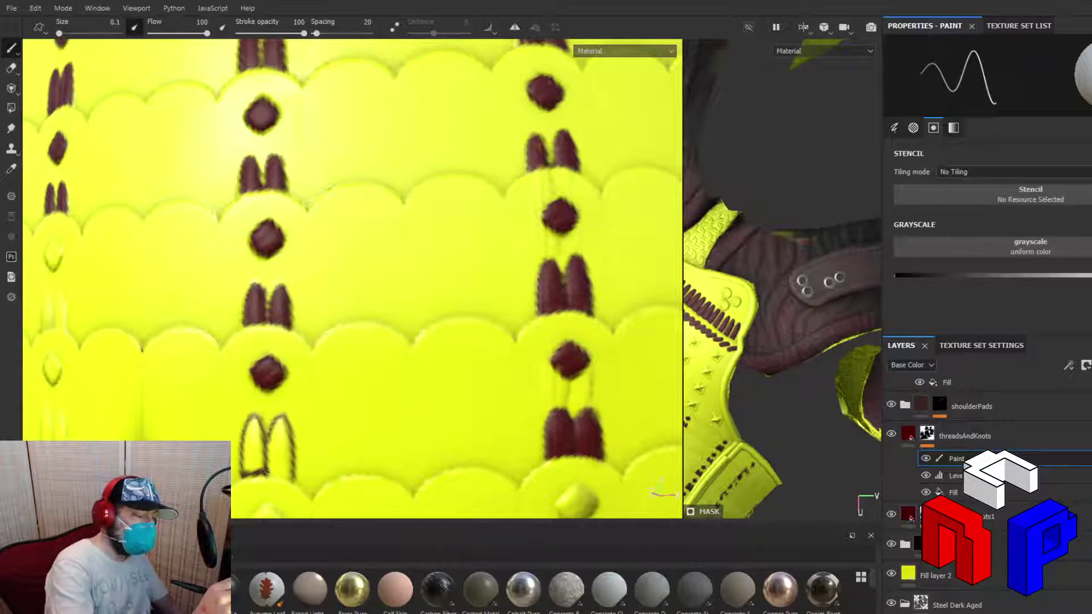
mouse_move(250, 475)
mouse_down()
mouse_move(288, 479)
mouse_move(285, 422)
mouse_move(269, 442)
mouse_up()
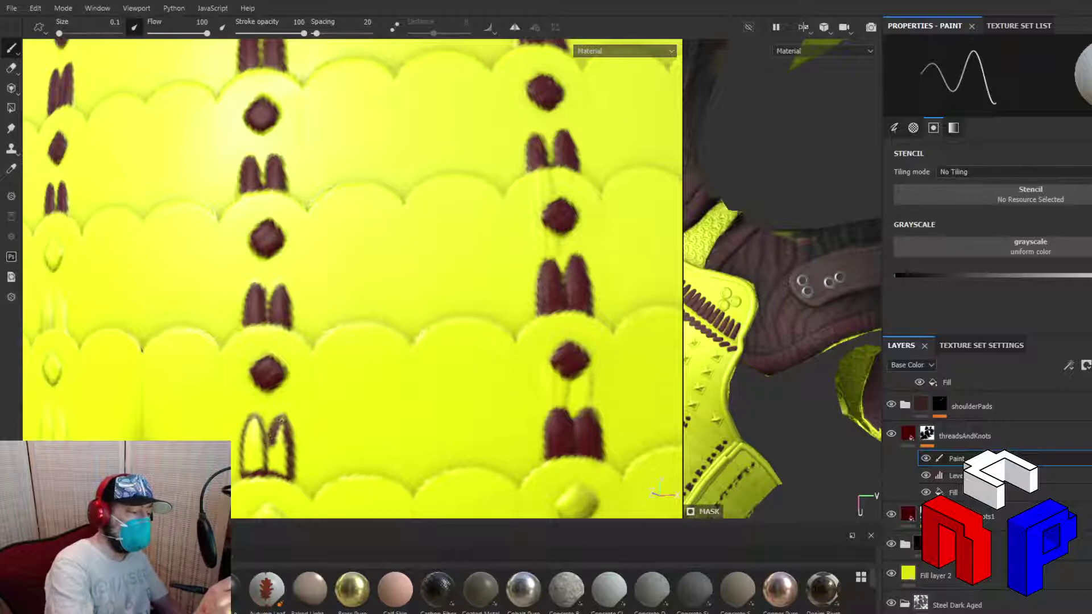
mouse_move(281, 425)
mouse_down()
mouse_move(287, 469)
mouse_move(275, 443)
mouse_move(272, 466)
mouse_move(267, 451)
mouse_move(273, 446)
mouse_move(275, 470)
mouse_up()
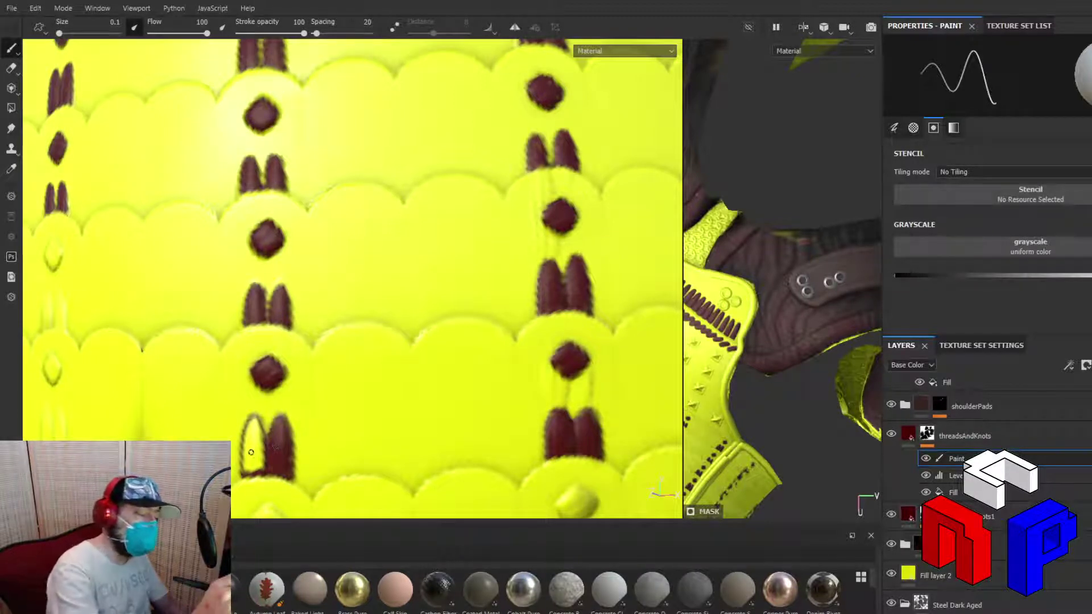
mouse_move(246, 470)
mouse_down()
mouse_move(254, 421)
mouse_move(257, 469)
mouse_up()
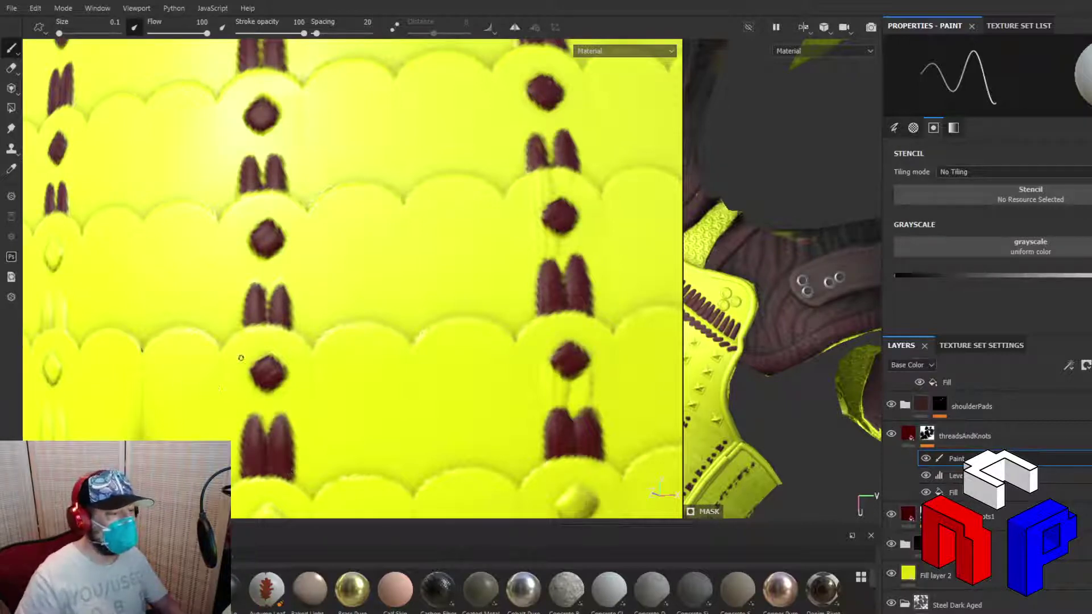
Move to the unpainted columns on the adjacent side and mask in the first bare knot and its thread pair
scroll(246, 355, down, 5)
alt+drag(246, 355, 426, 319)
alt+middle_drag(425, 319, 390, 330)
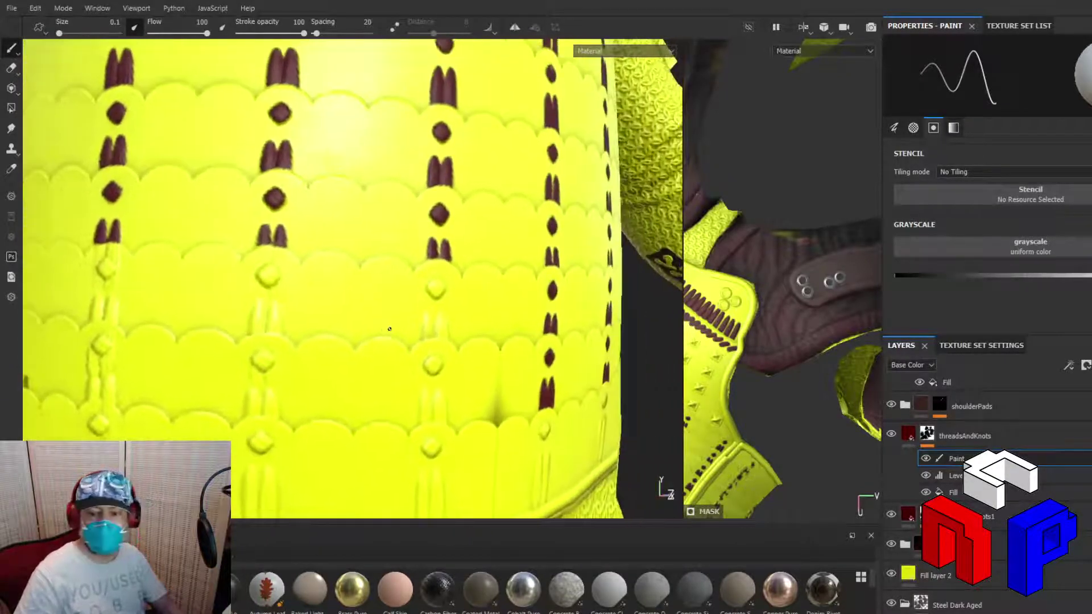
scroll(376, 325, up, 4)
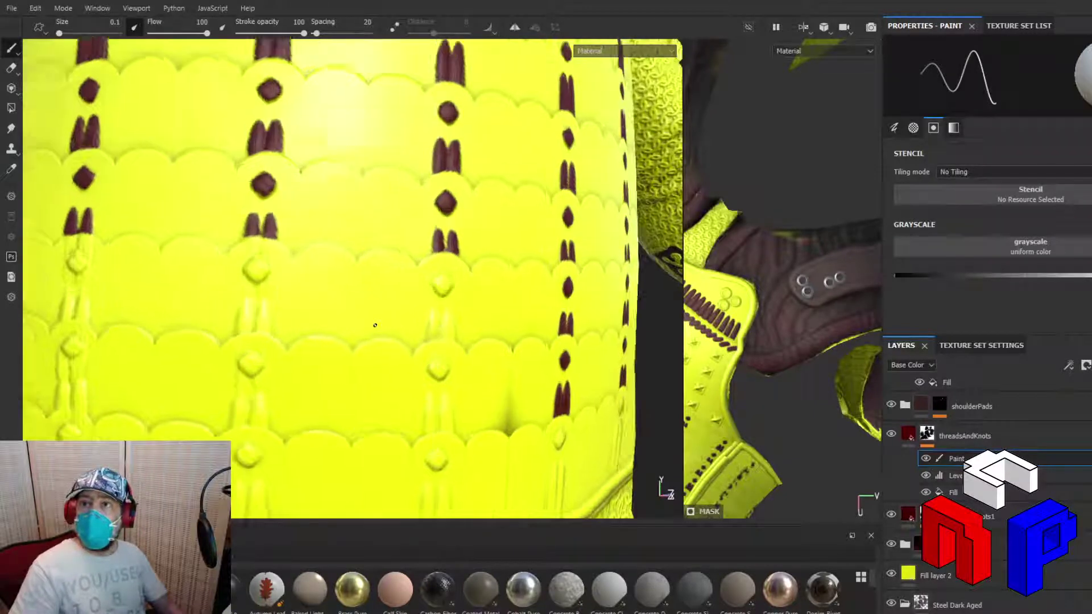
alt+middle_drag(374, 325, 375, 300)
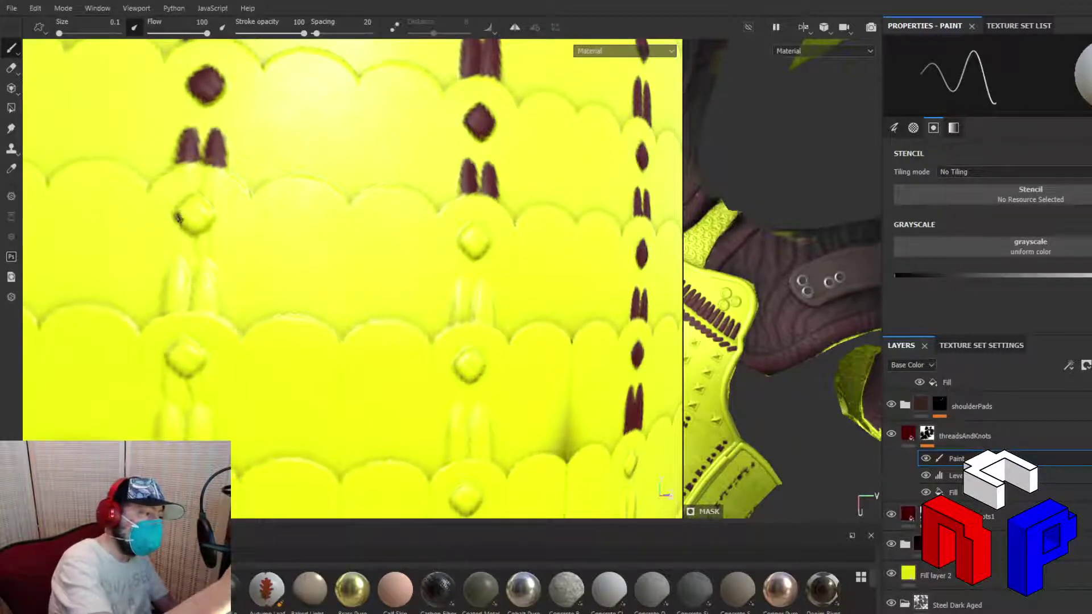
mouse_move(179, 219)
mouse_down()
mouse_move(196, 230)
mouse_move(214, 214)
mouse_move(203, 197)
mouse_move(176, 215)
mouse_move(196, 195)
mouse_move(179, 213)
mouse_move(194, 198)
mouse_move(191, 216)
mouse_move(202, 212)
mouse_move(192, 221)
mouse_move(211, 213)
mouse_up()
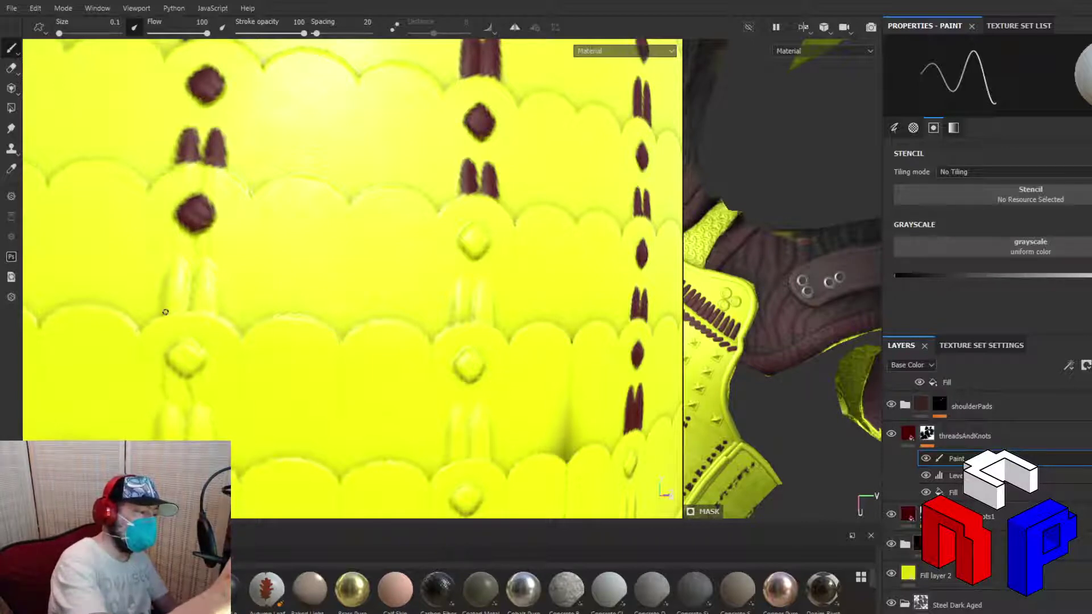
mouse_move(164, 308)
mouse_down()
mouse_move(176, 261)
mouse_move(189, 269)
mouse_move(187, 306)
mouse_move(201, 265)
mouse_move(214, 274)
mouse_move(215, 309)
mouse_move(216, 268)
mouse_up()
mouse_move(165, 311)
mouse_down()
mouse_move(215, 311)
mouse_move(186, 268)
mouse_move(193, 302)
mouse_move(209, 265)
mouse_move(211, 306)
mouse_move(210, 278)
mouse_move(200, 303)
mouse_move(169, 300)
mouse_move(172, 276)
mouse_move(174, 306)
mouse_move(178, 265)
mouse_move(176, 304)
mouse_move(183, 275)
mouse_up()
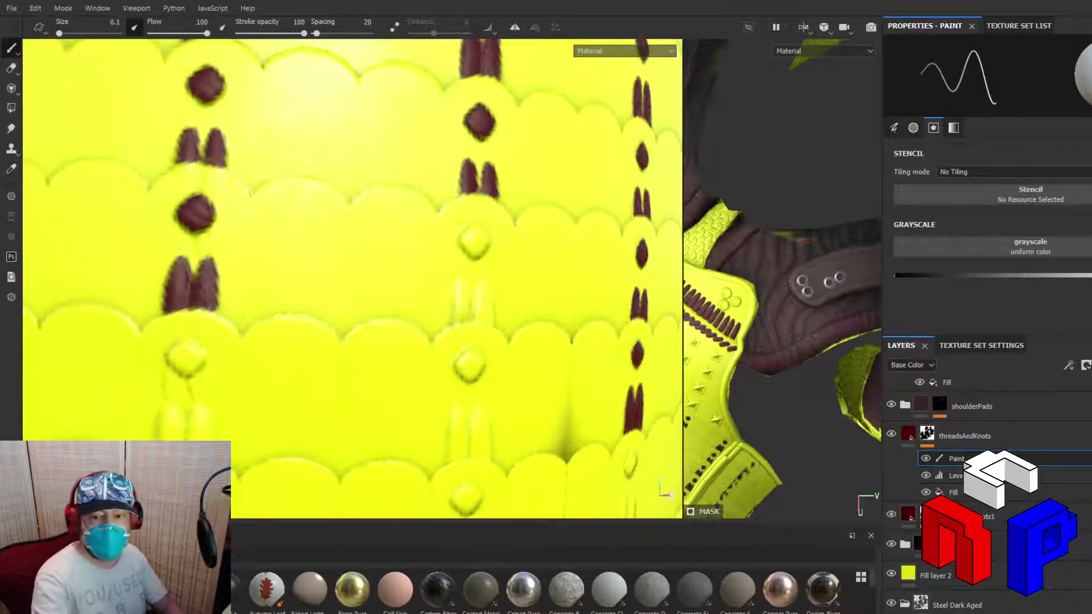
Paint the thread pair and the knot above it in the neighbouring column, on the same scalloped row
drag(1023, 276, 893, 292)
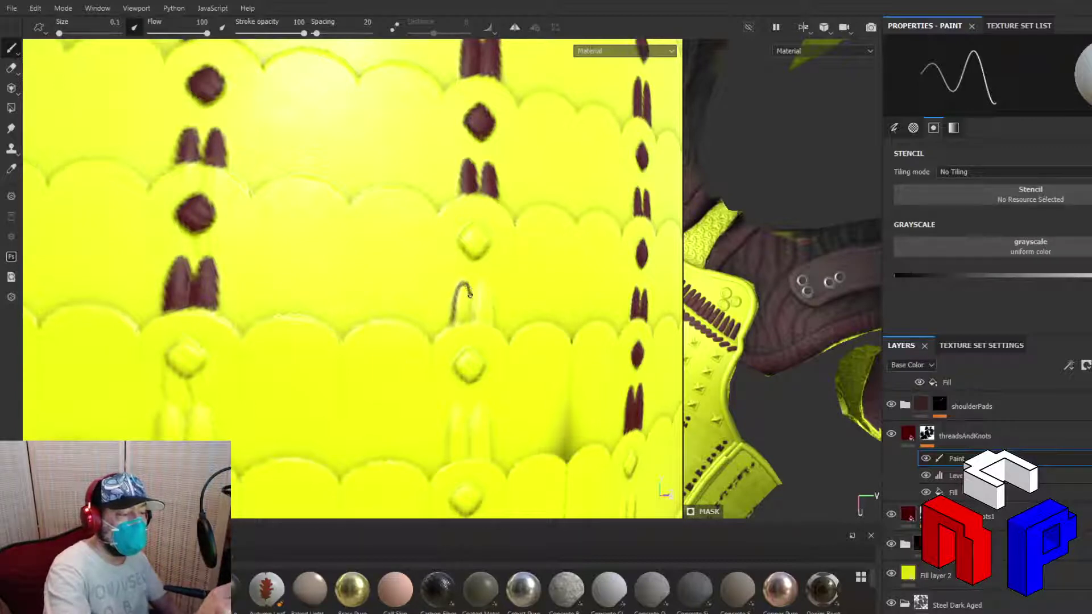
mouse_move(469, 294)
mouse_down()
mouse_move(459, 320)
mouse_move(472, 318)
mouse_move(479, 282)
mouse_up()
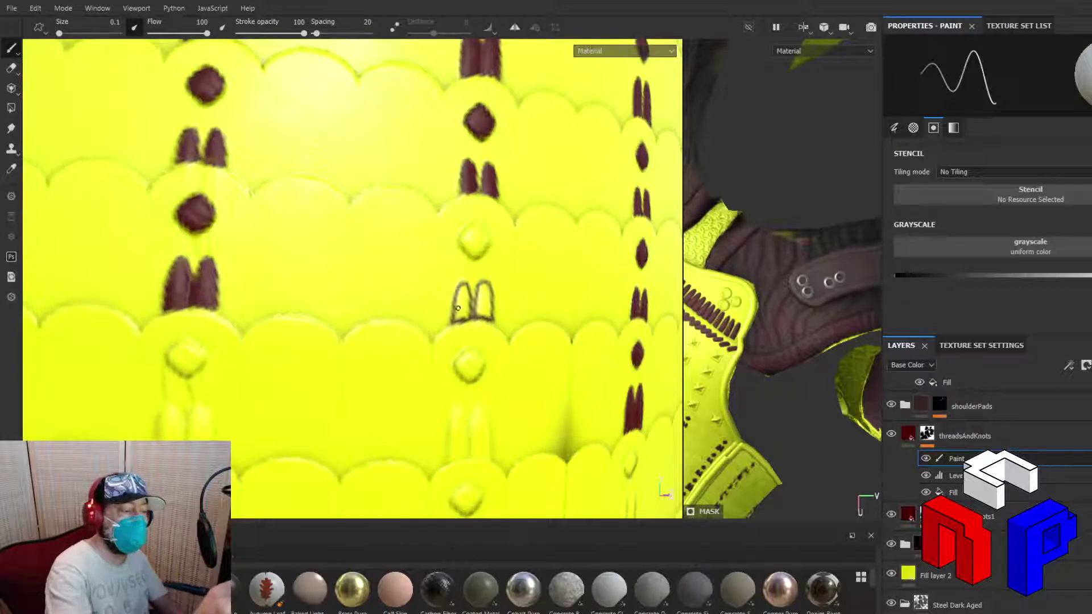
drag(456, 319, 462, 287)
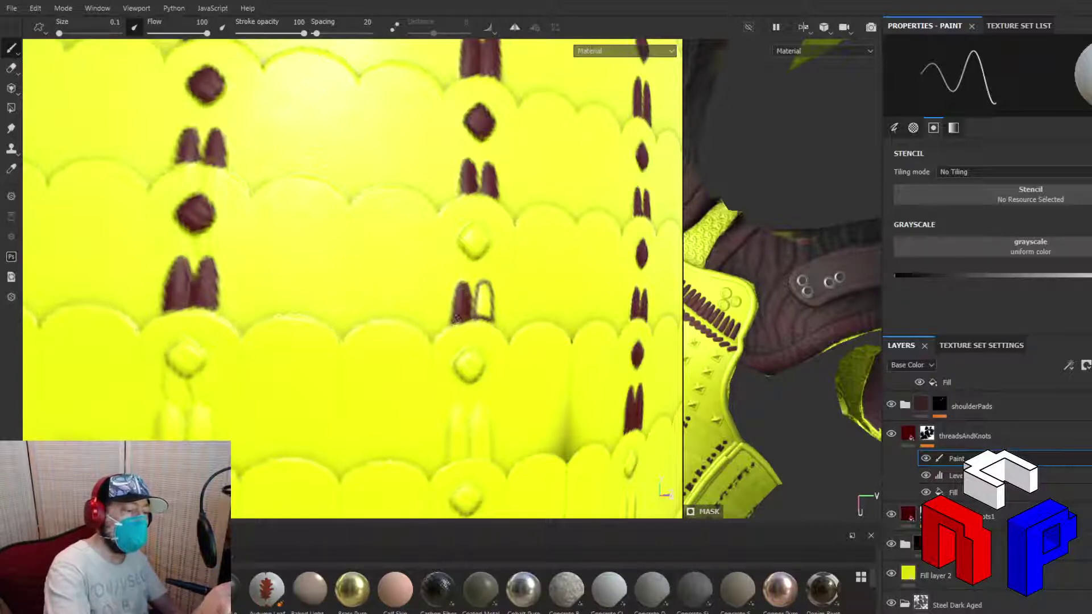
mouse_move(475, 296)
mouse_down()
mouse_move(477, 314)
mouse_move(484, 284)
mouse_move(489, 317)
mouse_move(484, 285)
mouse_up()
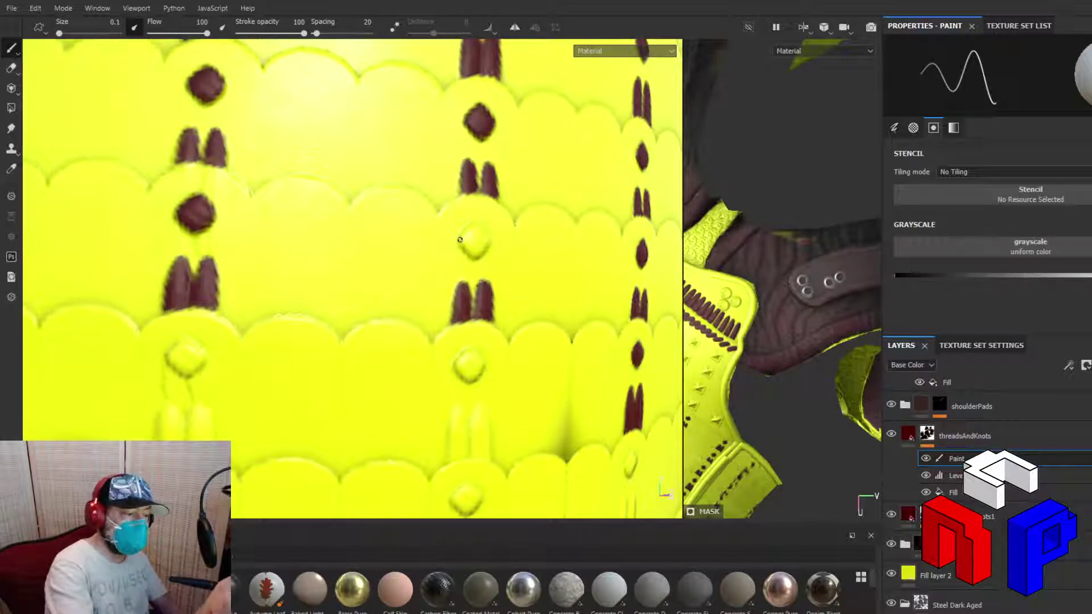
mouse_move(470, 254)
mouse_down()
mouse_move(487, 244)
mouse_move(463, 237)
mouse_up()
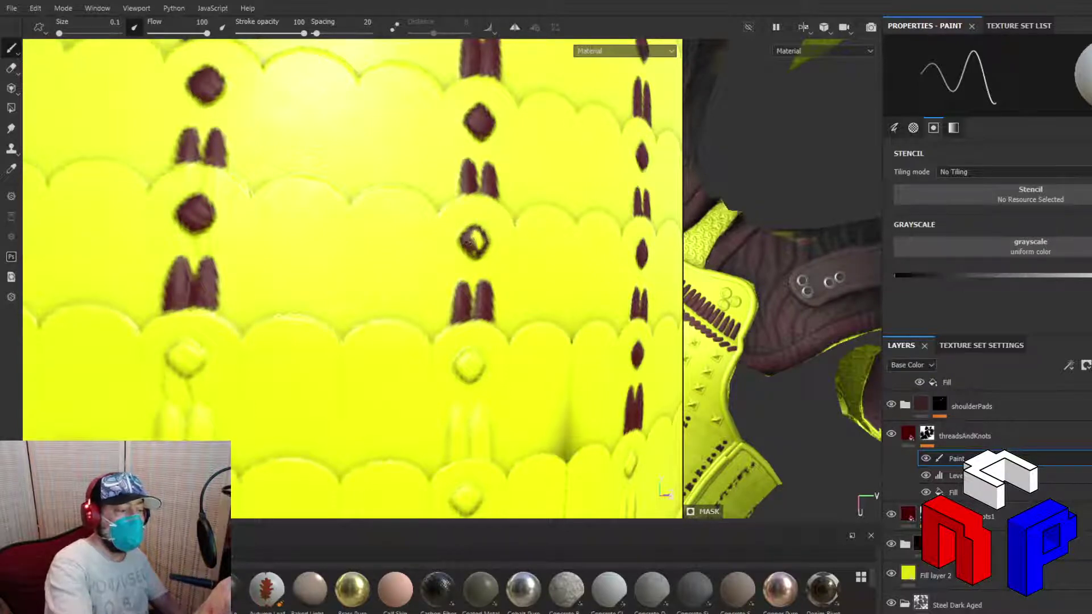
drag(477, 243, 484, 241)
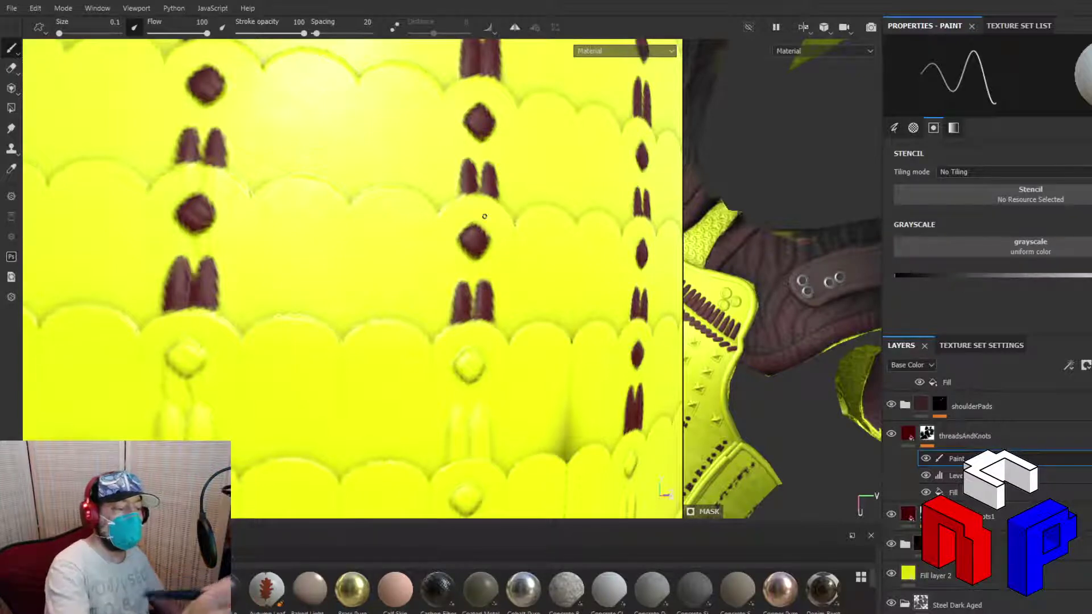
Mask in the knot one row lower in that column and use black grayscale to trim its edge
mouse_move(454, 367)
mouse_down()
mouse_move(471, 382)
mouse_move(480, 370)
mouse_up()
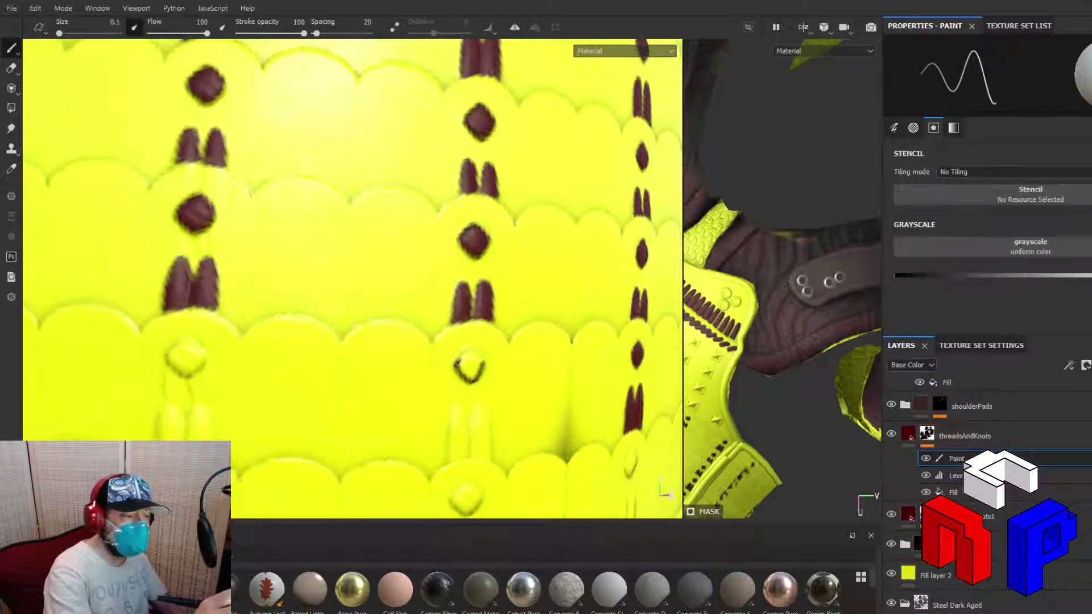
mouse_move(461, 357)
mouse_down()
mouse_move(475, 350)
mouse_move(472, 377)
mouse_move(462, 370)
mouse_move(471, 357)
mouse_up()
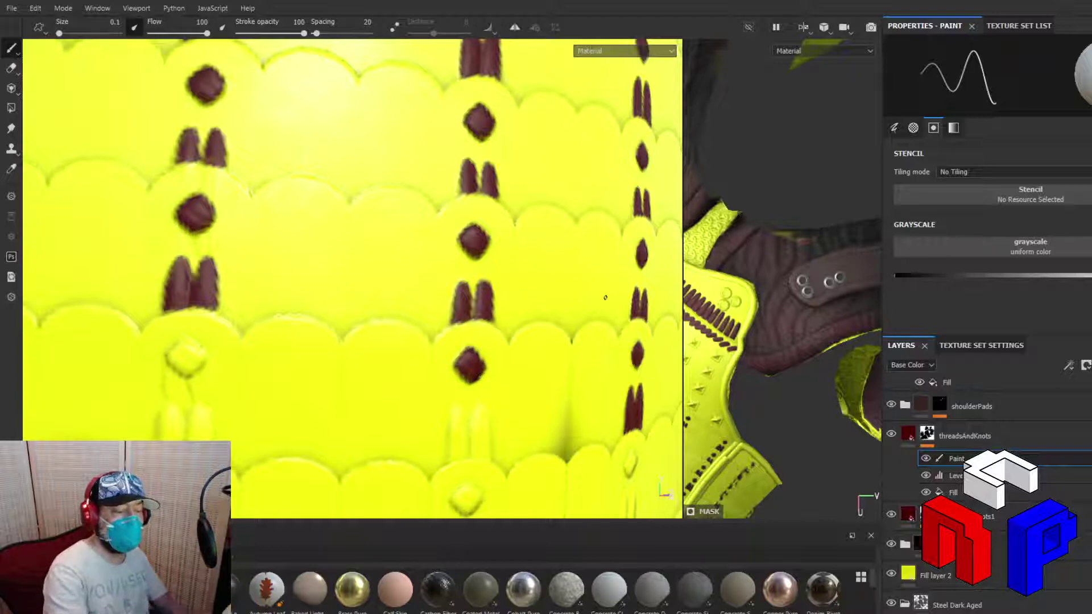
click(896, 275)
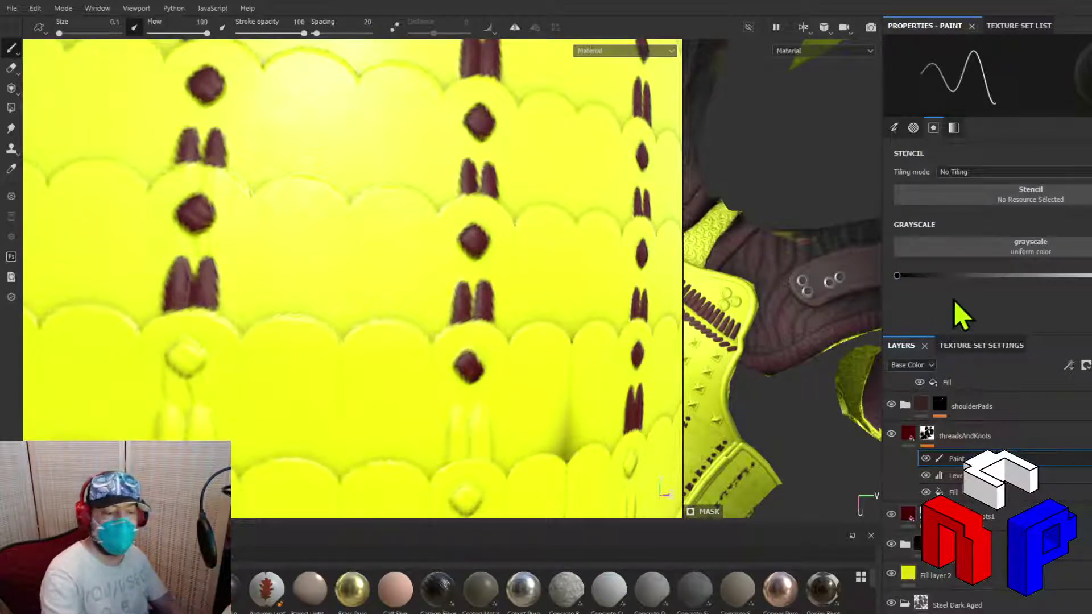
Return the brush grayscale to white and outline and fill the thread pair below the last painted knot in the middle column
drag(905, 276, 1026, 277)
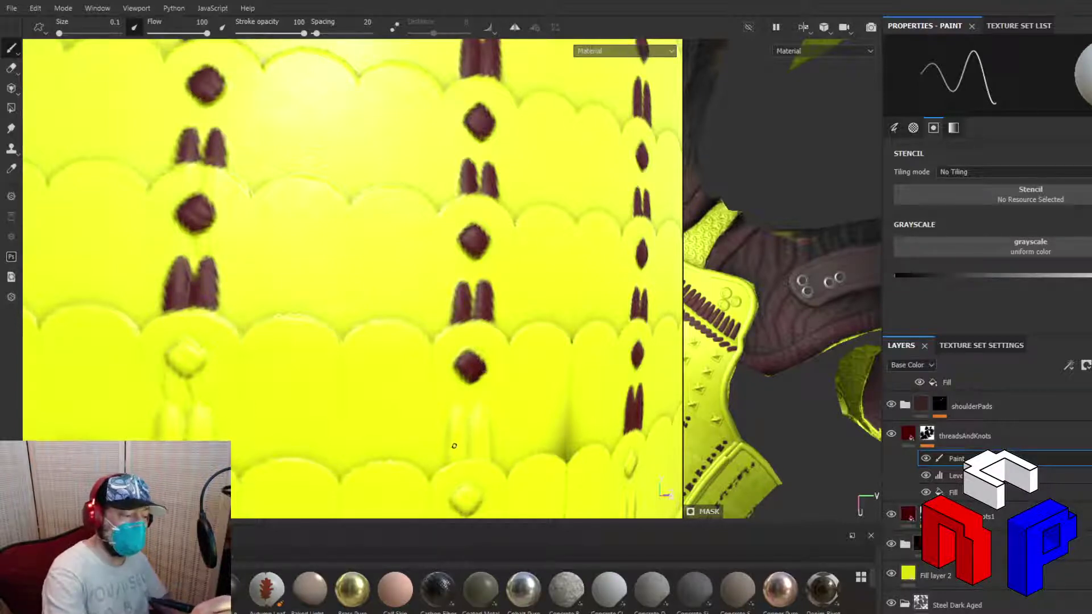
mouse_move(450, 461)
mouse_down()
mouse_move(461, 405)
mouse_move(460, 443)
mouse_up()
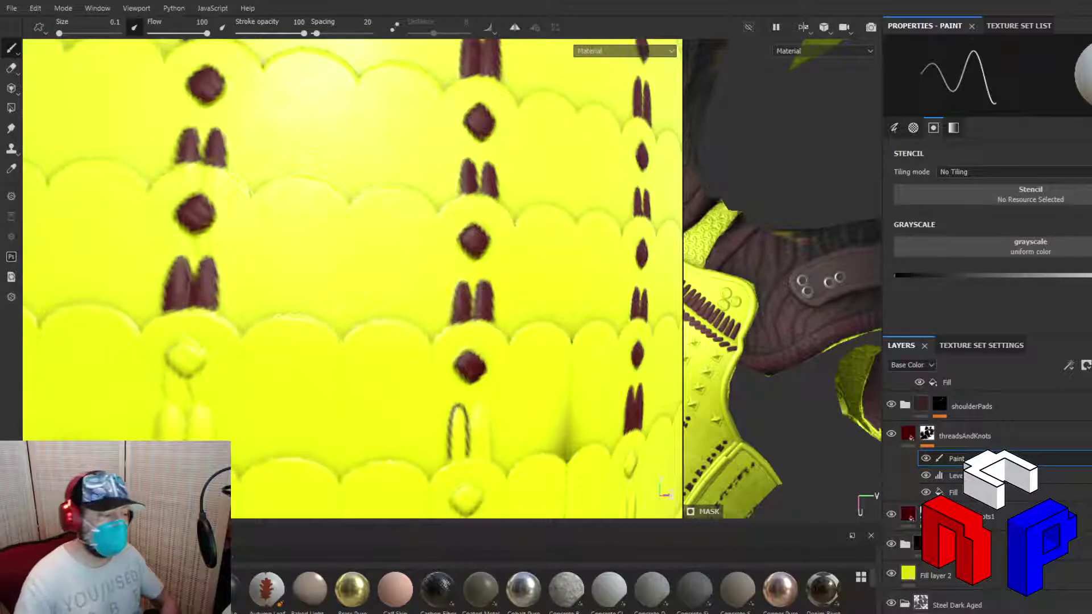
mouse_move(455, 410)
mouse_down()
mouse_move(452, 458)
mouse_move(467, 453)
mouse_move(451, 458)
mouse_move(487, 458)
mouse_move(475, 418)
mouse_move(472, 450)
mouse_move(479, 406)
mouse_move(487, 452)
mouse_move(480, 407)
mouse_up()
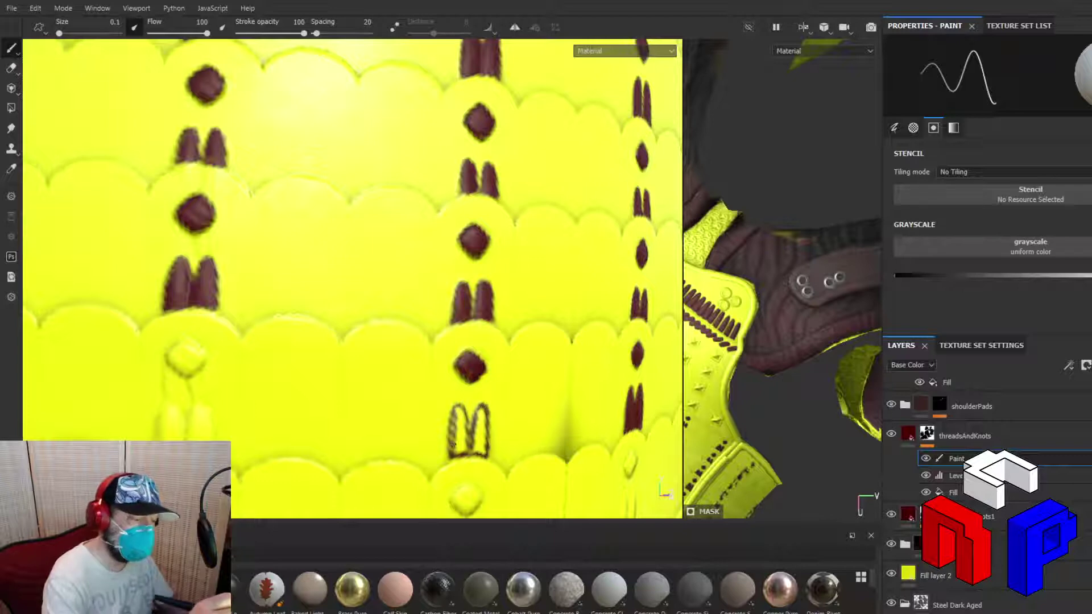
mouse_move(453, 454)
mouse_down()
mouse_move(455, 418)
mouse_move(454, 435)
mouse_up()
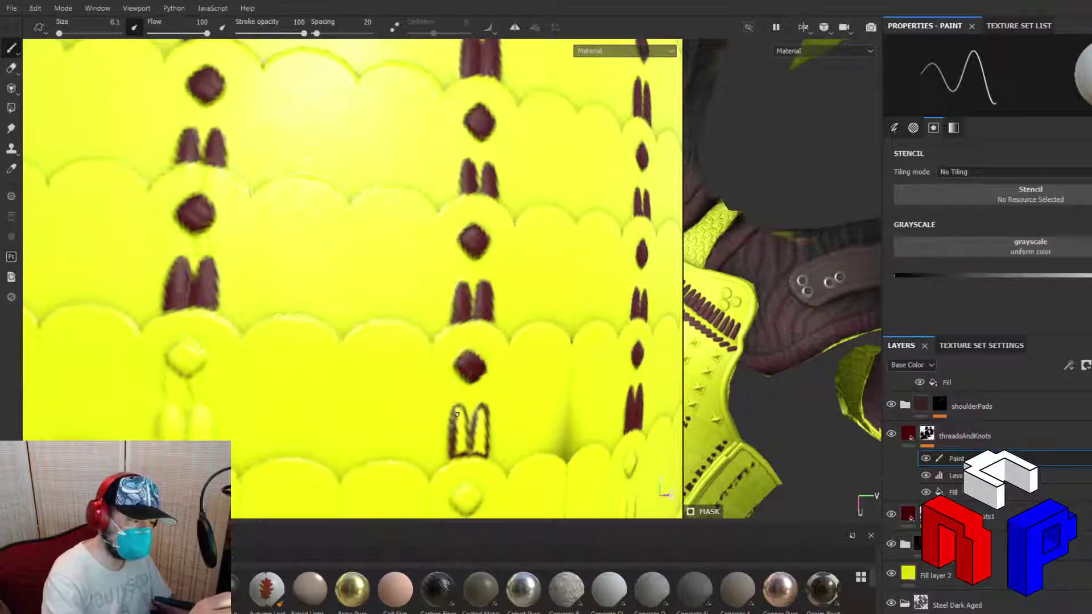
mouse_move(460, 421)
mouse_down()
mouse_move(465, 447)
mouse_move(463, 427)
mouse_move(449, 460)
mouse_move(463, 439)
mouse_move(476, 446)
mouse_move(478, 414)
mouse_move(483, 451)
mouse_move(478, 411)
mouse_up()
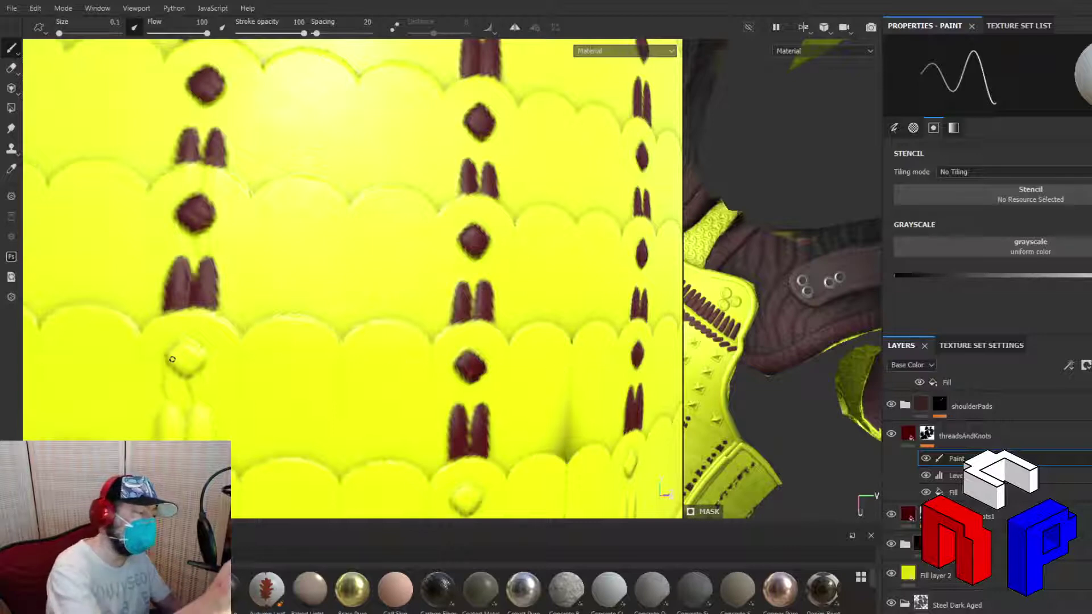
Mask in the bare knot on the same scalloped row of the adjacent column and fill its two threads
mouse_move(168, 356)
mouse_down()
mouse_move(179, 373)
mouse_move(204, 361)
mouse_move(186, 340)
mouse_move(204, 358)
mouse_move(189, 374)
mouse_move(168, 355)
mouse_up()
mouse_move(169, 356)
mouse_down()
mouse_move(186, 341)
mouse_move(175, 360)
mouse_move(184, 370)
mouse_move(188, 348)
mouse_move(192, 368)
mouse_move(189, 347)
mouse_move(200, 357)
mouse_up()
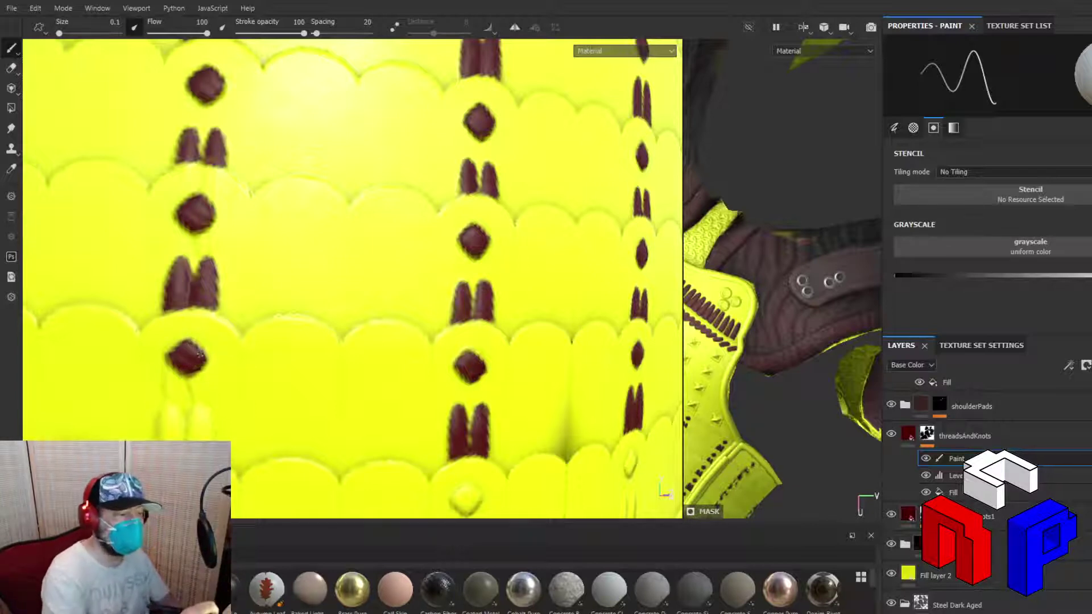
mouse_move(187, 438)
mouse_down()
mouse_move(192, 412)
mouse_move(212, 440)
mouse_up()
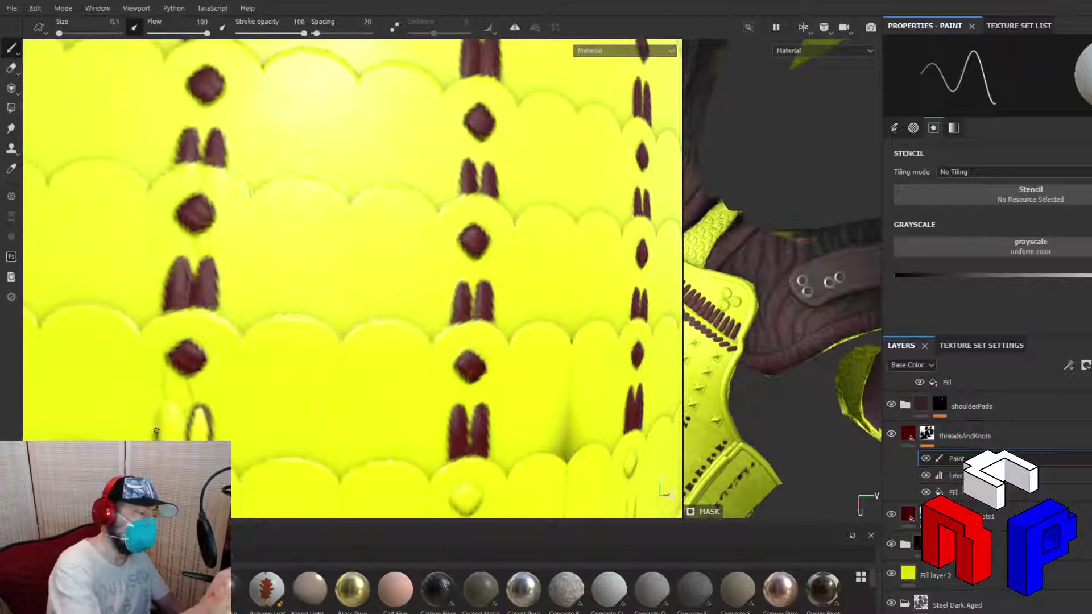
mouse_move(156, 435)
mouse_down()
mouse_move(164, 402)
mouse_move(182, 428)
mouse_up()
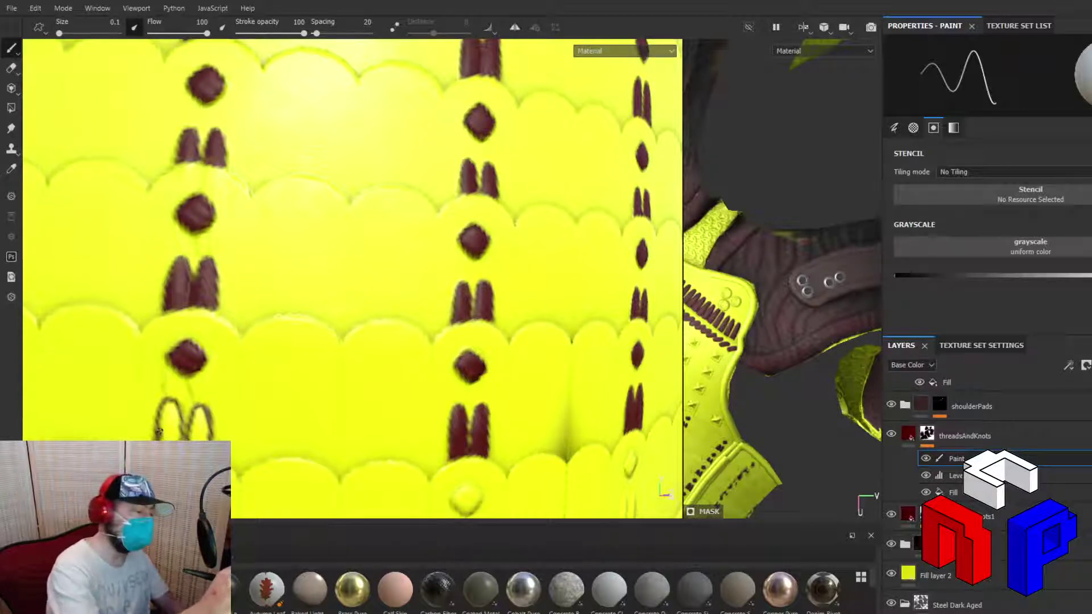
drag(159, 431, 179, 431)
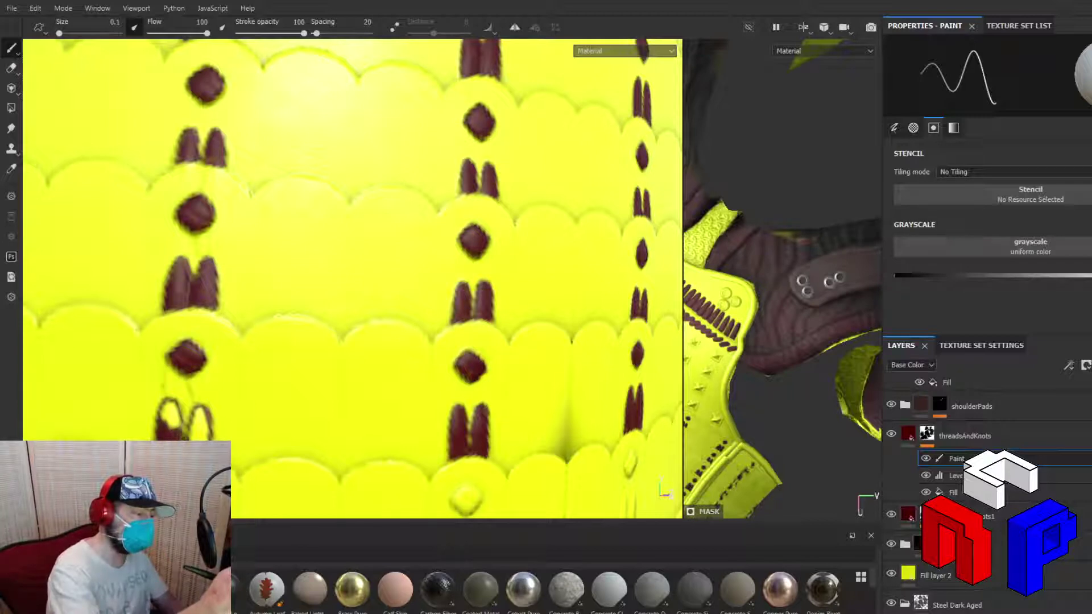
mouse_move(166, 425)
mouse_down()
mouse_move(168, 406)
mouse_move(170, 428)
mouse_move(179, 421)
mouse_move(168, 404)
mouse_move(204, 436)
mouse_move(200, 406)
mouse_up()
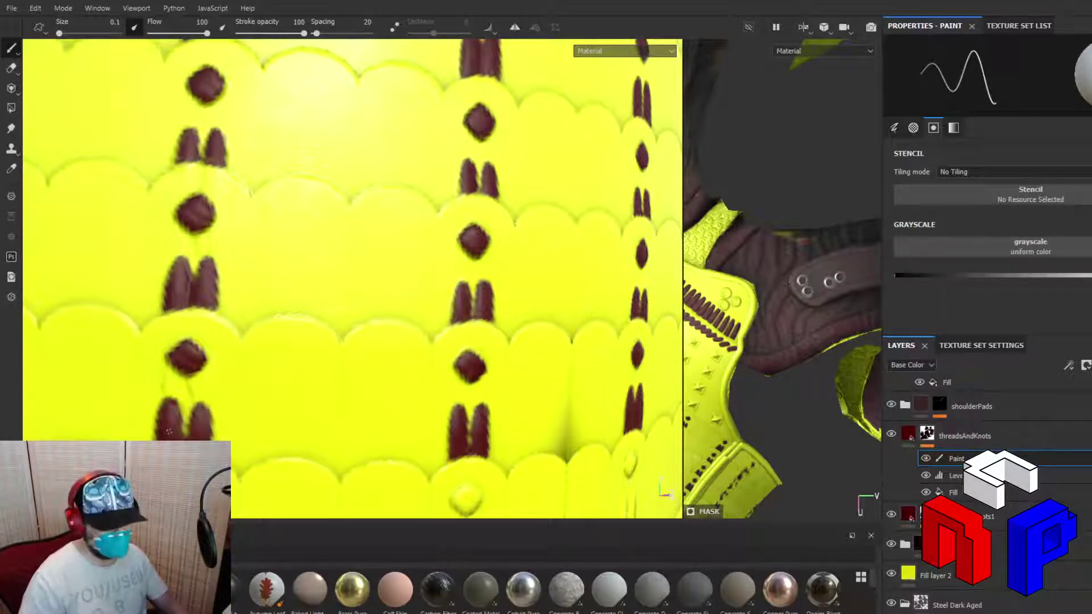
Move to the unpainted column beside the vertical trim and mask in its first bare knot and thread pair
scroll(353, 244, down, 4)
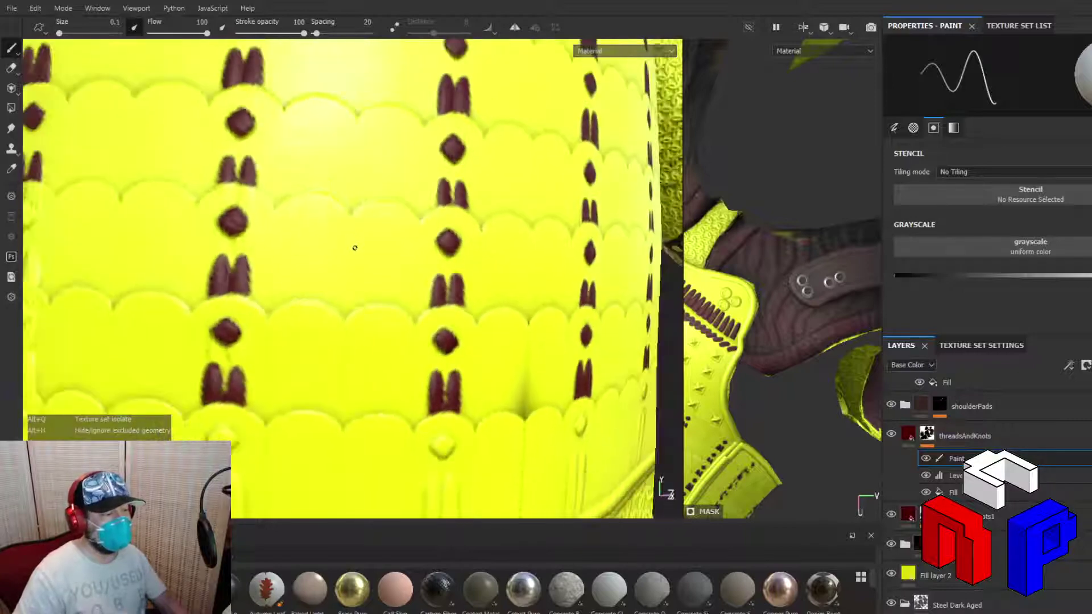
alt+drag(293, 255, 618, 287)
alt+drag(441, 298, 532, 297)
scroll(491, 288, up, 4)
alt+drag(386, 255, 540, 263)
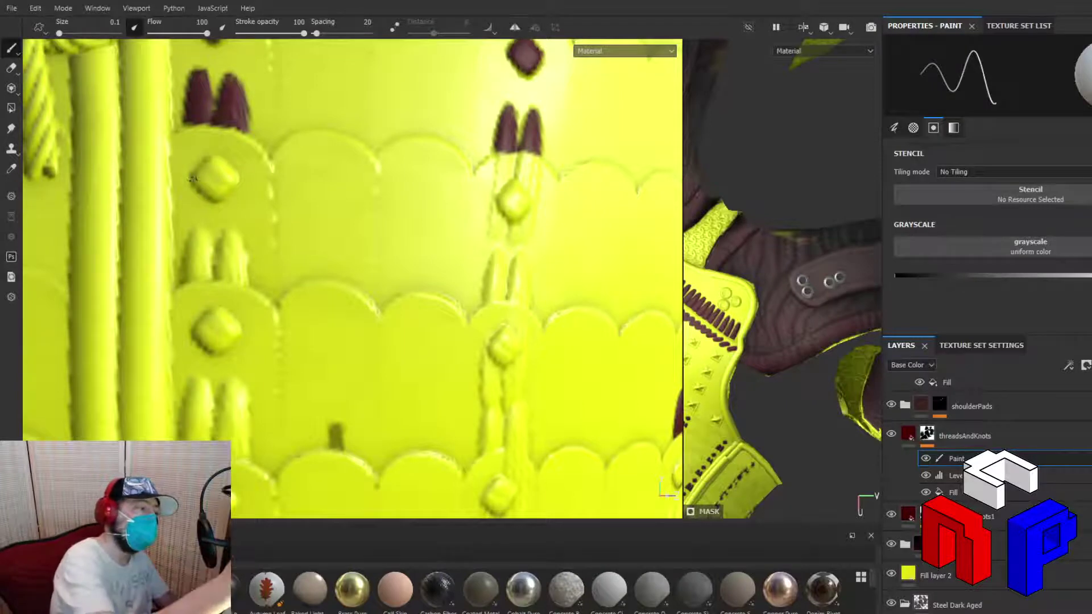
mouse_move(194, 178)
mouse_down()
mouse_move(214, 158)
mouse_move(228, 166)
mouse_move(220, 197)
mouse_move(235, 176)
mouse_move(202, 187)
mouse_move(218, 197)
mouse_move(207, 191)
mouse_move(229, 182)
mouse_move(206, 181)
mouse_move(221, 171)
mouse_move(201, 178)
mouse_move(233, 178)
mouse_move(215, 195)
mouse_up()
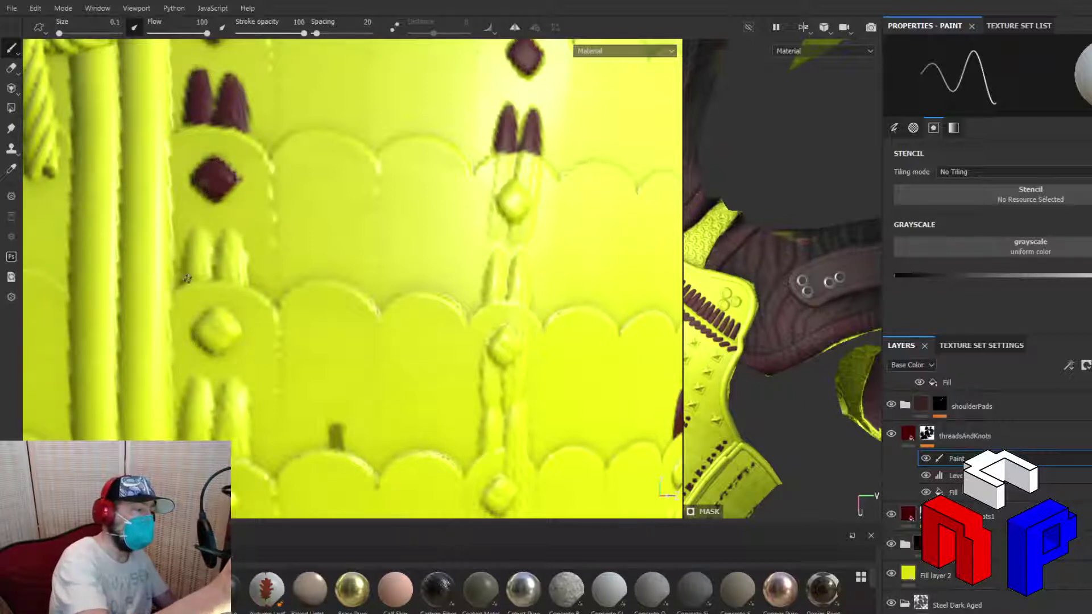
mouse_move(186, 273)
mouse_down()
mouse_move(194, 229)
mouse_move(206, 234)
mouse_move(208, 274)
mouse_move(191, 278)
mouse_move(208, 272)
mouse_move(206, 242)
mouse_move(196, 273)
mouse_move(191, 254)
mouse_move(198, 268)
mouse_move(199, 232)
mouse_move(203, 274)
mouse_move(229, 232)
mouse_move(242, 282)
mouse_move(241, 241)
mouse_move(224, 270)
mouse_move(227, 235)
mouse_move(240, 279)
mouse_move(241, 267)
mouse_move(225, 275)
mouse_move(233, 244)
mouse_move(248, 279)
mouse_move(245, 262)
mouse_up()
Undo the last stroke and touch up the lower ends of that thread pair, switching grayscale to black and back to white
key(ctrl+z)
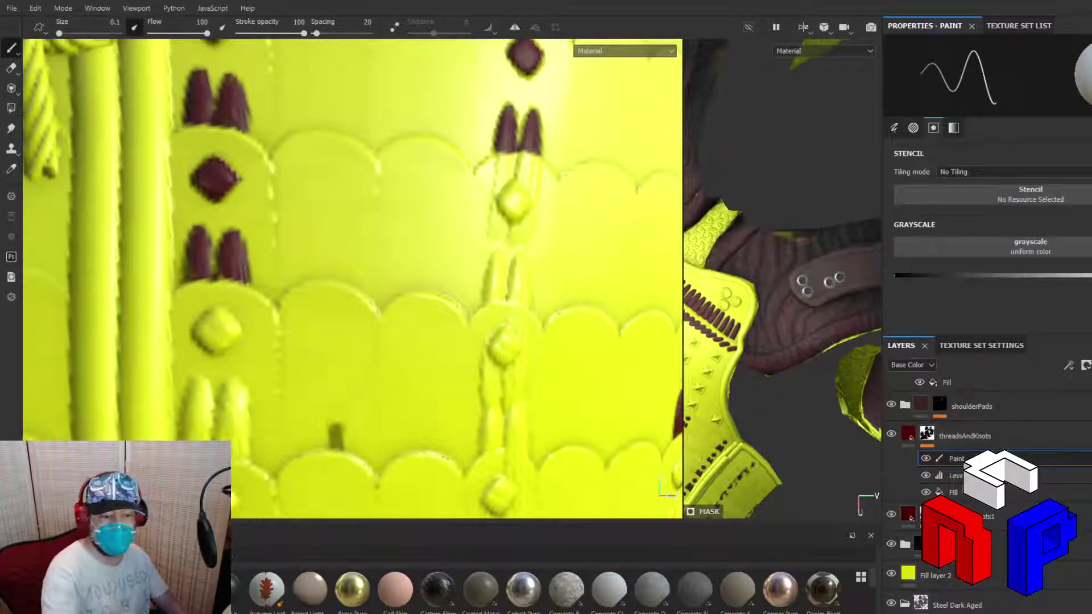
drag(1091, 276, 895, 285)
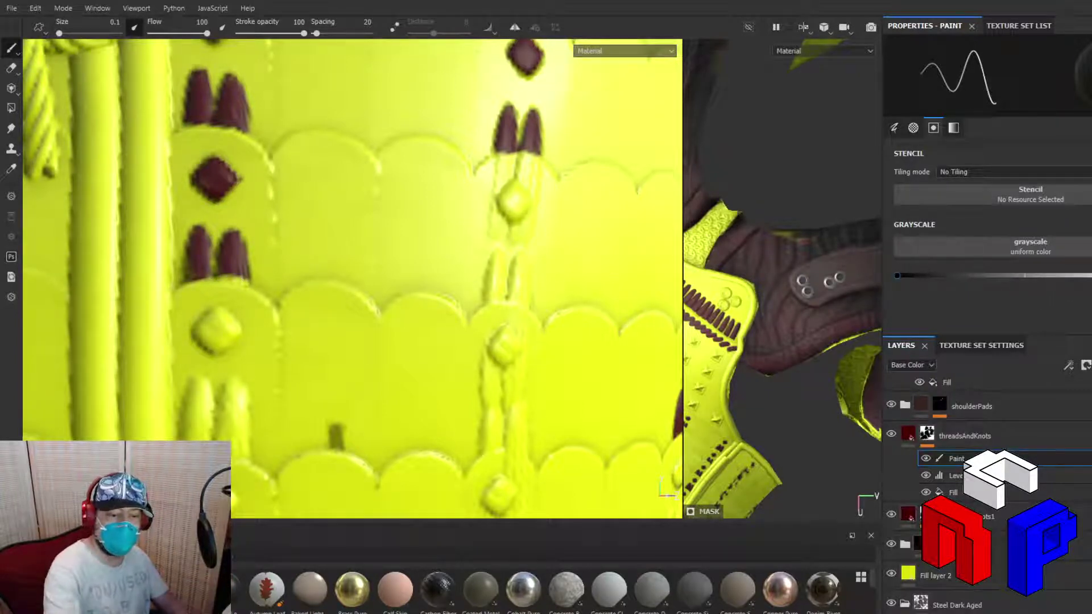
drag(897, 276, 1091, 276)
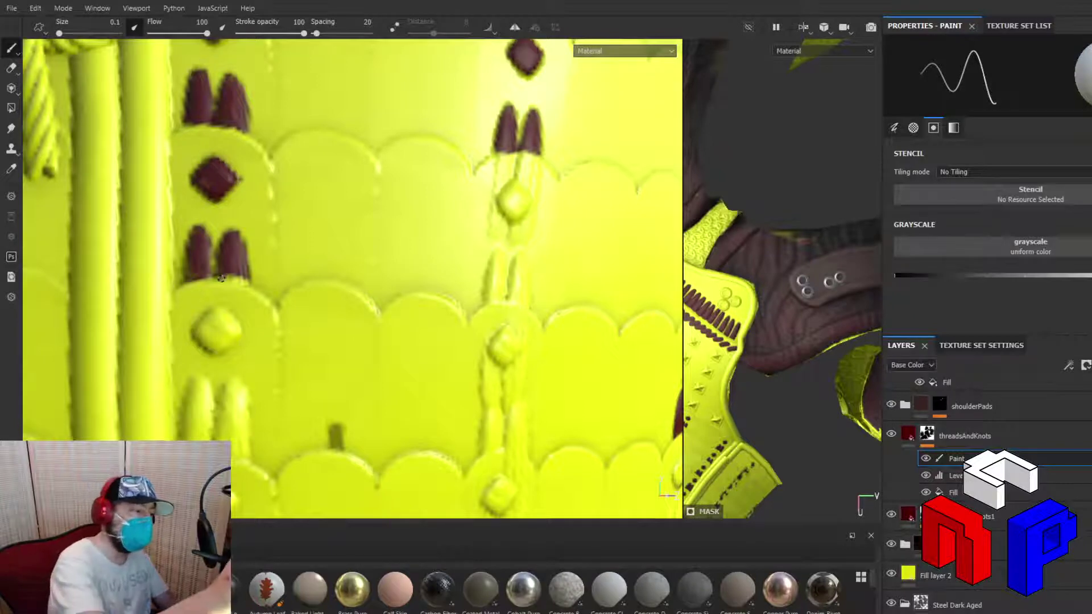
drag(222, 279, 245, 282)
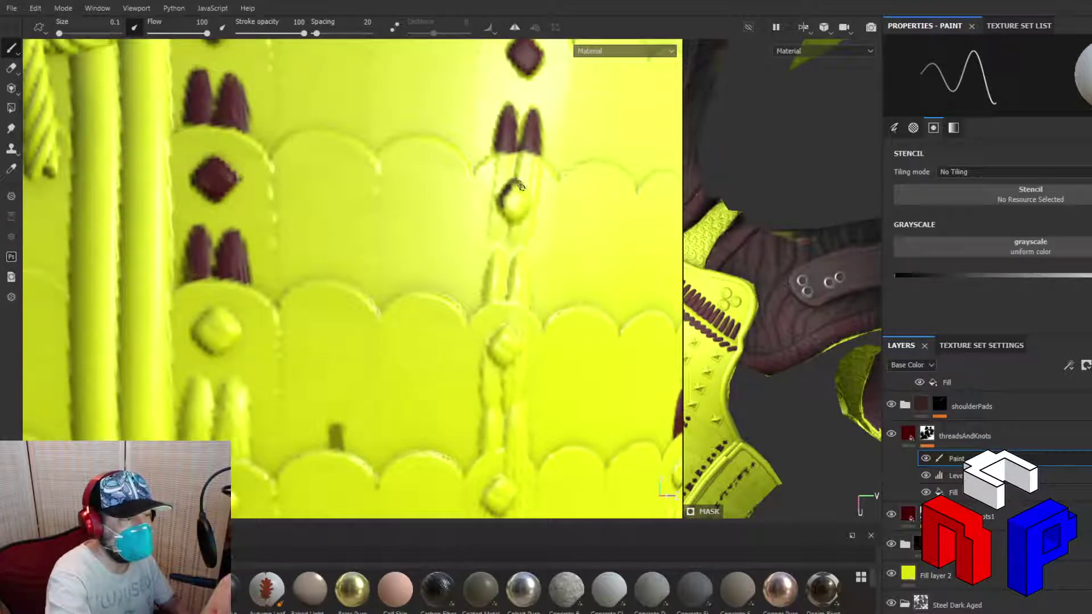
Outline and fill the bare knot and both its threads in the neighbouring column, on the same scalloped row
drag(526, 192, 529, 203)
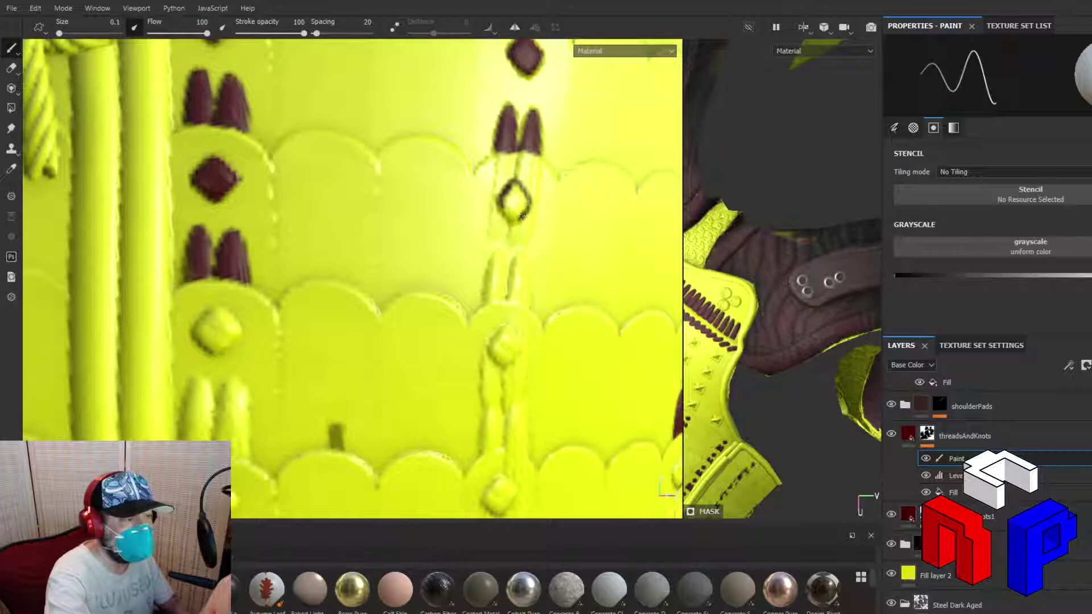
mouse_move(530, 198)
mouse_down()
mouse_move(521, 185)
mouse_move(506, 215)
mouse_move(515, 185)
mouse_move(521, 211)
mouse_move(520, 197)
mouse_up()
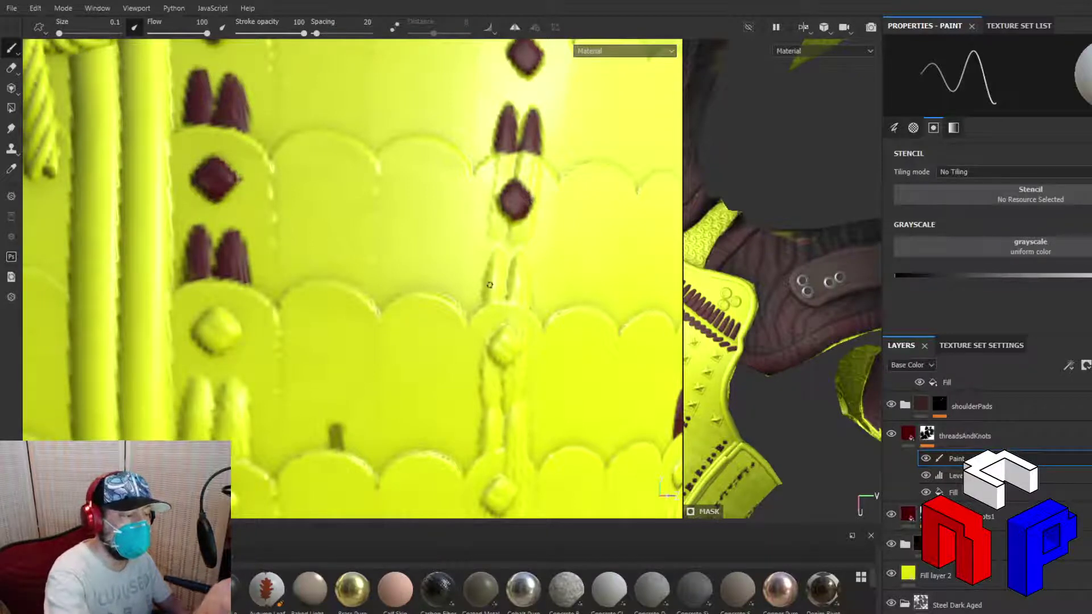
mouse_move(487, 299)
mouse_down()
mouse_move(495, 254)
mouse_move(505, 272)
mouse_move(502, 297)
mouse_move(503, 261)
mouse_move(492, 297)
mouse_up()
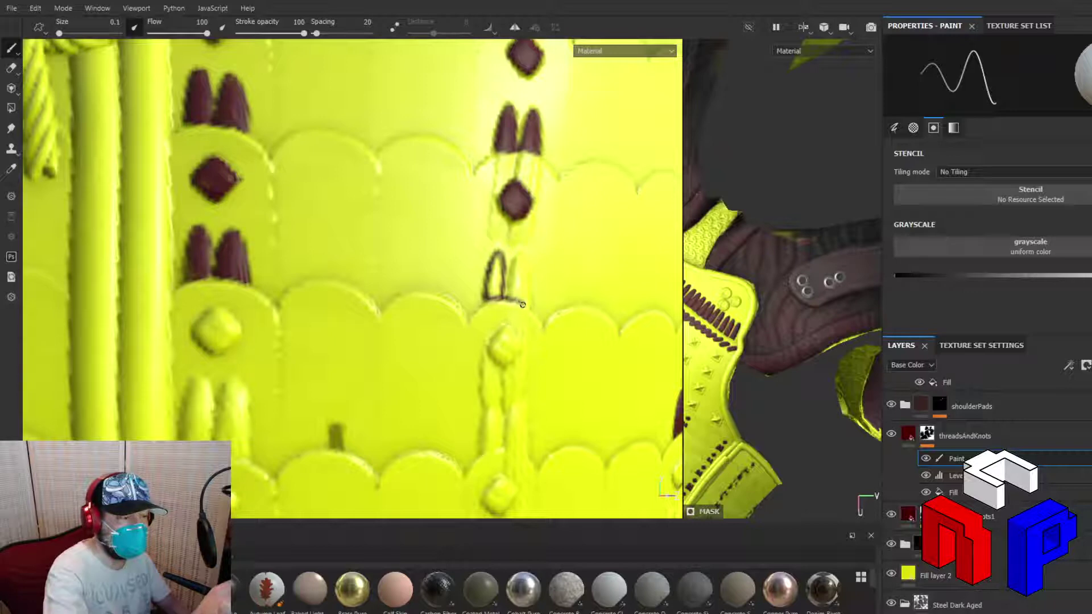
mouse_move(522, 304)
mouse_down()
mouse_move(491, 277)
mouse_move(494, 266)
mouse_move(489, 281)
mouse_move(497, 259)
mouse_up()
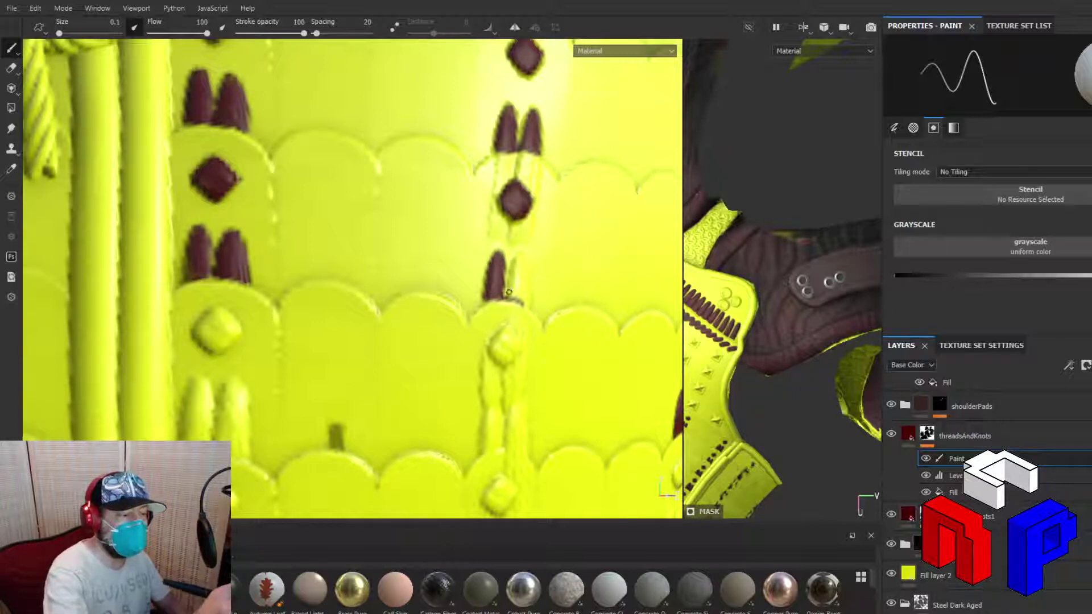
mouse_move(510, 273)
mouse_down()
mouse_move(522, 252)
mouse_move(526, 306)
mouse_move(514, 274)
mouse_move(523, 298)
mouse_up()
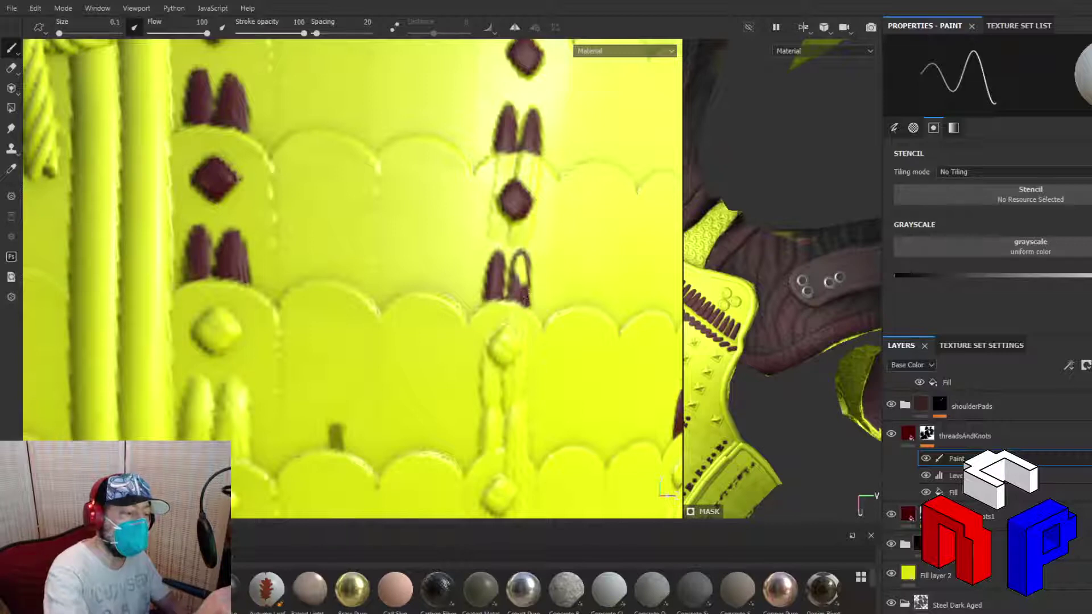
drag(526, 296, 524, 270)
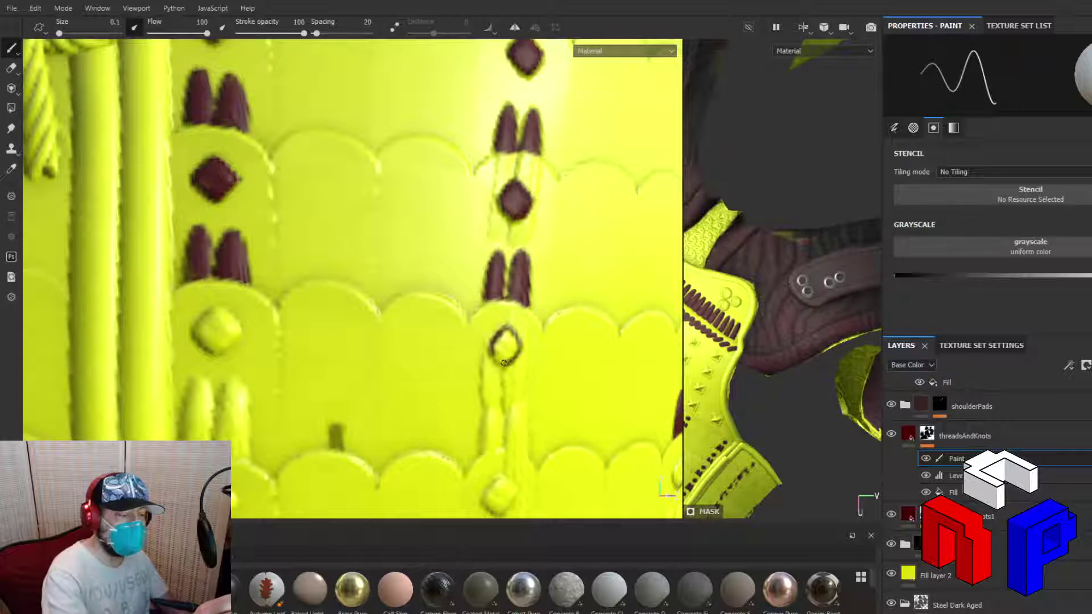
Mask in the knot one row lower in that neighbouring column and fill the two threads beneath it
drag(503, 361, 495, 357)
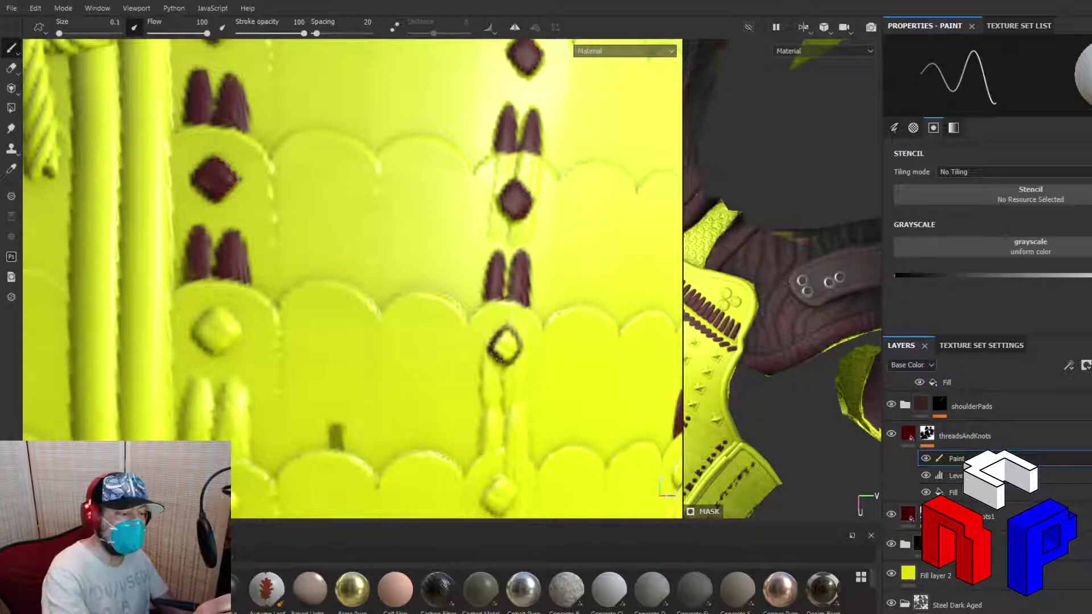
drag(503, 338, 511, 341)
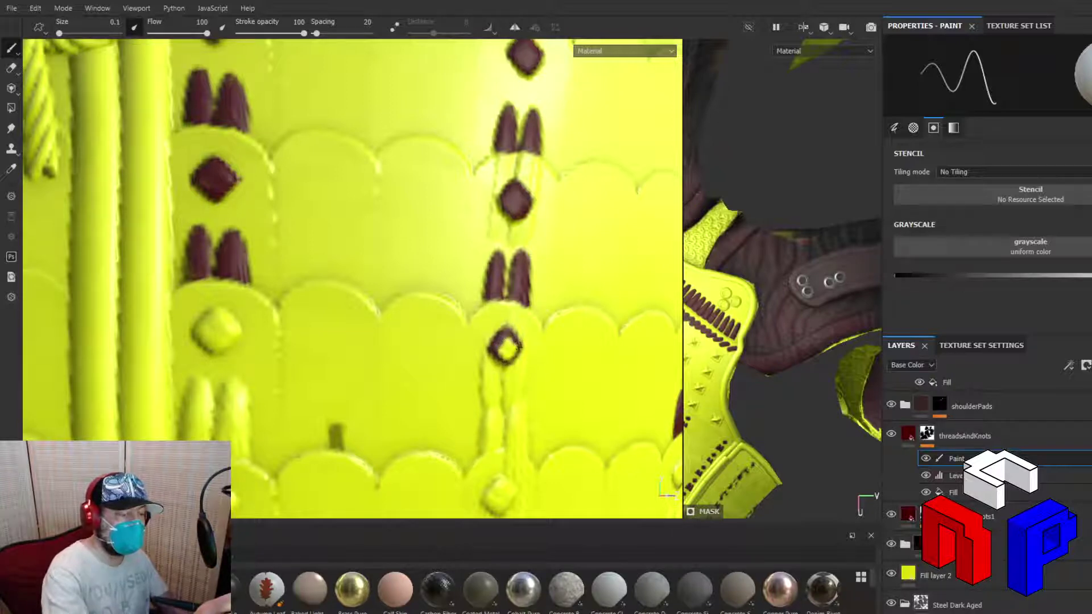
mouse_move(502, 342)
mouse_down()
mouse_move(504, 358)
mouse_move(518, 355)
mouse_up()
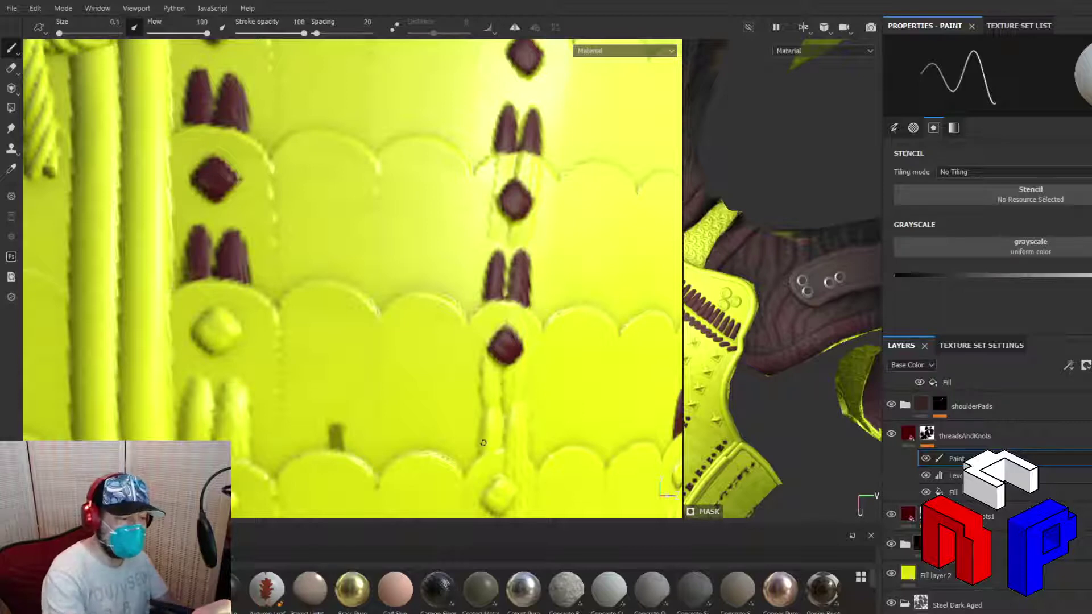
mouse_move(481, 439)
mouse_down()
mouse_move(488, 408)
mouse_move(501, 424)
mouse_move(494, 448)
mouse_move(519, 402)
mouse_move(526, 452)
mouse_move(507, 442)
mouse_move(517, 448)
mouse_move(522, 423)
mouse_move(523, 439)
mouse_move(513, 414)
mouse_up()
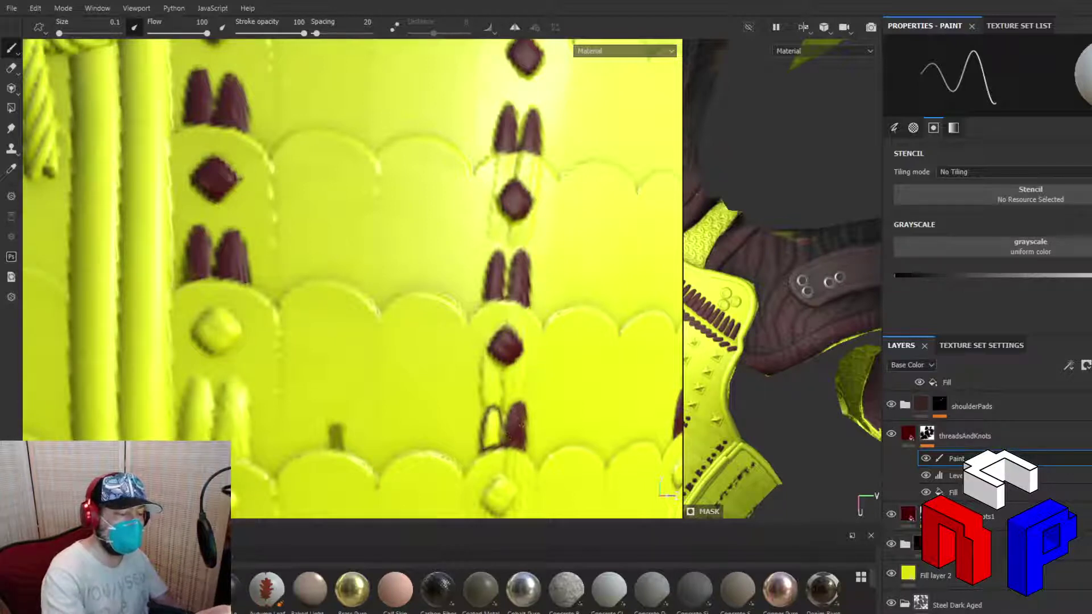
mouse_move(495, 435)
mouse_down()
mouse_move(495, 415)
mouse_move(487, 447)
mouse_up()
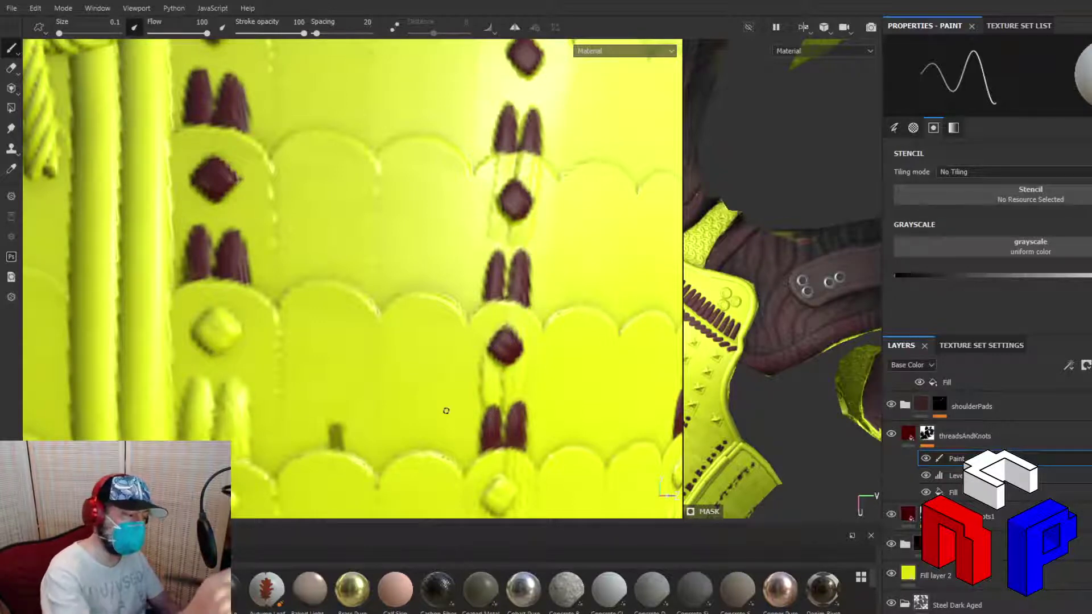
Paint the thread pair and the knot above it on the matching row of the column beside the vertical trim
mouse_move(179, 442)
mouse_down()
mouse_move(199, 374)
mouse_move(213, 441)
mouse_up()
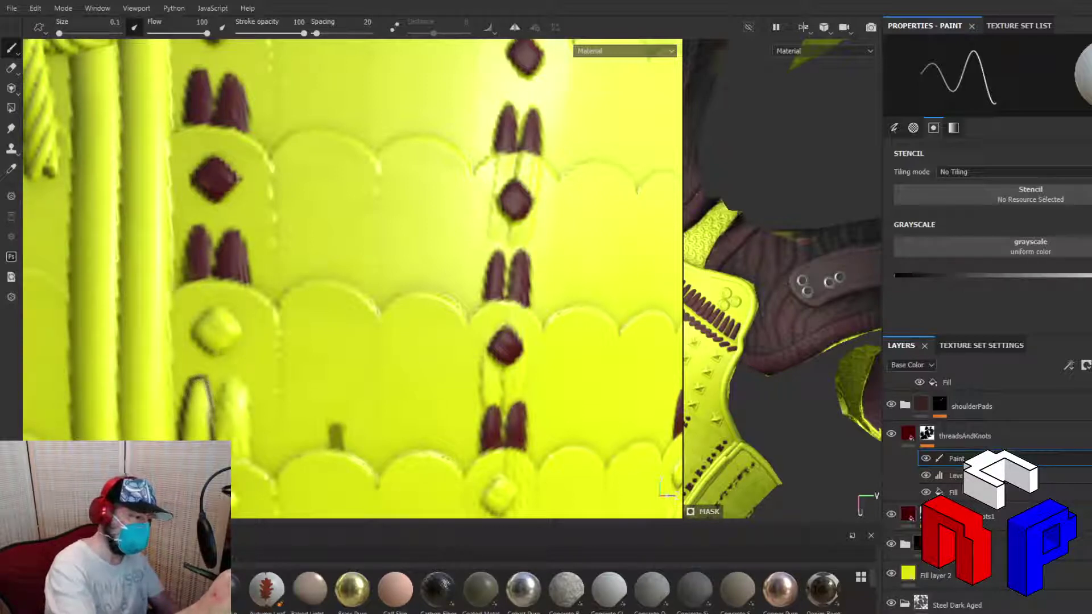
mouse_move(213, 441)
mouse_down()
mouse_move(221, 387)
mouse_move(237, 378)
mouse_move(245, 453)
mouse_up()
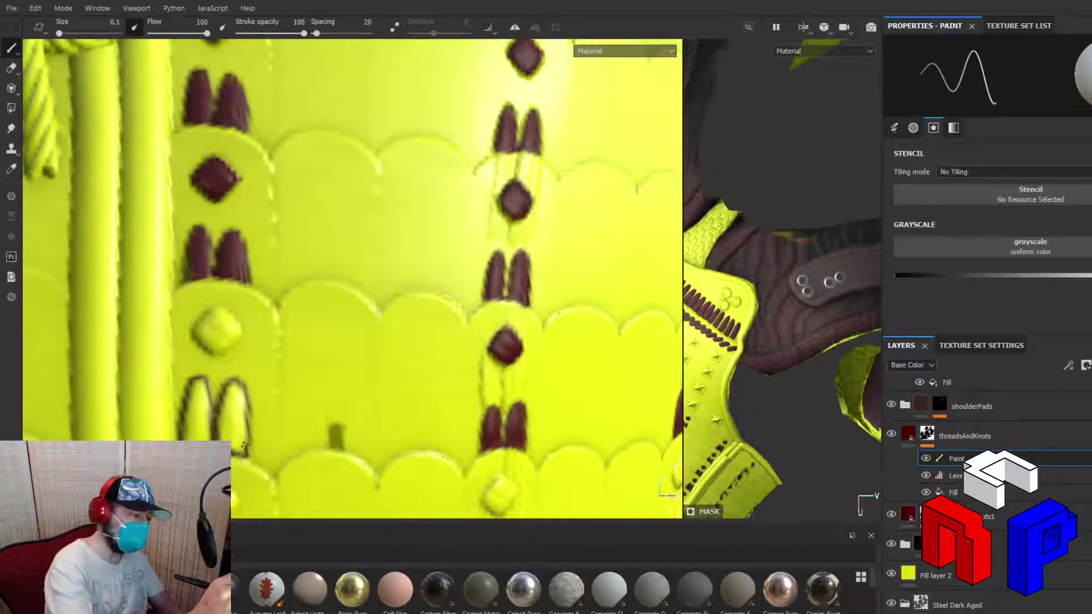
mouse_move(243, 439)
mouse_down()
mouse_move(238, 386)
mouse_move(223, 424)
mouse_move(236, 390)
mouse_move(239, 454)
mouse_move(231, 398)
mouse_move(220, 438)
mouse_move(229, 440)
mouse_move(187, 432)
mouse_move(198, 381)
mouse_move(211, 435)
mouse_move(196, 397)
mouse_move(200, 433)
mouse_up()
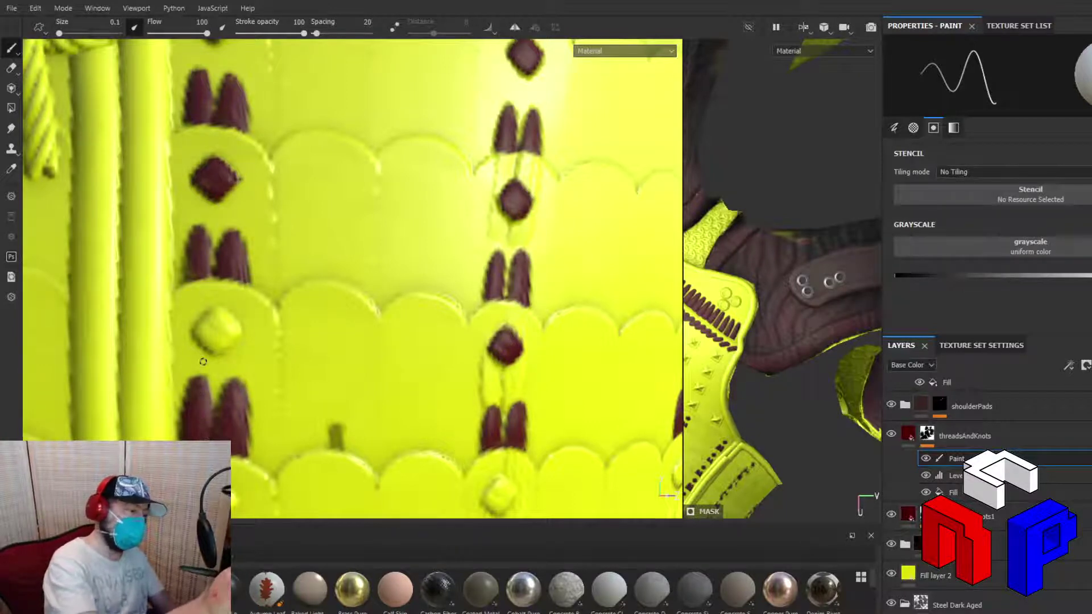
mouse_move(194, 332)
mouse_down()
mouse_move(215, 355)
mouse_move(225, 350)
mouse_move(238, 334)
mouse_move(226, 323)
mouse_move(198, 333)
mouse_move(225, 309)
mouse_move(240, 330)
mouse_move(213, 309)
mouse_move(200, 328)
mouse_move(224, 331)
mouse_move(227, 343)
mouse_move(233, 324)
mouse_move(213, 346)
mouse_up()
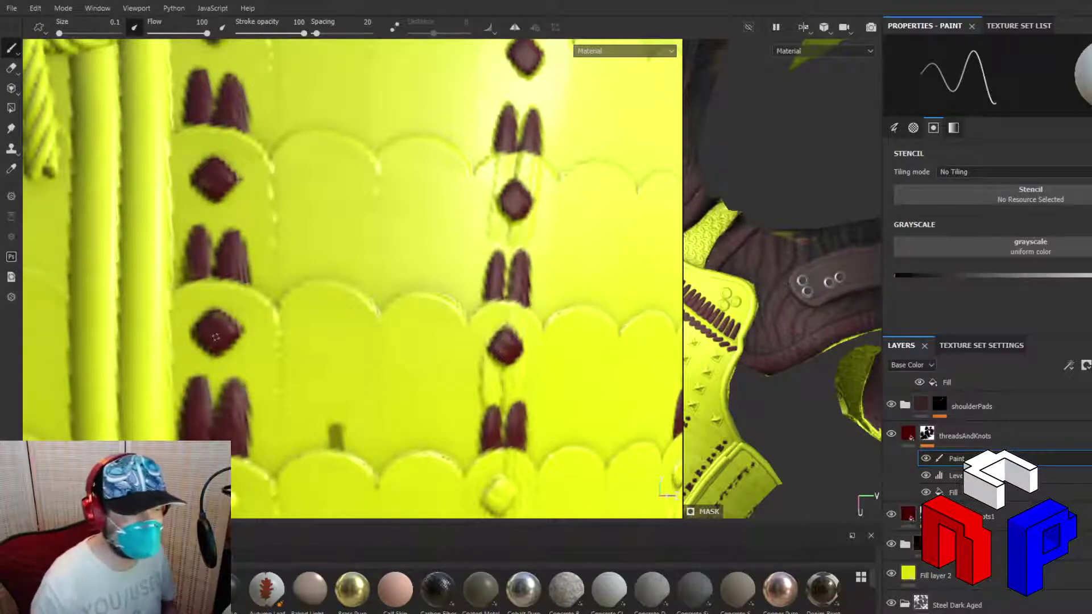
Move down to the lowest scalloped row and mask in the knot beside the vertical trim
scroll(209, 376, up, 2)
scroll(210, 378, down, 5)
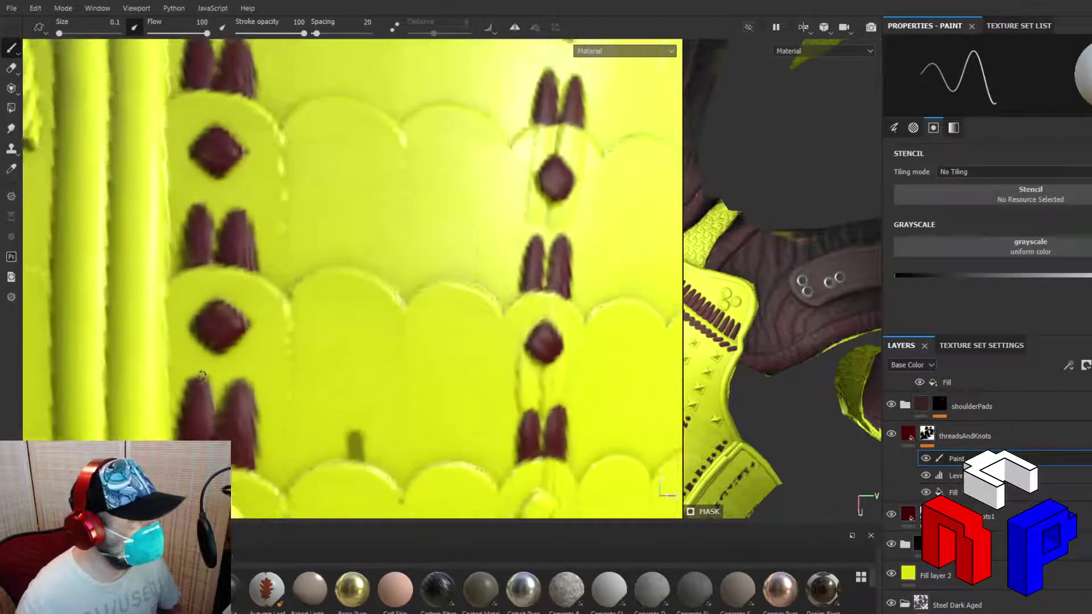
alt+middle_drag(269, 367, 291, 117)
scroll(291, 119, up, 3)
scroll(250, 191, up, 3)
alt+middle_drag(250, 192, 210, 136)
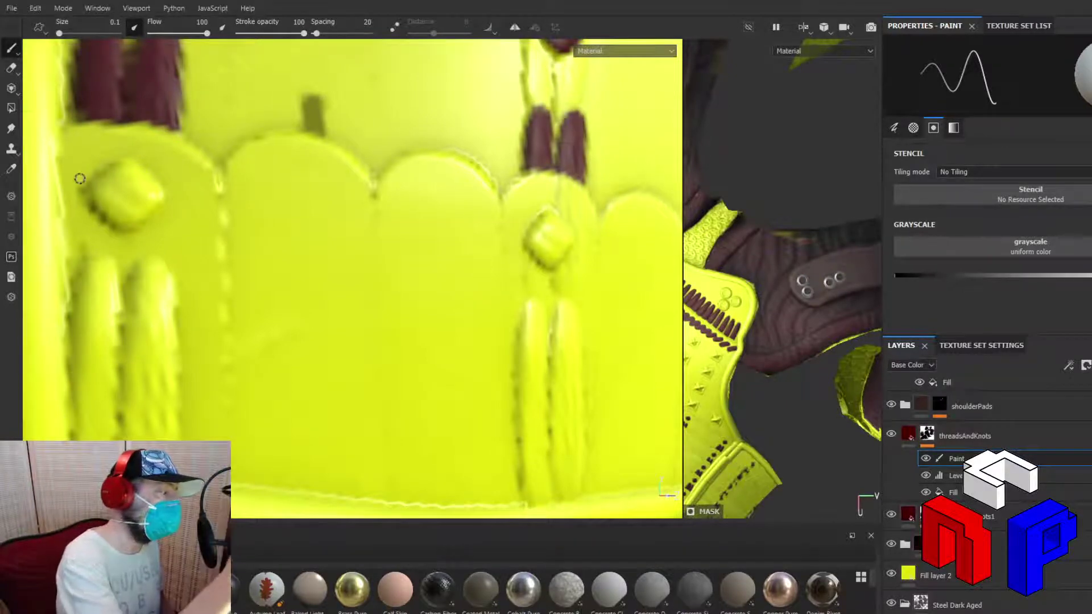
mouse_move(79, 183)
mouse_down()
mouse_move(124, 229)
mouse_move(155, 187)
mouse_move(125, 161)
mouse_move(155, 193)
mouse_up()
mouse_move(87, 188)
mouse_down()
mouse_move(126, 158)
mouse_move(94, 190)
mouse_move(128, 168)
mouse_move(98, 212)
mouse_move(121, 223)
mouse_move(135, 195)
mouse_move(129, 180)
mouse_move(148, 200)
mouse_move(131, 172)
mouse_up()
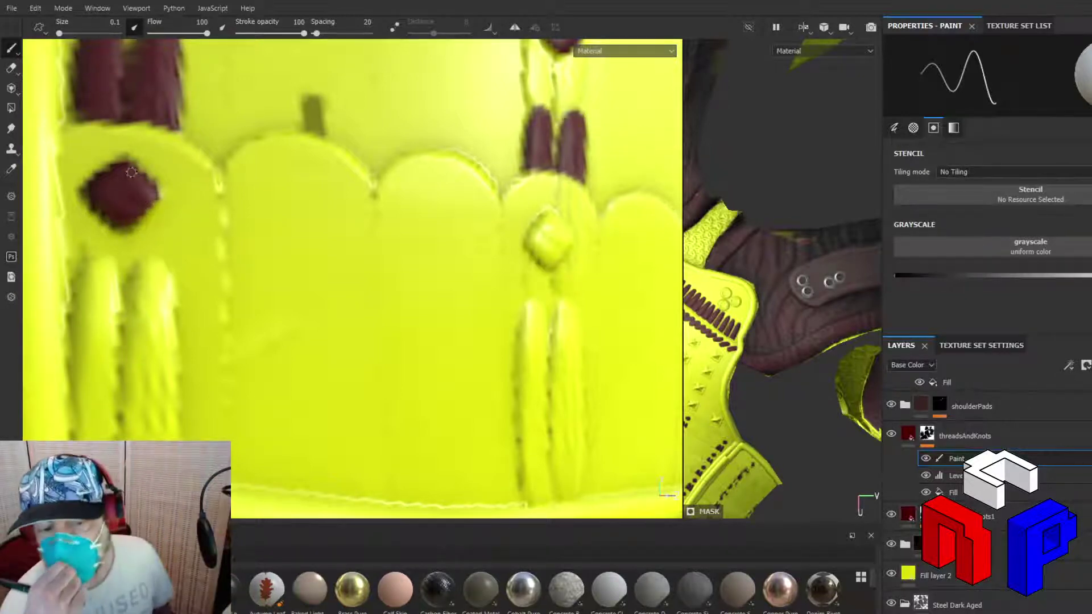
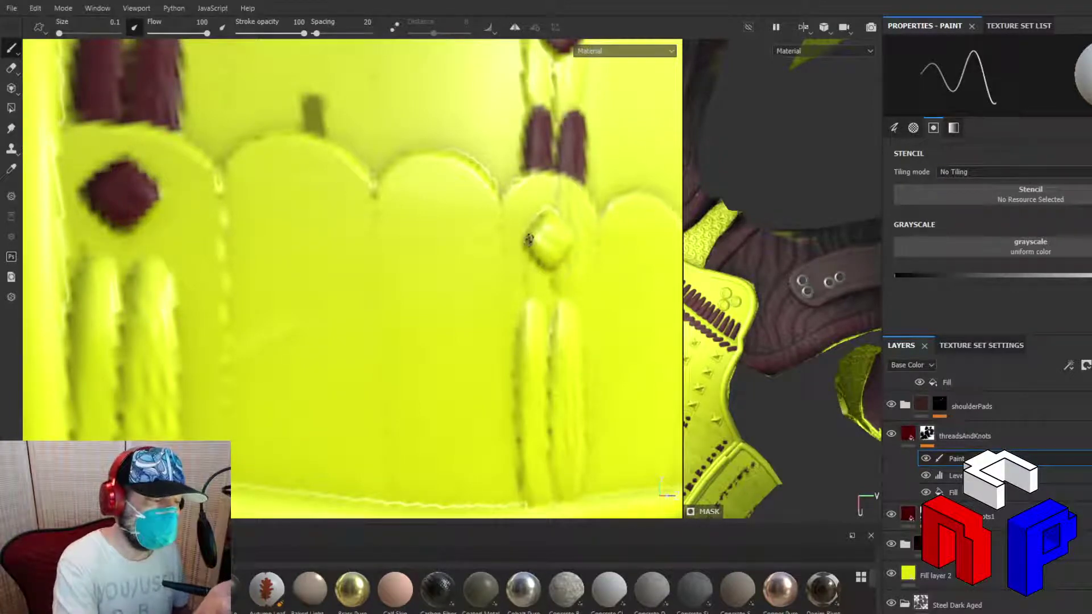
Mask in the knot and both long threads beneath it in the second column from the vertical trim, on the lowest scalloped row
mouse_move(528, 243)
mouse_down()
mouse_move(543, 215)
mouse_move(567, 231)
mouse_move(550, 215)
mouse_move(560, 252)
mouse_move(545, 268)
mouse_move(527, 249)
mouse_move(558, 252)
mouse_move(550, 234)
mouse_up()
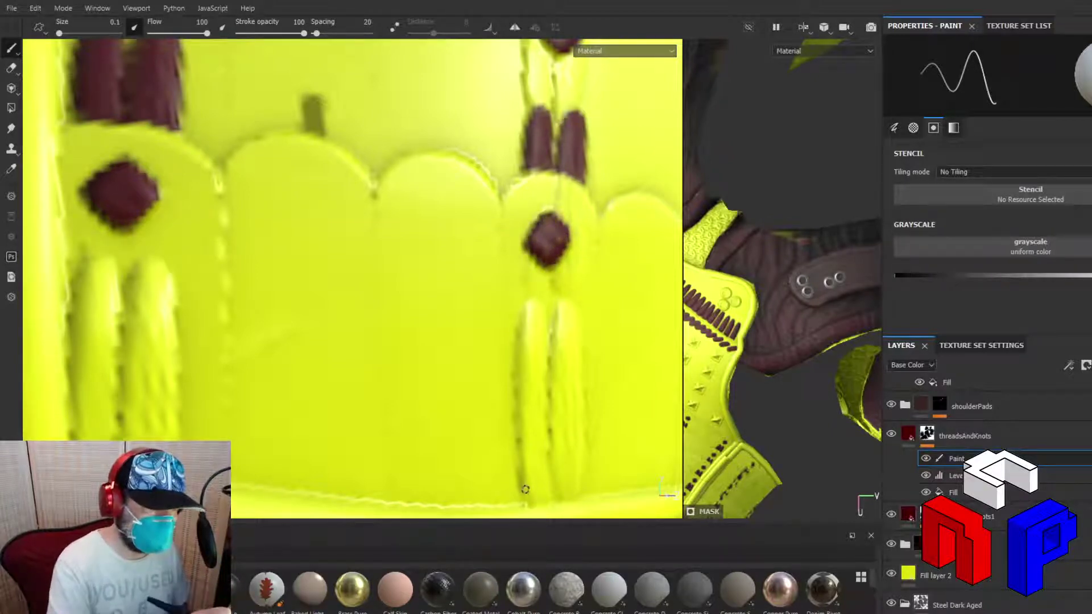
mouse_move(524, 491)
mouse_down()
mouse_move(529, 307)
mouse_move(547, 357)
mouse_move(540, 496)
mouse_move(565, 491)
mouse_up()
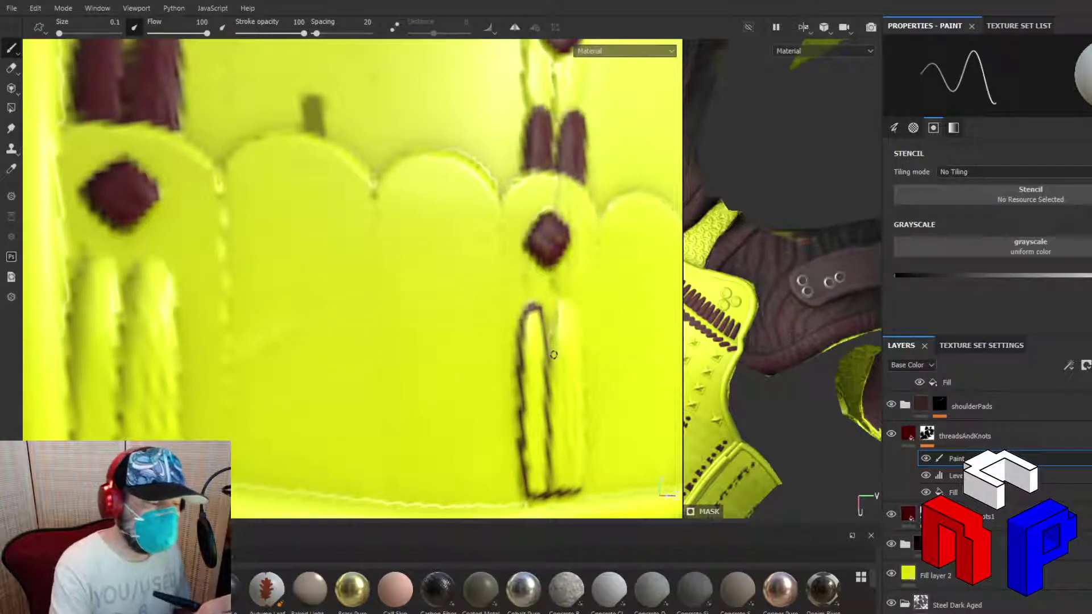
drag(553, 354, 556, 324)
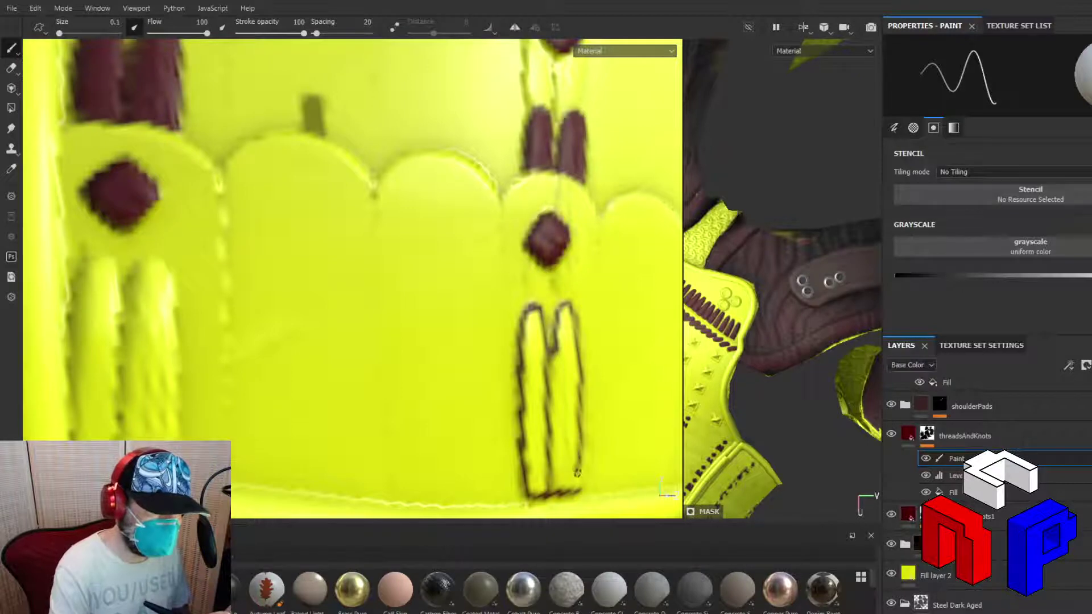
drag(577, 486, 579, 437)
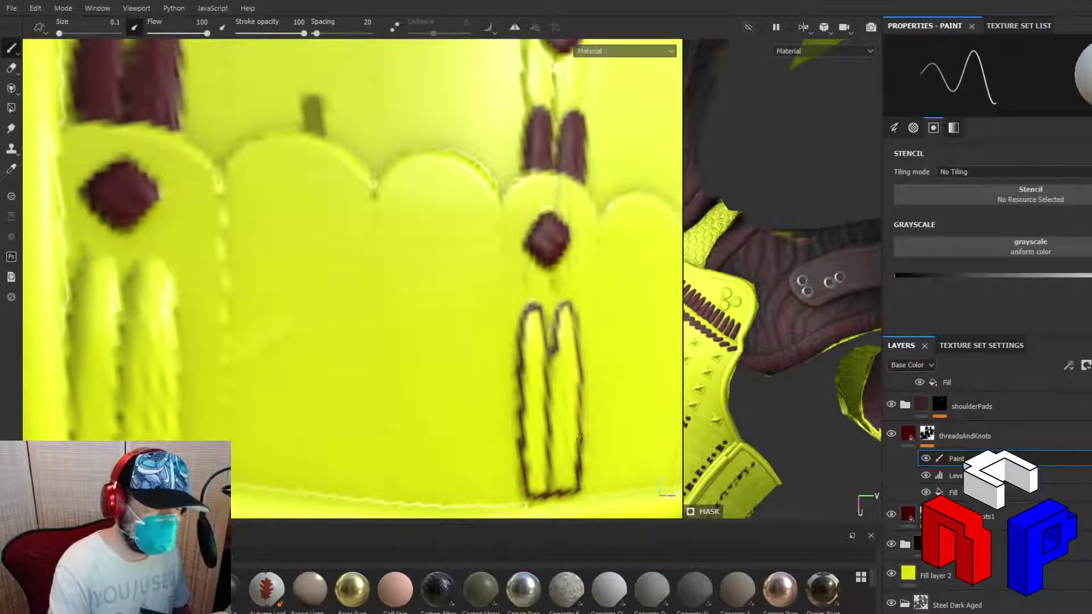
mouse_move(558, 333)
mouse_down()
mouse_move(556, 349)
mouse_move(563, 313)
mouse_move(575, 382)
mouse_move(564, 336)
mouse_move(556, 367)
mouse_move(548, 357)
mouse_move(550, 391)
mouse_move(564, 380)
mouse_move(573, 390)
mouse_up()
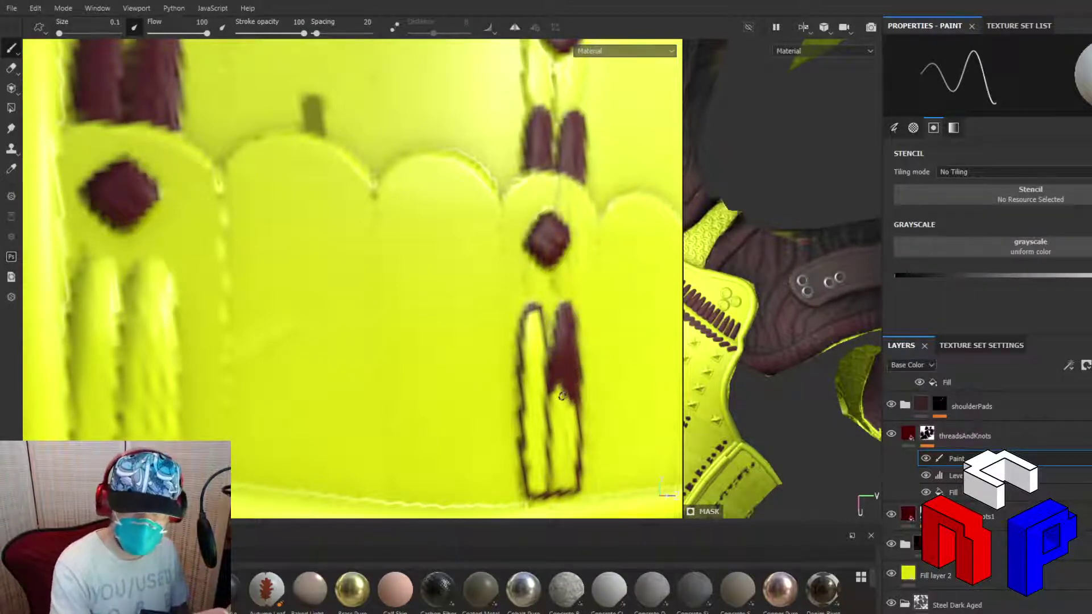
mouse_move(565, 398)
mouse_down()
mouse_move(555, 387)
mouse_move(549, 404)
mouse_move(550, 421)
mouse_move(554, 409)
mouse_move(574, 435)
mouse_move(569, 485)
mouse_move(554, 467)
mouse_move(553, 433)
mouse_move(565, 470)
mouse_up()
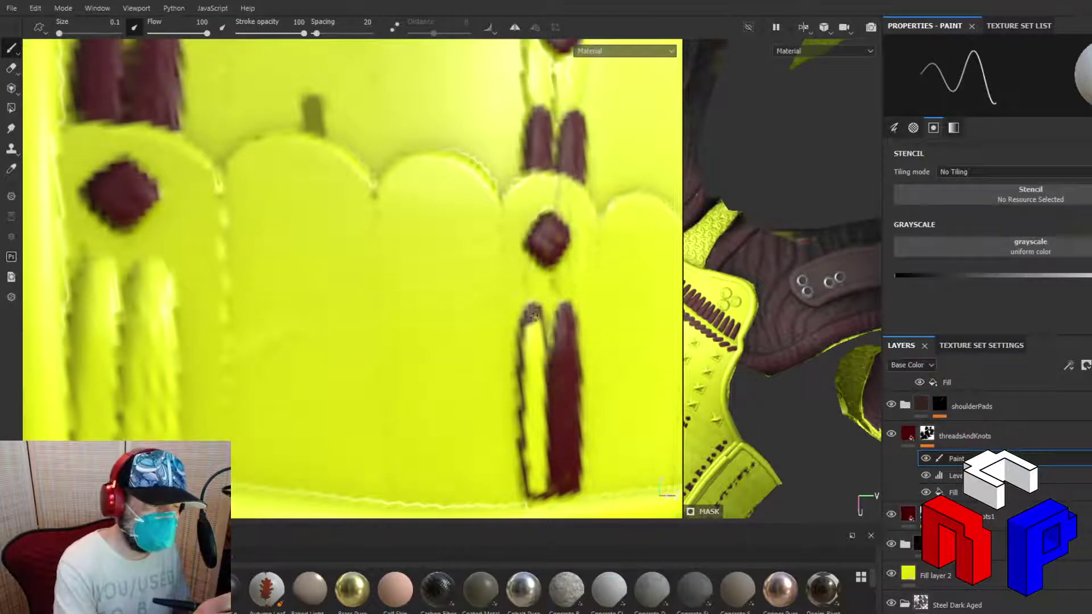
mouse_move(532, 312)
mouse_down()
mouse_move(541, 364)
mouse_move(533, 336)
mouse_move(526, 343)
mouse_move(533, 372)
mouse_move(539, 350)
mouse_move(544, 410)
mouse_move(535, 393)
mouse_move(526, 401)
mouse_move(526, 376)
mouse_move(526, 429)
mouse_move(529, 440)
mouse_move(533, 403)
mouse_move(541, 456)
mouse_move(524, 446)
mouse_move(533, 487)
mouse_move(531, 463)
mouse_move(539, 489)
mouse_move(544, 477)
mouse_up()
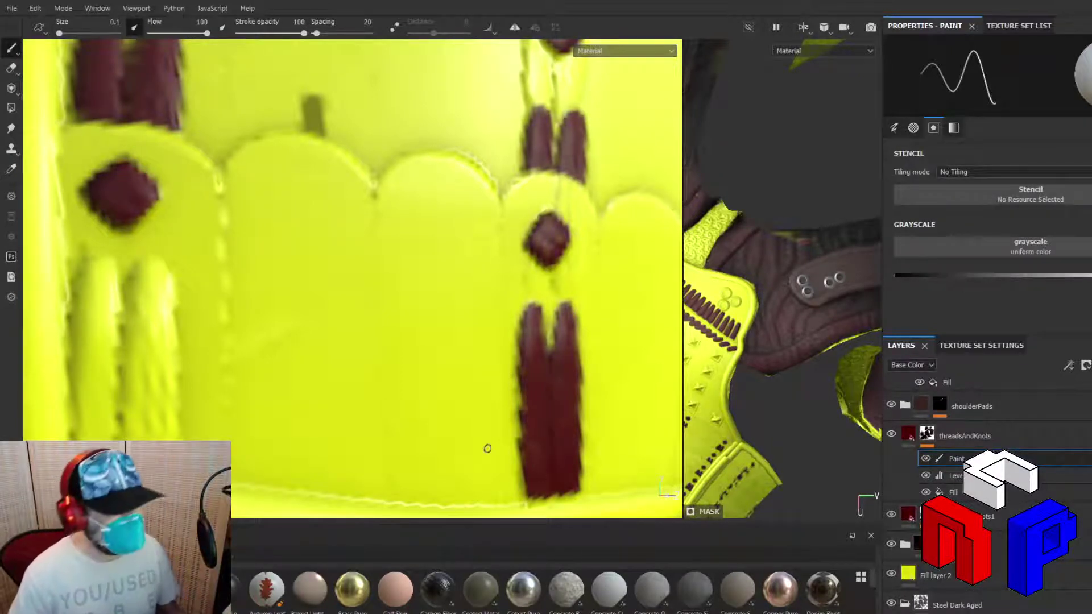
Outline and fill the two threads under the painted knot beside the vertical trim on the lowest row, and touch up their edges
mouse_move(487, 448)
middle_down()
mouse_move(439, 395)
mouse_move(626, 390)
mouse_move(536, 383)
mouse_move(518, 405)
middle_up()
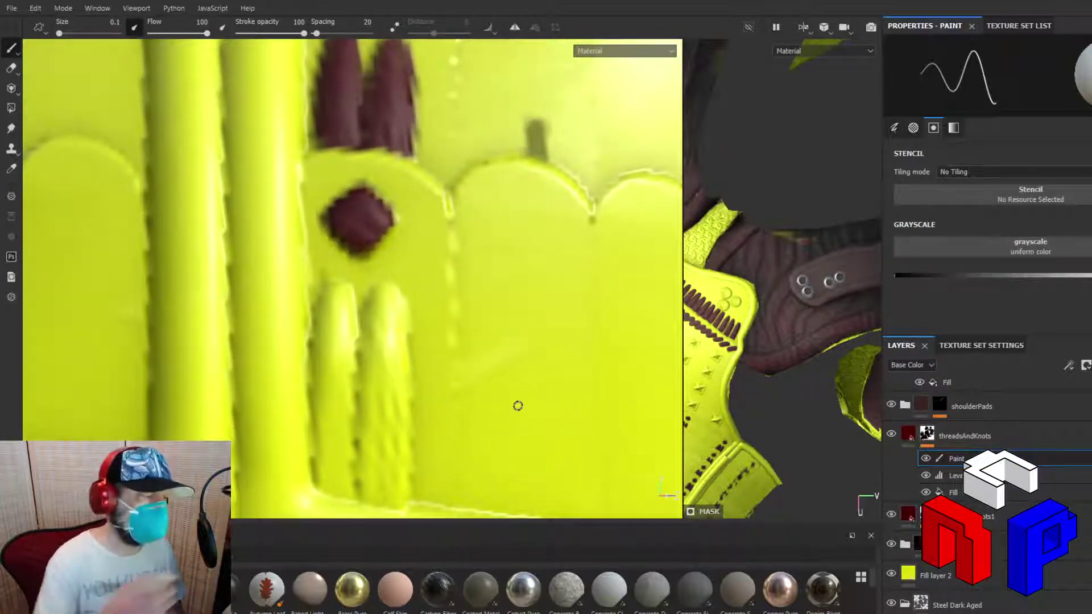
mouse_move(317, 342)
mouse_down()
mouse_move(323, 290)
mouse_move(338, 284)
mouse_move(354, 314)
mouse_move(350, 480)
mouse_up()
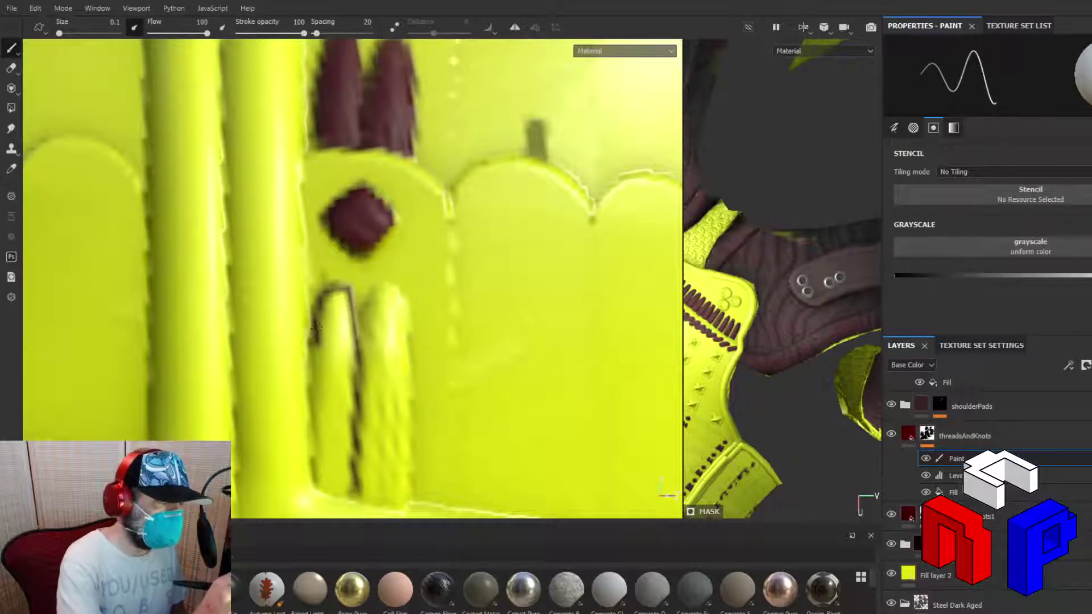
mouse_move(316, 327)
mouse_down()
mouse_move(316, 479)
mouse_move(348, 492)
mouse_up()
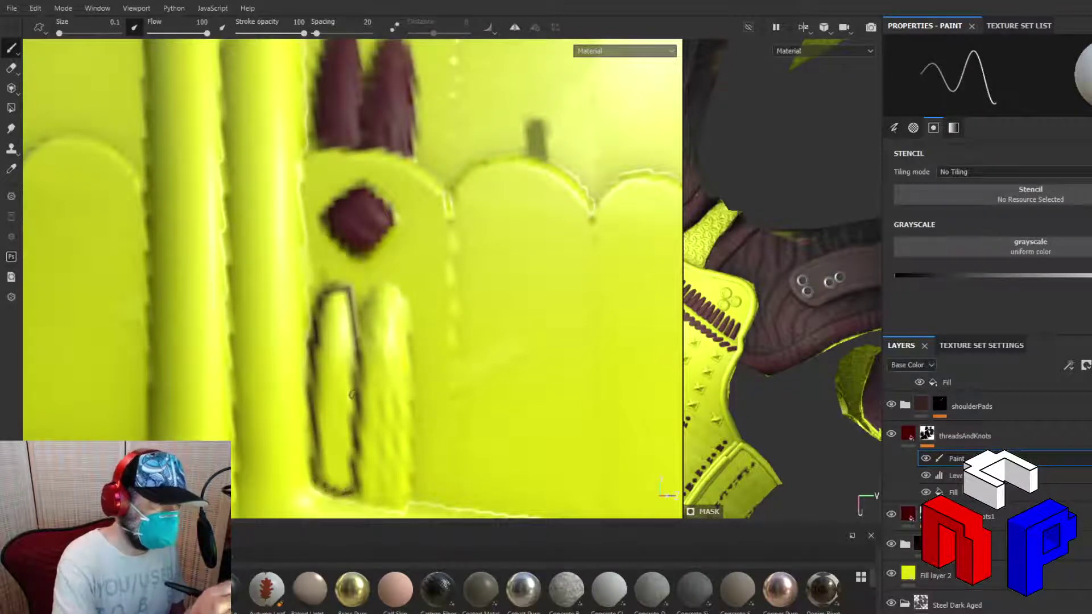
mouse_move(351, 394)
mouse_down()
mouse_move(366, 315)
mouse_move(387, 284)
mouse_move(405, 340)
mouse_move(410, 454)
mouse_move(403, 507)
mouse_move(367, 485)
mouse_move(372, 499)
mouse_move(388, 497)
mouse_up()
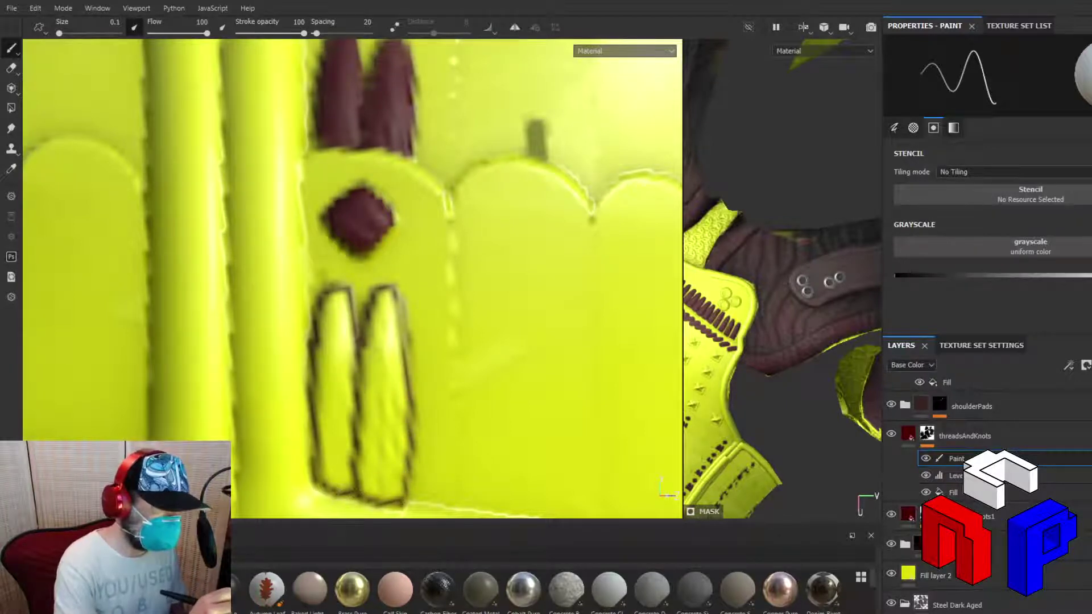
mouse_move(327, 301)
mouse_down()
mouse_move(347, 297)
mouse_move(344, 330)
mouse_move(322, 315)
mouse_move(336, 375)
mouse_move(350, 352)
mouse_move(353, 420)
mouse_move(320, 355)
mouse_move(323, 407)
mouse_move(316, 379)
mouse_move(351, 457)
mouse_move(347, 483)
mouse_move(344, 466)
mouse_move(335, 483)
mouse_move(322, 420)
mouse_move(333, 483)
mouse_move(321, 455)
mouse_move(324, 475)
mouse_up()
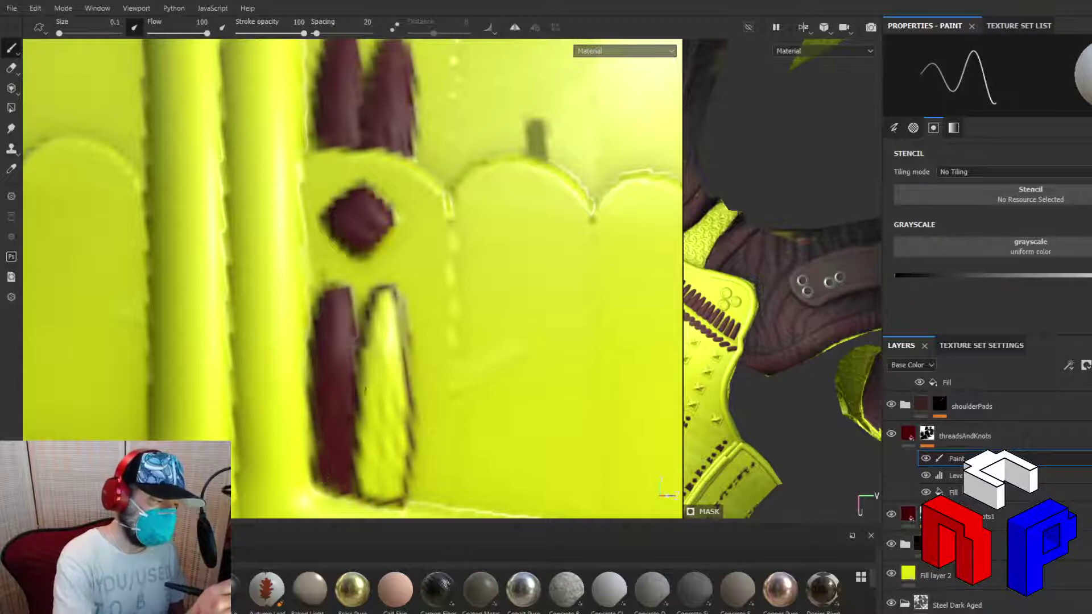
mouse_move(374, 359)
mouse_down()
mouse_move(369, 378)
mouse_move(379, 291)
mouse_move(401, 388)
mouse_move(396, 403)
mouse_move(387, 374)
mouse_move(388, 409)
mouse_move(378, 341)
mouse_move(405, 443)
mouse_move(398, 473)
mouse_move(393, 452)
mouse_move(396, 494)
mouse_move(390, 441)
mouse_move(386, 495)
mouse_move(372, 387)
mouse_move(381, 439)
mouse_up()
mouse_move(366, 399)
mouse_down()
mouse_move(362, 449)
mouse_move(372, 463)
mouse_move(376, 455)
mouse_move(383, 496)
mouse_move(359, 452)
mouse_move(368, 492)
mouse_move(387, 493)
mouse_up()
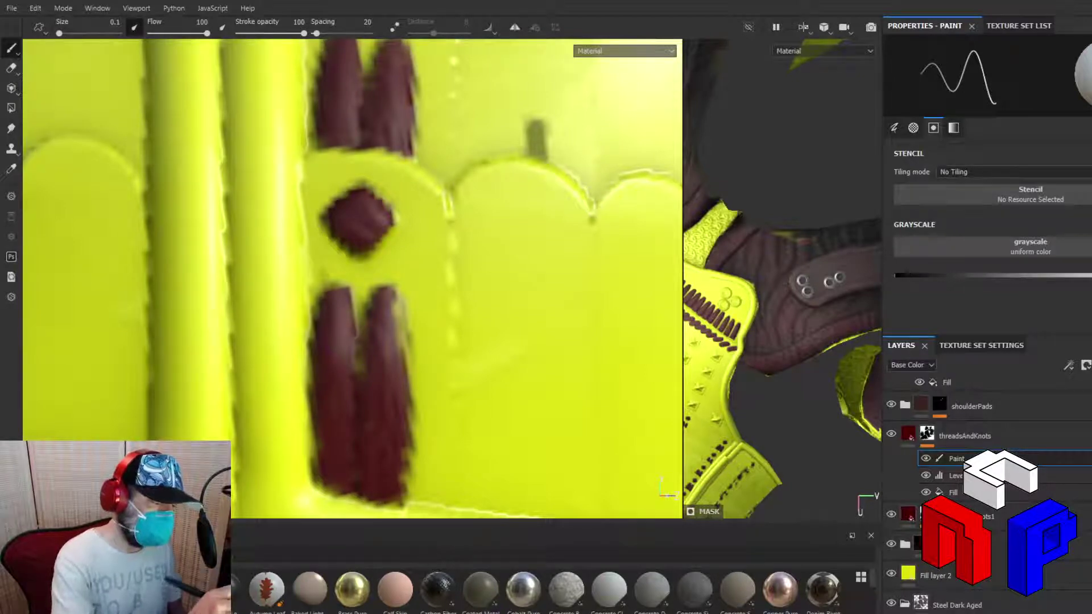
mouse_move(391, 323)
mouse_down()
mouse_move(401, 341)
mouse_move(396, 310)
mouse_up()
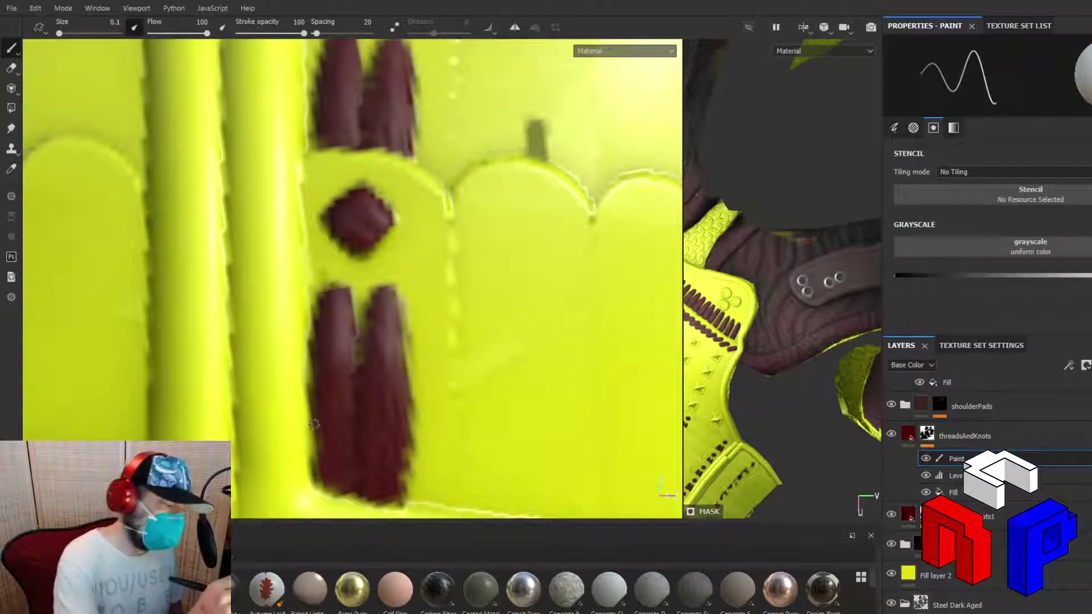
drag(314, 423, 314, 434)
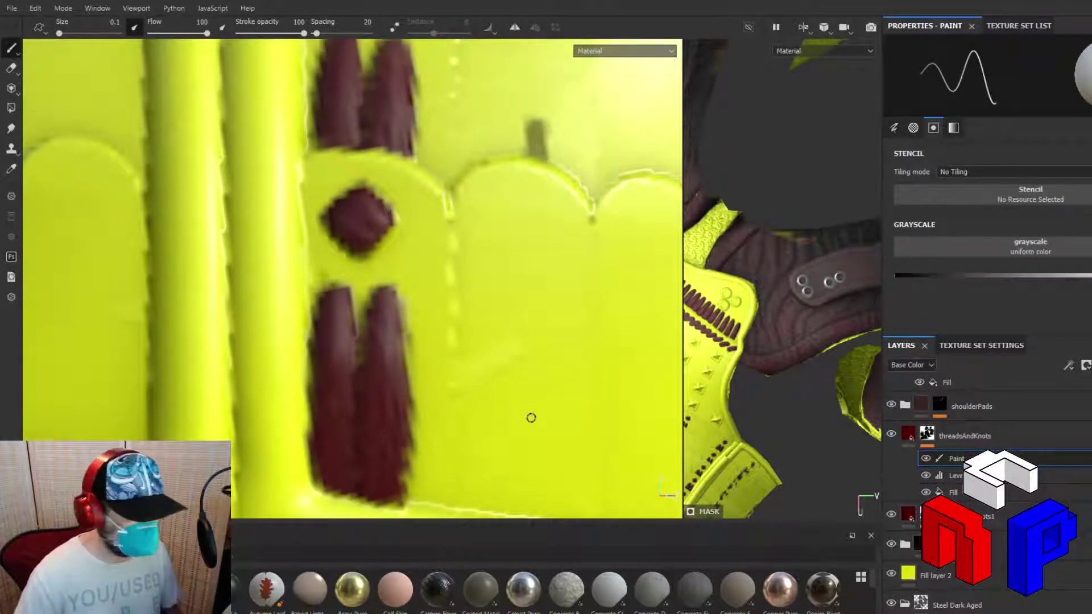
Go around to the front of the torso and paint the first bare knot on the lowest scalloped row
scroll(443, 414, down, 10)
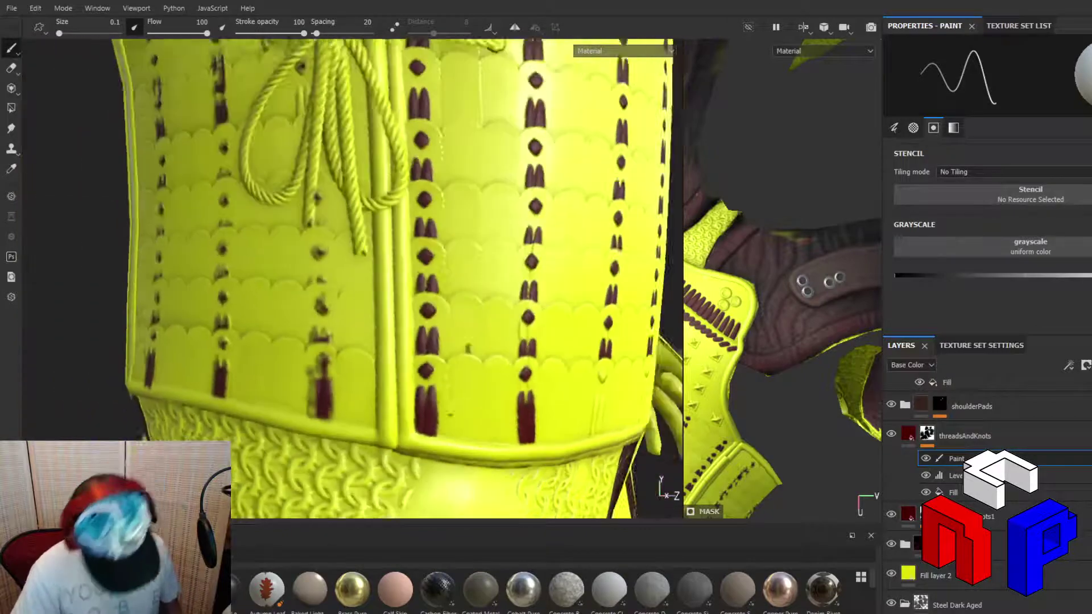
scroll(494, 384, down, 3)
alt+middle_drag(625, 366, 301, 341)
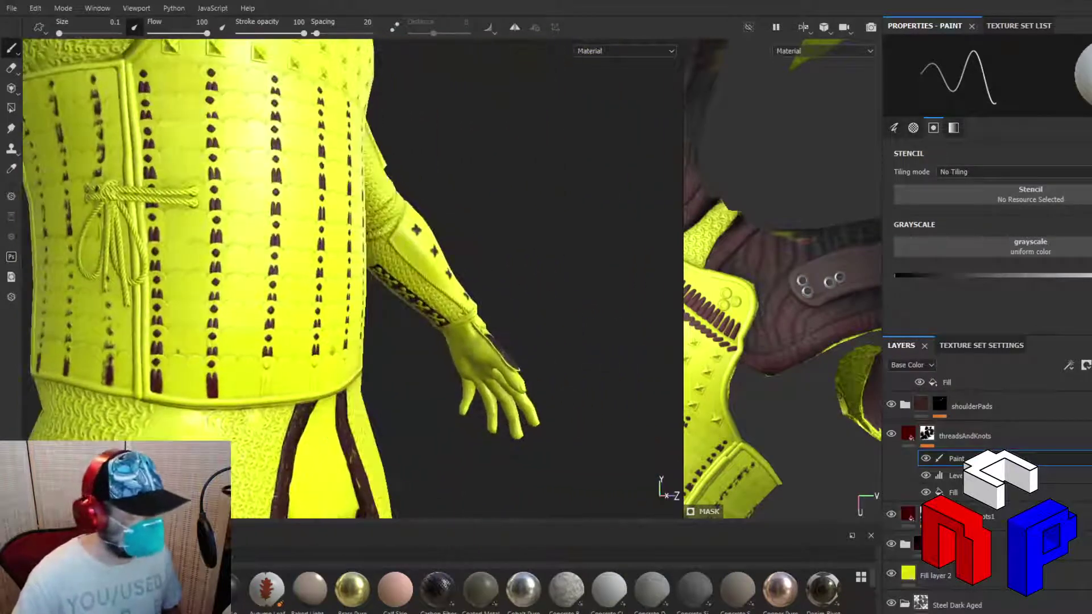
scroll(313, 351, down, 2)
scroll(313, 351, down, 2)
alt+drag(314, 348, 216, 359)
scroll(335, 354, up, 2)
scroll(341, 350, down, 4)
scroll(364, 341, up, 10)
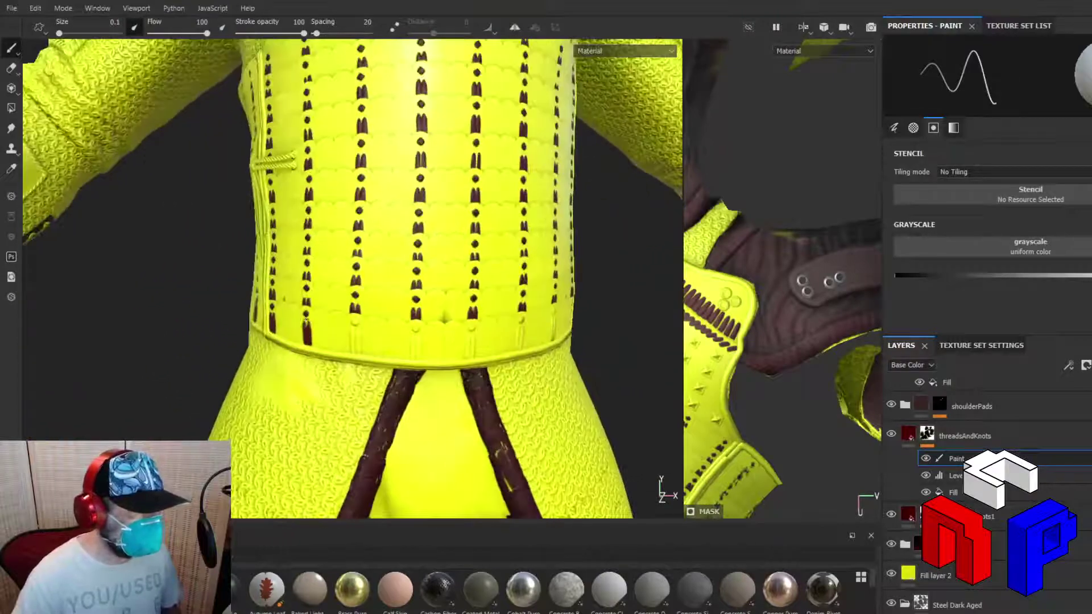
alt+middle_drag(486, 334, 477, 332)
scroll(367, 301, up, 4)
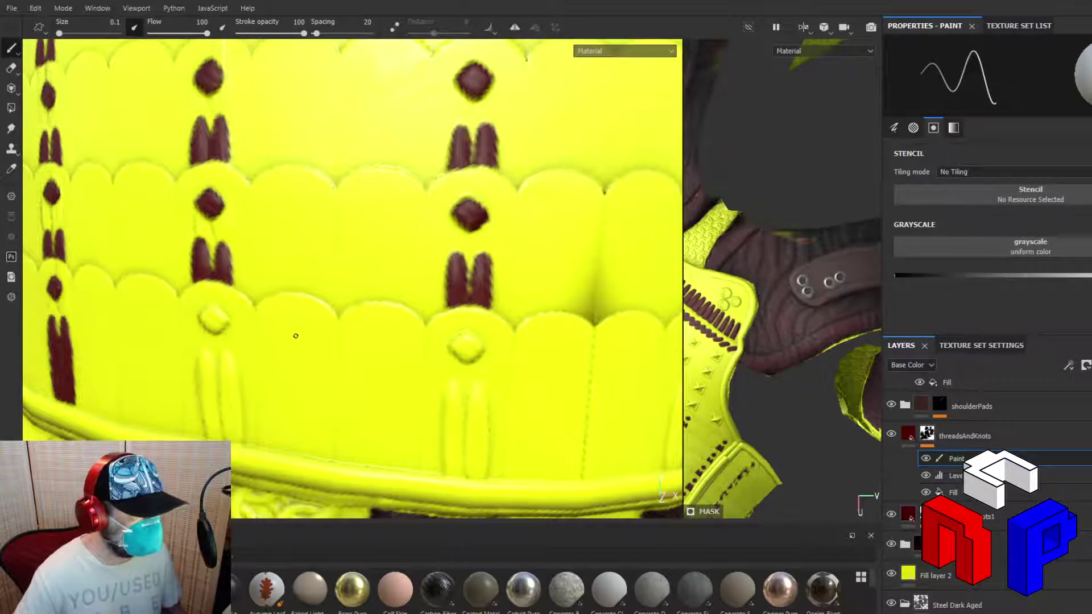
scroll(442, 322, down, 2)
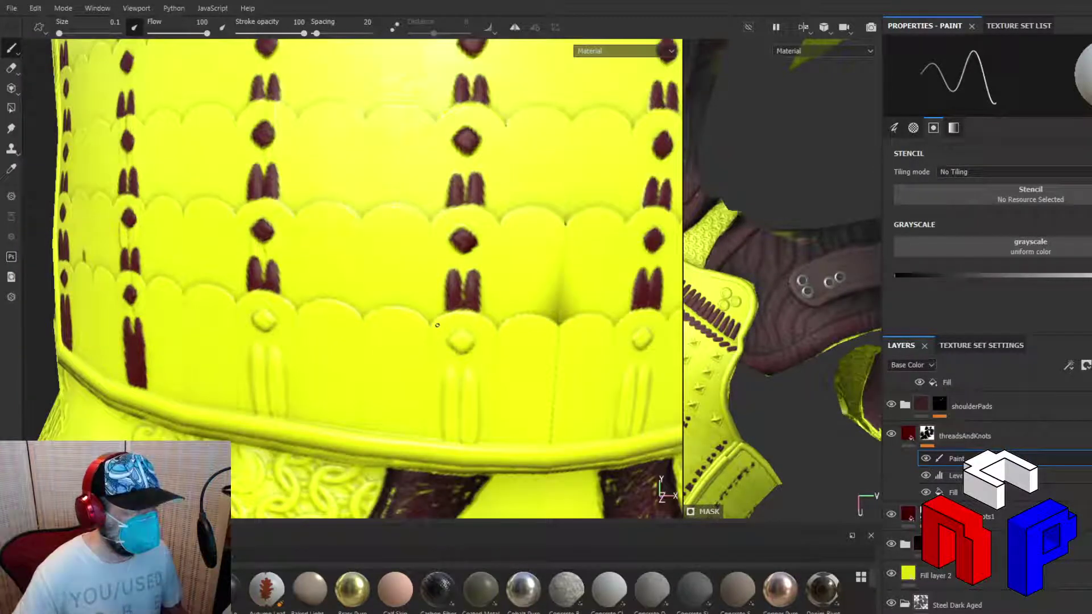
mouse_move(311, 363)
alt+mouse_down()
mouse_move(415, 361)
mouse_move(256, 310)
mouse_move(314, 302)
mouse_move(288, 278)
mouse_move(313, 284)
mouse_move(349, 248)
mouse_move(341, 297)
alt+mouse_up()
scroll(341, 296, up, 4)
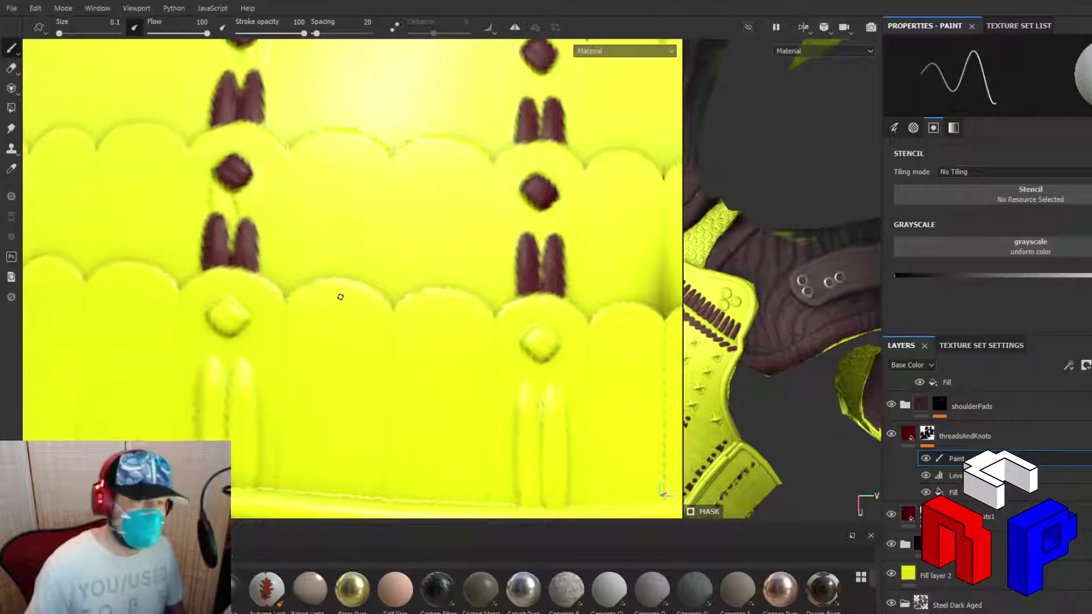
mouse_move(219, 310)
mouse_down()
mouse_move(249, 319)
mouse_move(229, 333)
mouse_move(211, 315)
mouse_move(222, 330)
mouse_move(229, 314)
mouse_move(238, 320)
mouse_move(228, 309)
mouse_move(242, 318)
mouse_move(222, 328)
mouse_up()
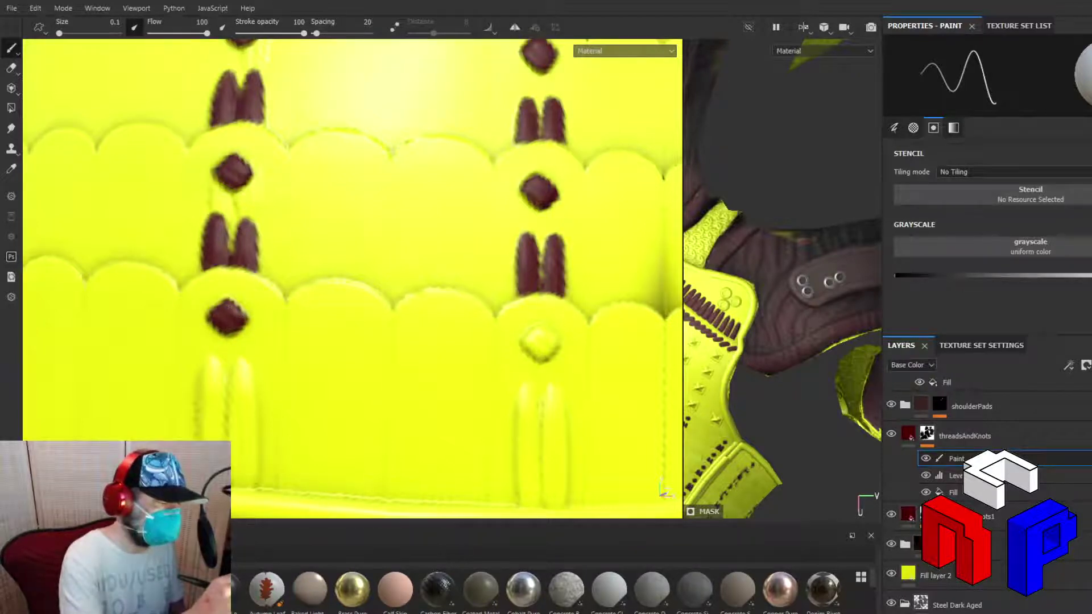
Outline the two long threads beneath that knot and fill both down to the bottom trim, painting with the light grayscale value
mouse_move(201, 427)
mouse_down()
mouse_move(205, 362)
mouse_move(219, 363)
mouse_move(225, 394)
mouse_move(223, 371)
mouse_move(217, 359)
mouse_move(224, 417)
mouse_move(242, 360)
mouse_move(254, 490)
mouse_move(257, 461)
mouse_up()
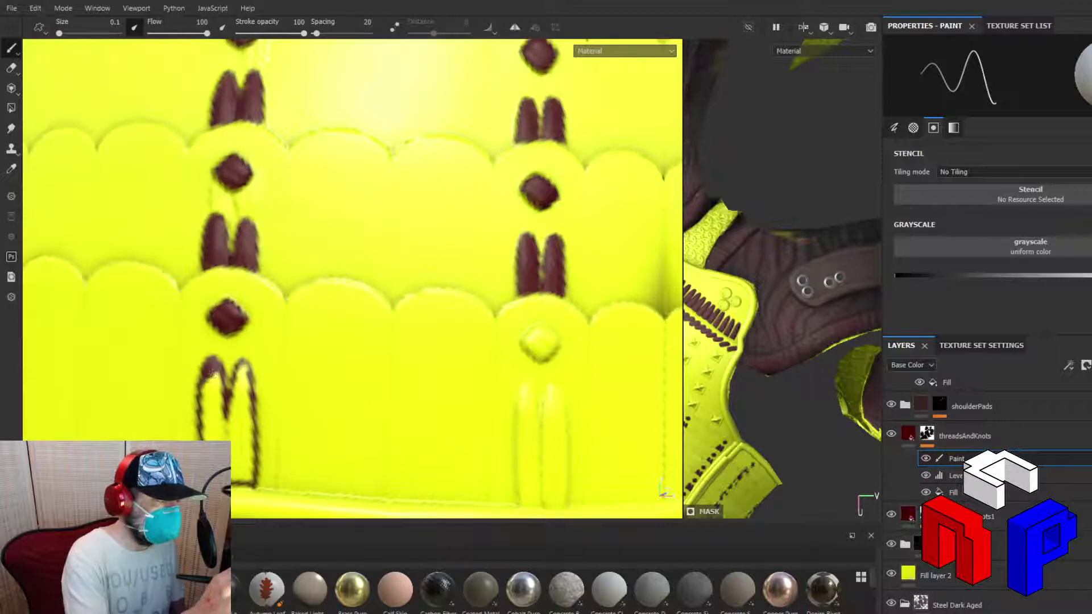
mouse_move(211, 374)
mouse_down()
mouse_move(205, 386)
mouse_move(224, 414)
mouse_move(210, 398)
mouse_move(203, 411)
mouse_move(206, 391)
mouse_move(232, 398)
mouse_move(238, 379)
mouse_move(231, 391)
mouse_up()
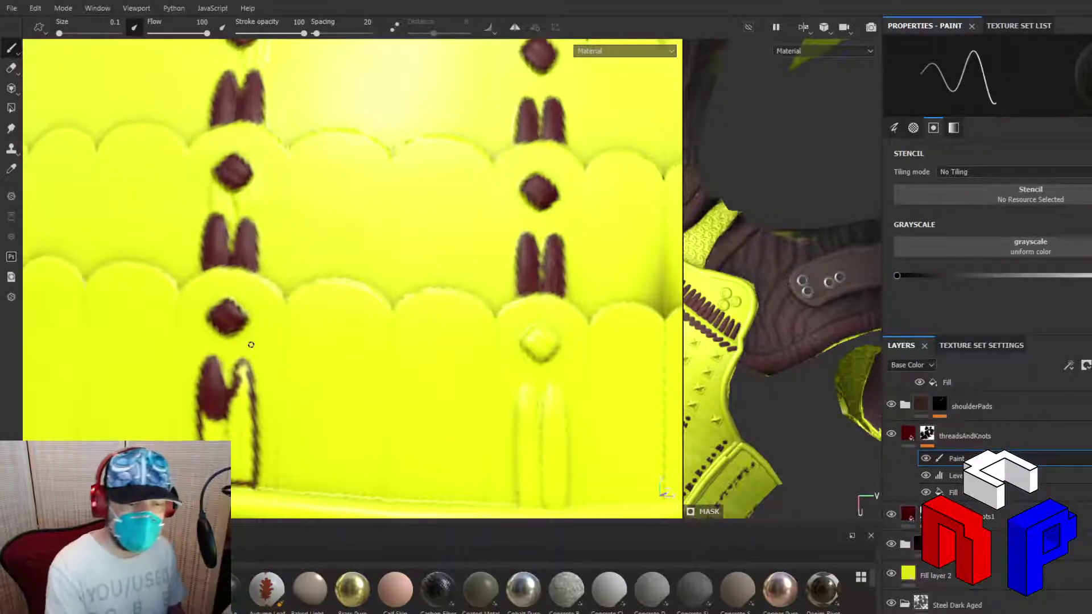
drag(898, 277, 1035, 277)
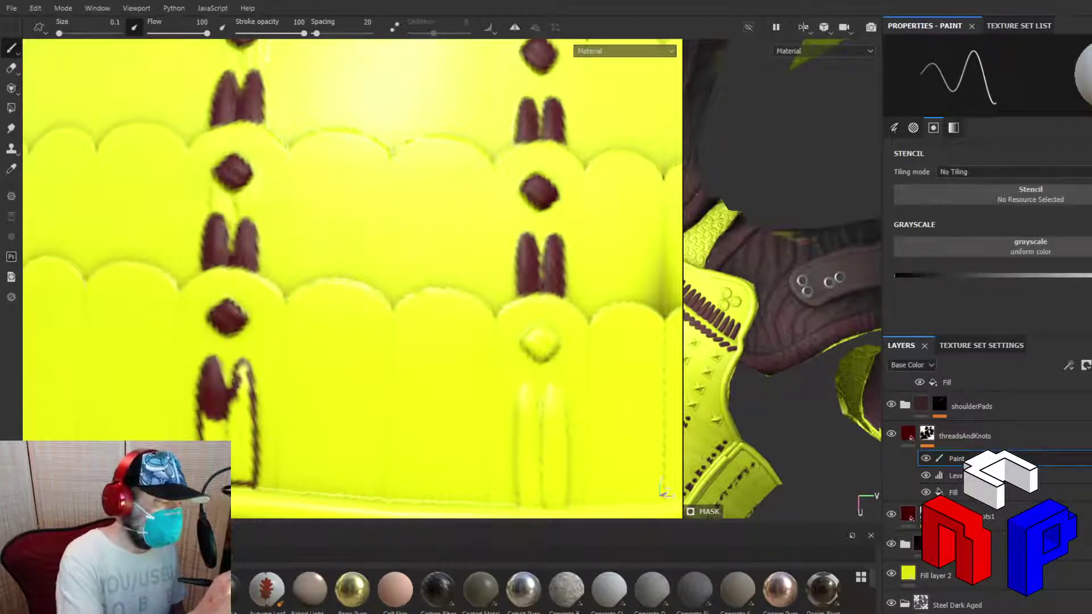
mouse_move(236, 378)
mouse_down()
mouse_move(247, 385)
mouse_move(244, 371)
mouse_move(248, 411)
mouse_move(231, 405)
mouse_move(249, 424)
mouse_move(249, 413)
mouse_move(250, 477)
mouse_up()
mouse_move(246, 439)
mouse_down()
mouse_move(236, 426)
mouse_move(232, 436)
mouse_up()
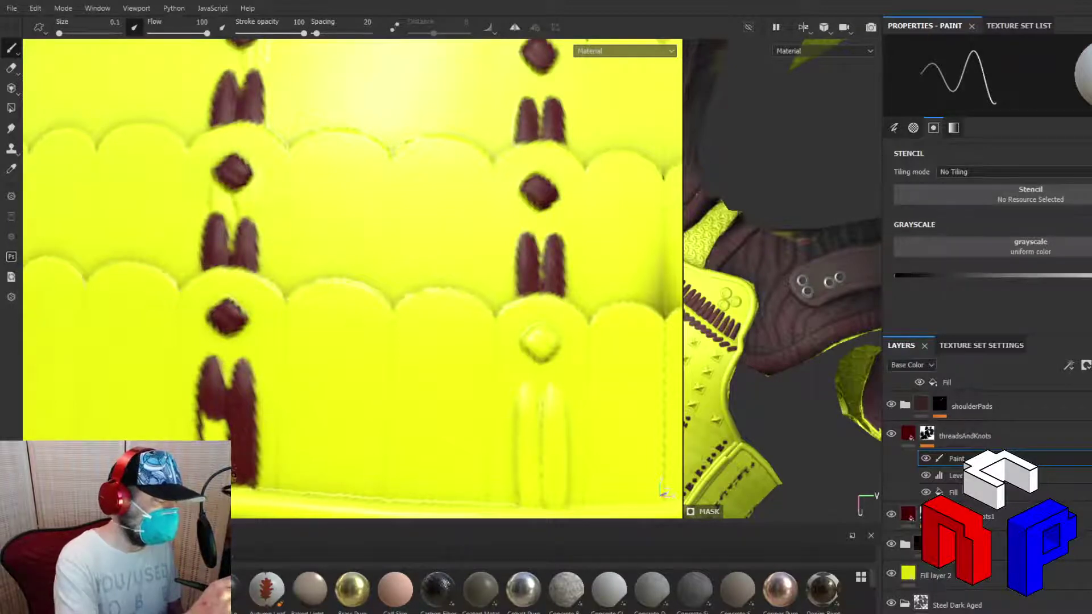
drag(227, 434, 214, 428)
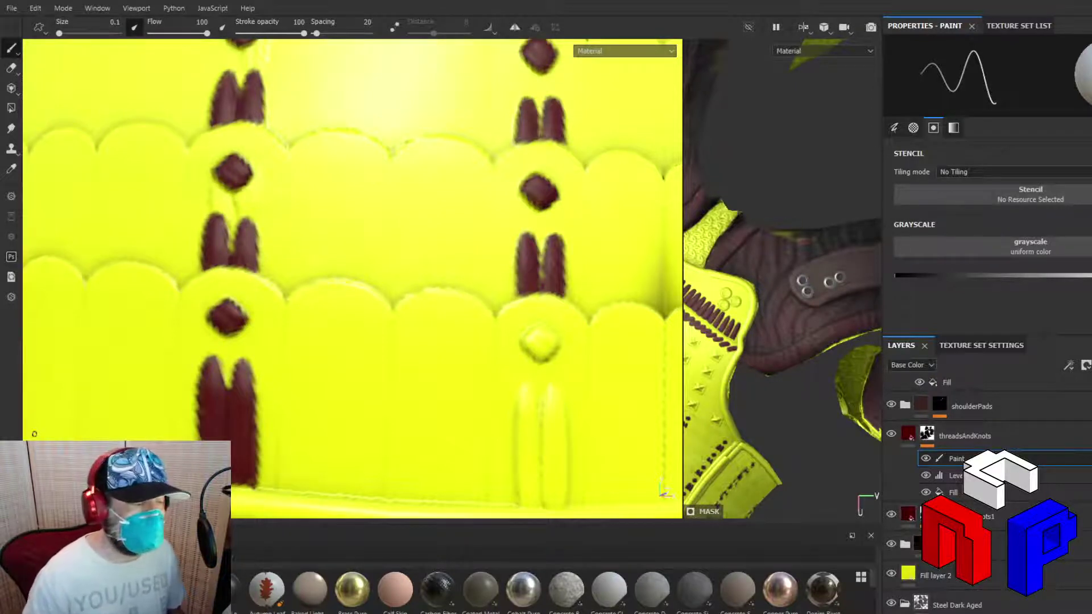
Paint the lowest-row knot and its two threads in the column just past the front centre crease
scroll(559, 494, down, 1)
alt+middle_drag(642, 457, 199, 406)
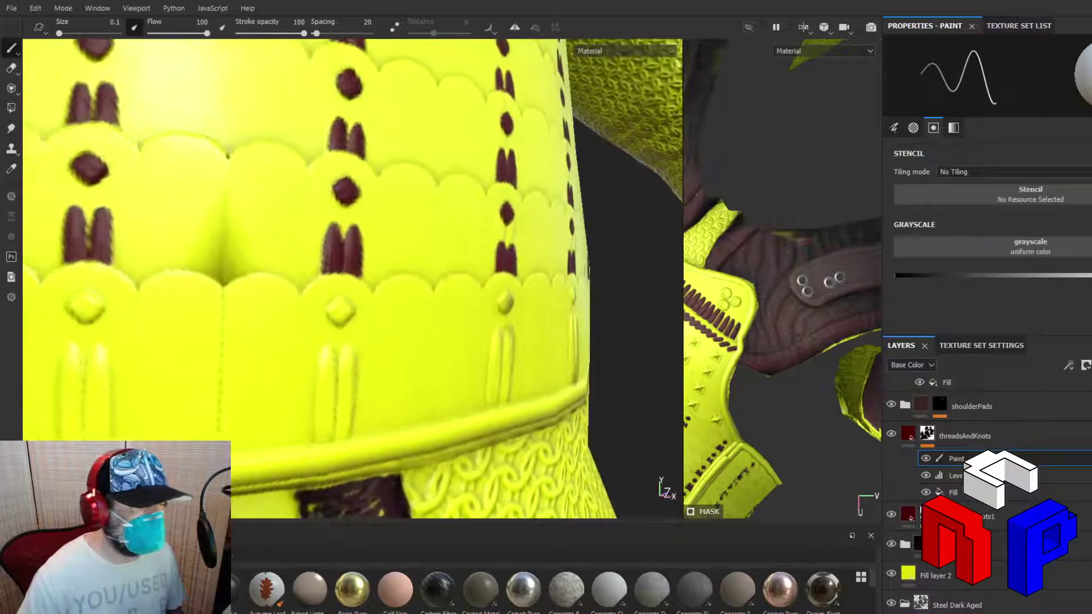
alt+right_drag(405, 377, 107, 362)
mouse_move(353, 368)
alt+mouse_down()
mouse_move(241, 356)
mouse_move(397, 366)
mouse_move(375, 387)
mouse_move(317, 407)
mouse_move(370, 405)
alt+mouse_up()
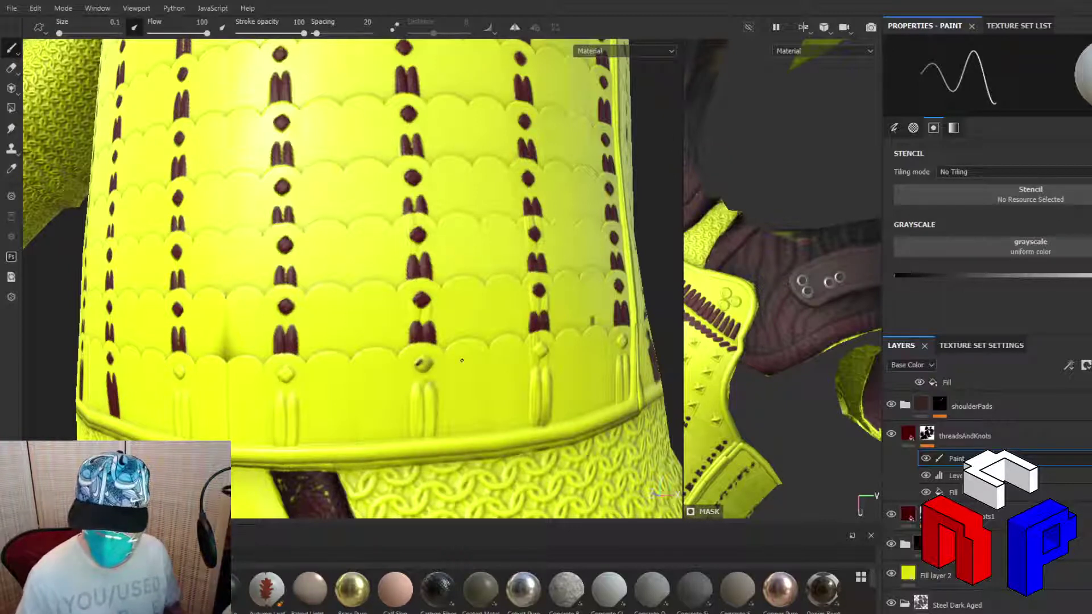
scroll(422, 364, up, 5)
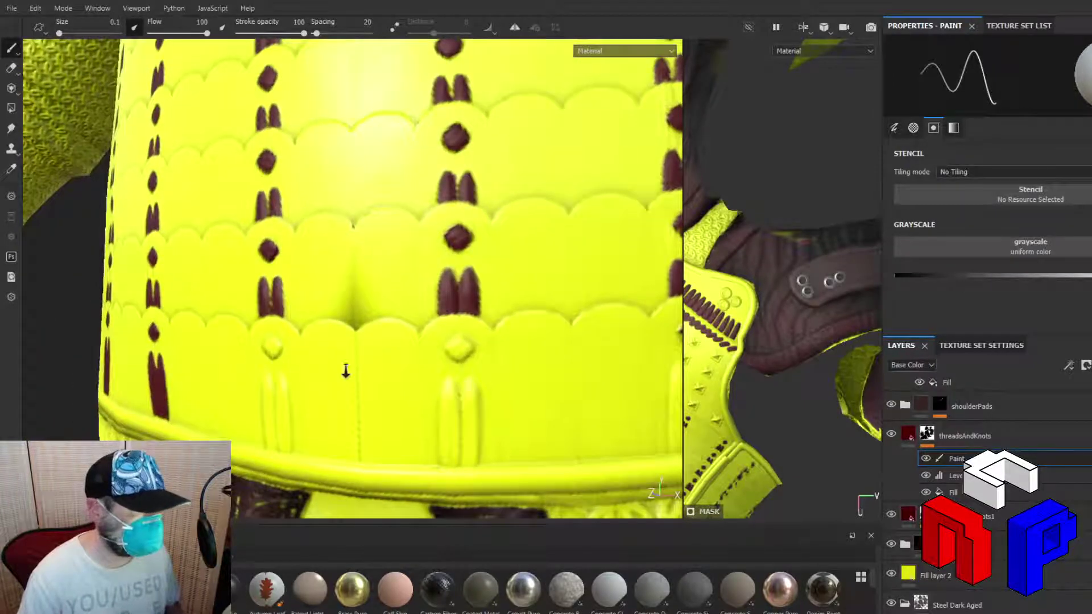
mouse_move(344, 371)
alt+mouse_down()
mouse_move(438, 371)
mouse_move(431, 365)
mouse_move(457, 360)
mouse_move(382, 372)
alt+mouse_up()
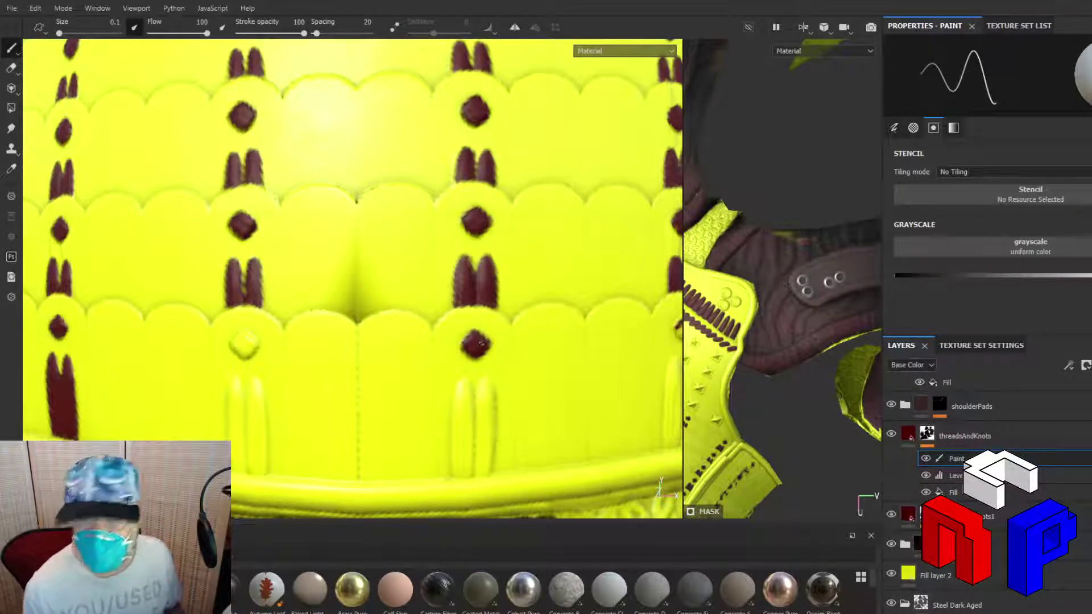
mouse_move(454, 472)
mouse_down()
mouse_move(466, 376)
mouse_move(474, 436)
mouse_move(458, 475)
mouse_move(489, 470)
mouse_up()
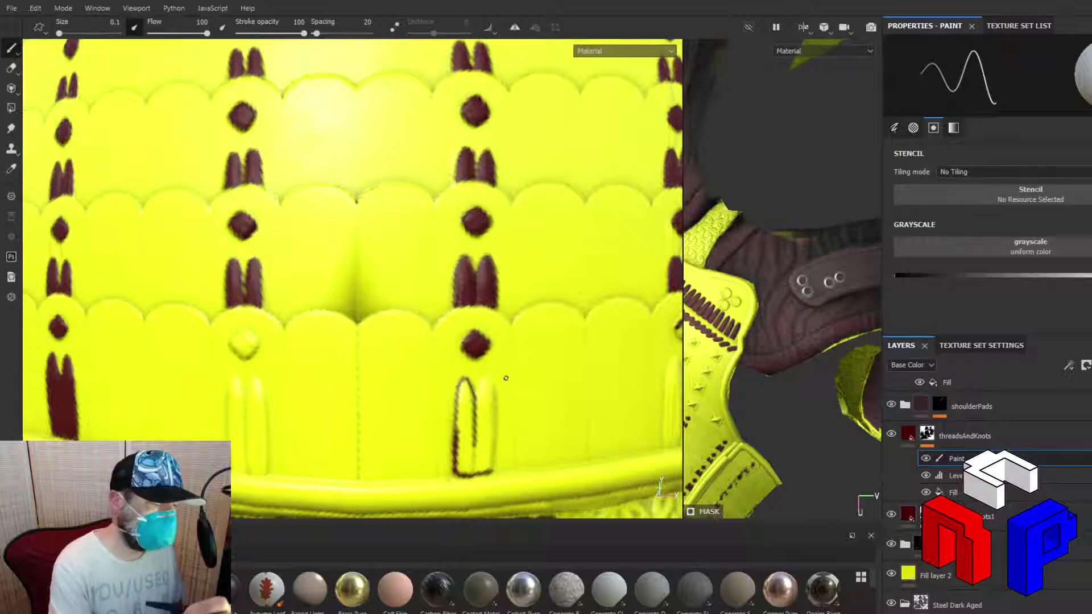
mouse_move(476, 395)
mouse_down()
mouse_move(488, 378)
mouse_move(495, 445)
mouse_move(491, 471)
mouse_move(483, 378)
mouse_move(481, 471)
mouse_move(492, 437)
mouse_move(486, 467)
mouse_move(488, 455)
mouse_up()
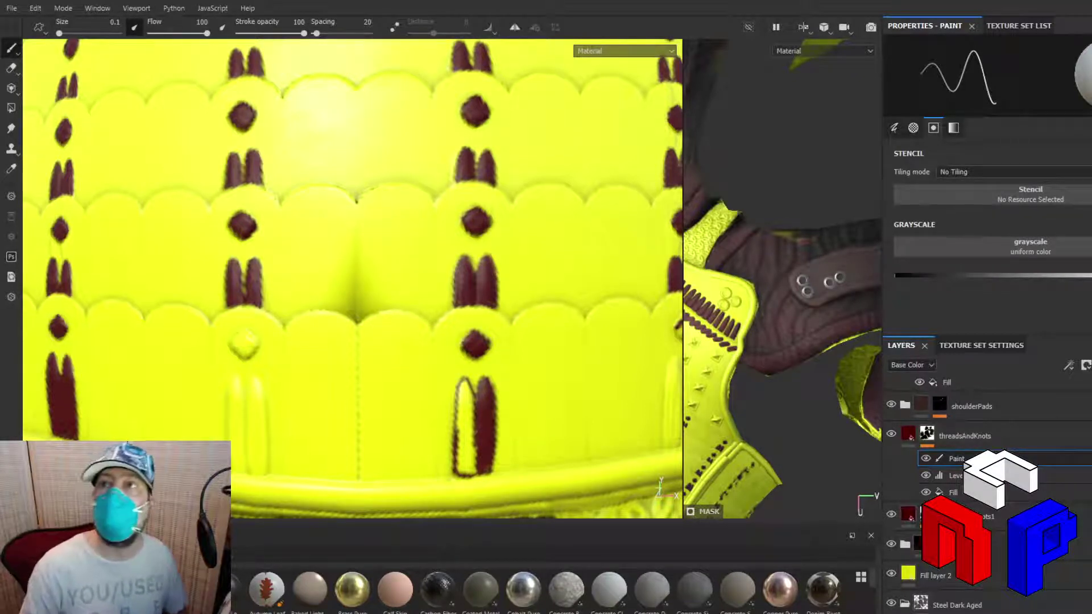
mouse_move(467, 386)
mouse_down()
mouse_move(458, 467)
mouse_move(472, 471)
mouse_move(472, 403)
mouse_move(460, 424)
mouse_move(468, 467)
mouse_move(466, 427)
mouse_move(463, 458)
mouse_up()
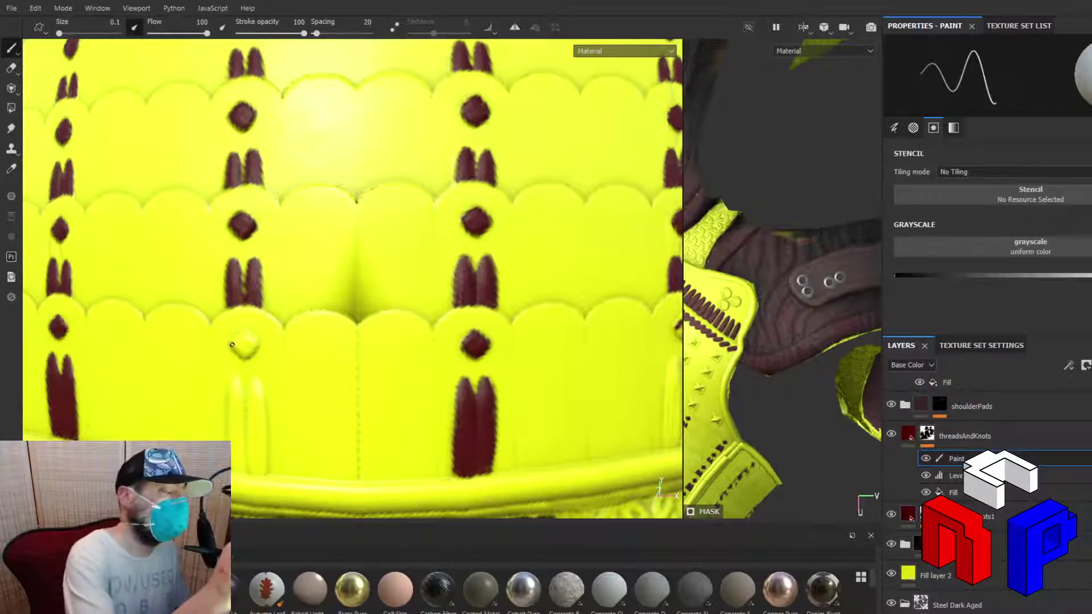
Paint the lowest-row knot beside the front centre crease, across from the painted column, and outline and fill its two long threads
mouse_move(232, 344)
mouse_down()
mouse_move(256, 345)
mouse_move(248, 334)
mouse_move(241, 347)
mouse_up()
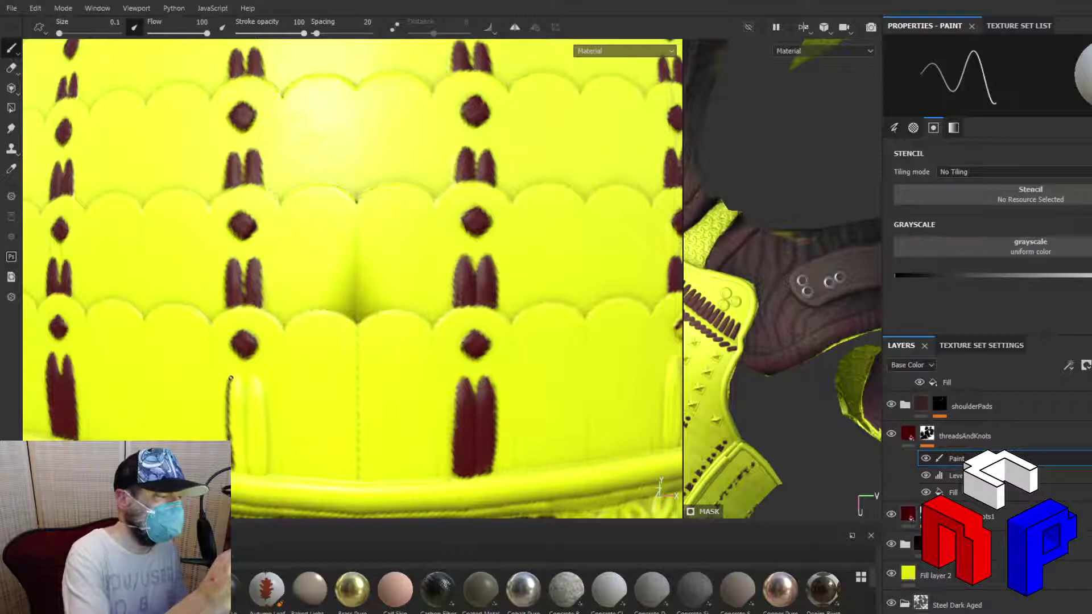
drag(233, 373, 246, 406)
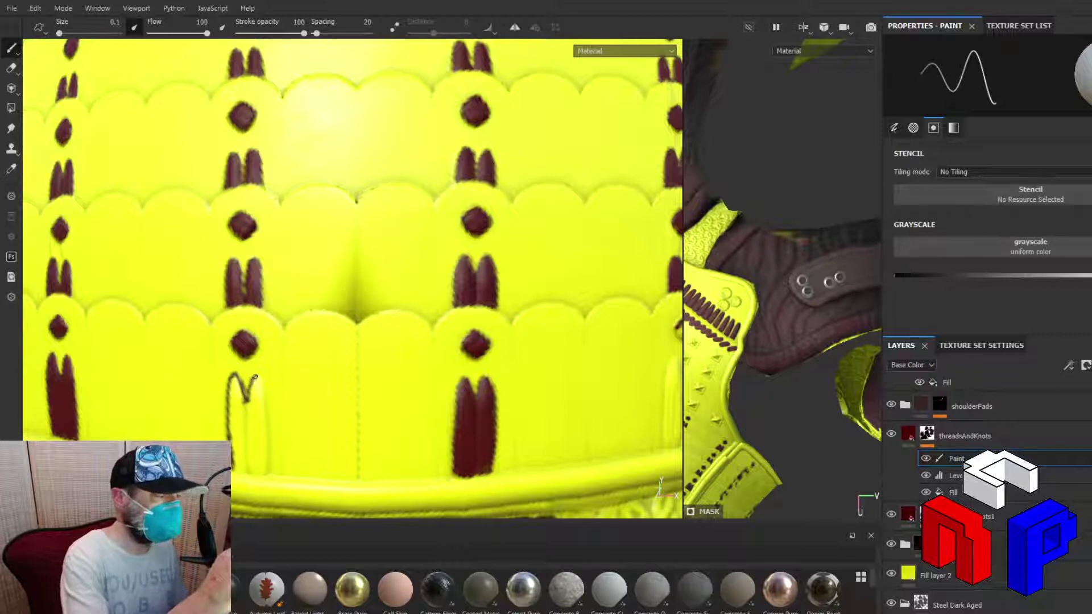
drag(254, 378, 263, 475)
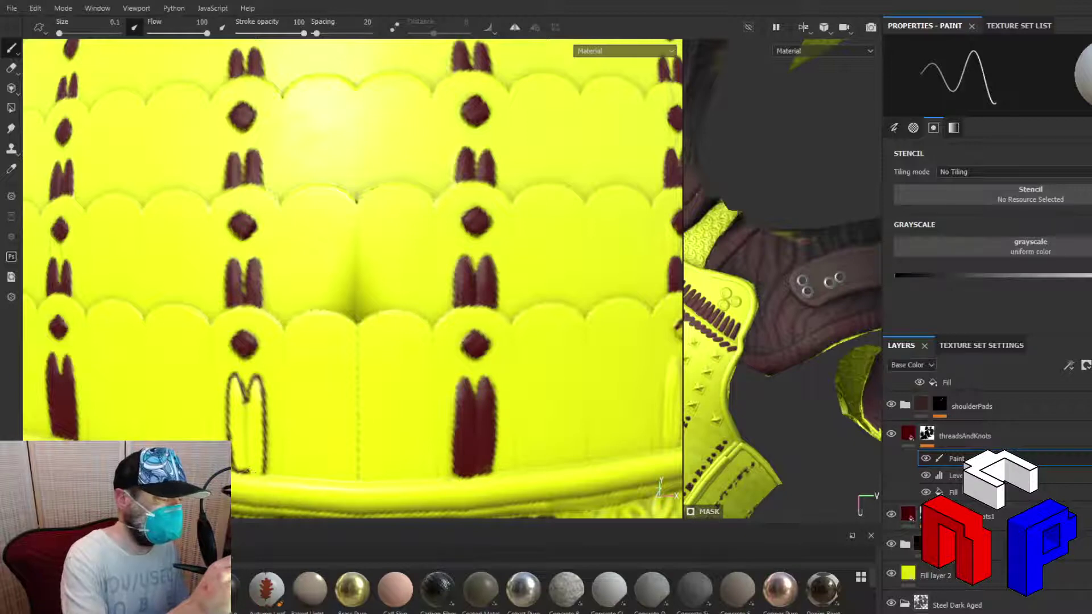
drag(246, 473, 264, 474)
mouse_move(232, 381)
mouse_down()
mouse_move(232, 437)
mouse_move(235, 425)
mouse_up()
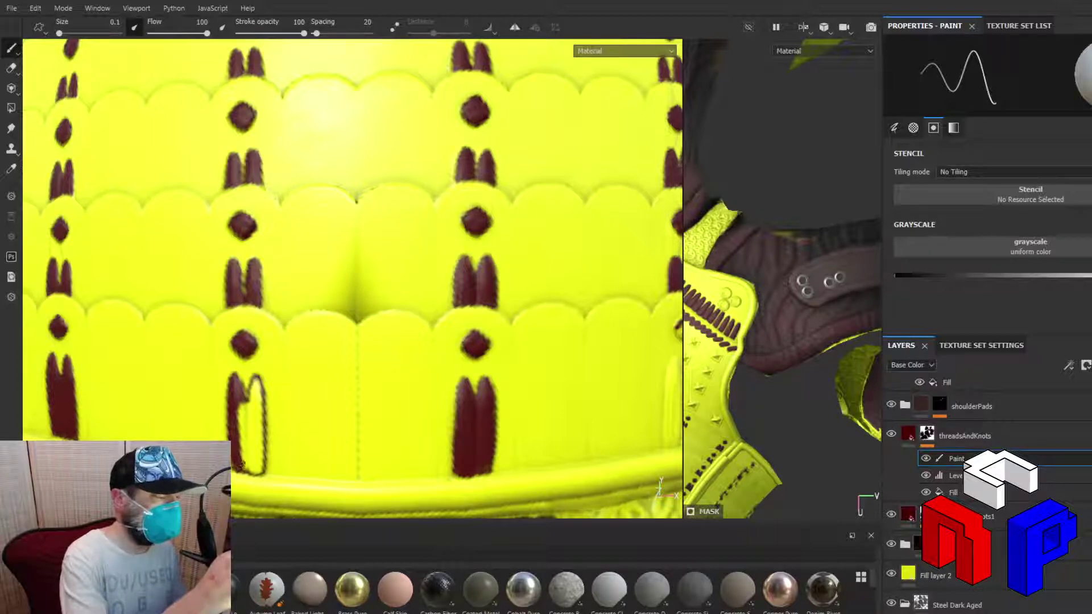
mouse_move(235, 425)
mouse_down()
mouse_move(255, 385)
mouse_move(262, 434)
mouse_up()
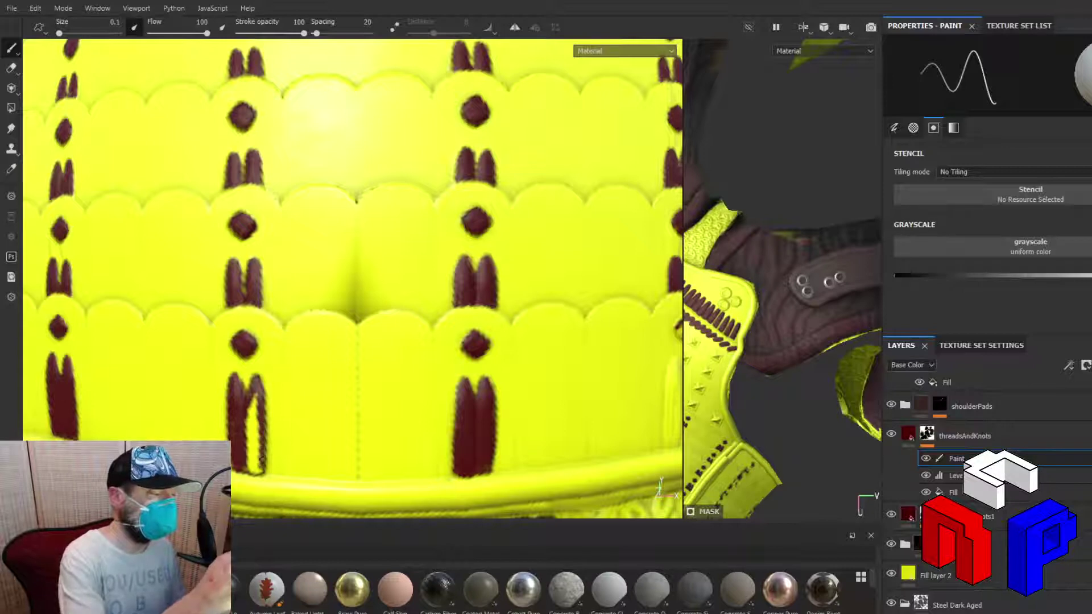
mouse_move(256, 398)
mouse_down()
mouse_move(247, 427)
mouse_move(256, 431)
mouse_up()
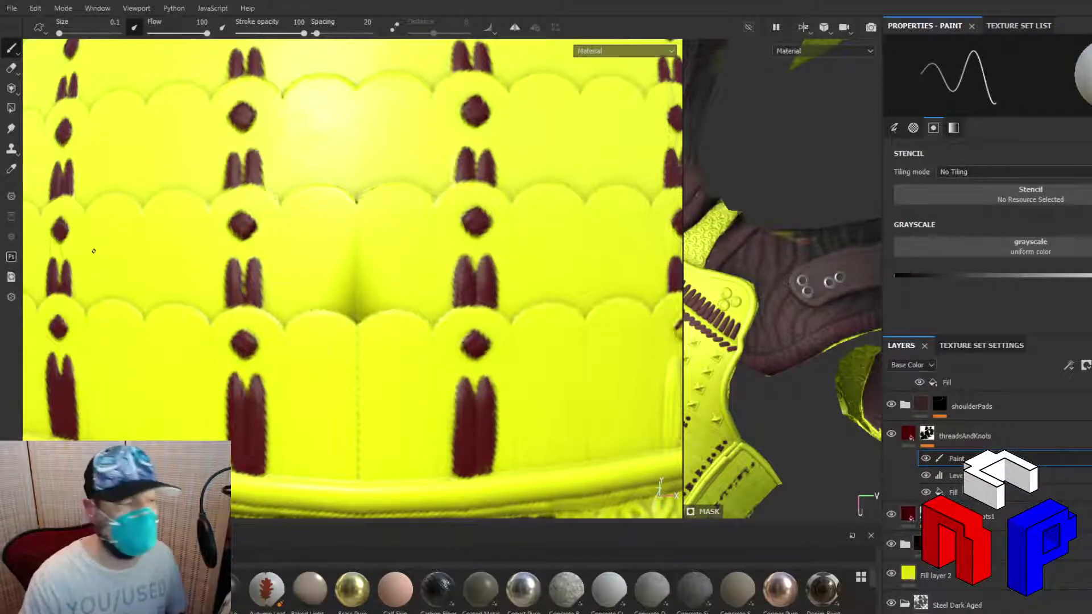
Examine the front and side of the torso for knots and threads still bare on the lowest scalloped row
alt+middle_drag(581, 389, 258, 316)
alt+drag(258, 316, 234, 358)
scroll(234, 359, down, 3)
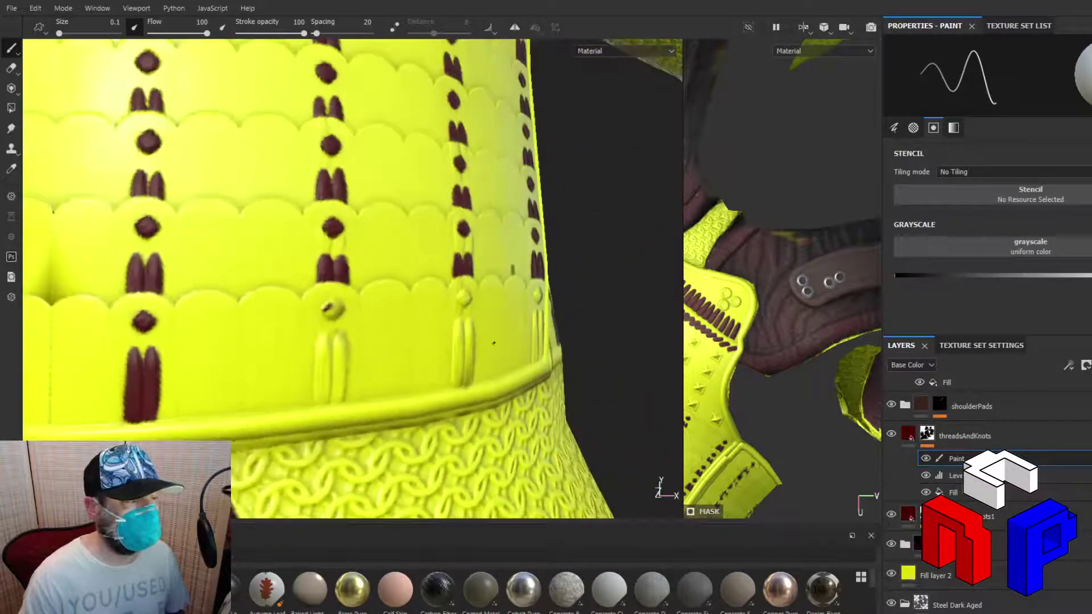
alt+right_drag(480, 344, 13, 323)
mouse_move(407, 340)
alt+mouse_down()
mouse_move(324, 347)
mouse_move(303, 366)
mouse_move(256, 373)
mouse_move(439, 434)
alt+mouse_up()
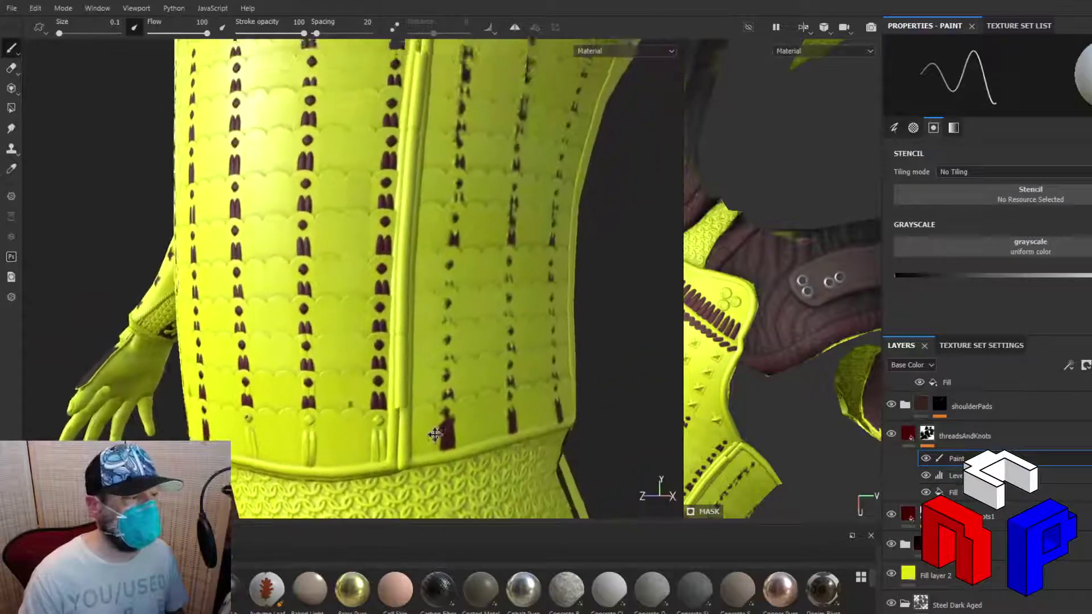
mouse_move(438, 434)
alt+middle_down()
mouse_move(428, 464)
mouse_move(486, 448)
mouse_move(595, 385)
mouse_move(702, 460)
mouse_move(652, 444)
alt+middle_up()
alt+drag(652, 444, 680, 415)
alt+right_drag(680, 415, 580, 386)
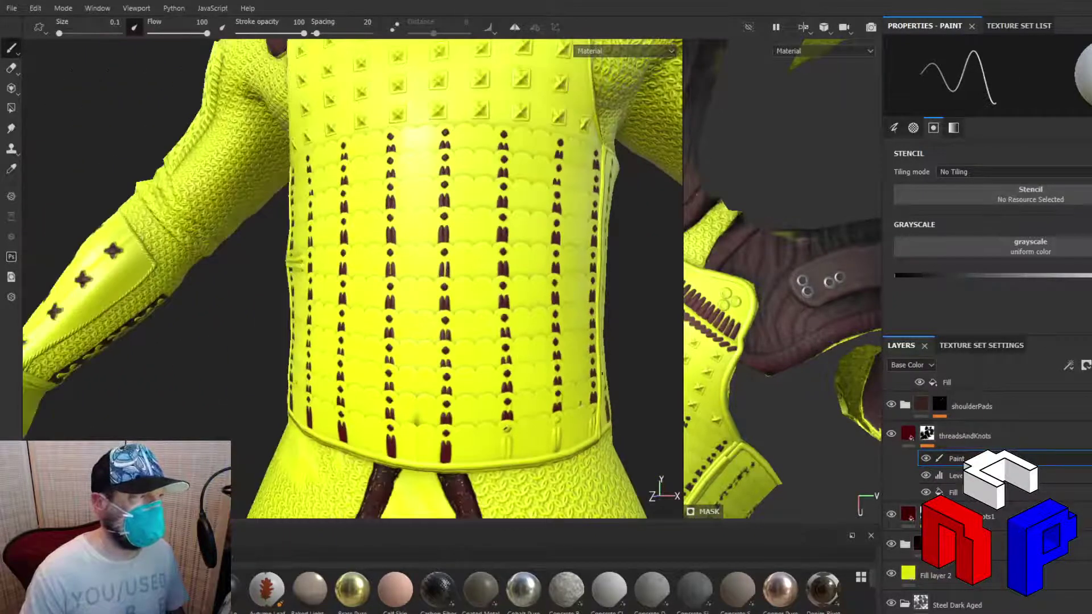
alt+drag(580, 387, 631, 373)
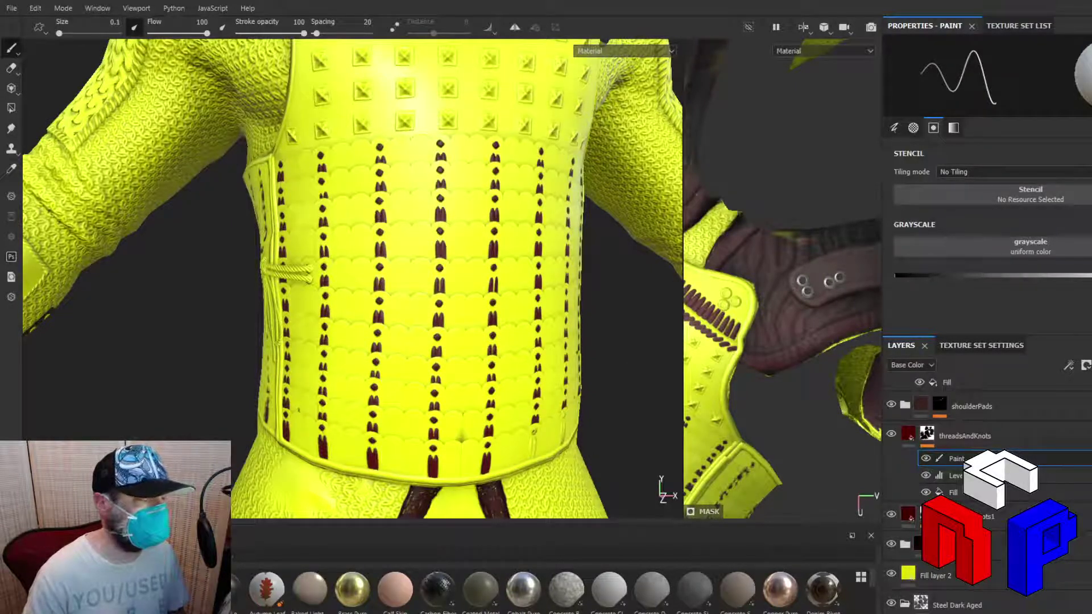
alt+drag(553, 357, 343, 265)
Finish the partly painted knot on the lowest row and outline and fill the two threads beneath it down to the bottom trim
scroll(344, 265, up, 10)
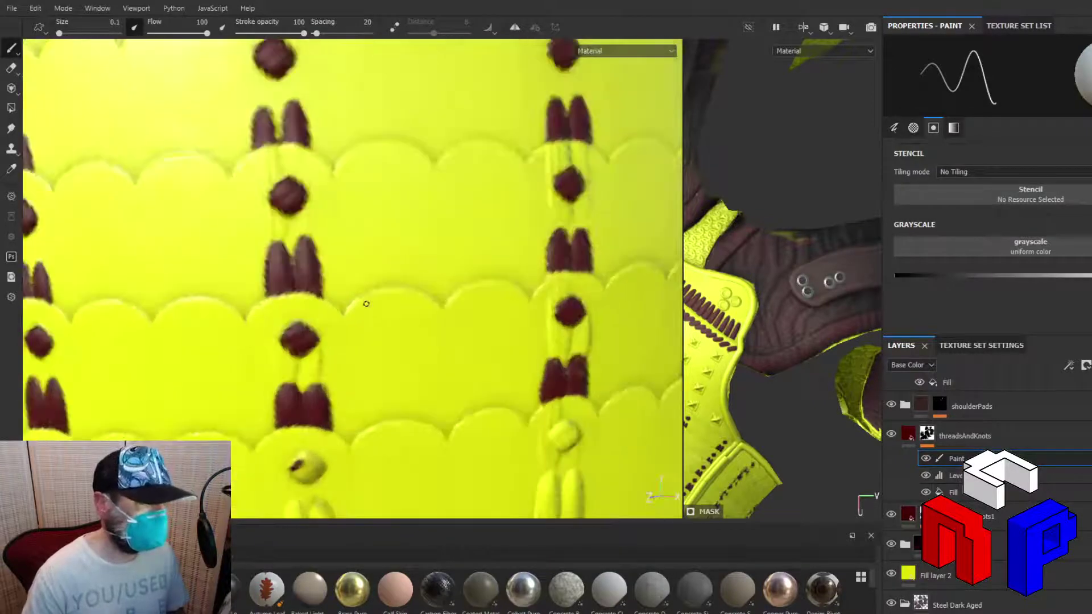
alt+middle_drag(366, 299, 370, 129)
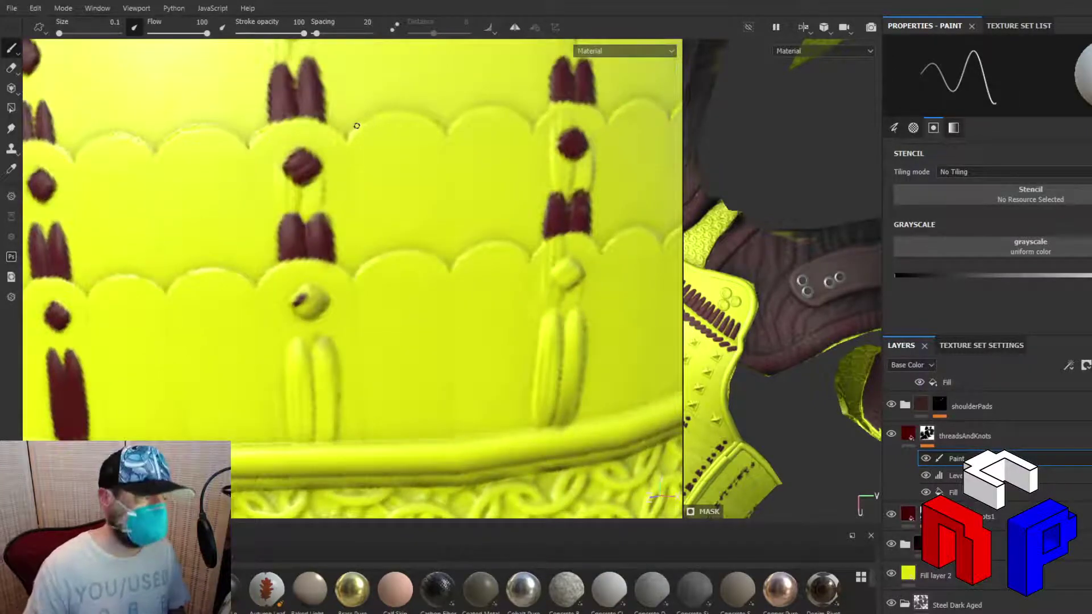
mouse_move(301, 294)
mouse_down()
mouse_move(294, 302)
mouse_move(306, 290)
mouse_move(322, 297)
mouse_move(314, 315)
mouse_move(299, 311)
mouse_move(308, 294)
mouse_move(321, 302)
mouse_up()
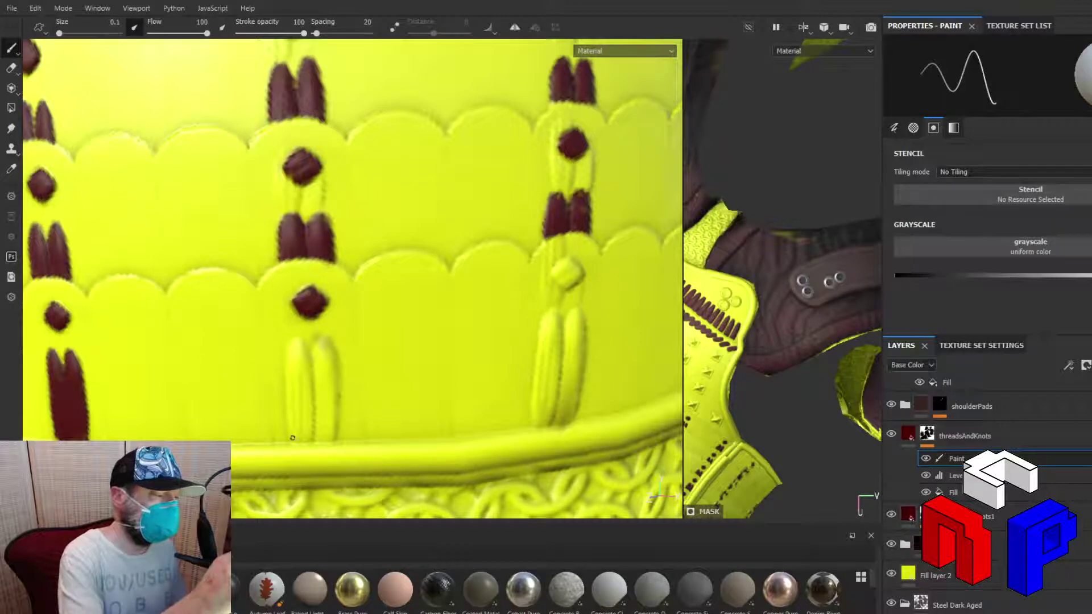
mouse_move(290, 432)
mouse_down()
mouse_move(288, 351)
mouse_move(292, 339)
mouse_move(307, 357)
mouse_move(310, 391)
mouse_move(318, 337)
mouse_move(337, 381)
mouse_move(333, 439)
mouse_up()
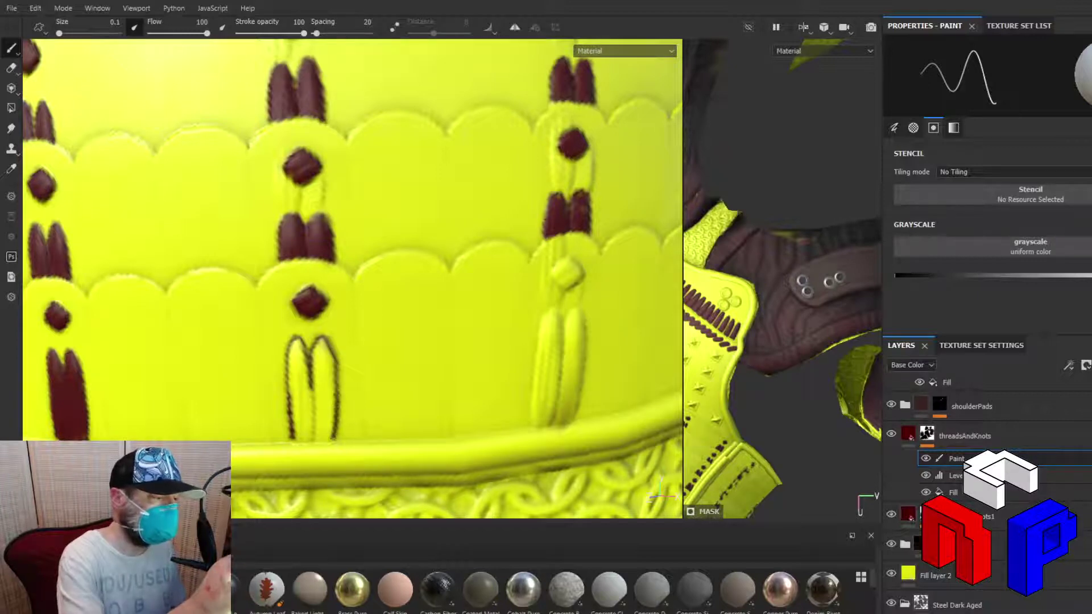
mouse_move(294, 345)
mouse_down()
mouse_move(292, 427)
mouse_move(296, 441)
mouse_move(332, 439)
mouse_move(320, 439)
mouse_up()
mouse_move(297, 340)
mouse_down()
mouse_move(310, 387)
mouse_move(299, 360)
mouse_move(295, 392)
mouse_move(308, 390)
mouse_up()
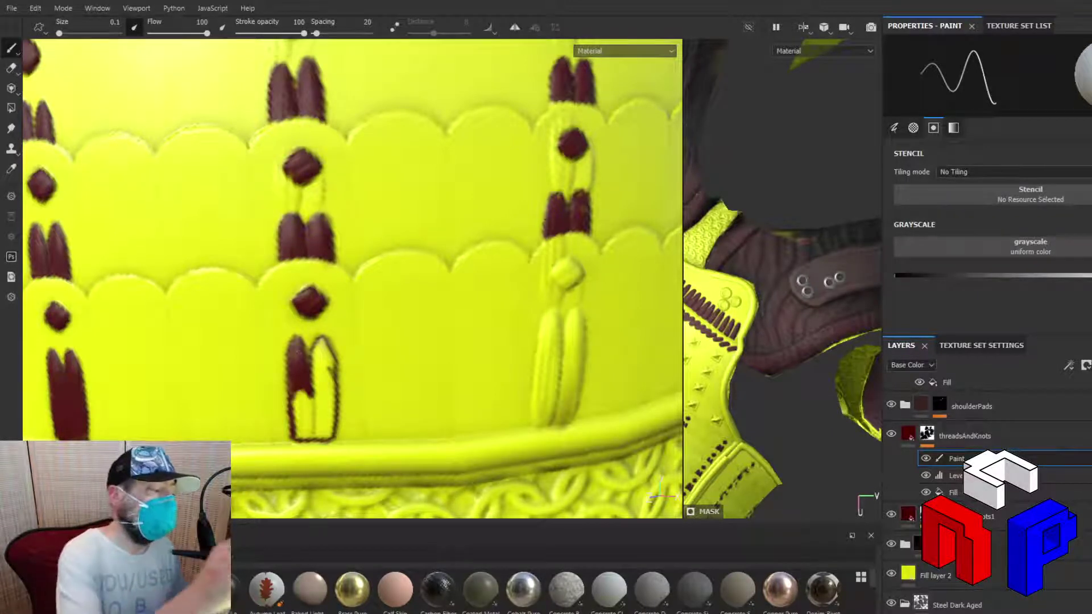
mouse_move(300, 392)
mouse_down()
mouse_move(297, 437)
mouse_move(329, 437)
mouse_move(332, 376)
mouse_move(317, 340)
mouse_move(325, 433)
mouse_move(329, 378)
mouse_move(322, 432)
mouse_move(320, 375)
mouse_move(316, 432)
mouse_move(314, 382)
mouse_move(310, 431)
mouse_move(307, 408)
mouse_move(296, 435)
mouse_move(297, 409)
mouse_move(312, 435)
mouse_up()
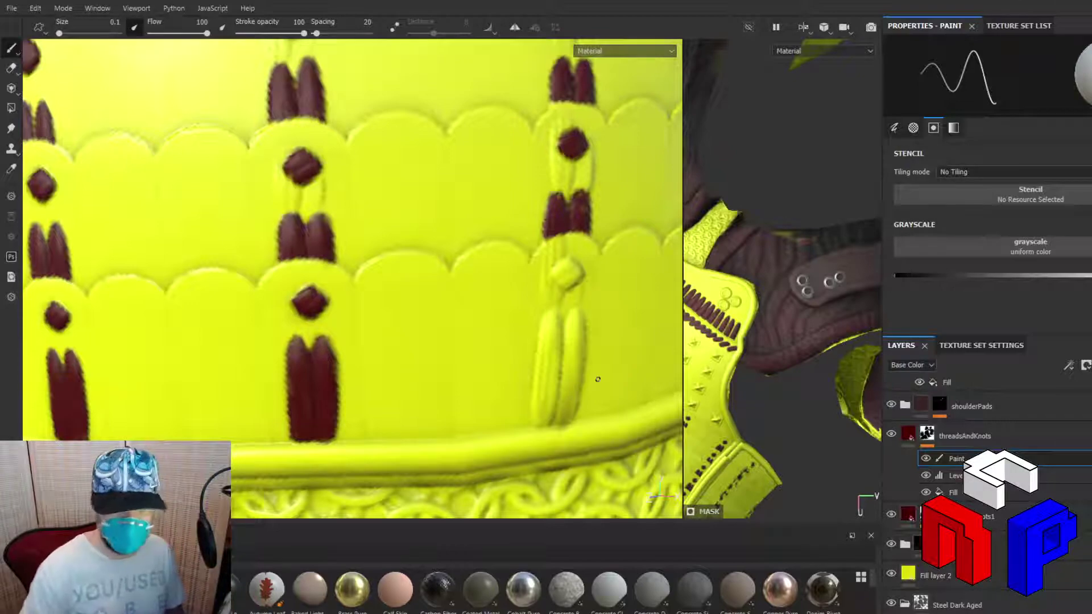
Outline and fill the bare lowest-row knot in the next column toward the vertical side trim
alt+middle_drag(512, 244, 168, 233)
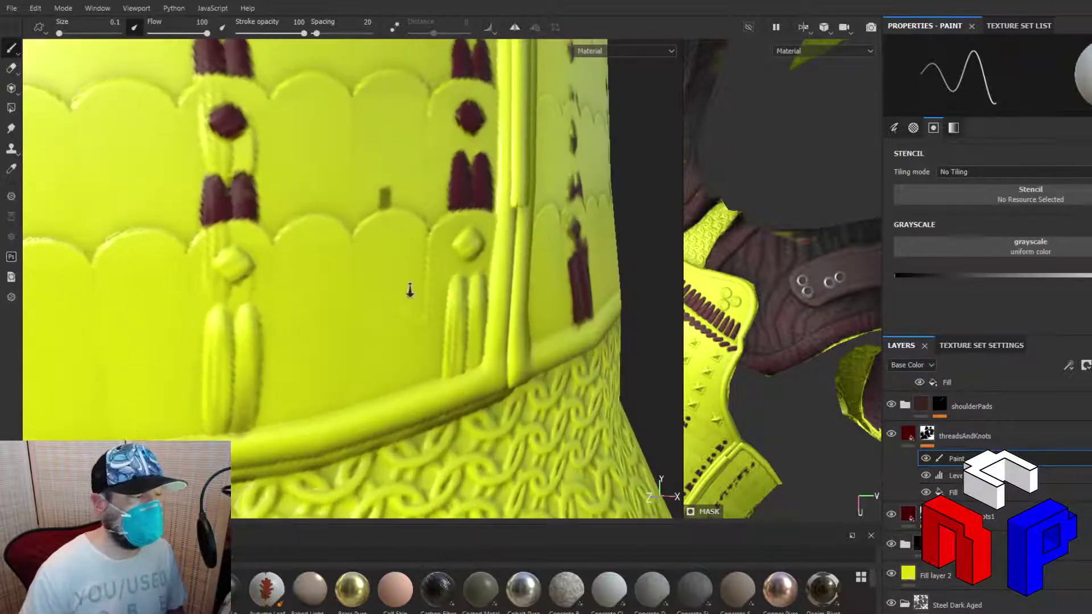
alt+right_drag(409, 290, 398, 302)
alt+drag(403, 305, 358, 312)
alt+middle_drag(425, 286, 443, 325)
alt+right_drag(444, 325, 439, 324)
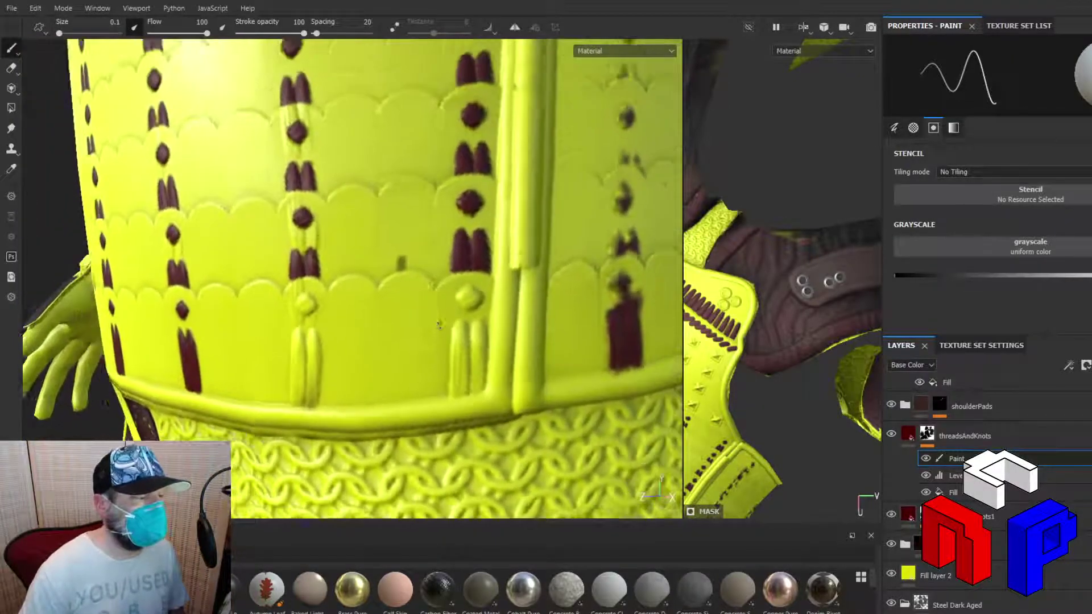
scroll(438, 324, up, 3)
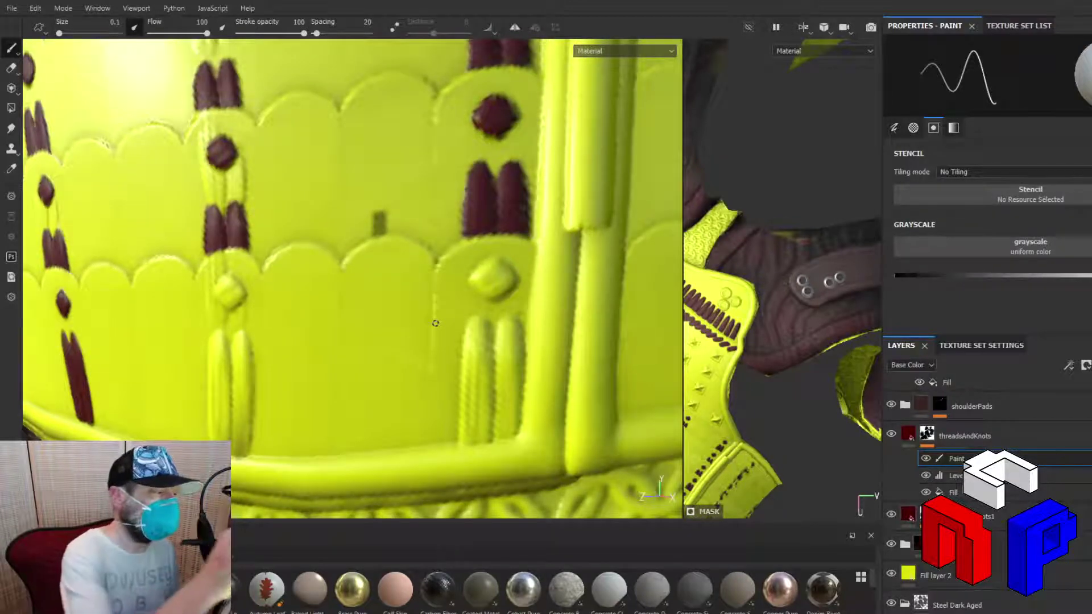
drag(217, 286, 227, 309)
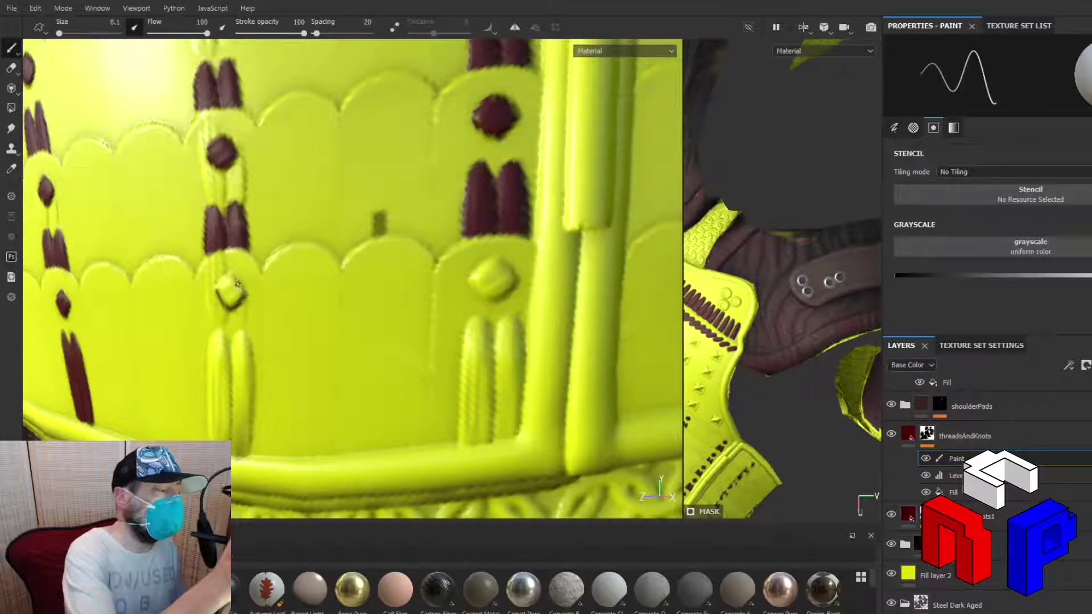
drag(244, 295, 230, 273)
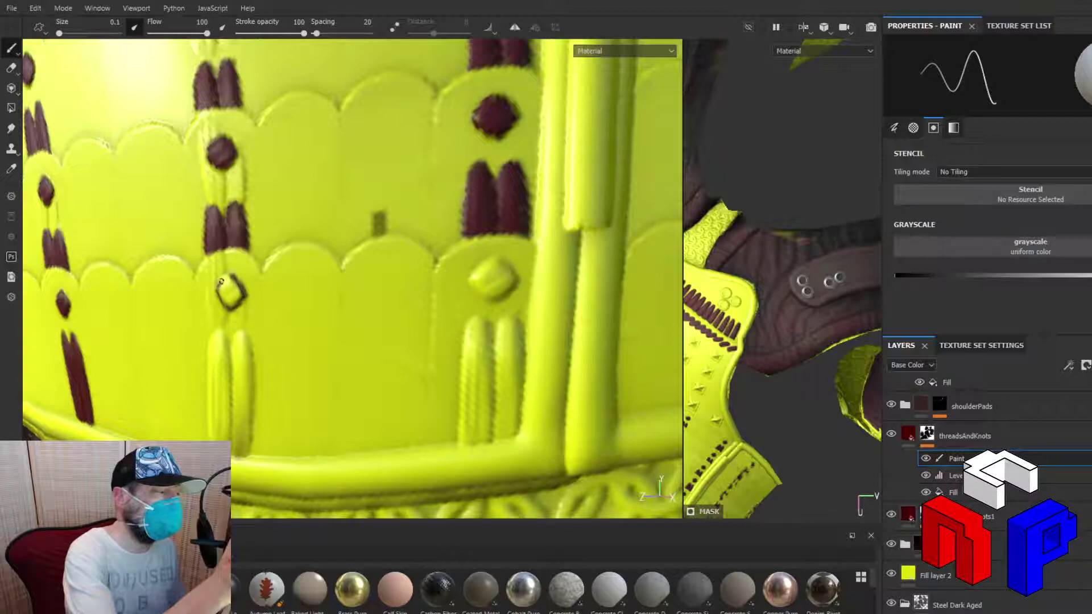
mouse_move(228, 277)
mouse_down()
mouse_move(225, 298)
mouse_move(237, 293)
mouse_move(229, 282)
mouse_move(243, 299)
mouse_up()
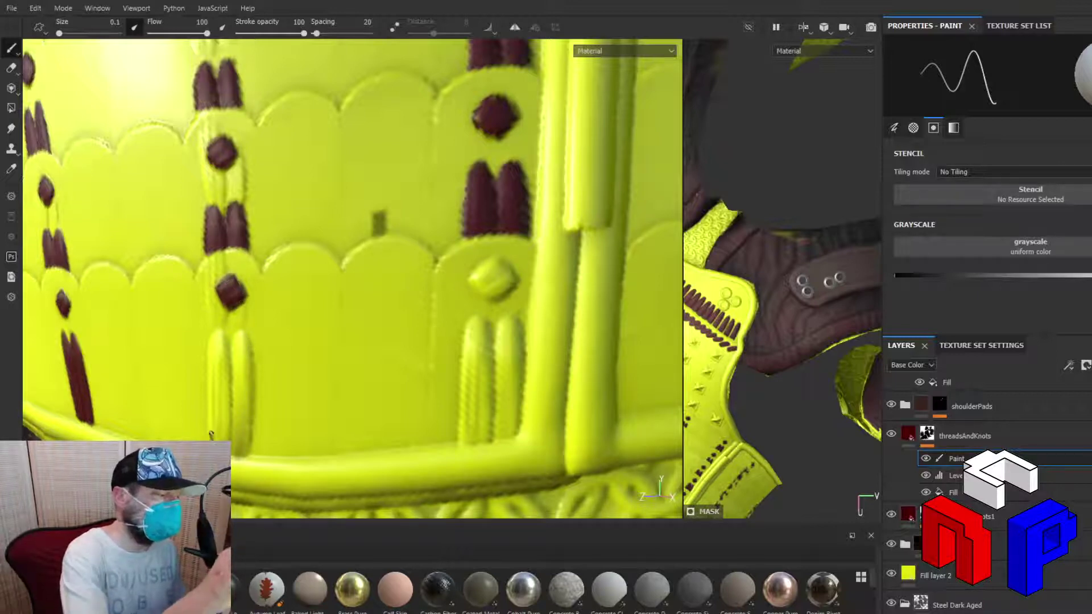
Outline the two long threads under that knot and fill both with the dark red material
mouse_move(209, 424)
mouse_down()
mouse_move(217, 330)
mouse_move(227, 349)
mouse_move(216, 338)
mouse_up()
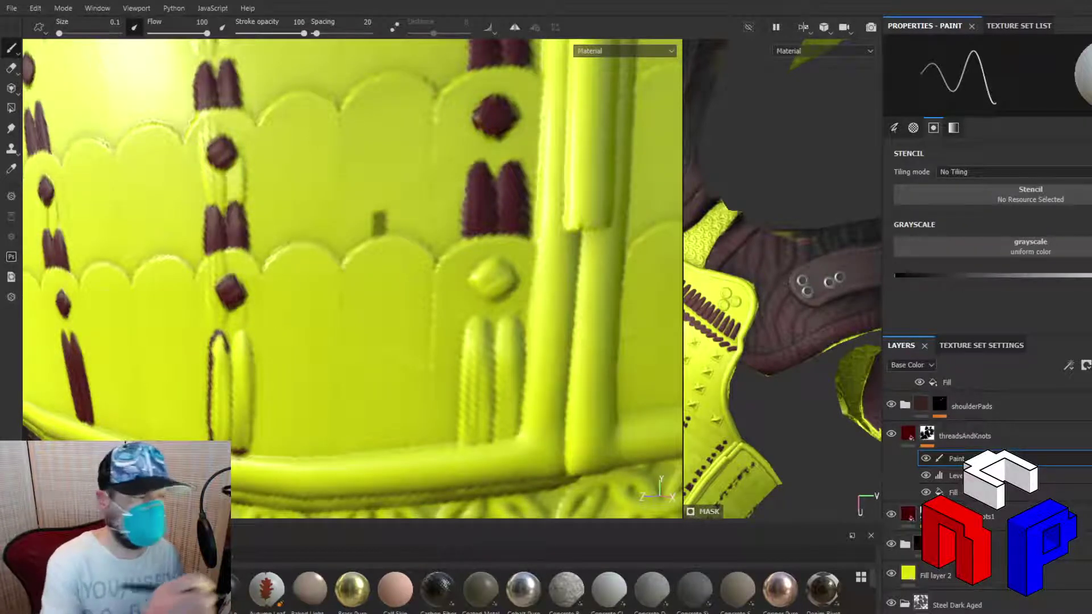
mouse_move(230, 353)
mouse_down()
mouse_move(244, 332)
mouse_move(249, 449)
mouse_up()
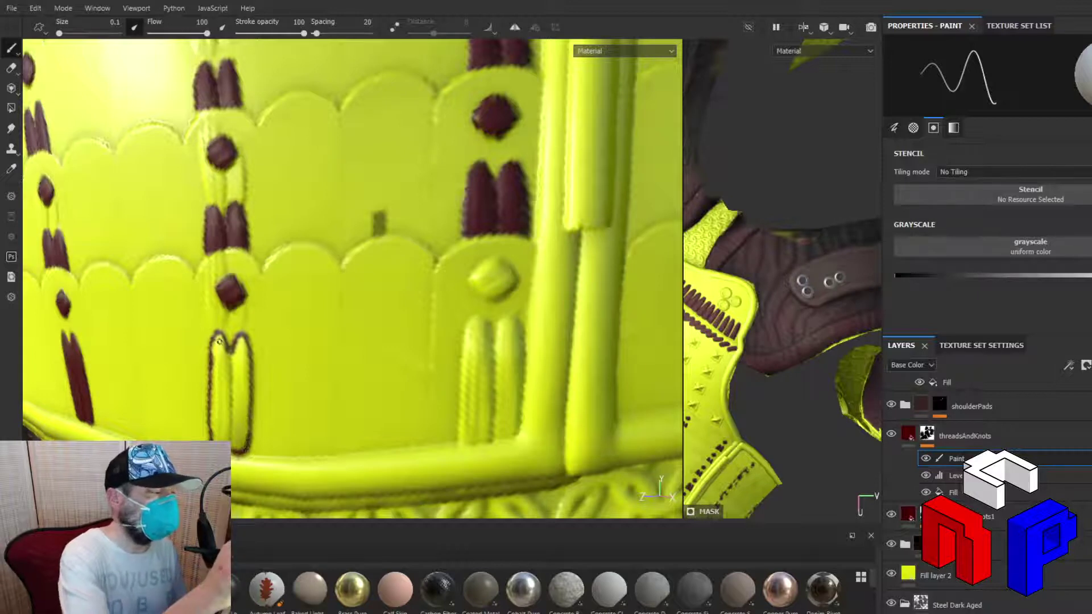
mouse_move(220, 337)
mouse_down()
mouse_move(211, 409)
mouse_move(240, 339)
mouse_move(247, 364)
mouse_move(246, 446)
mouse_move(241, 357)
mouse_move(222, 373)
mouse_move(234, 364)
mouse_move(239, 392)
mouse_move(230, 369)
mouse_move(219, 404)
mouse_move(245, 375)
mouse_move(241, 442)
mouse_move(236, 392)
mouse_move(234, 435)
mouse_move(233, 398)
mouse_move(232, 424)
mouse_move(226, 402)
mouse_move(223, 432)
mouse_move(218, 420)
mouse_move(220, 439)
mouse_move(228, 431)
mouse_up()
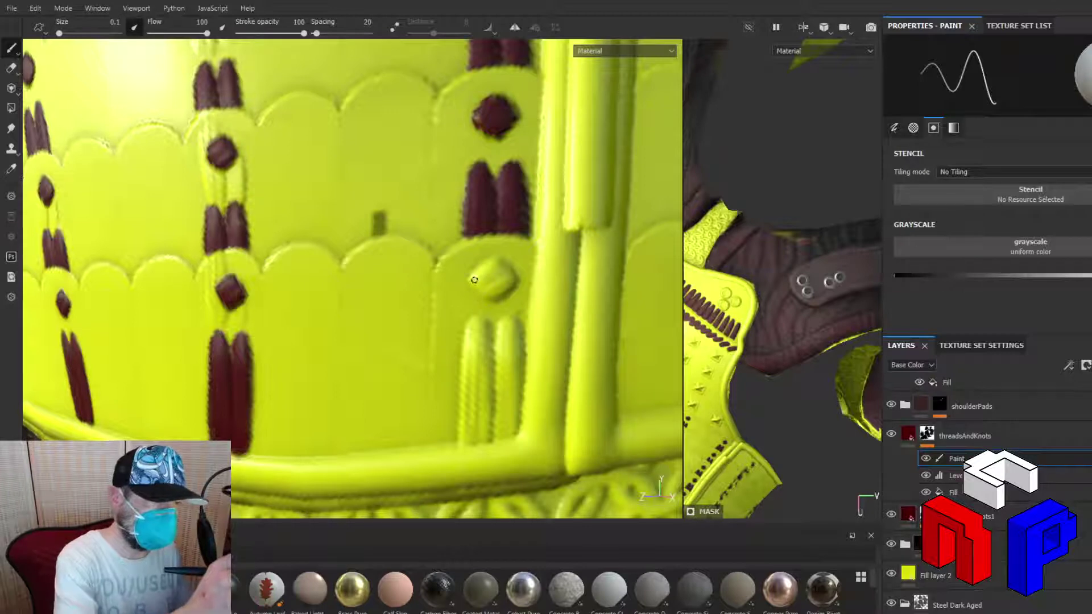
Paint the last bare lowest-row knot beside the vertical side trim and fill its two threads down to the bottom trim
mouse_move(474, 281)
mouse_down()
mouse_move(493, 298)
mouse_move(513, 279)
mouse_up()
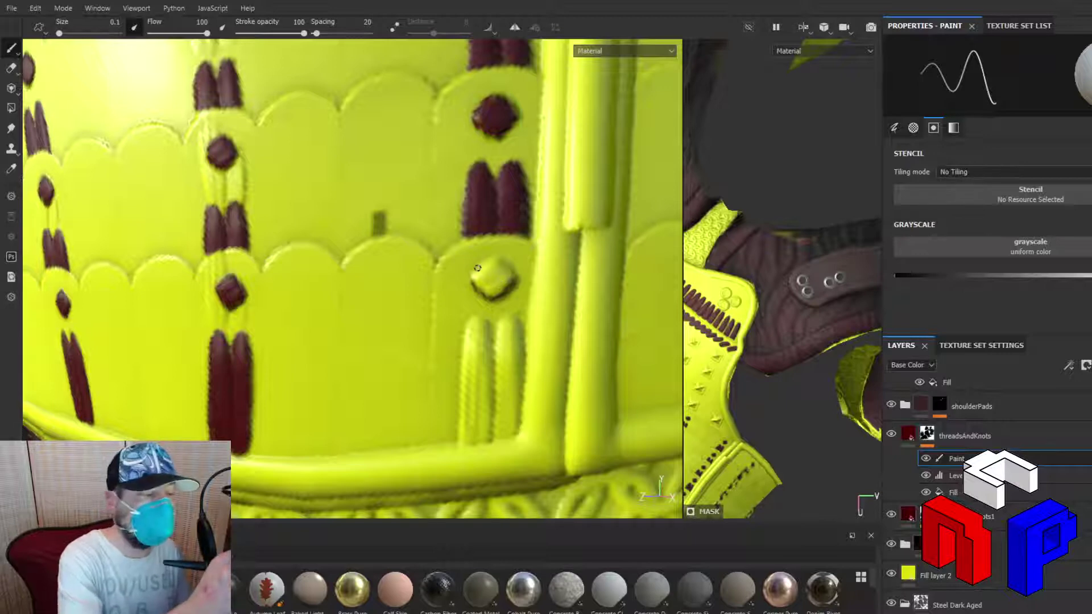
mouse_move(473, 279)
mouse_down()
mouse_move(490, 258)
mouse_move(513, 275)
mouse_move(493, 269)
mouse_move(504, 285)
mouse_move(489, 272)
mouse_move(480, 287)
mouse_move(477, 277)
mouse_move(494, 281)
mouse_up()
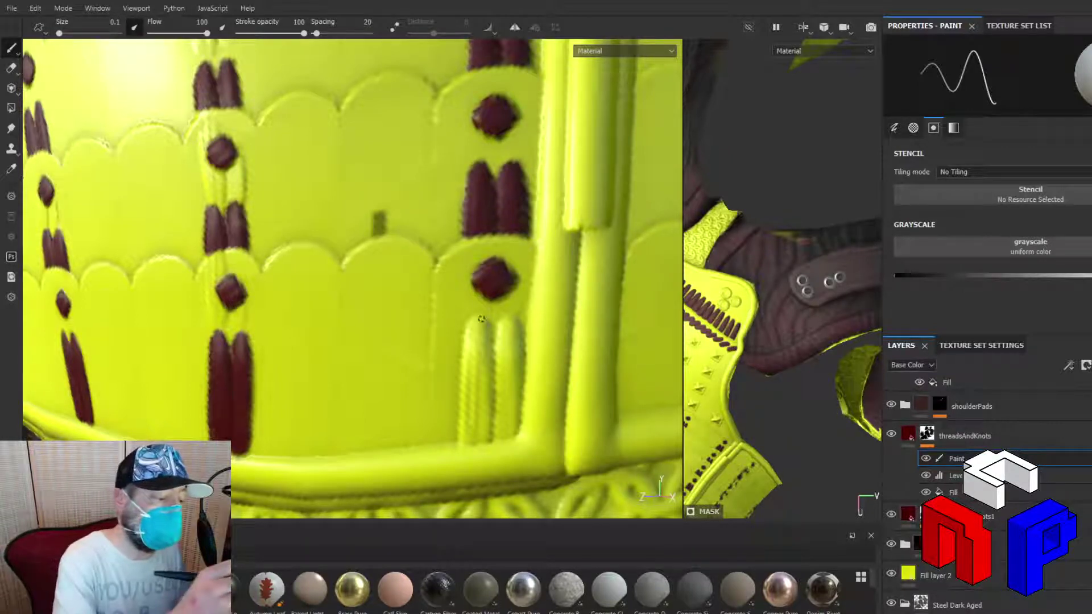
mouse_move(471, 357)
mouse_down()
mouse_move(463, 441)
mouse_move(465, 350)
mouse_move(481, 320)
mouse_move(487, 434)
mouse_move(487, 336)
mouse_up()
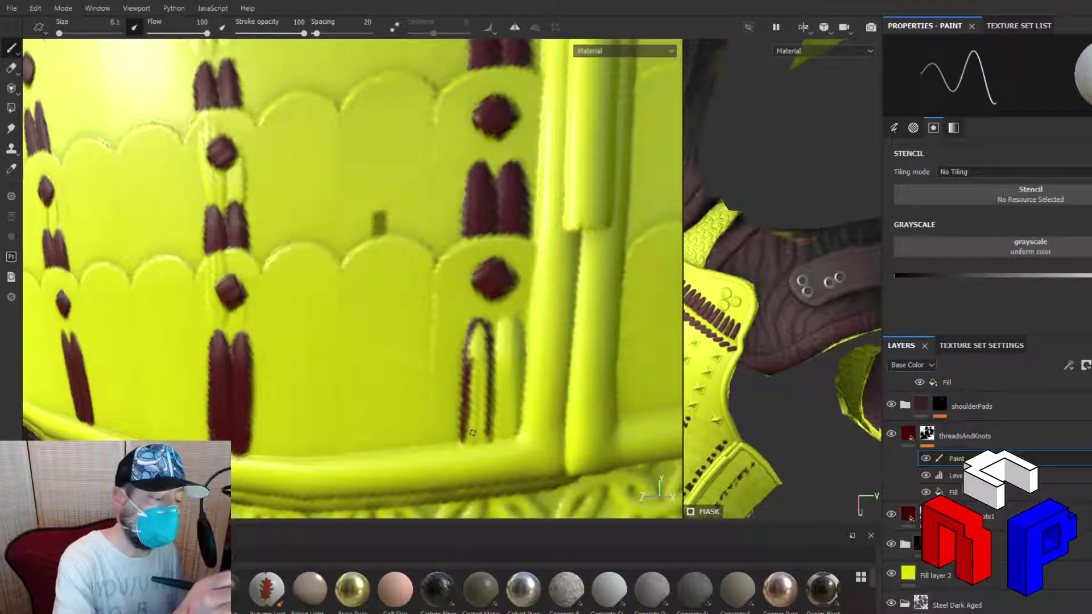
mouse_move(472, 433)
mouse_down()
mouse_move(468, 441)
mouse_move(487, 435)
mouse_move(493, 335)
mouse_move(508, 318)
mouse_move(520, 353)
mouse_move(518, 427)
mouse_move(514, 435)
mouse_move(498, 346)
mouse_move(506, 320)
mouse_move(494, 434)
mouse_move(509, 435)
mouse_up()
mouse_move(481, 334)
mouse_down()
mouse_move(467, 359)
mouse_move(476, 330)
mouse_move(487, 347)
mouse_move(483, 418)
mouse_move(475, 409)
mouse_move(483, 429)
mouse_move(481, 418)
mouse_move(471, 432)
mouse_move(469, 410)
mouse_move(473, 437)
mouse_move(500, 423)
mouse_move(511, 323)
mouse_move(503, 434)
mouse_move(506, 408)
mouse_up()
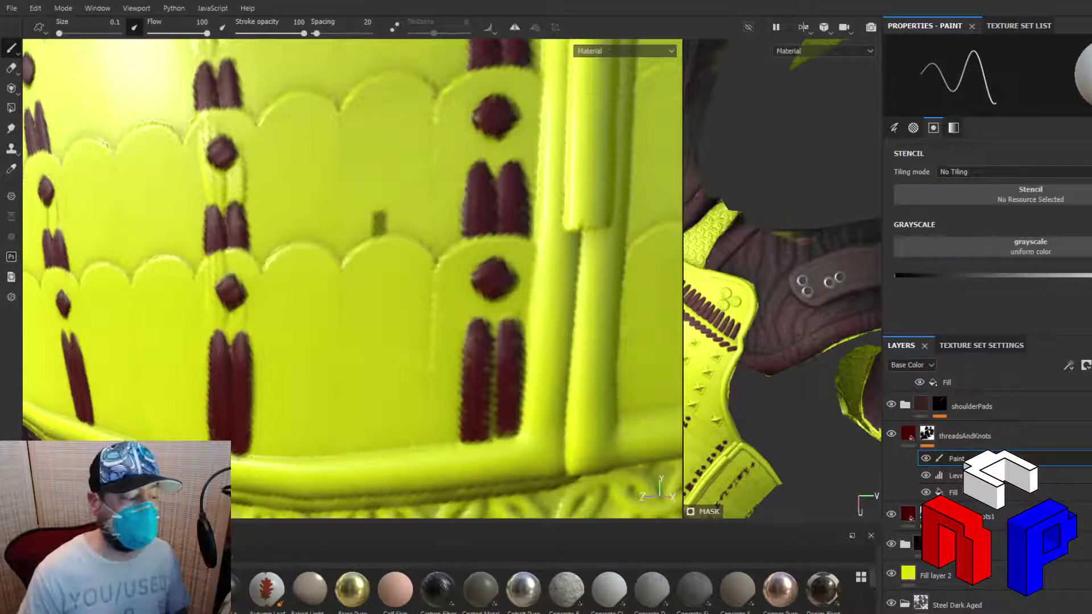
Look over the torso's threads and the thigh armour, and select the masked folder layer directly above Fill layer 2
scroll(532, 327, down, 10)
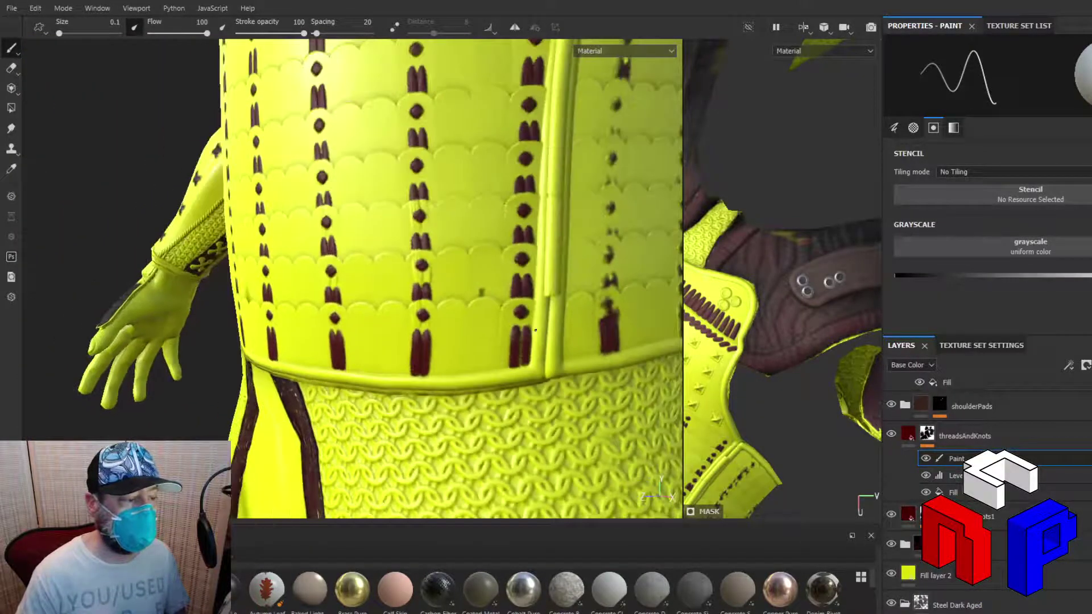
scroll(535, 330, down, 4)
scroll(436, 391, up, 4)
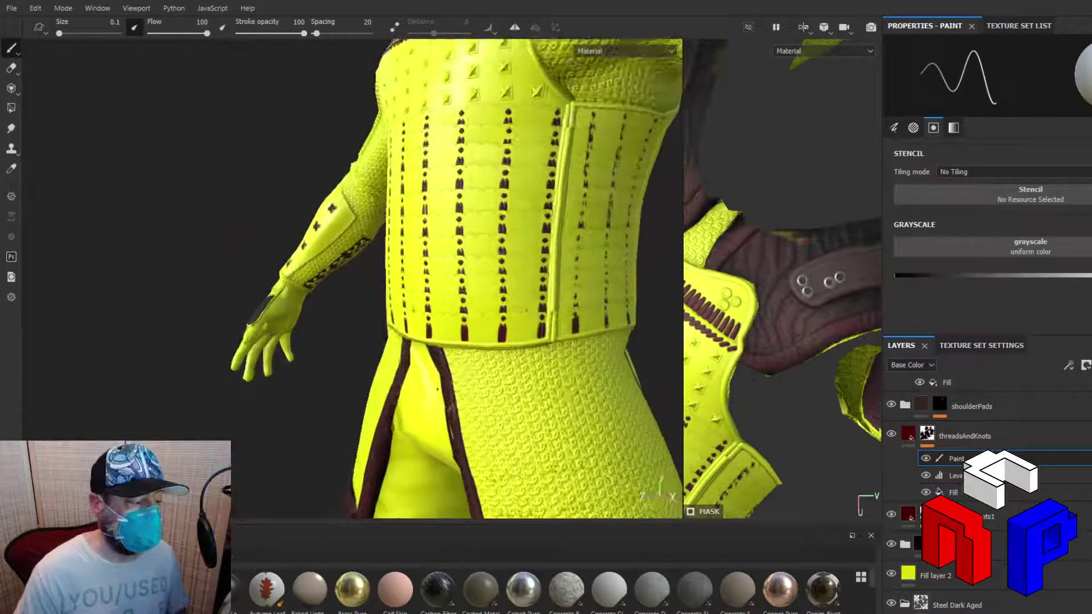
alt+drag(438, 391, 536, 378)
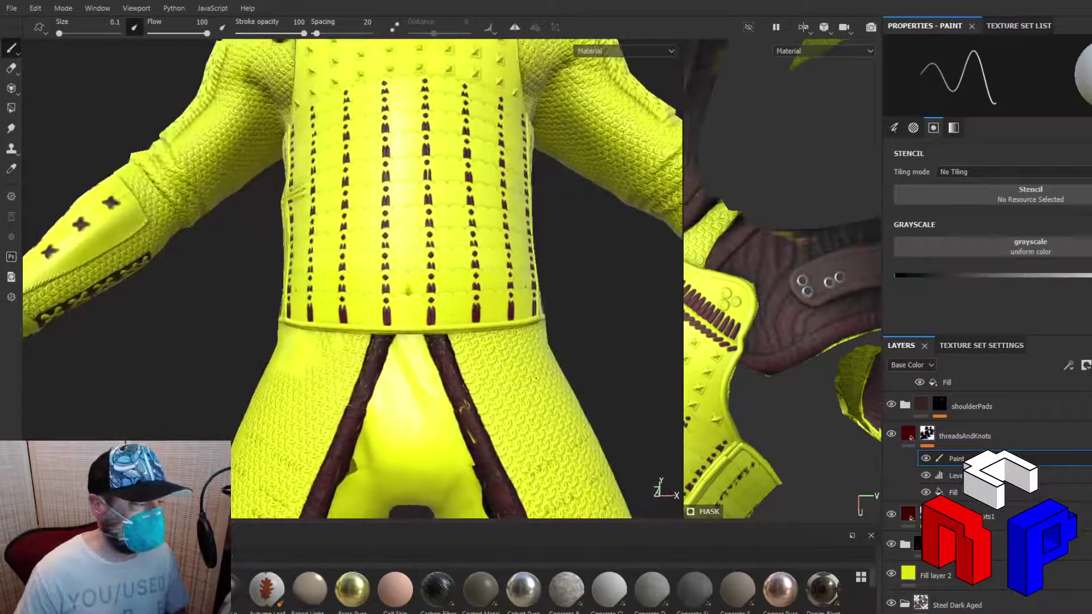
alt+middle_drag(510, 388, 439, 200)
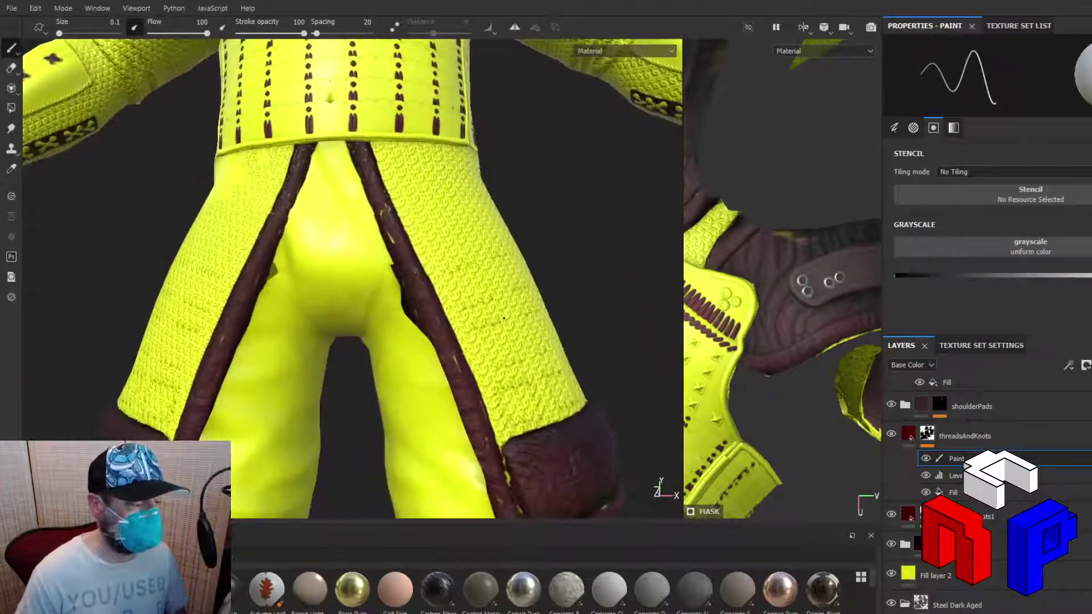
scroll(503, 319, up, 2)
scroll(511, 373, down, 4)
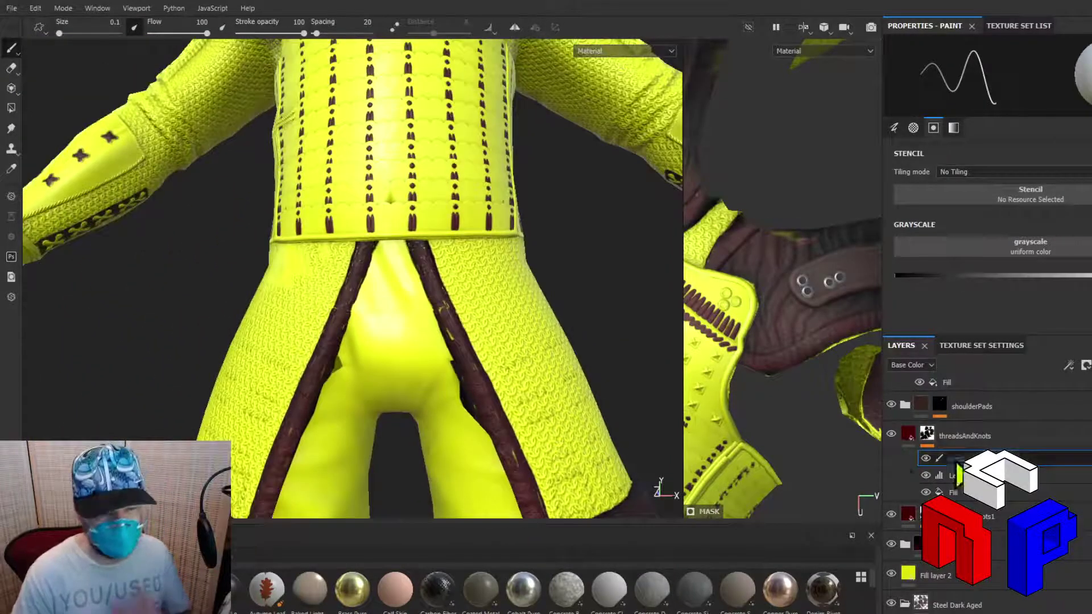
click(999, 554)
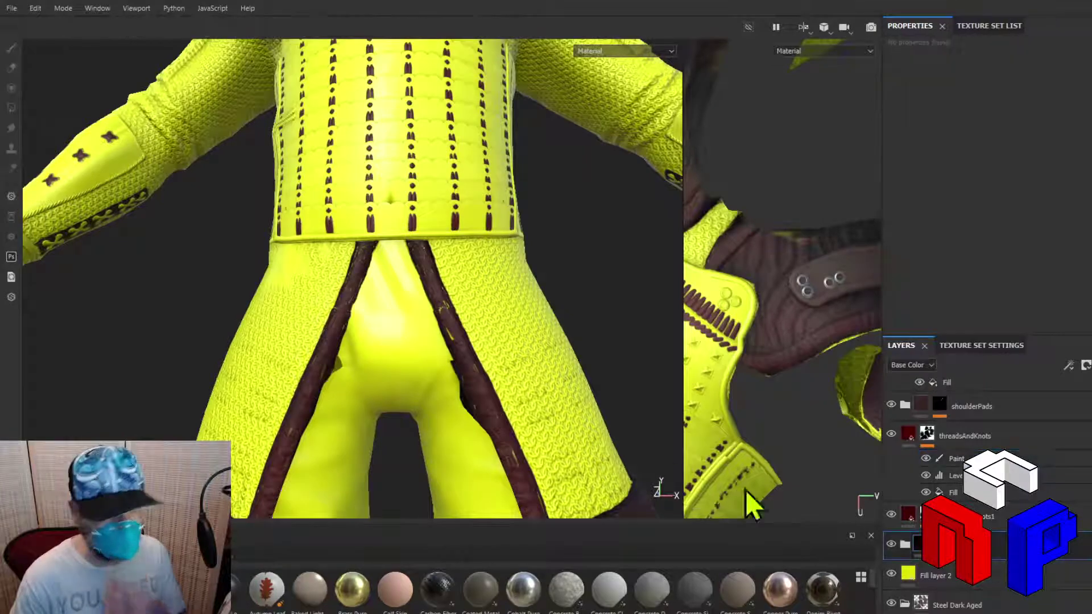
Expand the masked folder above Fill layer 2 and select the Paint effect in its mask to touch up the front leather trim
scroll(449, 347, up, 2)
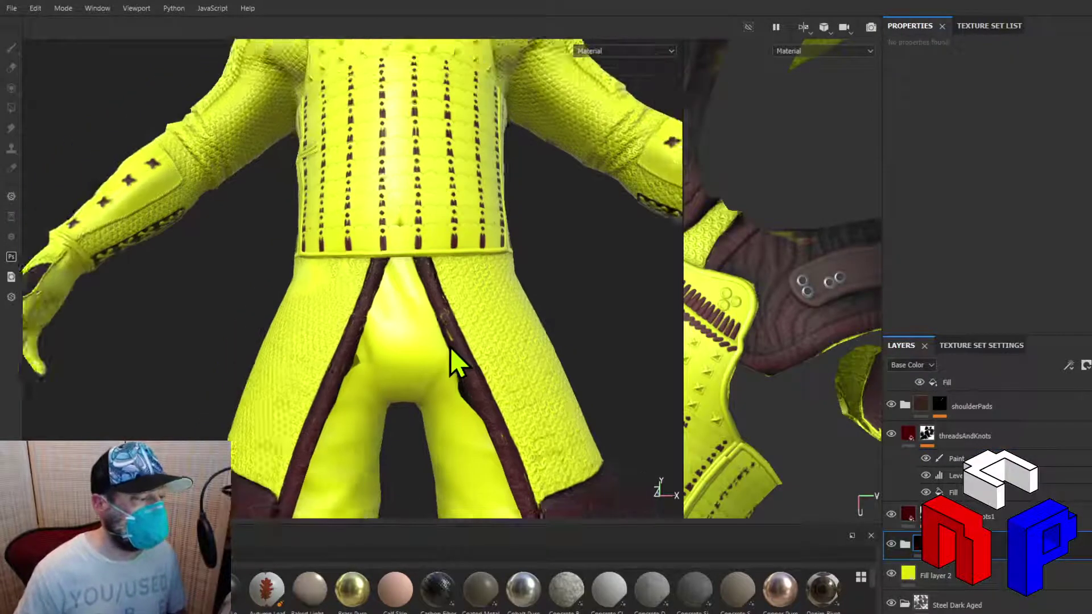
scroll(473, 339, up, 4)
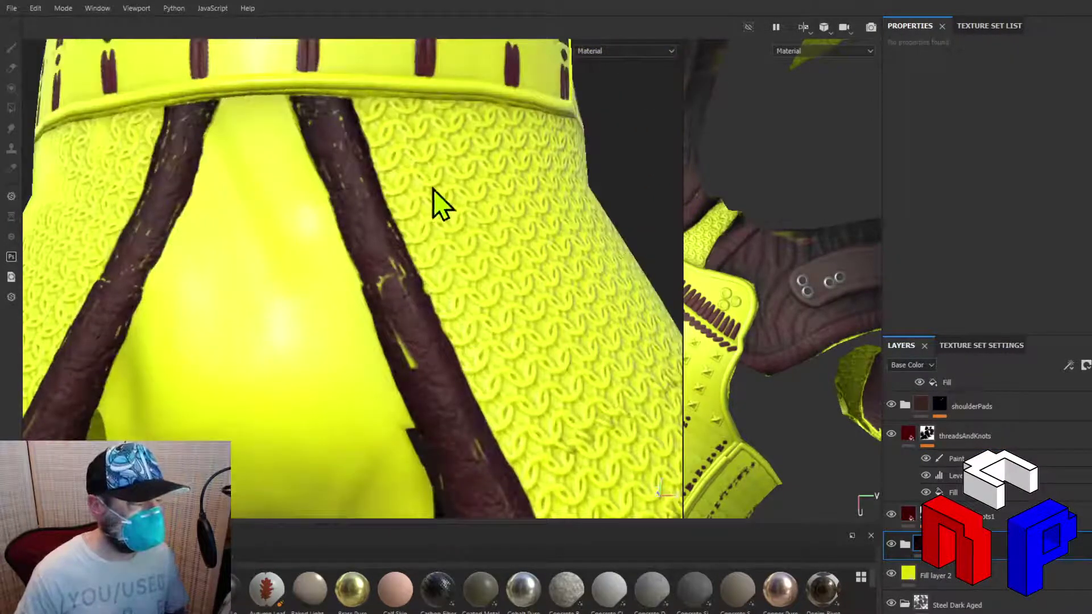
scroll(458, 247, up, 2)
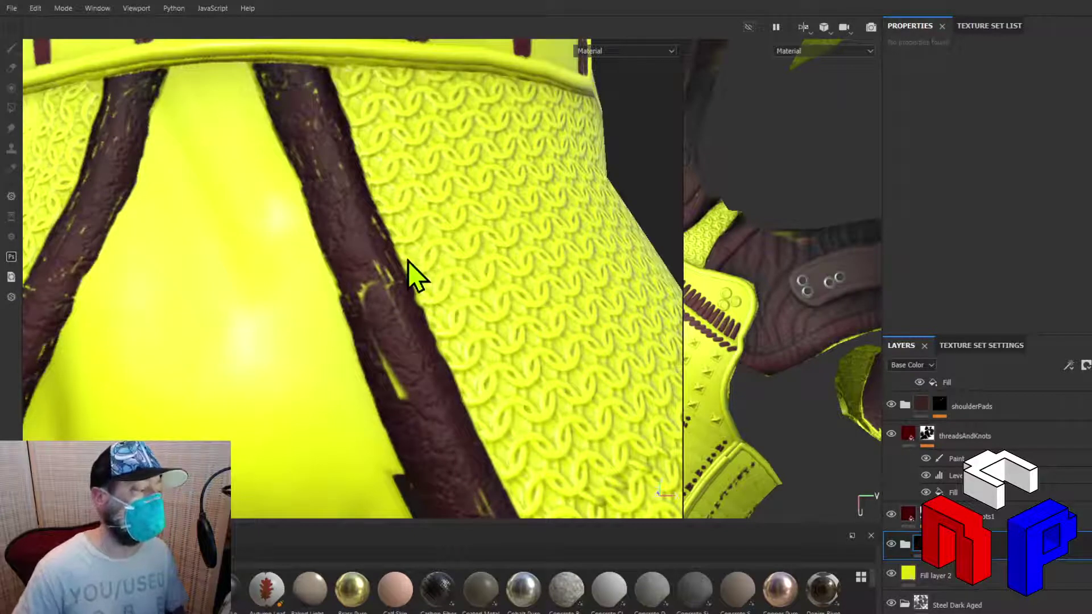
click(374, 282)
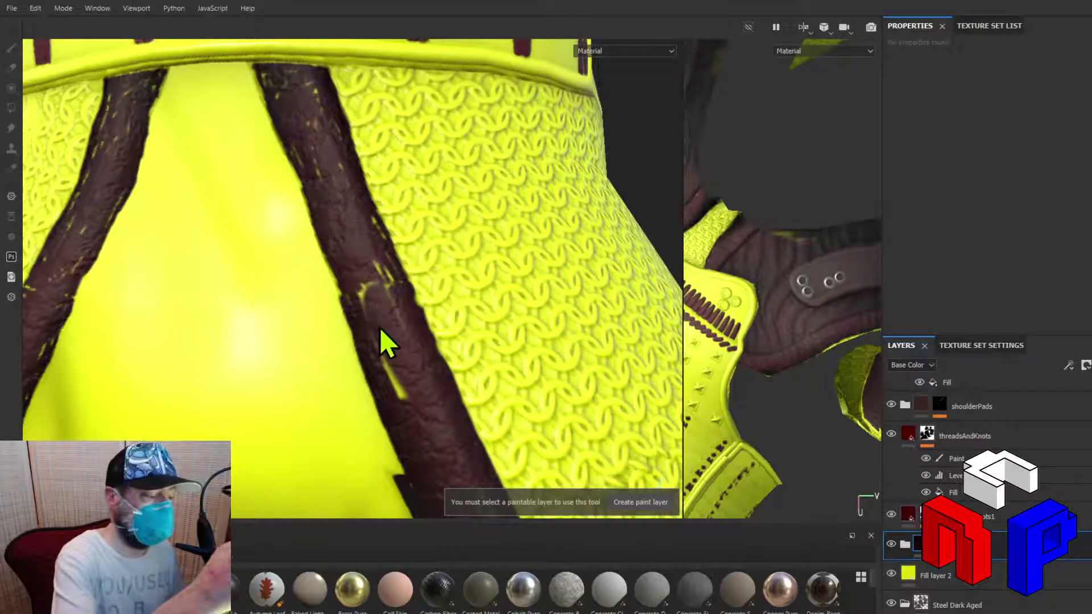
click(905, 546)
click(957, 589)
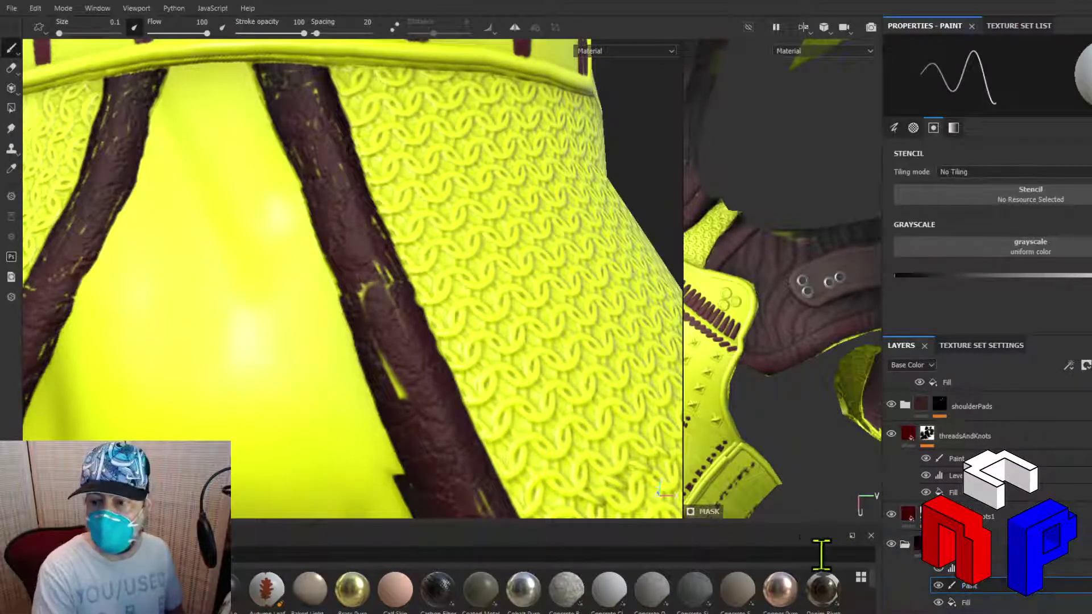
Set the mask brush to black at size 0.7 and paint out the yellow specks along the middle of the front trim
drag(362, 281, 366, 297)
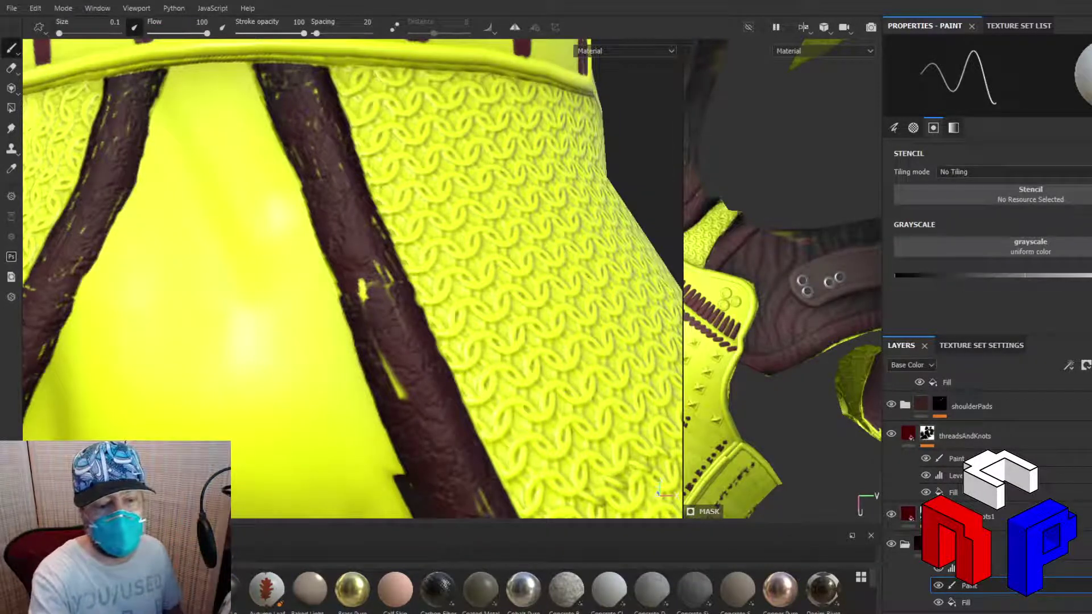
drag(1087, 275, 891, 282)
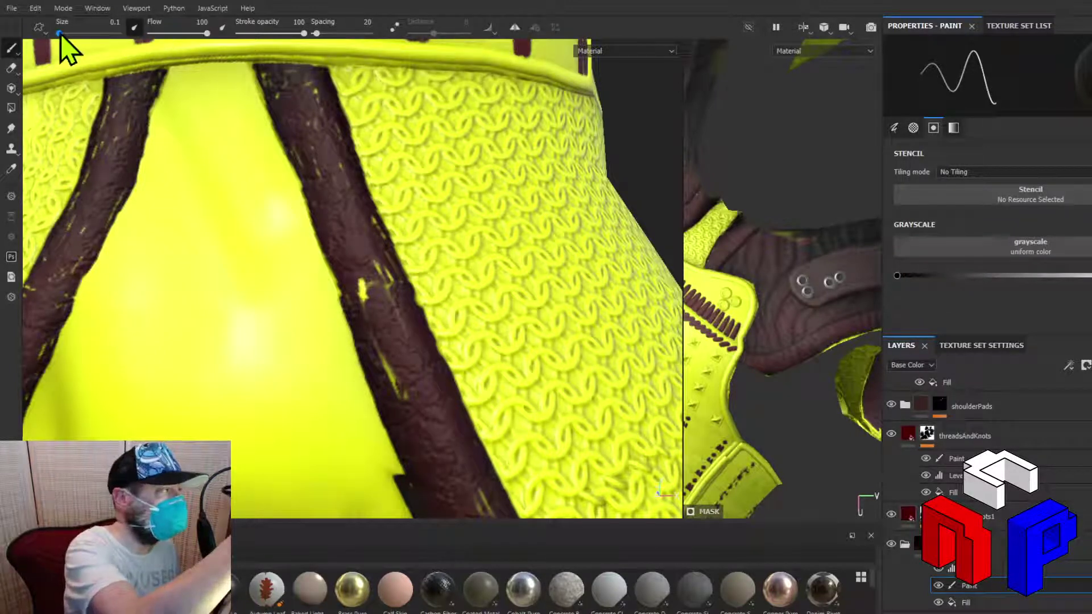
drag(59, 33, 85, 43)
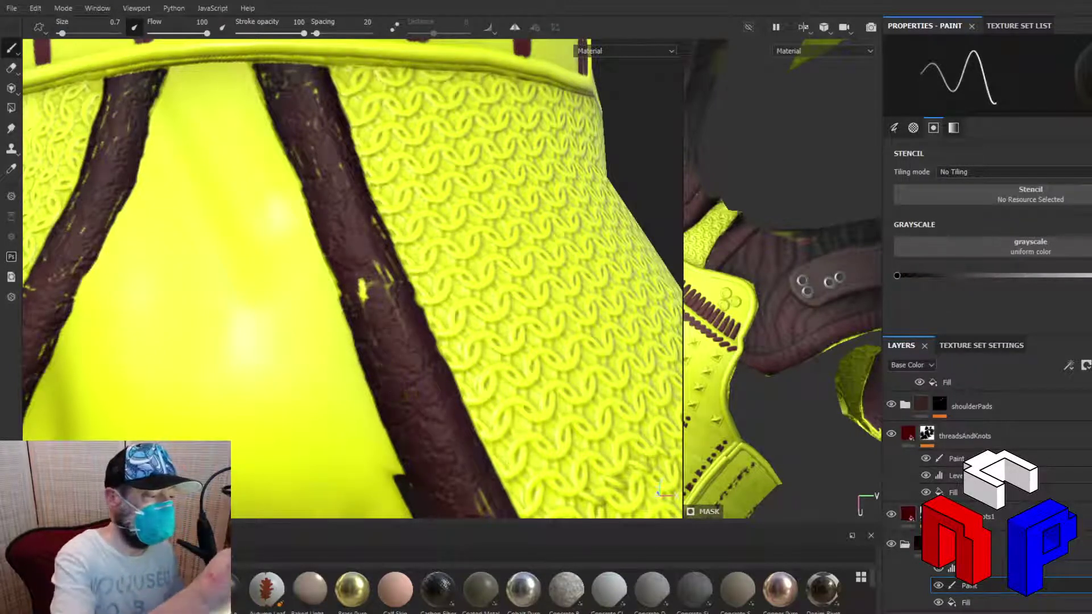
mouse_move(362, 307)
mouse_down()
mouse_move(361, 273)
mouse_move(342, 277)
mouse_move(332, 267)
mouse_move(335, 281)
mouse_move(338, 267)
mouse_move(336, 277)
mouse_move(328, 266)
mouse_move(389, 282)
mouse_move(376, 224)
mouse_move(387, 278)
mouse_up()
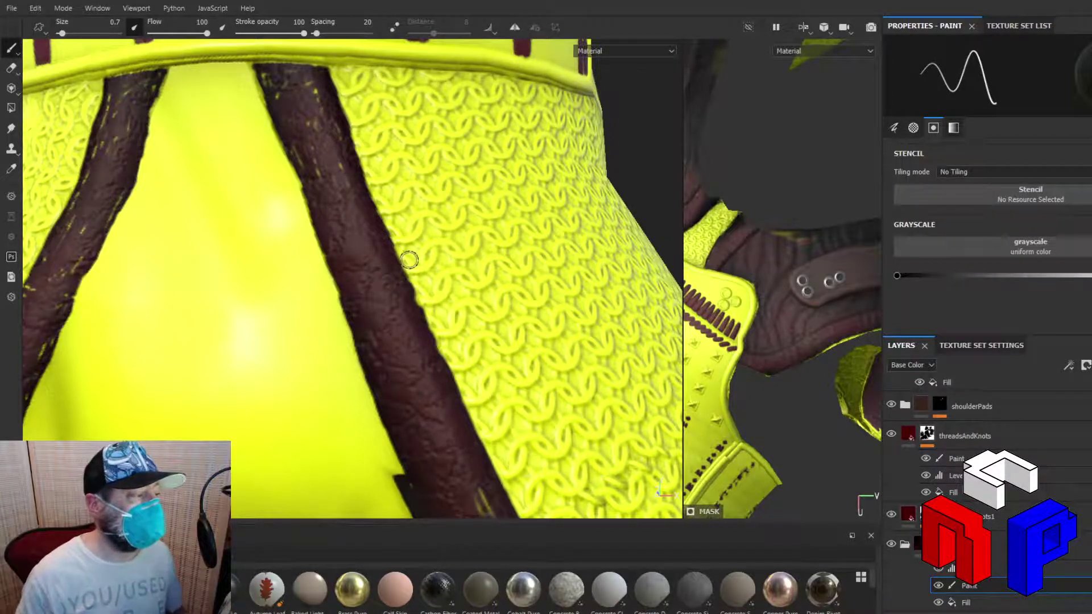
Paint out the yellow specks at the upper ends of both front trims, just below the armour's waist edge
scroll(409, 257, up, 3)
scroll(404, 250, down, 3)
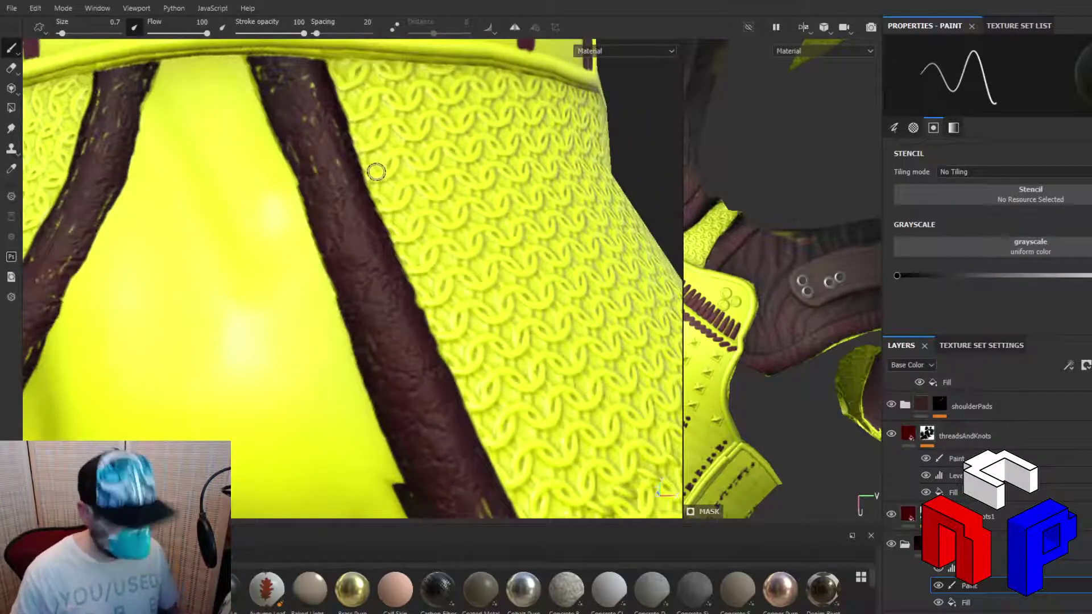
middle_drag(378, 170, 467, 356)
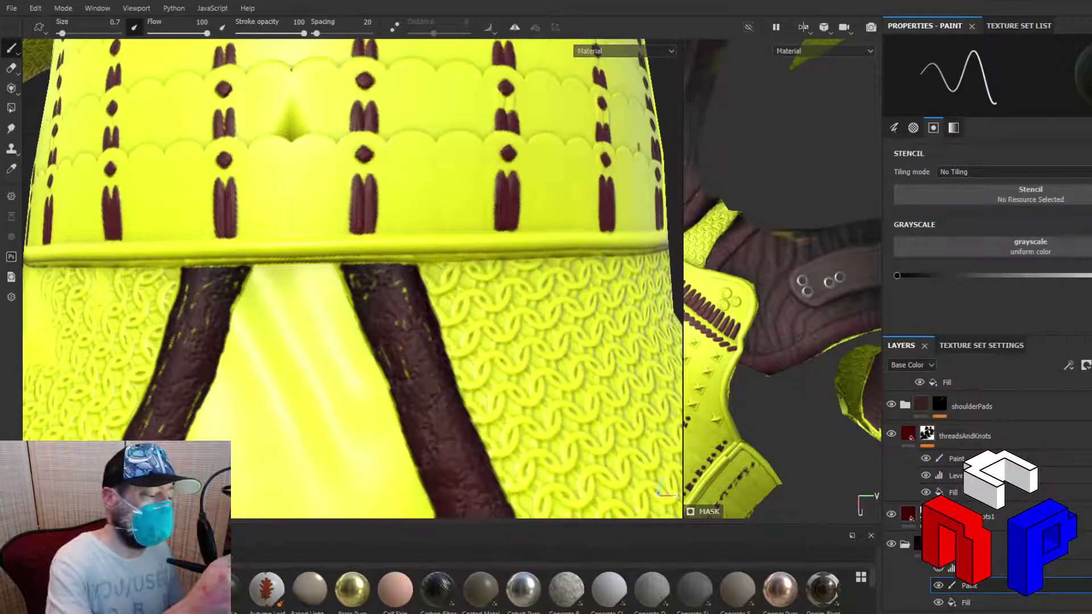
drag(403, 356, 406, 378)
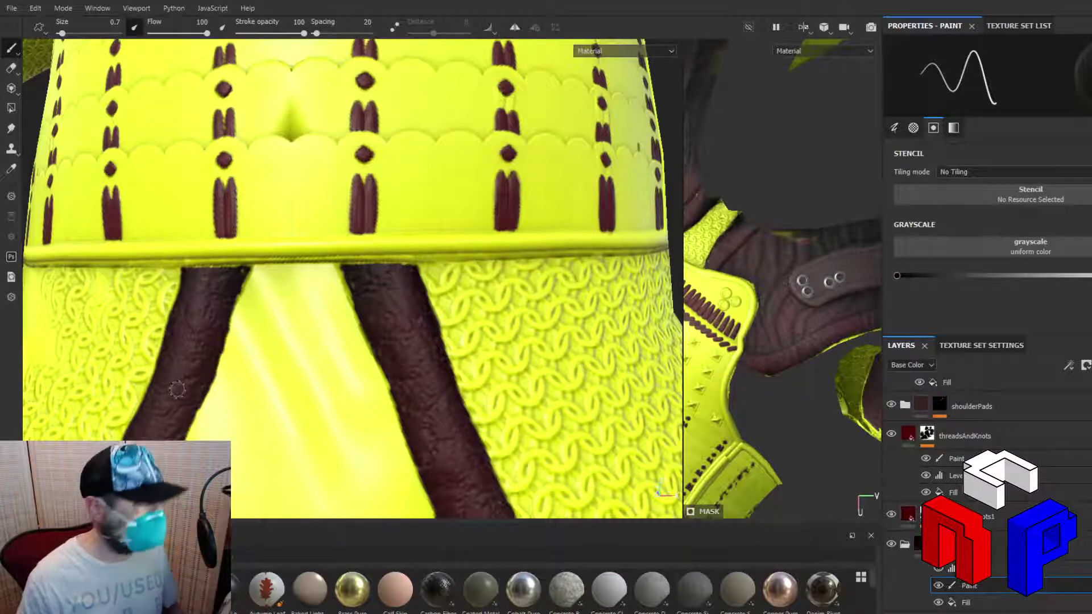
Paint away the yellow flecks along the opposite front trim from the hip down to mid-thigh
alt+drag(246, 360, 559, 112)
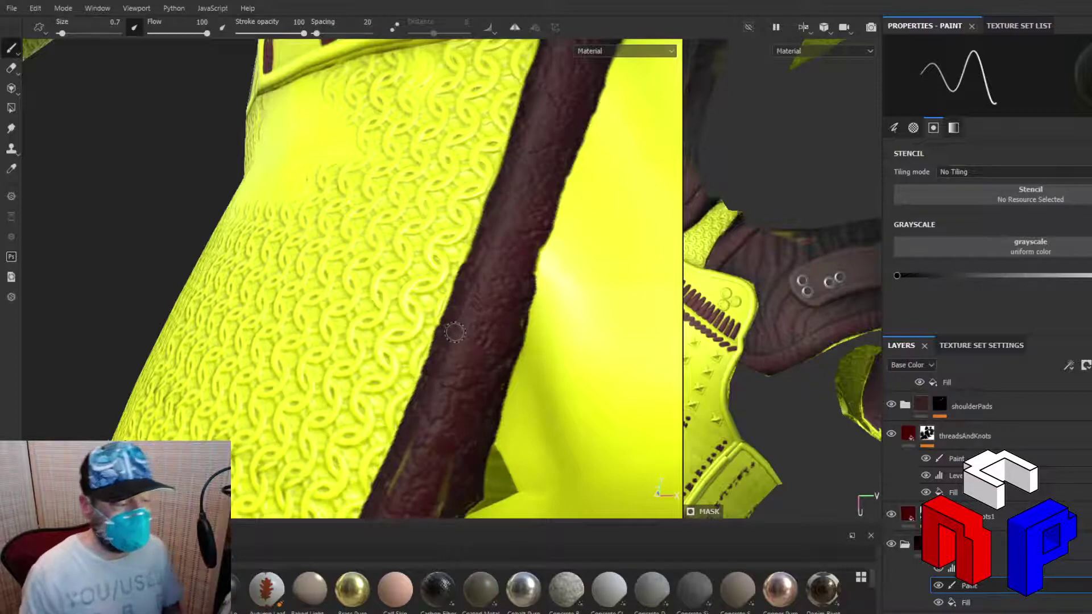
scroll(402, 313, up, 3)
scroll(411, 334, down, 5)
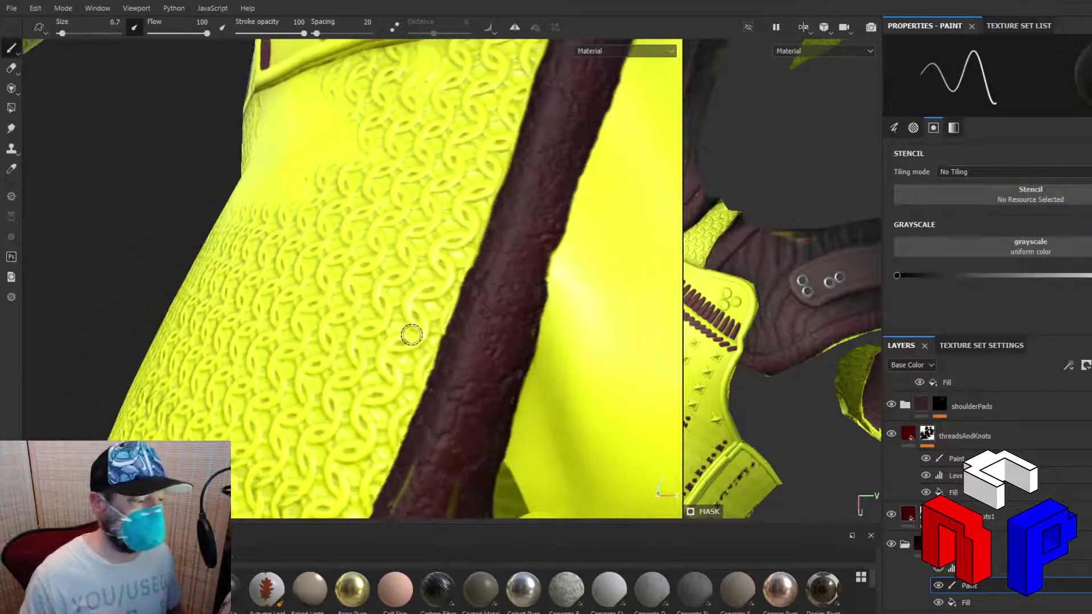
alt+middle_drag(407, 339, 325, 159)
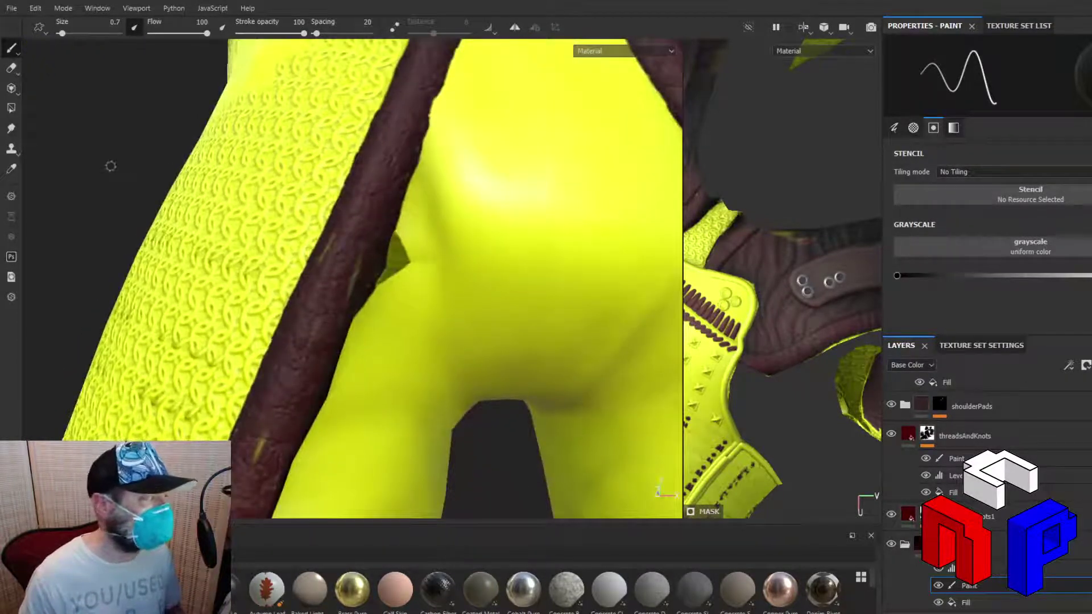
alt+middle_drag(213, 137, 230, 170)
mouse_move(230, 170)
alt+mouse_down()
mouse_move(102, 141)
mouse_move(151, 139)
mouse_move(115, 140)
alt+mouse_up()
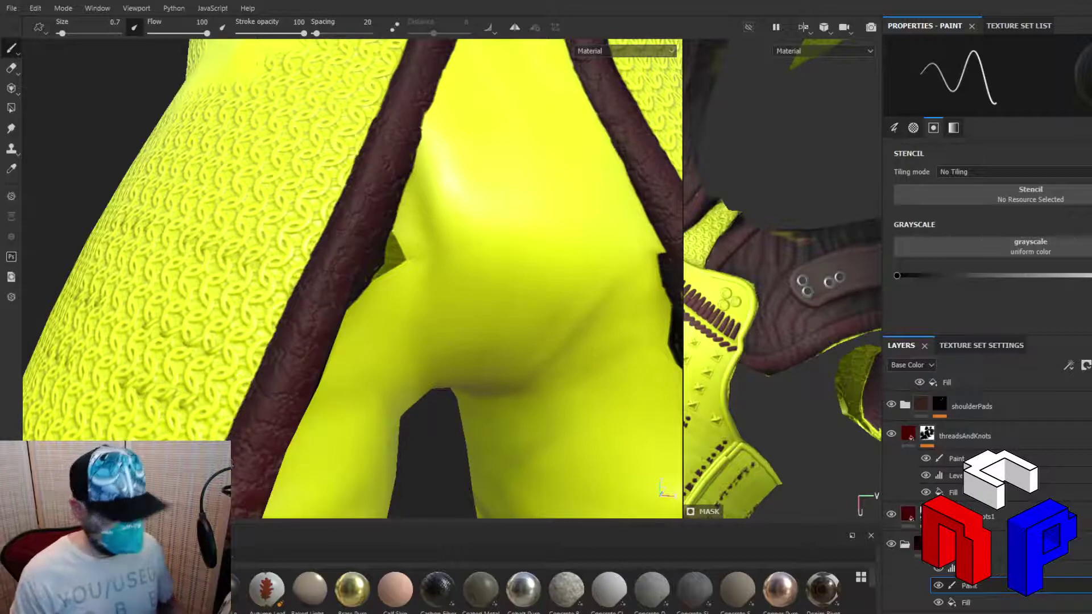
Clean the remaining yellow flecks from the lower length of that trim beside the thigh's chainmail
alt+right_drag(231, 463, 285, 403)
alt+right_drag(356, 315, 478, 295)
alt+middle_drag(478, 296, 484, 90)
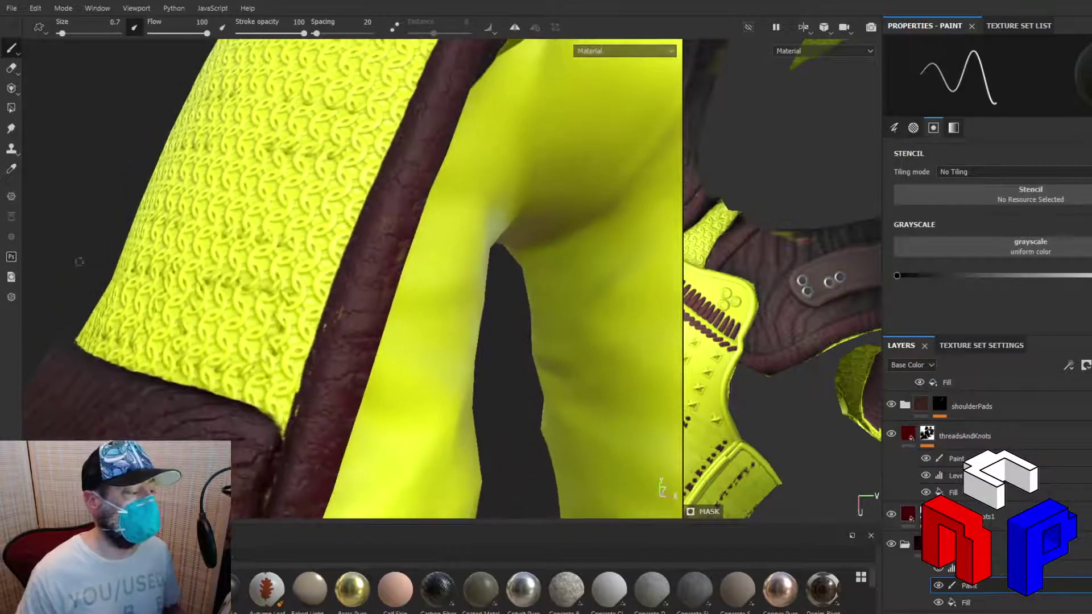
mouse_move(69, 226)
alt+mouse_down()
mouse_move(187, 254)
mouse_move(51, 203)
mouse_move(139, 227)
mouse_move(54, 225)
alt+mouse_up()
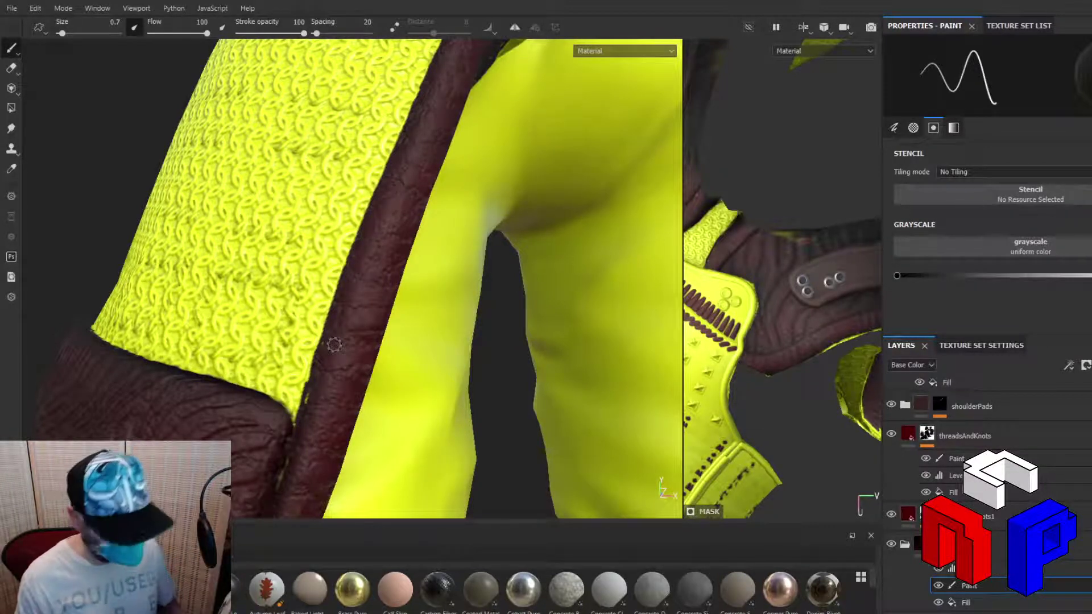
Cover the yellow specks around the thigh panel's bottom leather band, its corner and its lower rim
scroll(116, 186, up, 3)
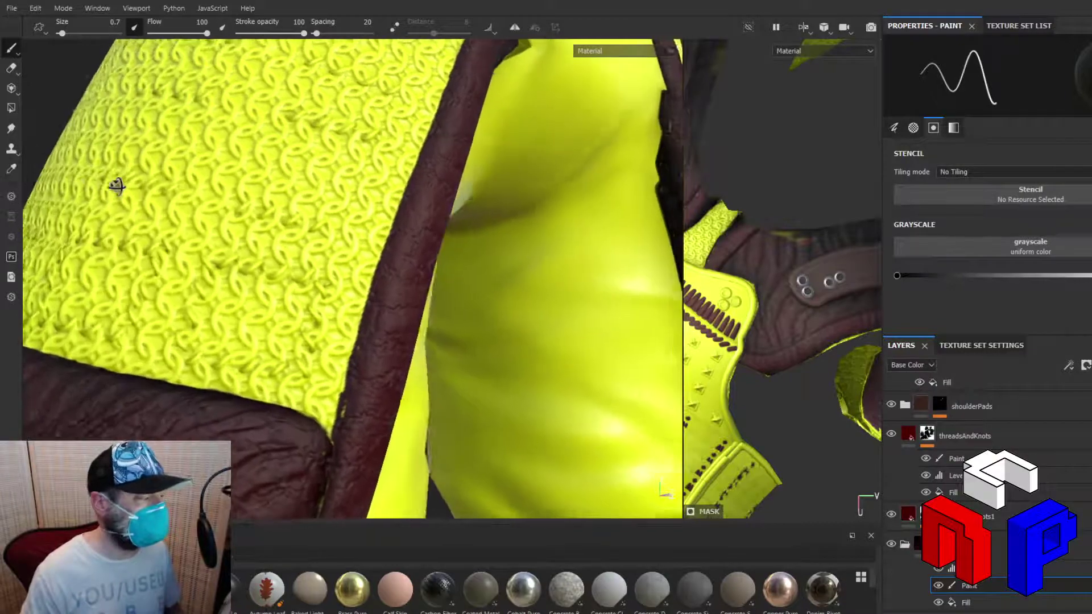
scroll(117, 186, down, 4)
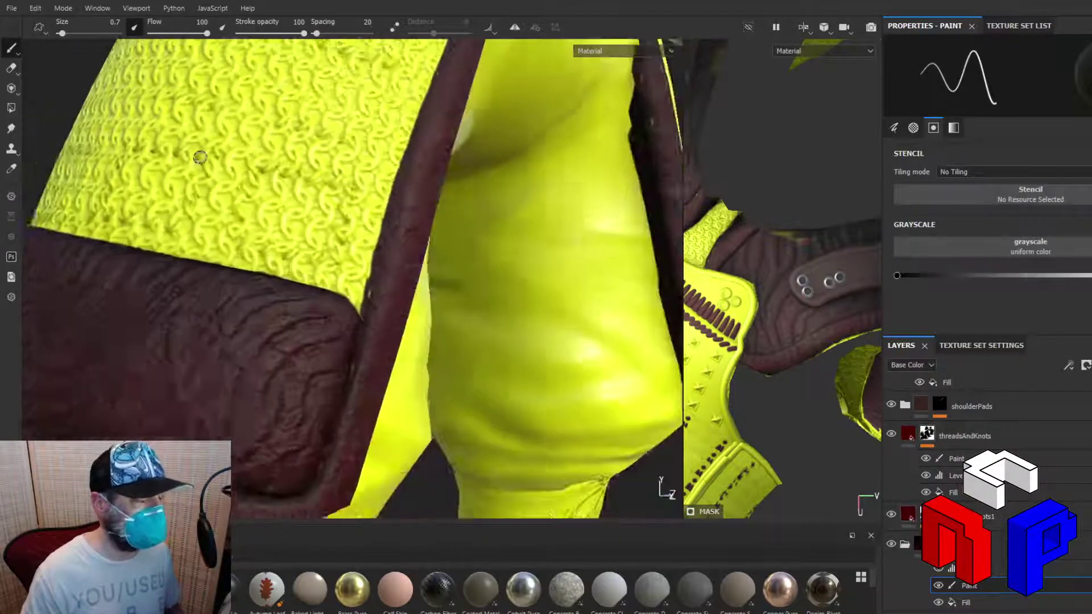
scroll(190, 195, down, 1)
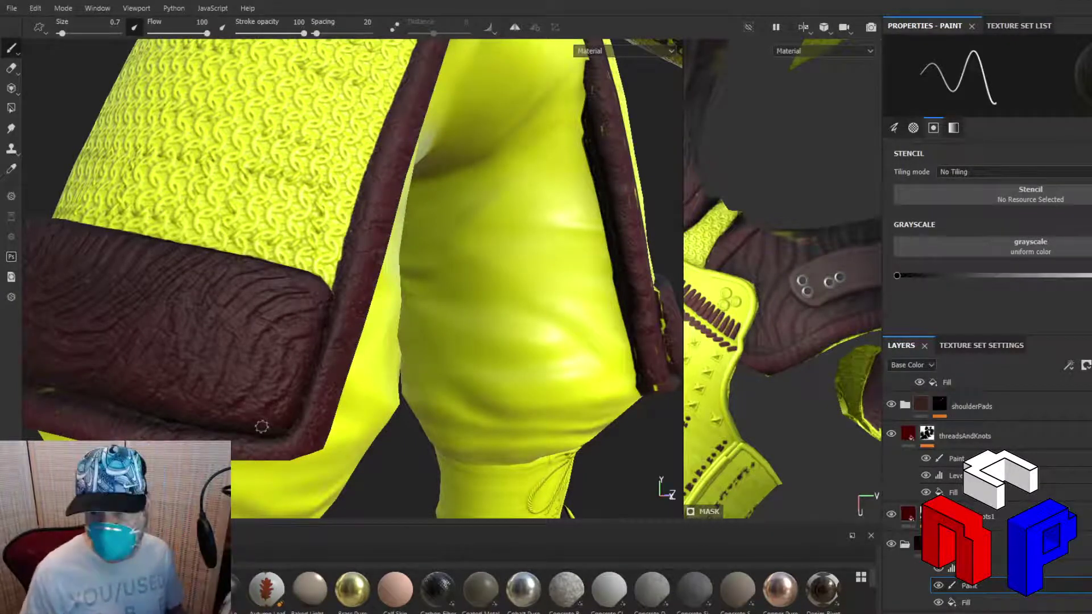
alt+drag(347, 322, 395, 362)
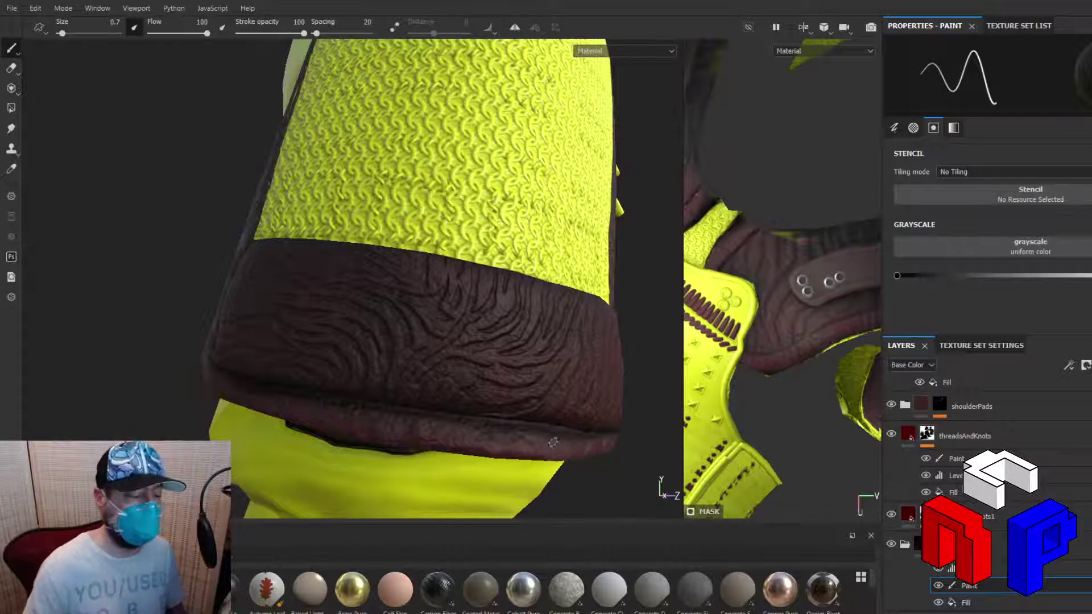
Paint the mask black over the yellow flecks on the vertical trim at the thigh panel's rear edge
alt+drag(112, 208, 271, 253)
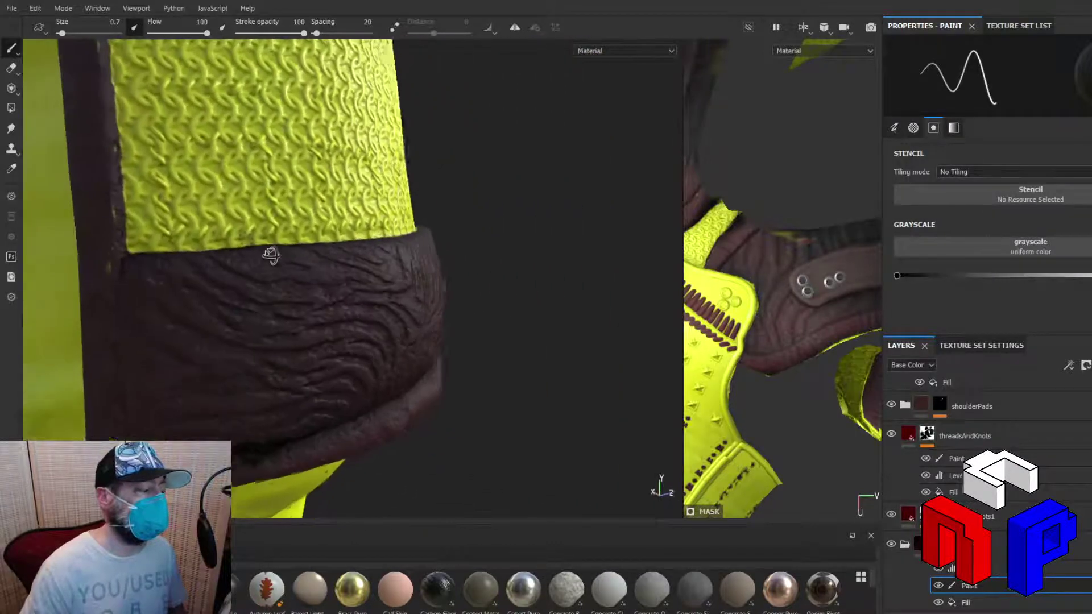
alt+middle_drag(271, 253, 401, 427)
scroll(402, 426, down, 5)
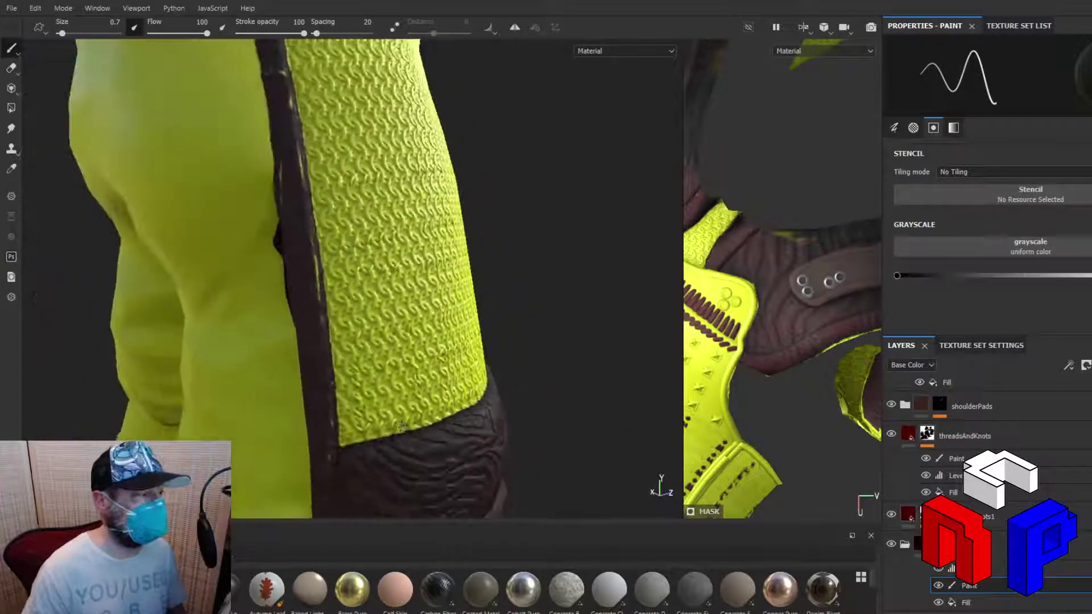
alt+drag(619, 324, 560, 328)
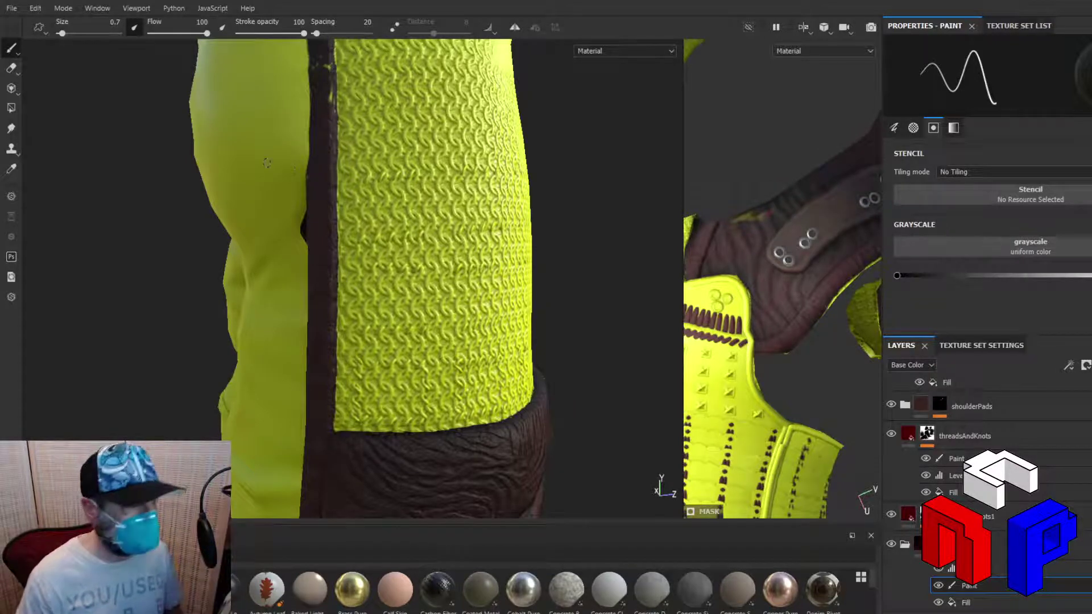
Widen the 3D viewport so that it takes up most of the space used by the UV view
alt+middle_drag(541, 224, 508, 416)
mouse_move(527, 379)
alt+mouse_down()
mouse_move(480, 378)
mouse_move(461, 355)
mouse_move(324, 346)
mouse_move(406, 387)
mouse_move(267, 336)
alt+mouse_up()
scroll(263, 330, up, 5)
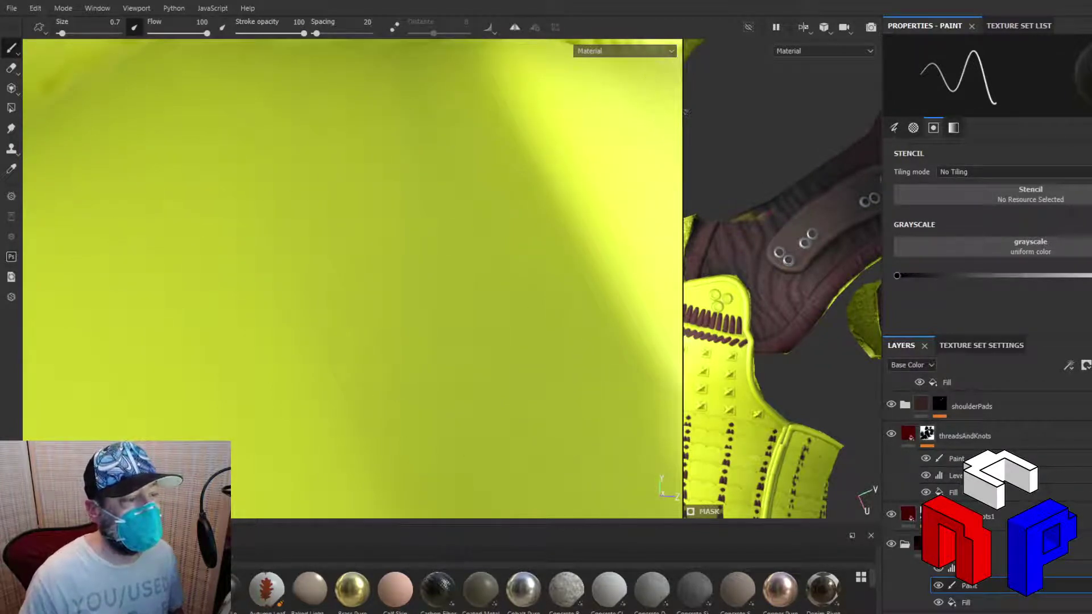
drag(683, 112, 870, 127)
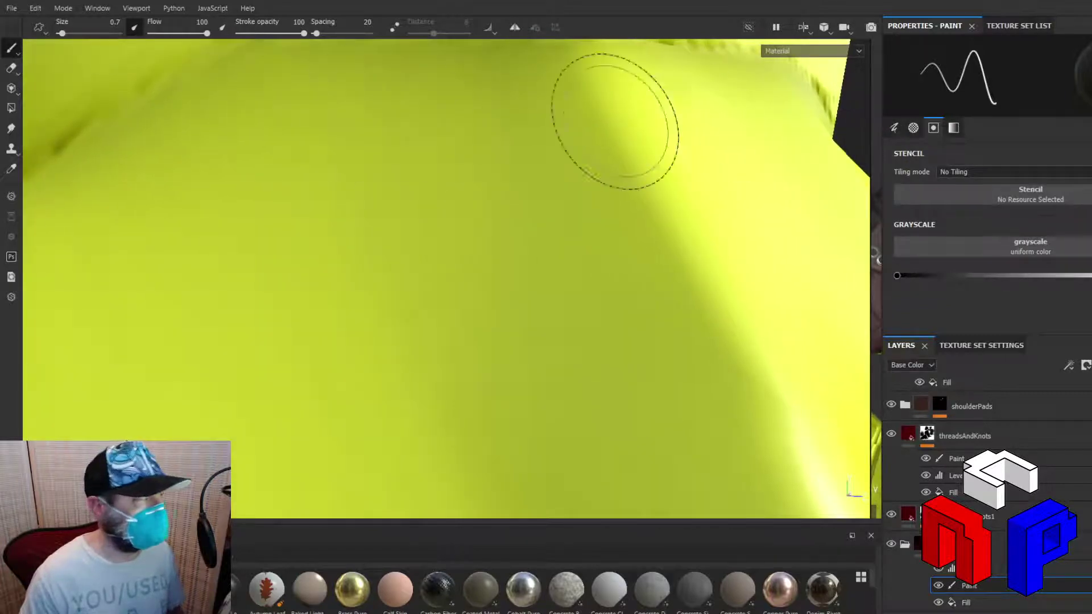
Examine the gloves, forearms and laced torso armour from several sides for spots the leather mask misses
mouse_move(841, 129)
alt+right_down()
mouse_move(858, 132)
mouse_move(795, 132)
alt+right_up()
scroll(324, 227, down, 5)
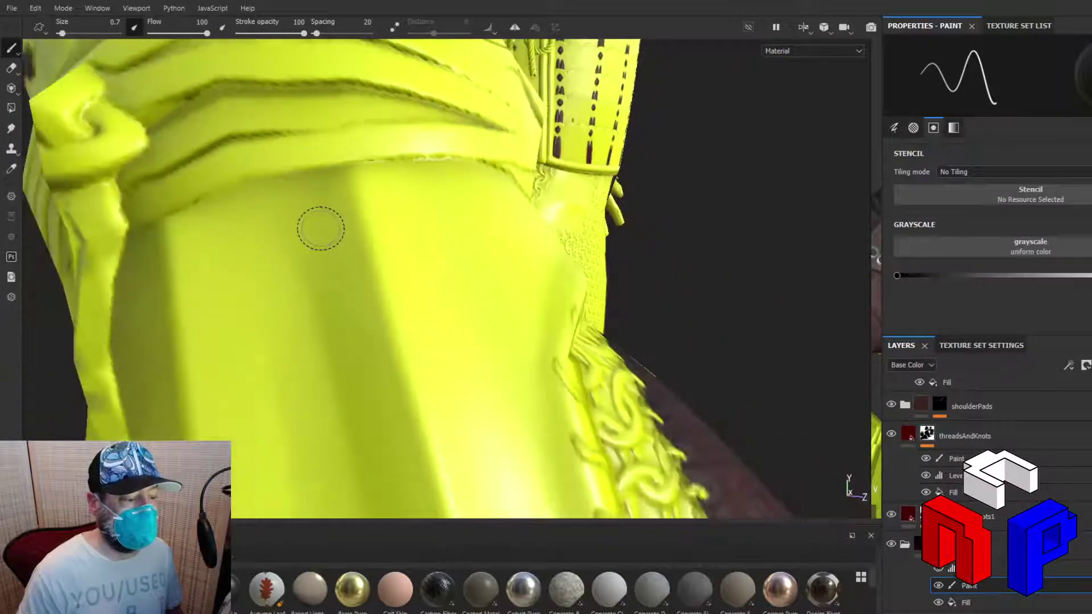
scroll(321, 228, down, 8)
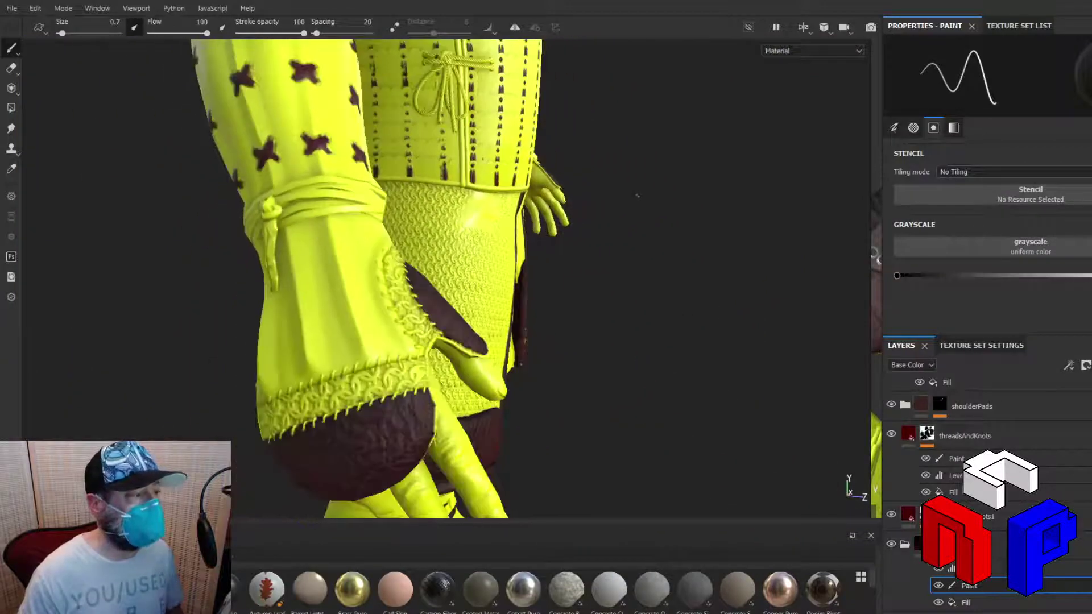
alt+drag(636, 195, 488, 199)
alt+middle_drag(489, 199, 483, 412)
alt+right_drag(483, 412, 447, 368)
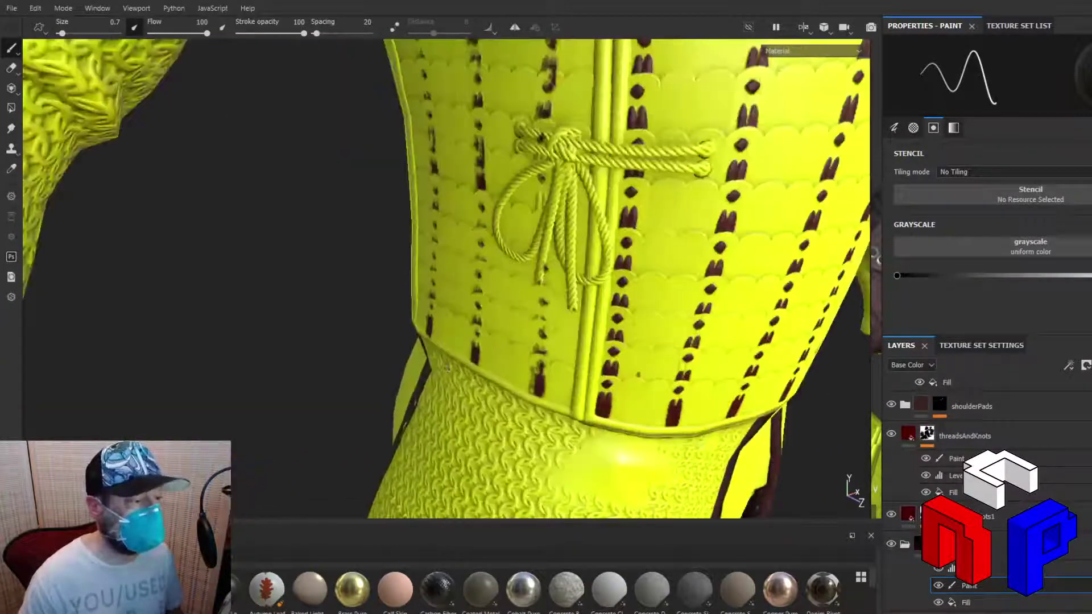
alt+middle_drag(447, 369, 329, 446)
scroll(449, 302, up, 4)
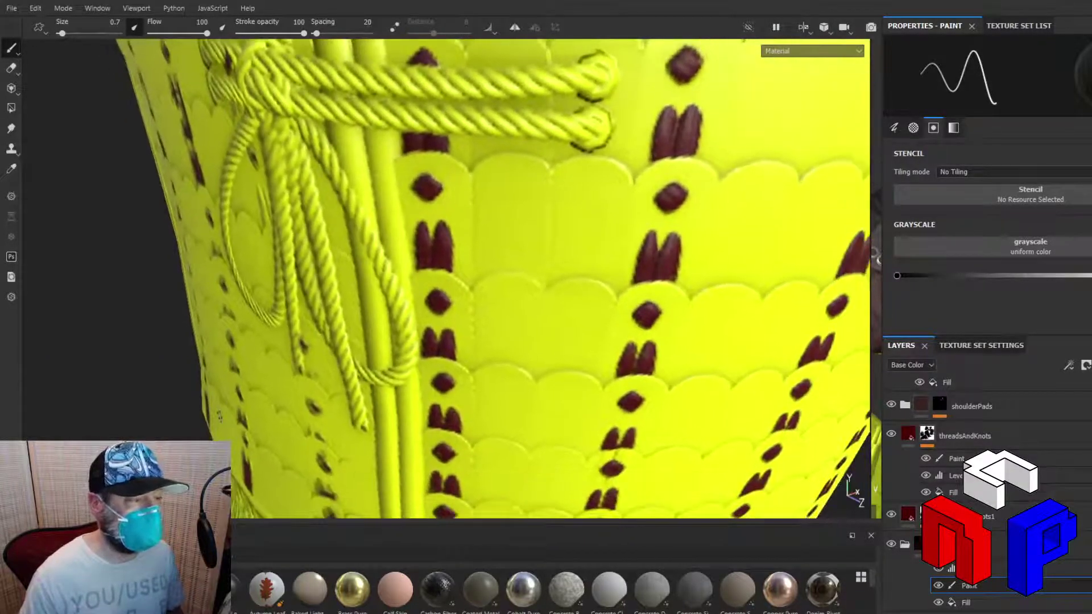
scroll(202, 375, down, 5)
scroll(330, 446, down, 4)
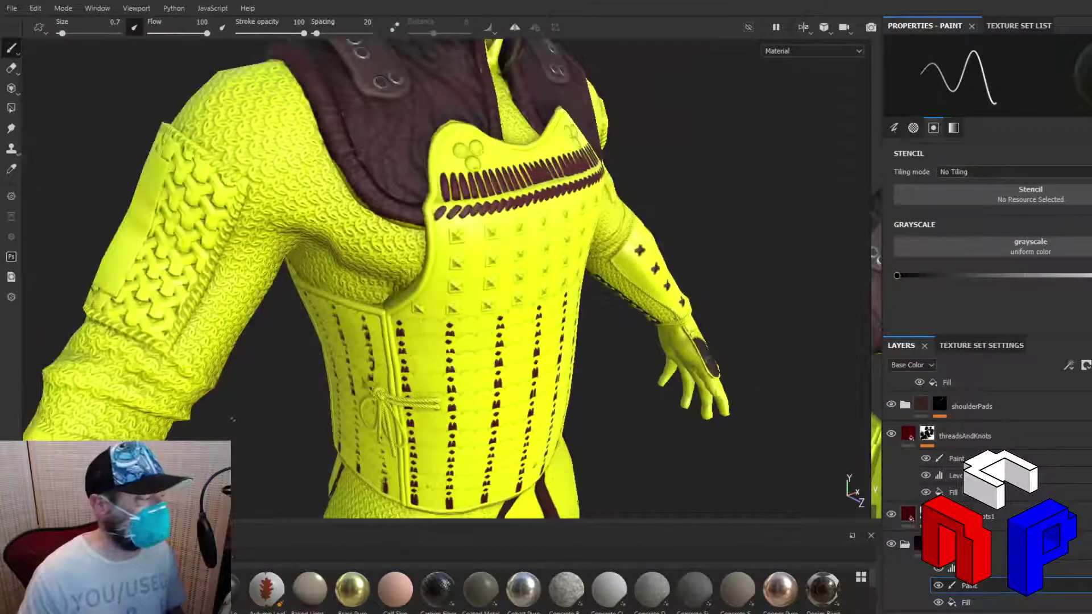
alt+drag(232, 419, 375, 270)
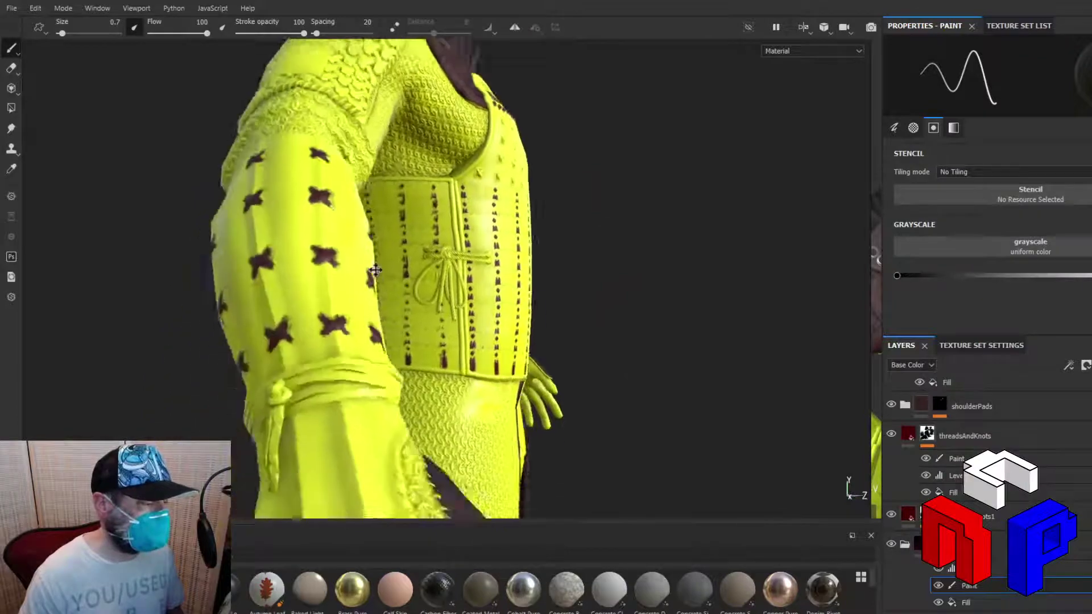
alt+middle_drag(376, 270, 398, 207)
alt+drag(219, 281, 319, 301)
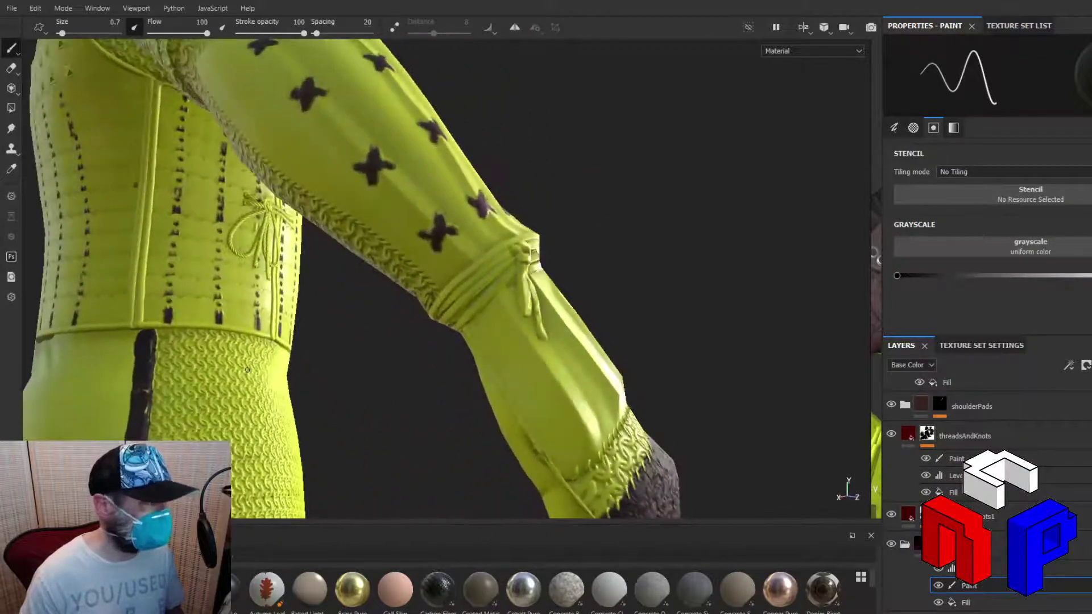
Paint the mask over the yellow flecks on the upper length of the thigh panel's rear trim, just below the torso armour
alt+middle_drag(247, 370, 464, 347)
alt+right_drag(464, 347, 536, 336)
alt+middle_drag(536, 336, 567, 313)
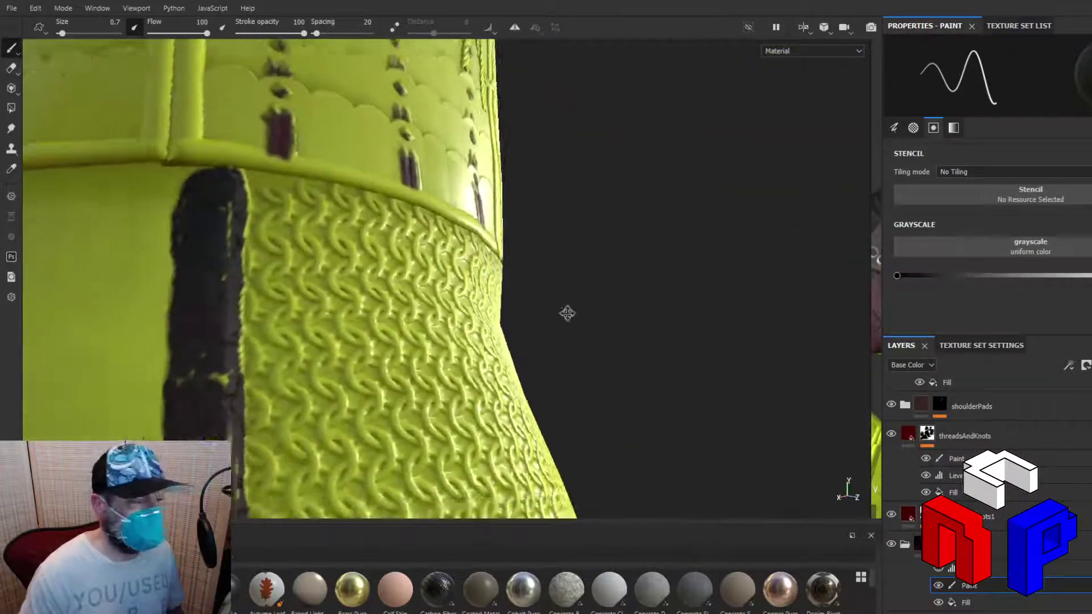
alt+drag(567, 313, 623, 228)
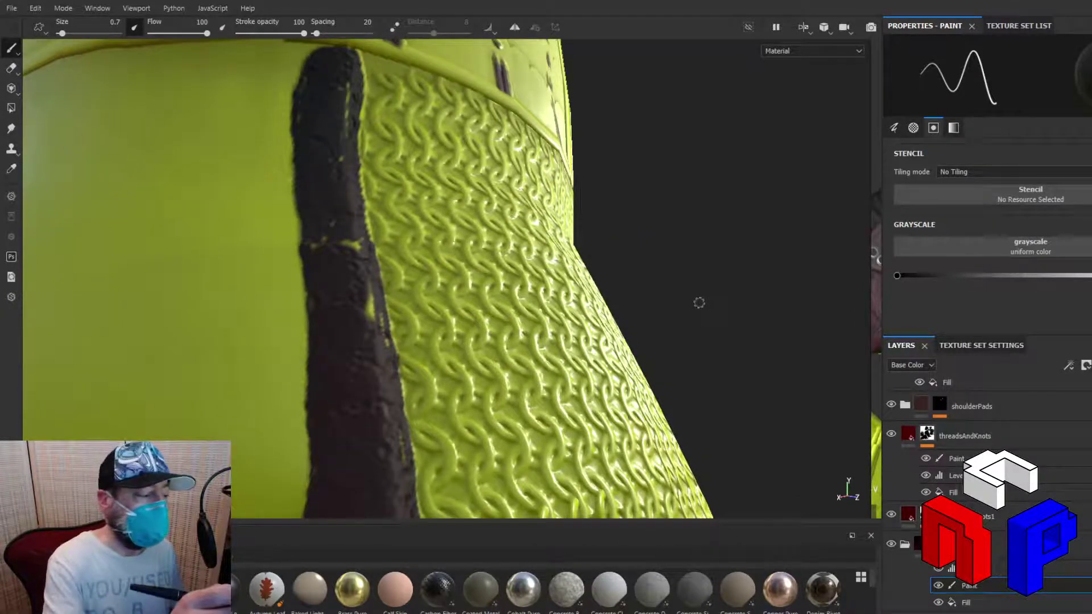
alt+drag(700, 302, 586, 347)
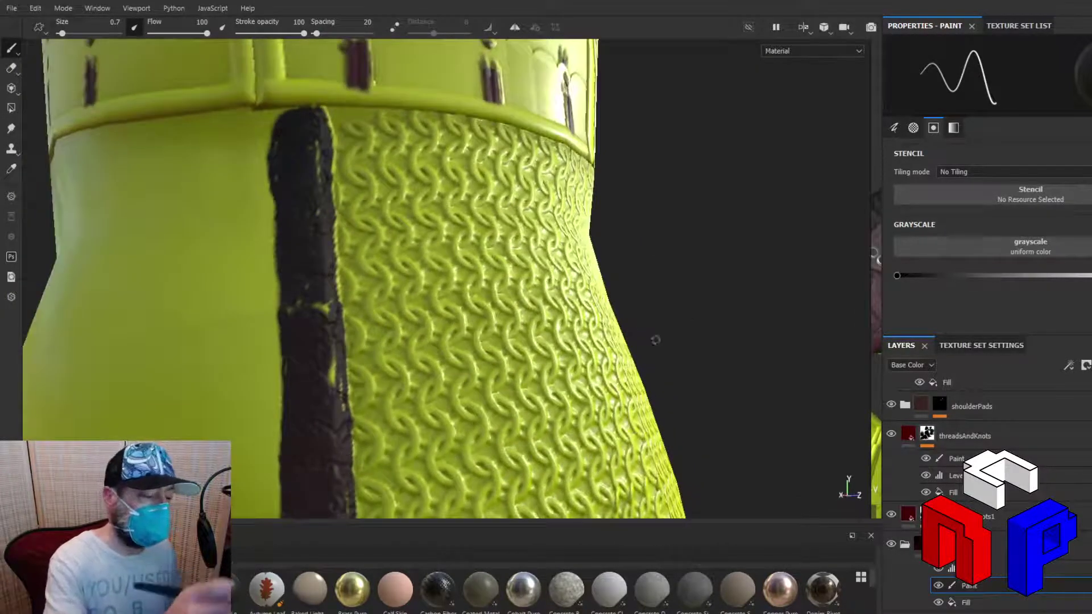
mouse_move(653, 341)
alt+mouse_down()
mouse_move(653, 319)
mouse_move(654, 344)
alt+mouse_up()
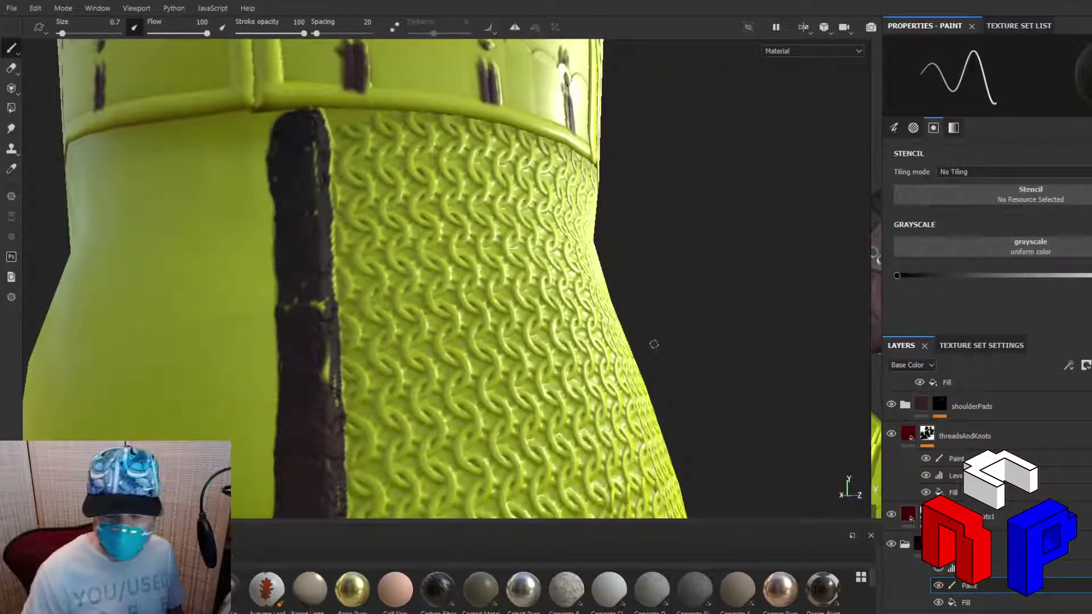
alt+right_drag(720, 280, 680, 151)
alt+drag(680, 151, 644, 236)
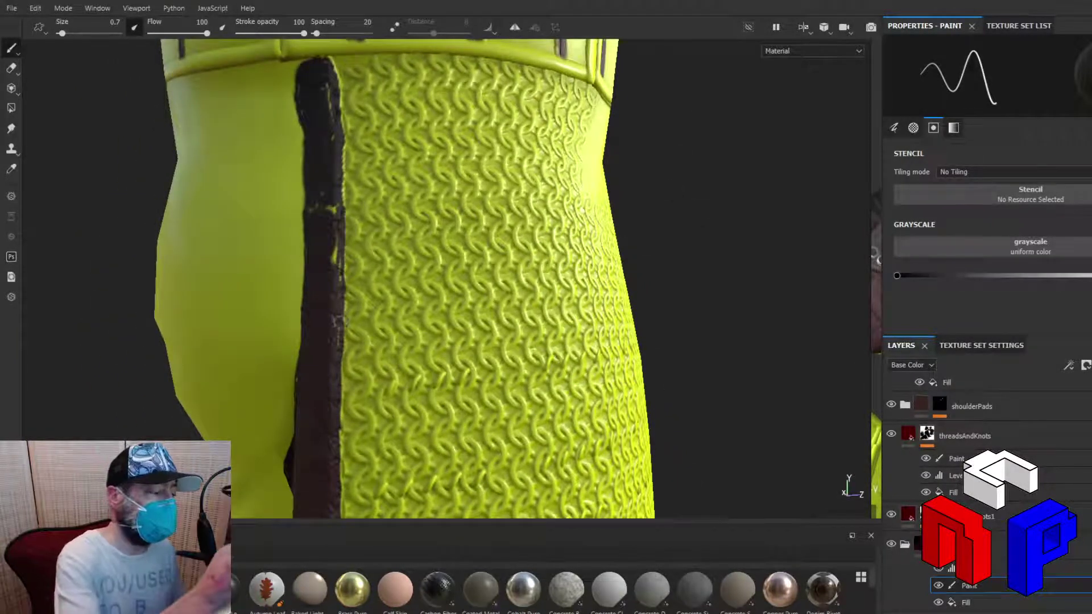
mouse_move(330, 308)
mouse_down()
mouse_move(332, 243)
mouse_move(319, 210)
mouse_up()
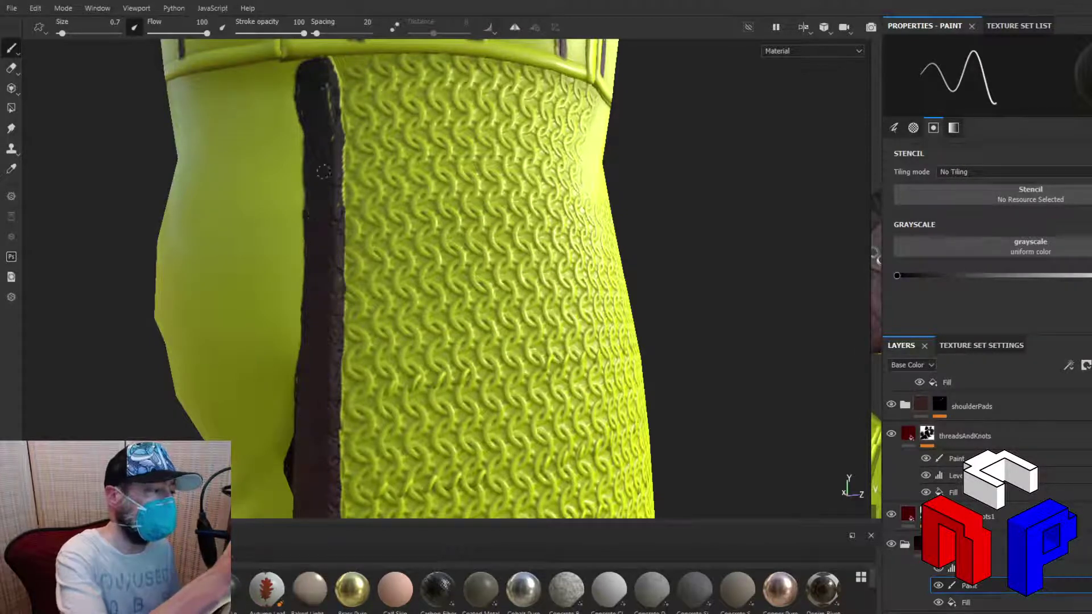
mouse_move(327, 111)
mouse_down()
mouse_move(325, 64)
mouse_move(304, 82)
mouse_move(316, 94)
mouse_up()
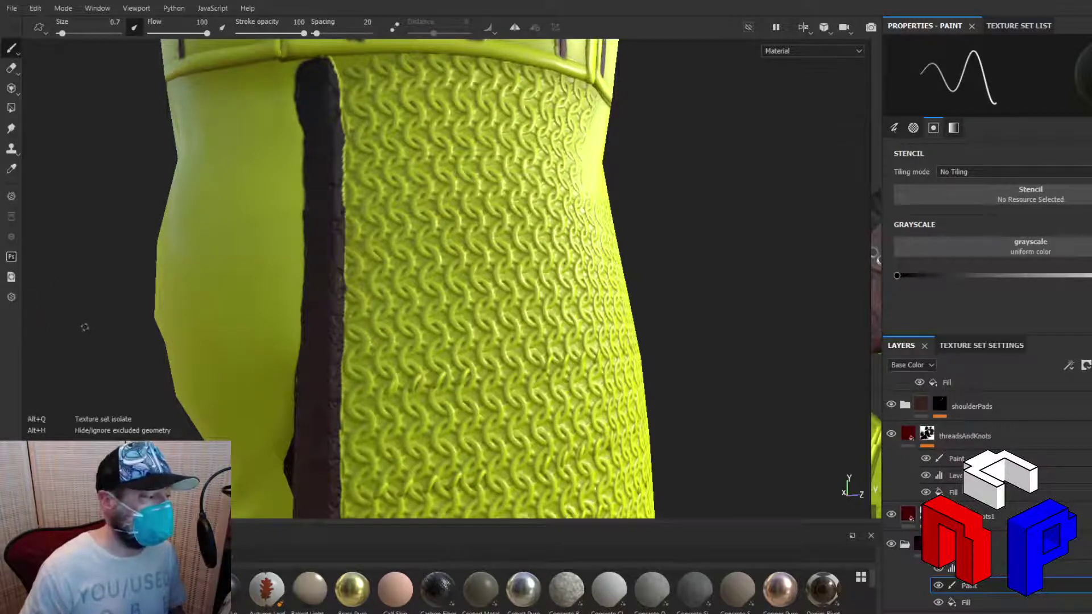
Cover the yellow flecks on the lower end of the thigh panel's front trim and in its seam with the bottom leather band
alt+drag(87, 328, 183, 309)
alt+drag(340, 375, 341, 265)
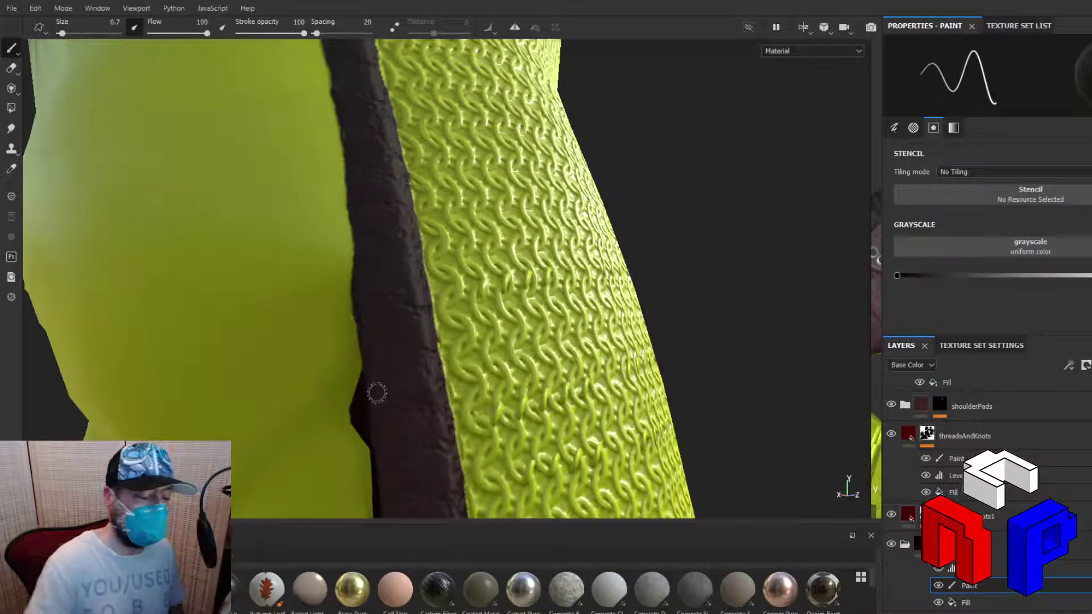
alt+right_drag(392, 317, 417, 341)
alt+drag(629, 358, 117, 336)
alt+middle_drag(586, 391, 230, 247)
alt+right_drag(230, 247, 276, 250)
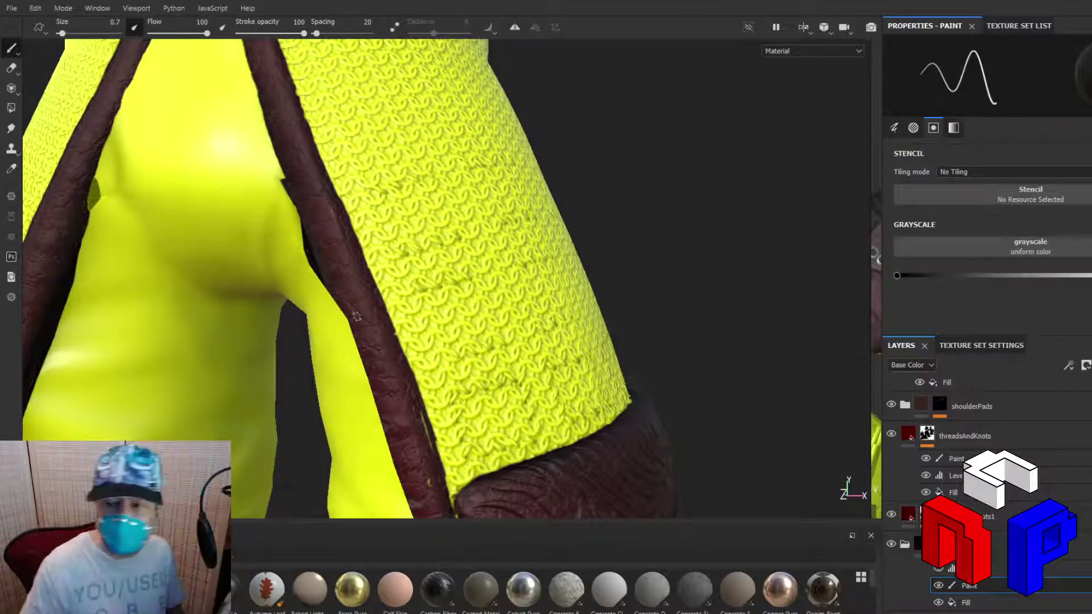
alt+drag(660, 234, 276, 271)
scroll(584, 185, down, 4)
scroll(275, 272, up, 4)
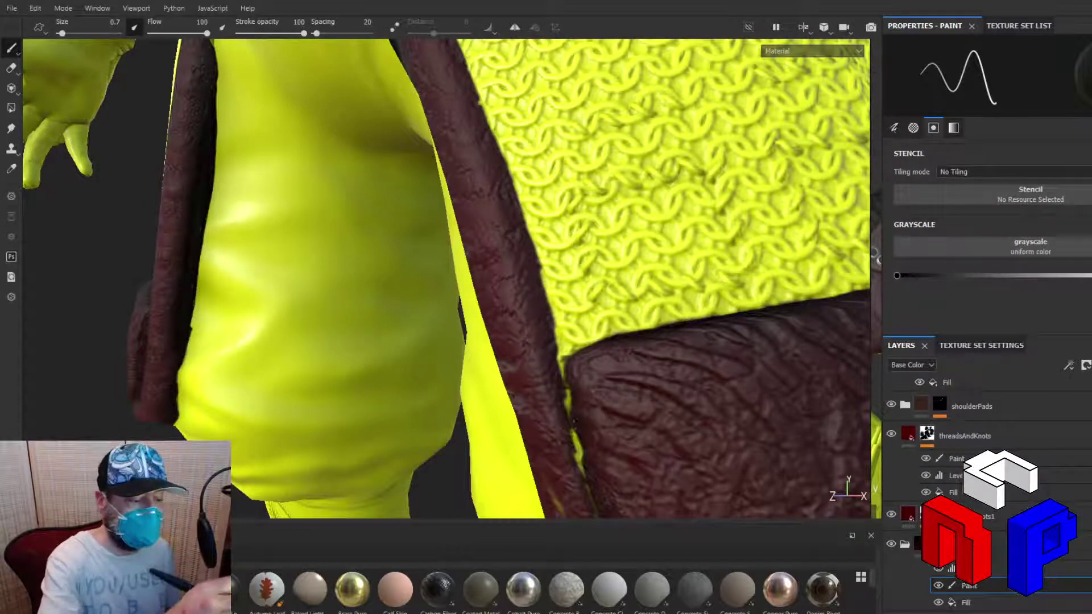
mouse_move(573, 422)
mouse_down()
mouse_move(583, 462)
mouse_move(568, 413)
mouse_up()
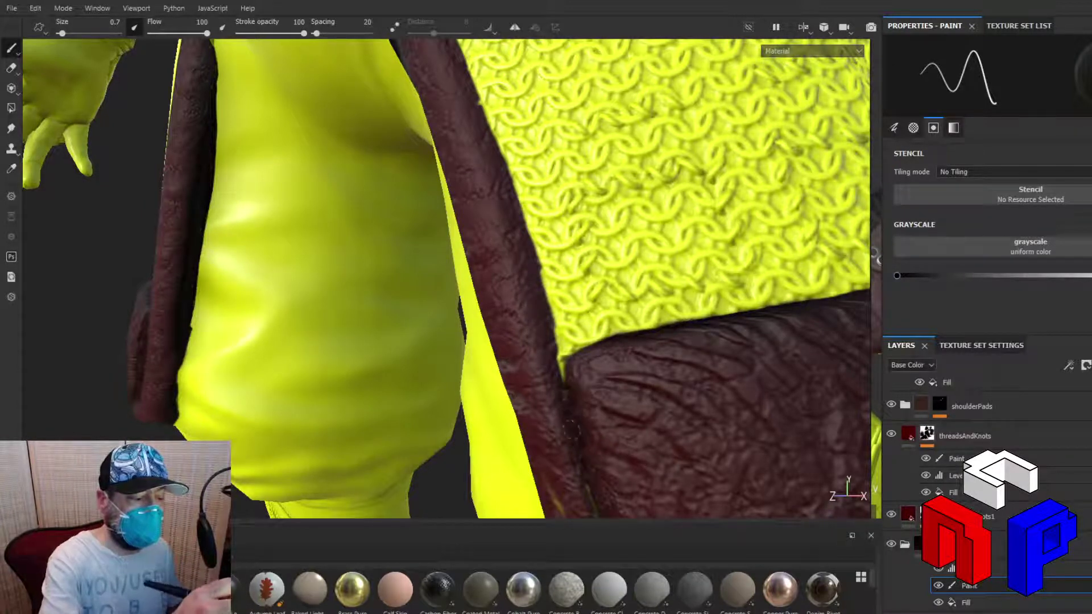
drag(555, 479, 559, 506)
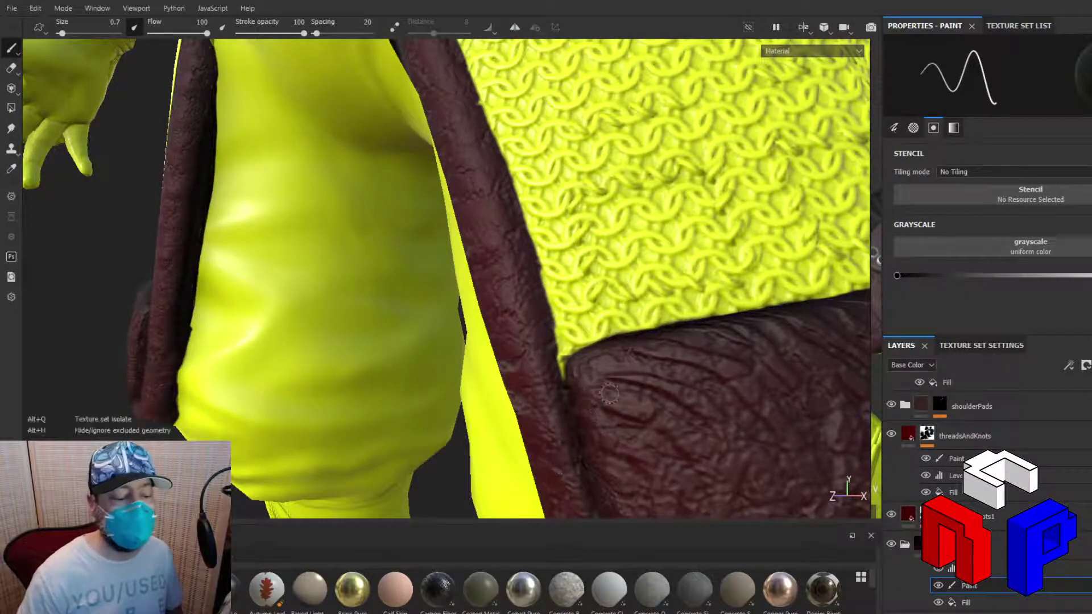
Paint out the yellow flecks along the lower rim of the thigh panel's leather band, from the front corner around to the rear
alt+drag(556, 465, 392, 135)
alt+right_drag(394, 135, 380, 336)
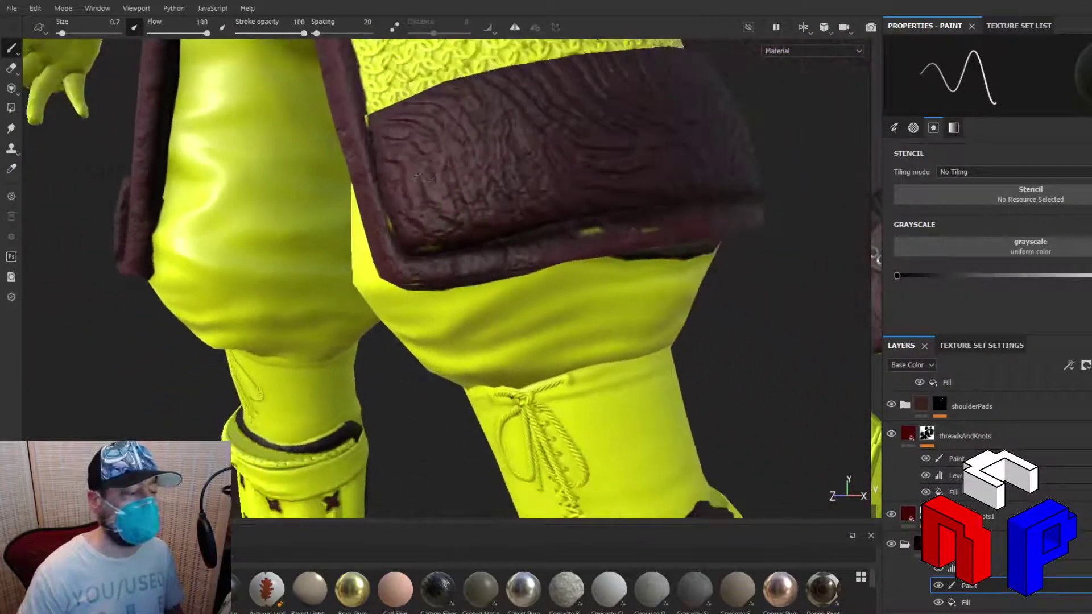
alt+middle_drag(392, 225, 388, 278)
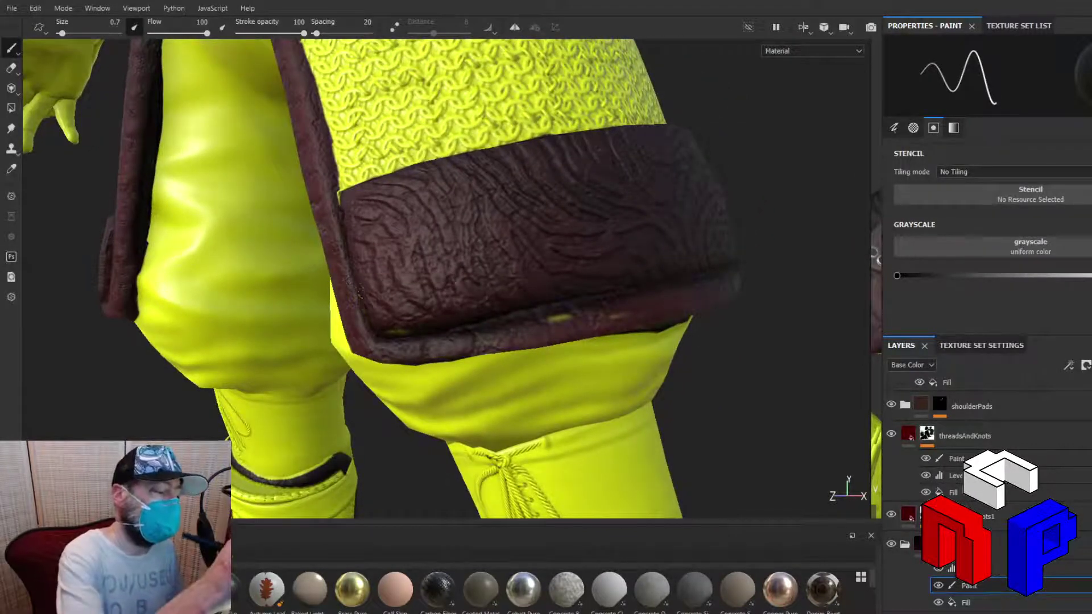
drag(388, 332, 404, 330)
drag(550, 318, 571, 315)
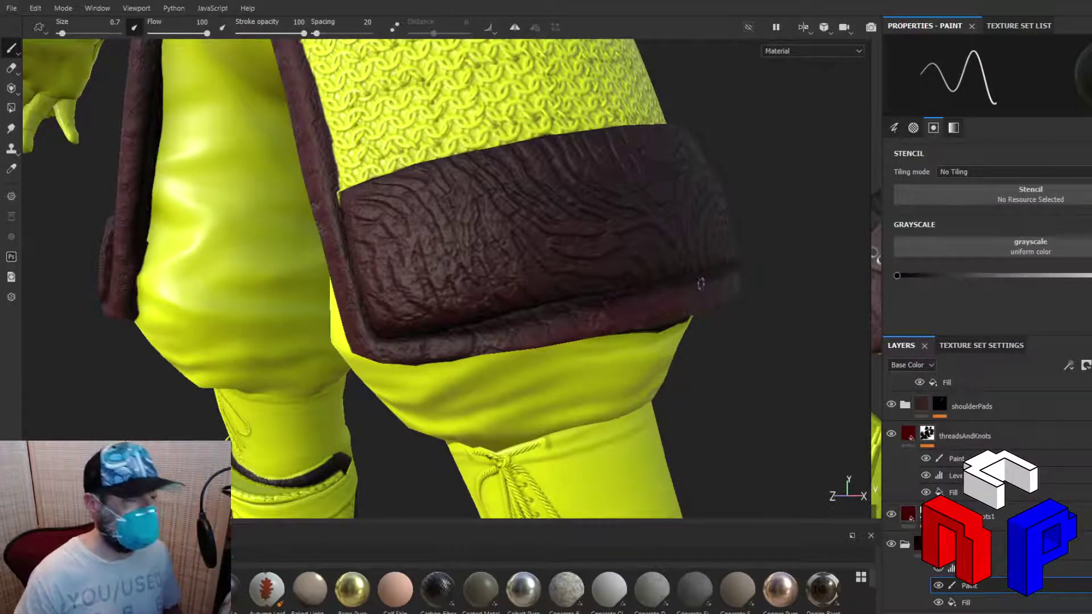
alt+middle_drag(700, 284, 587, 321)
alt+drag(672, 287, 301, 403)
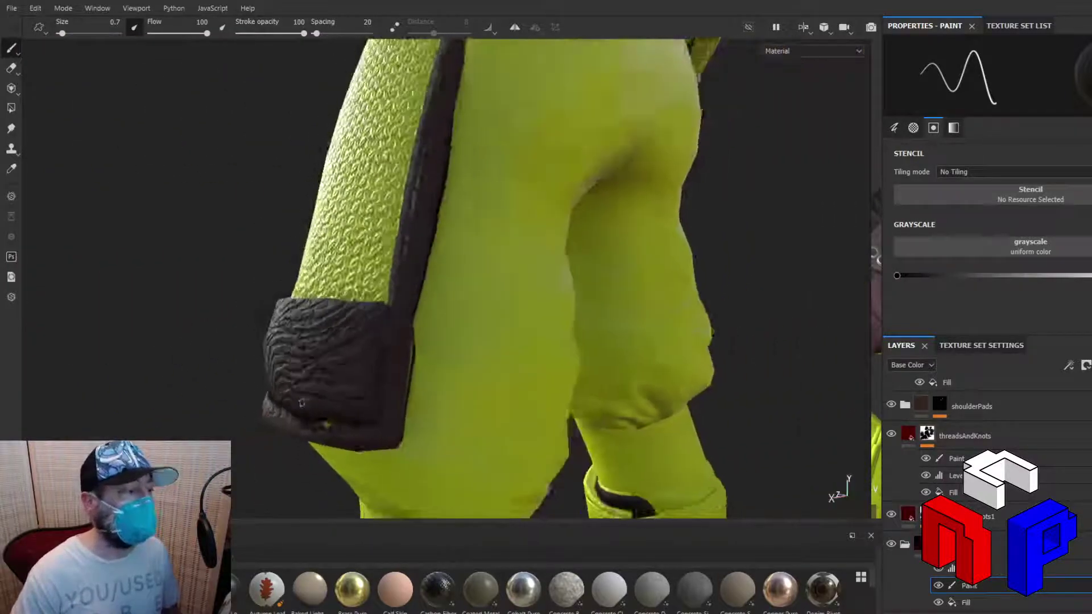
scroll(301, 403, down, 2)
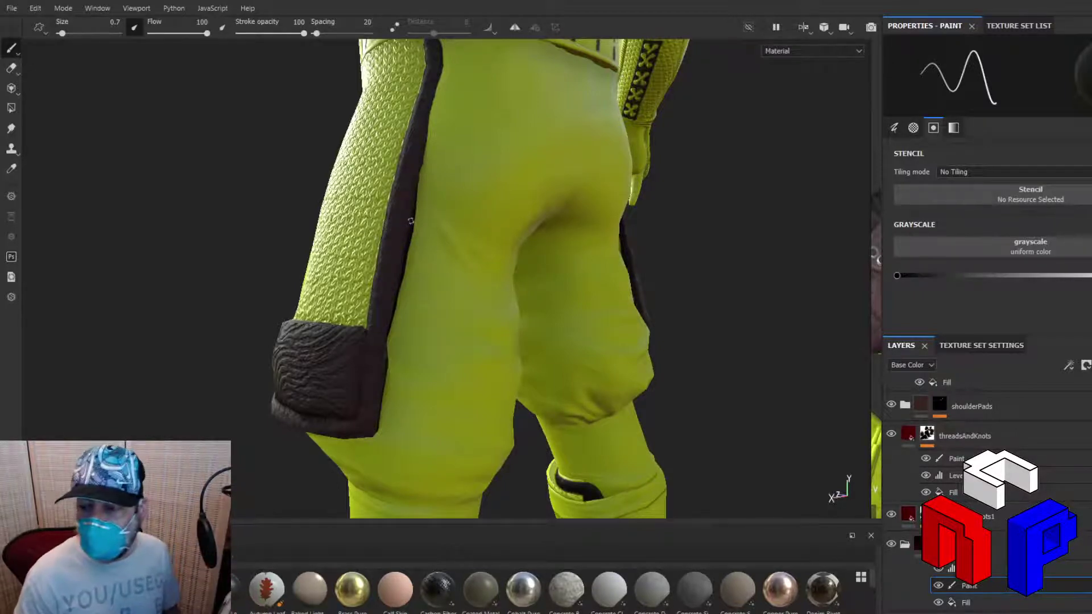
Check the thigh panel's rear trim, then the front of the whole armour, for remaining uncovered leather areas
alt+middle_drag(541, 117, 513, 366)
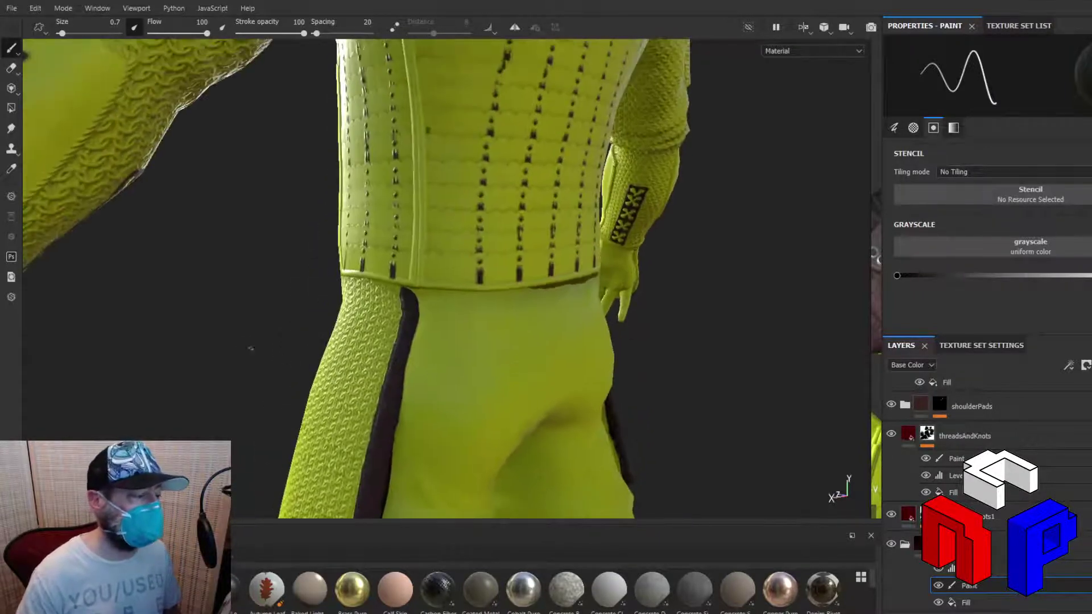
alt+drag(251, 348, 414, 365)
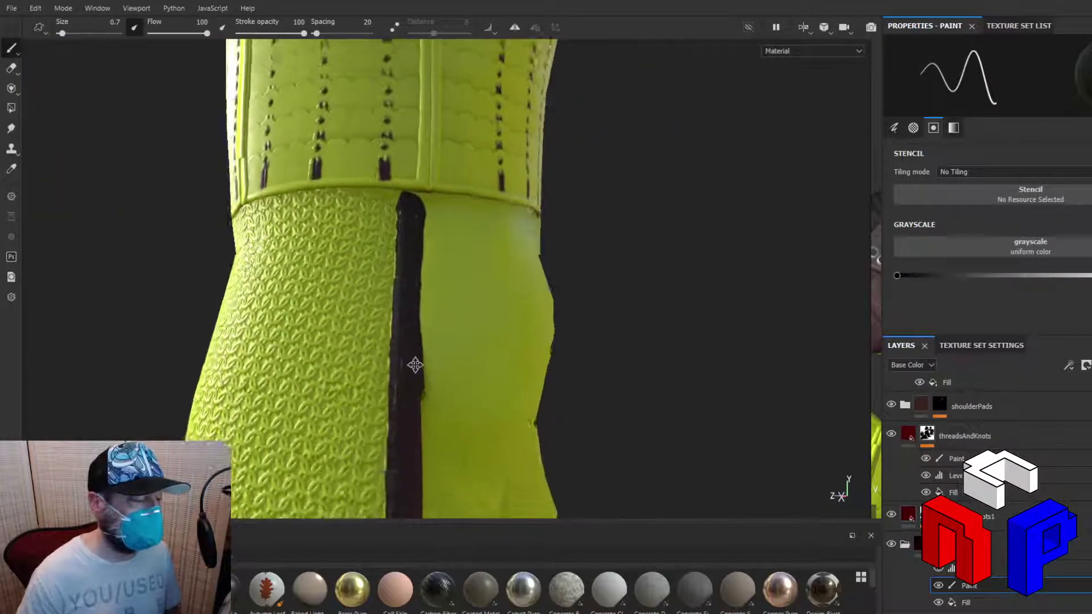
alt+middle_drag(414, 364, 407, 285)
scroll(430, 220, up, 2)
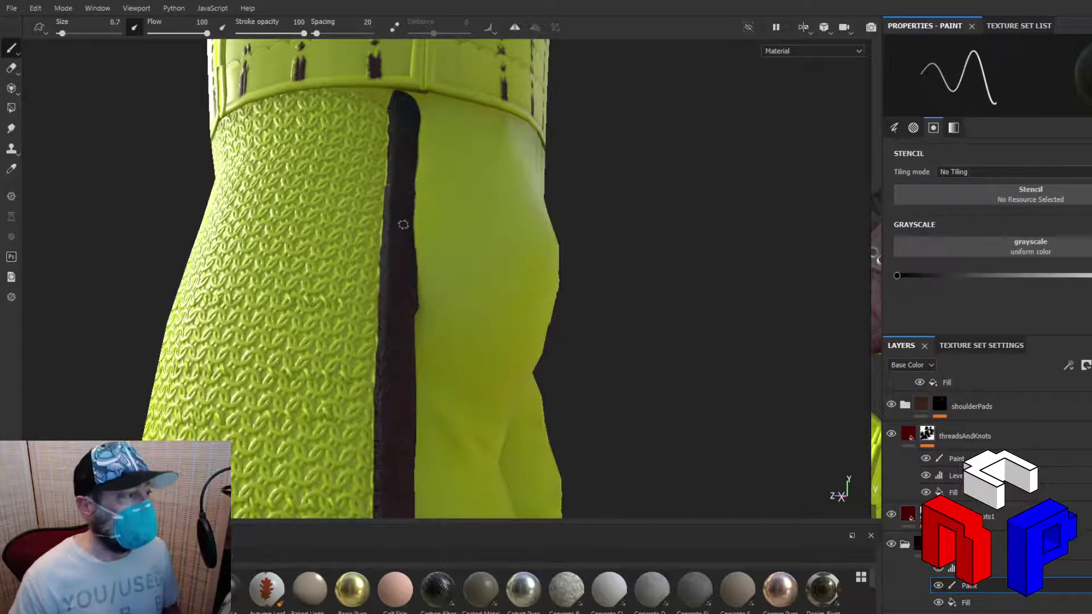
alt+right_drag(409, 225, 484, 311)
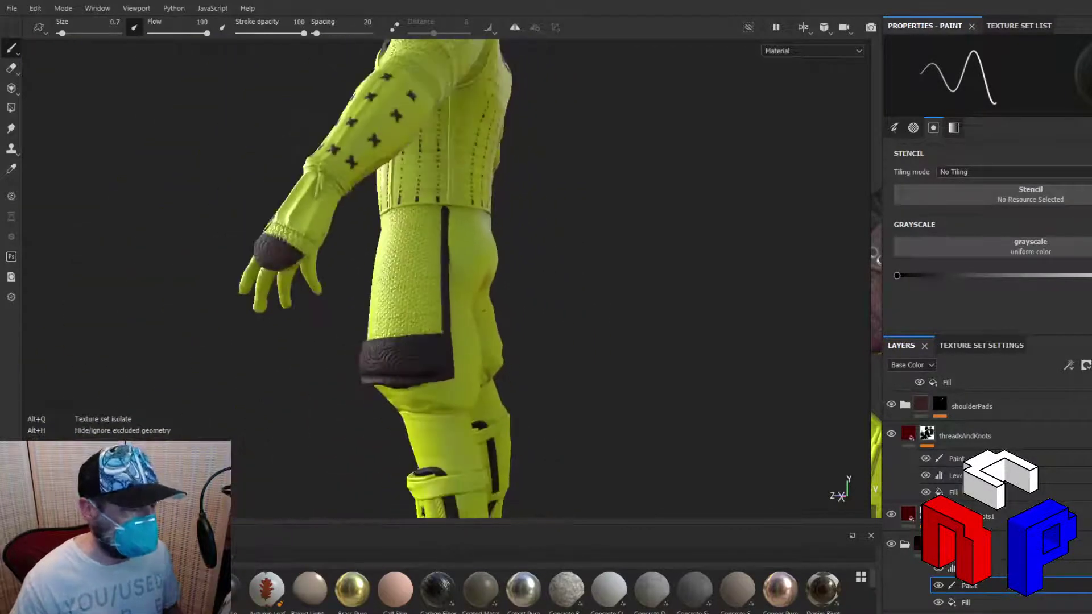
alt+drag(352, 421, 671, 431)
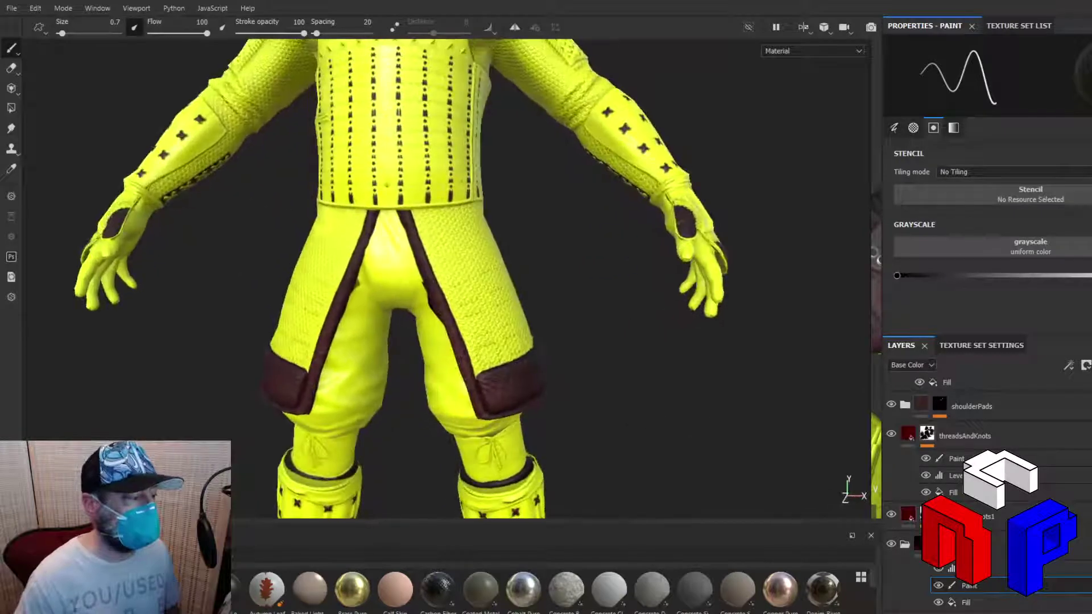
alt+middle_drag(651, 366, 684, 496)
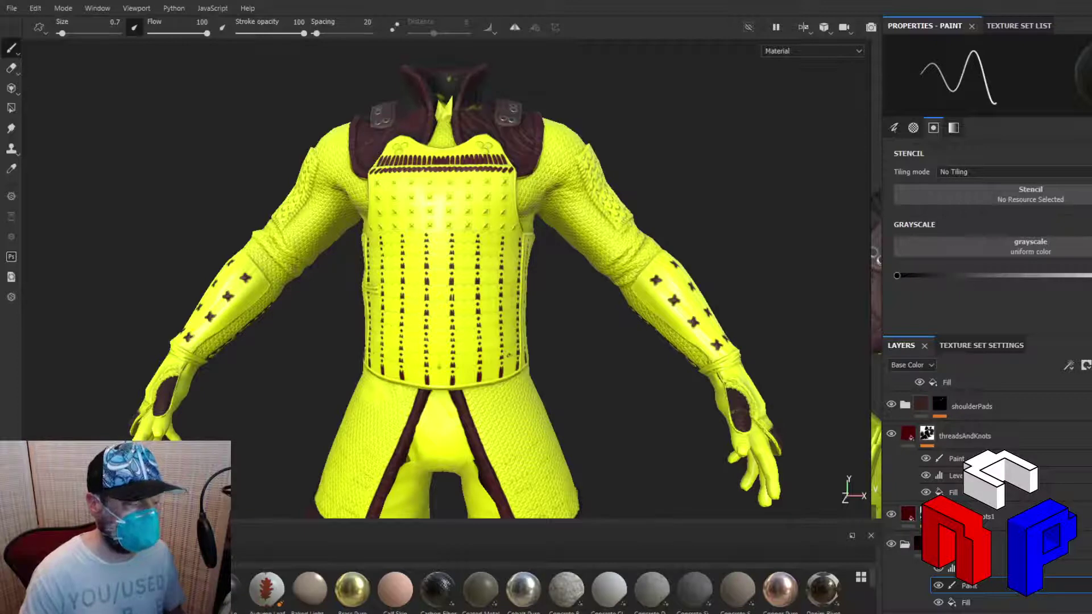
Examine the leather patches on the glove's thumb and back of the hand from several angles for gaps in the mask
alt+middle_drag(617, 331, 335, 264)
alt+drag(421, 352, 373, 366)
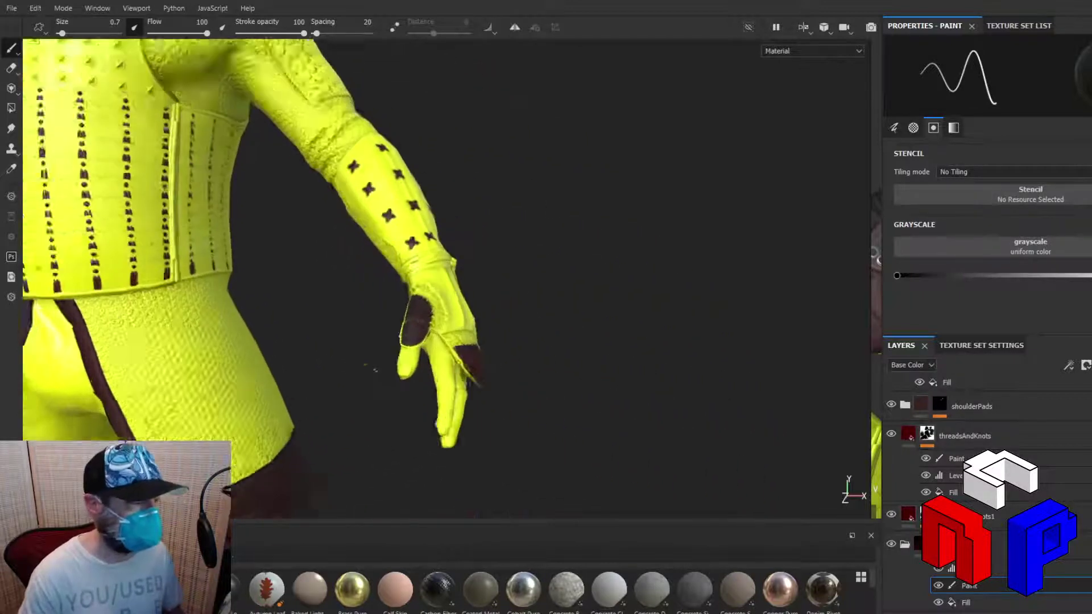
alt+right_drag(373, 366, 501, 315)
scroll(500, 315, up, 3)
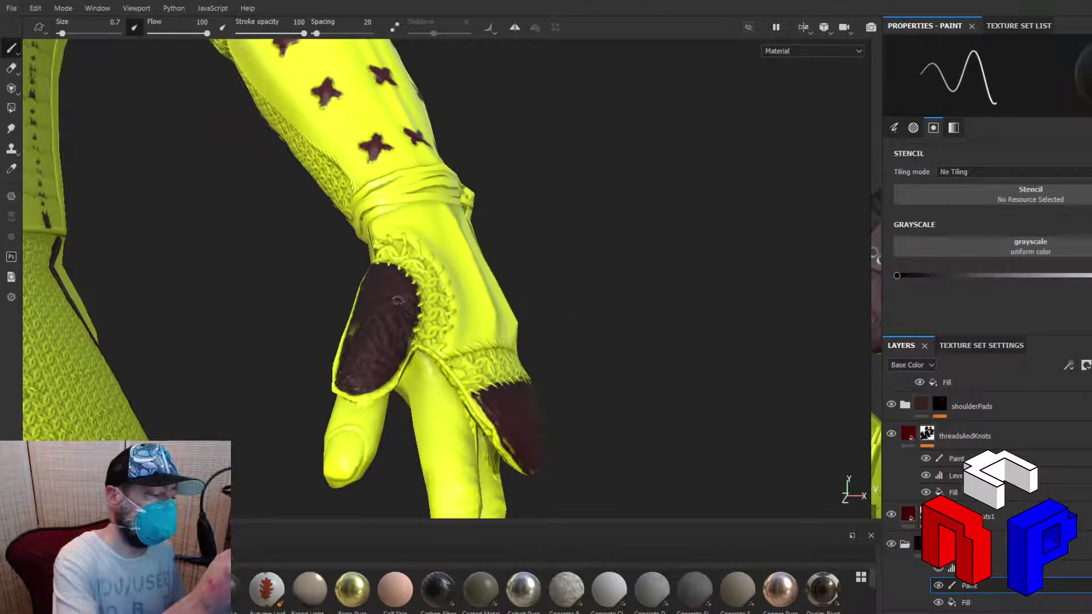
alt+drag(397, 299, 633, 280)
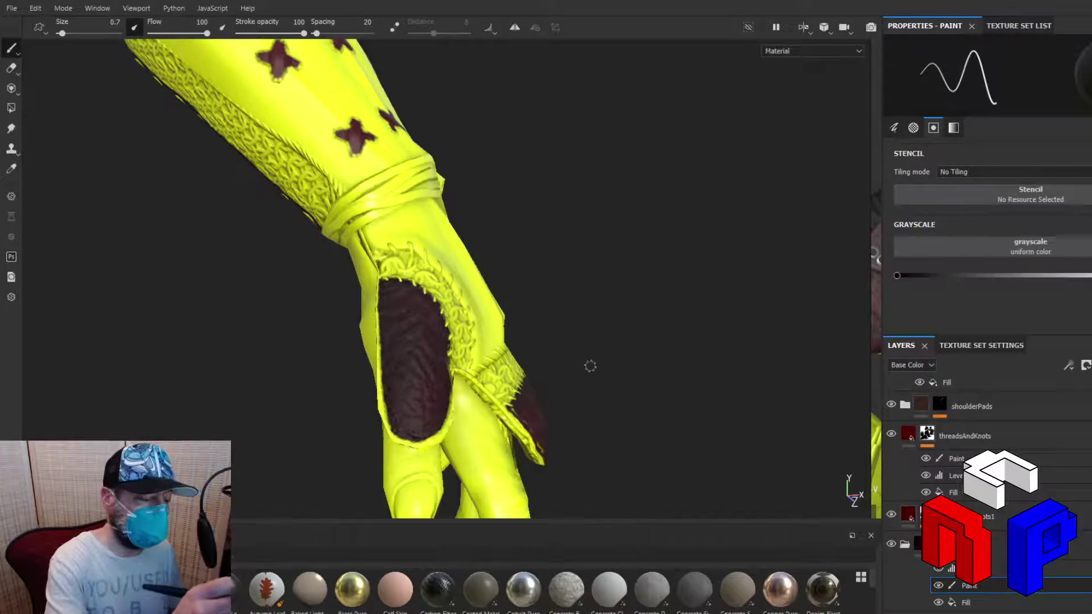
alt+drag(590, 366, 445, 372)
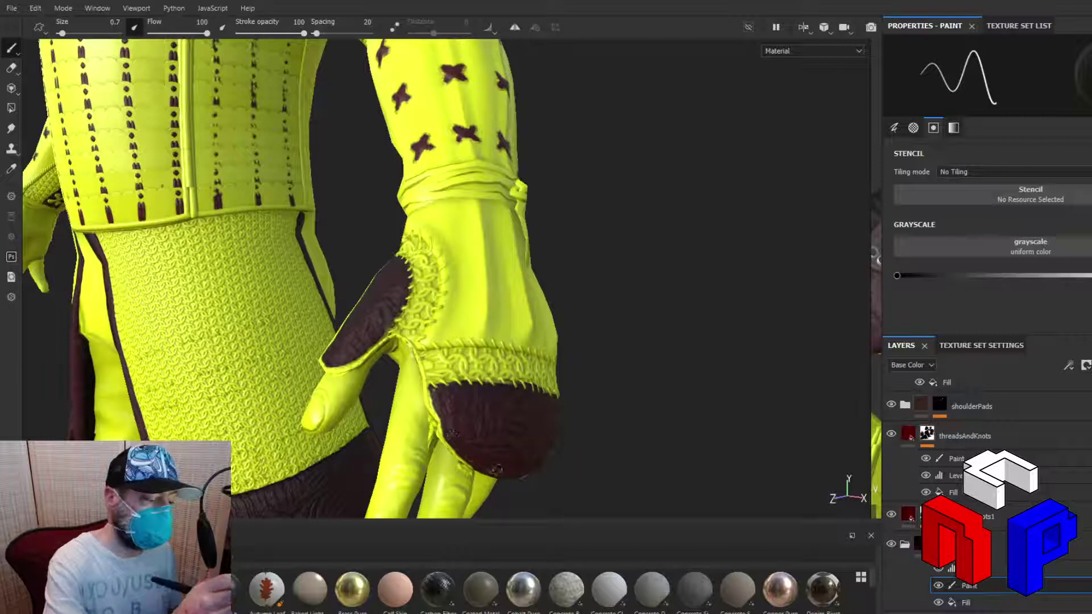
alt+drag(495, 469, 541, 411)
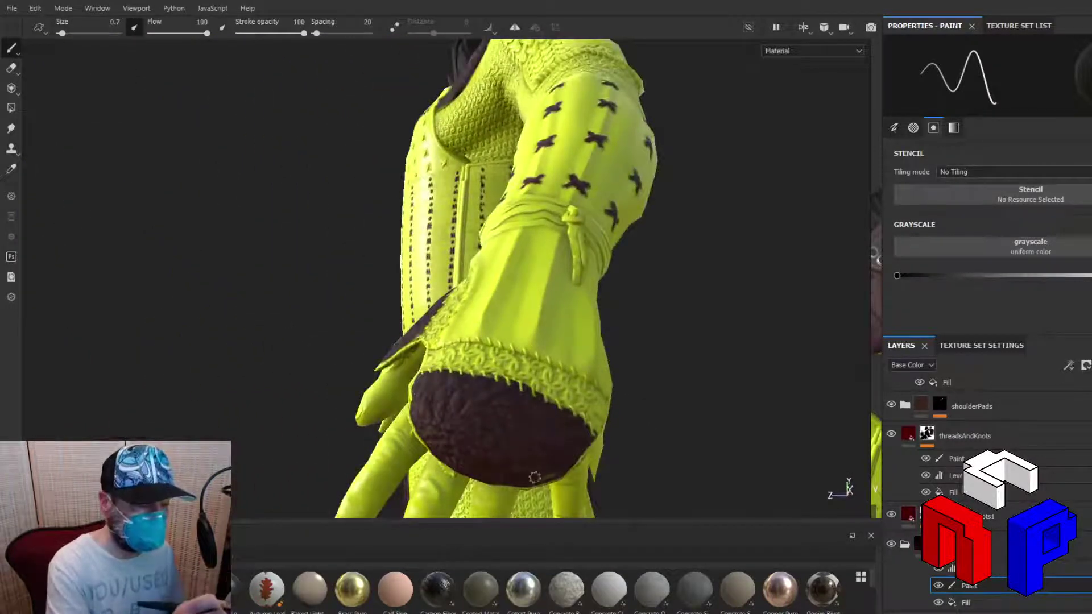
Trim the stray leather at the lower edge of the glove's back-of-hand patch with the black brush
drag(535, 476, 541, 477)
alt+drag(620, 435, 761, 453)
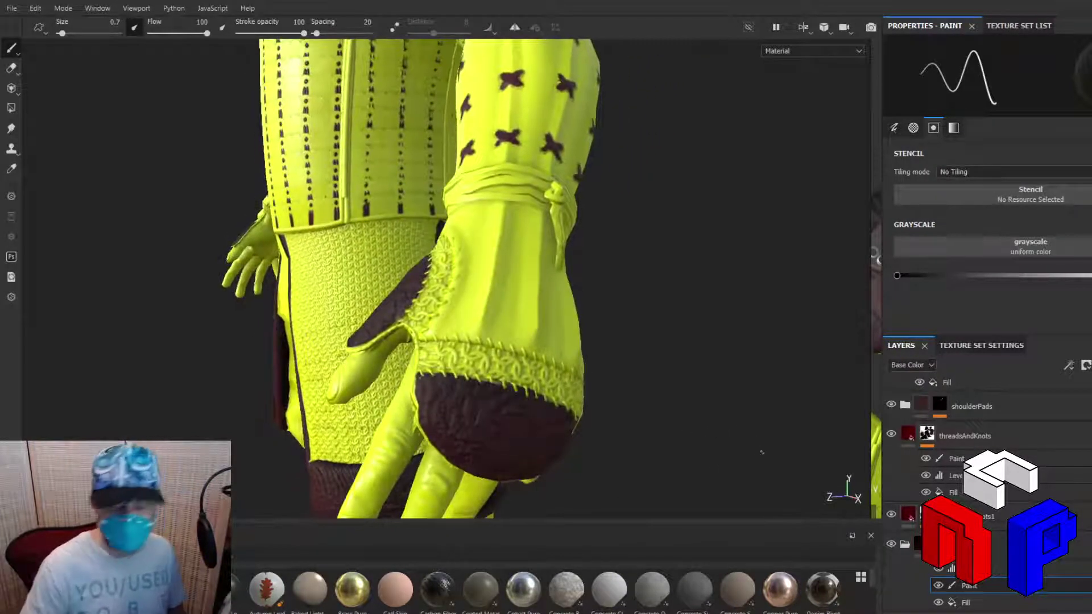
scroll(774, 465, down, 4)
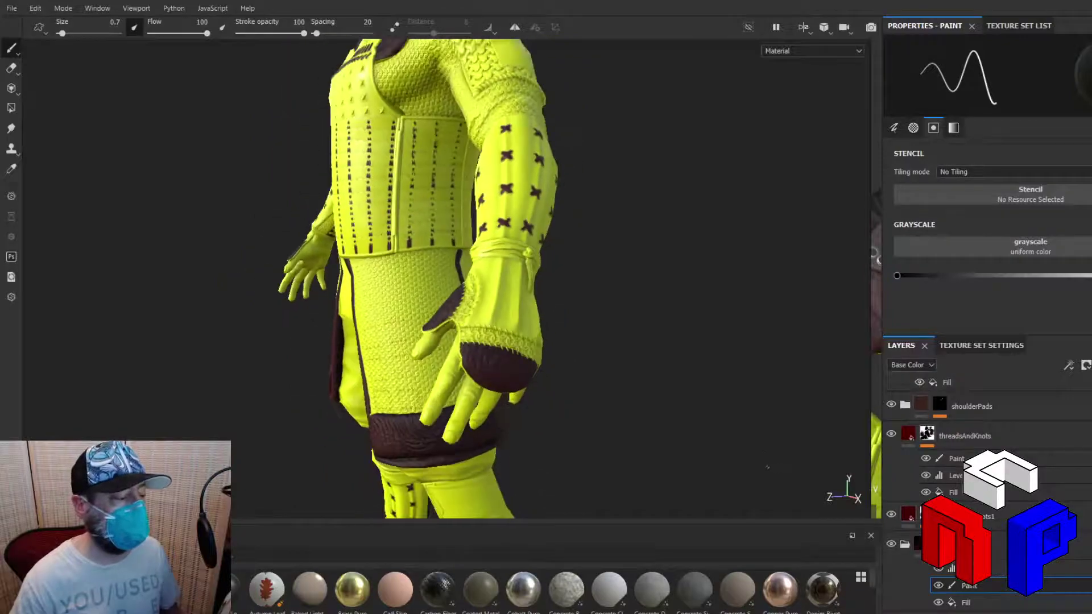
Erase the stray leather spot on the other glove's fingers from the mask and set the brush's grayscale back to white
alt+drag(309, 392, 629, 373)
alt+drag(455, 377, 886, 364)
alt+middle_drag(415, 378, 279, 401)
scroll(284, 406, down, 5)
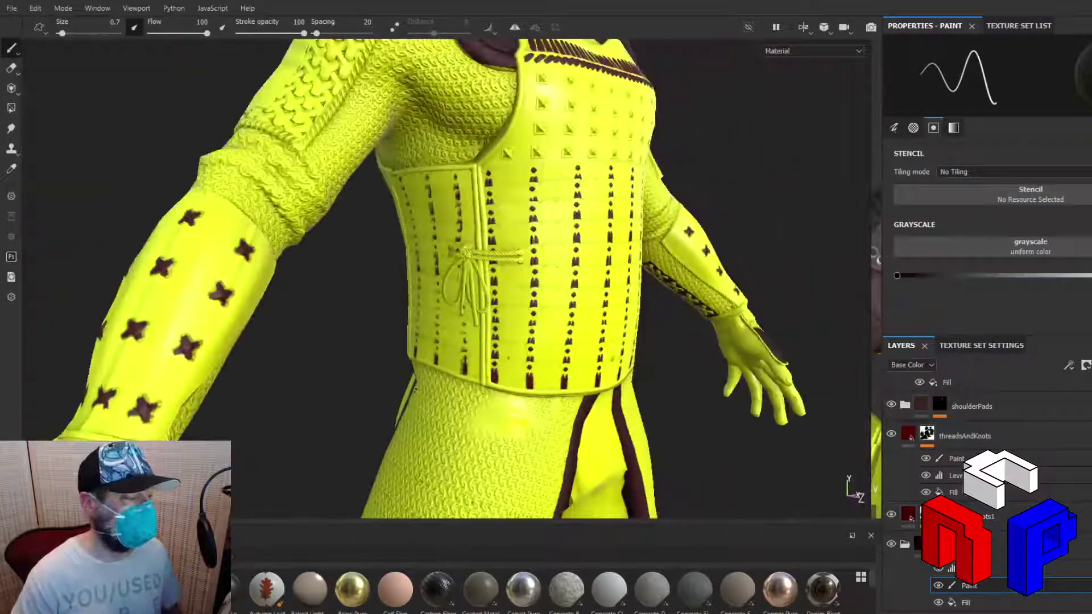
alt+middle_drag(312, 438, 441, 340)
scroll(354, 378, down, 3)
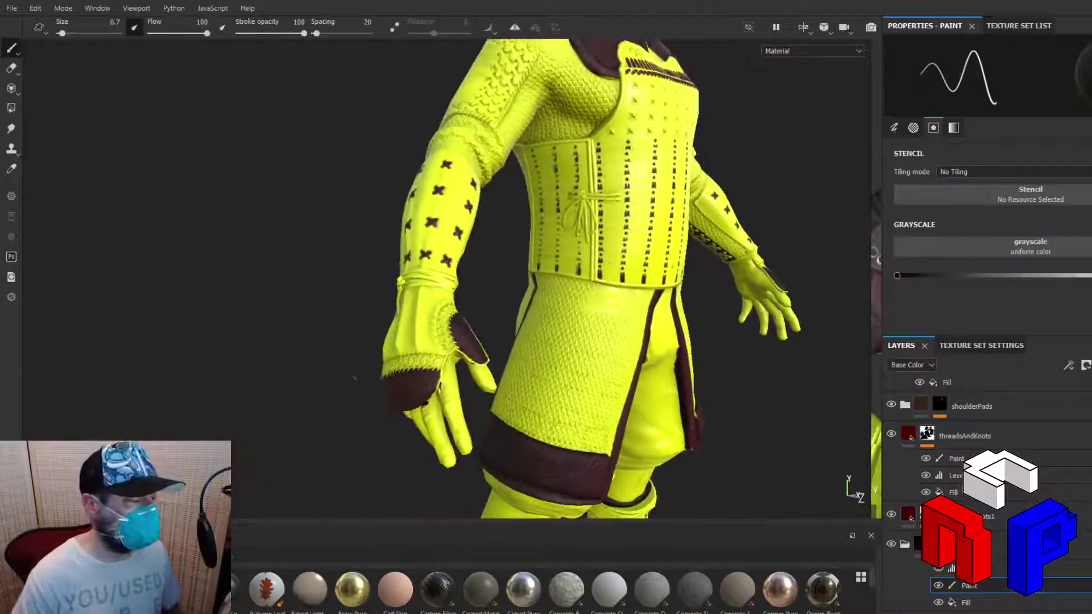
scroll(353, 378, up, 5)
alt+drag(354, 378, 439, 255)
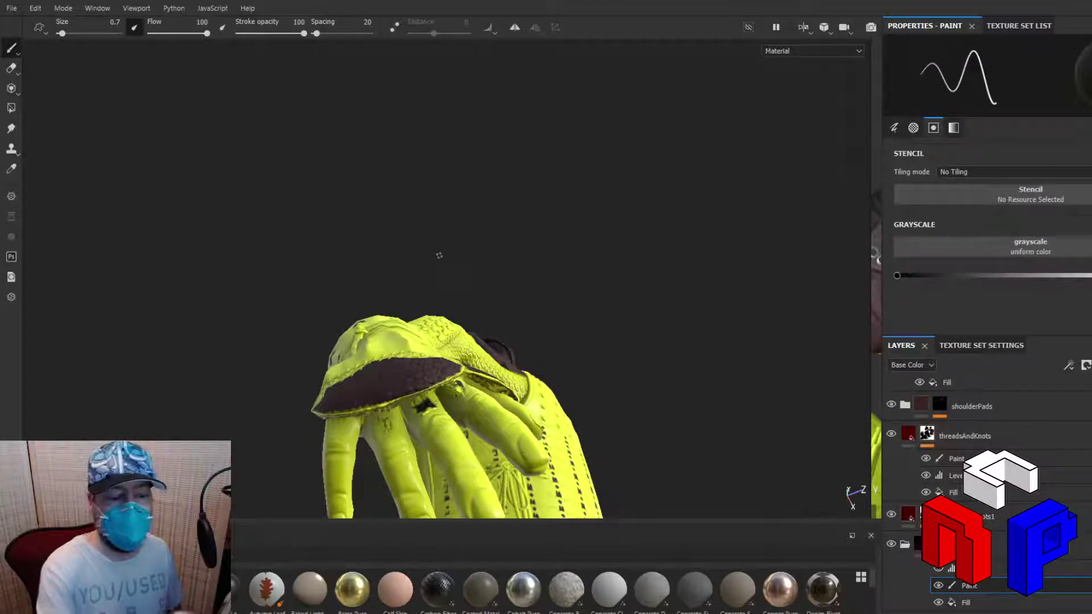
drag(896, 277, 1091, 276)
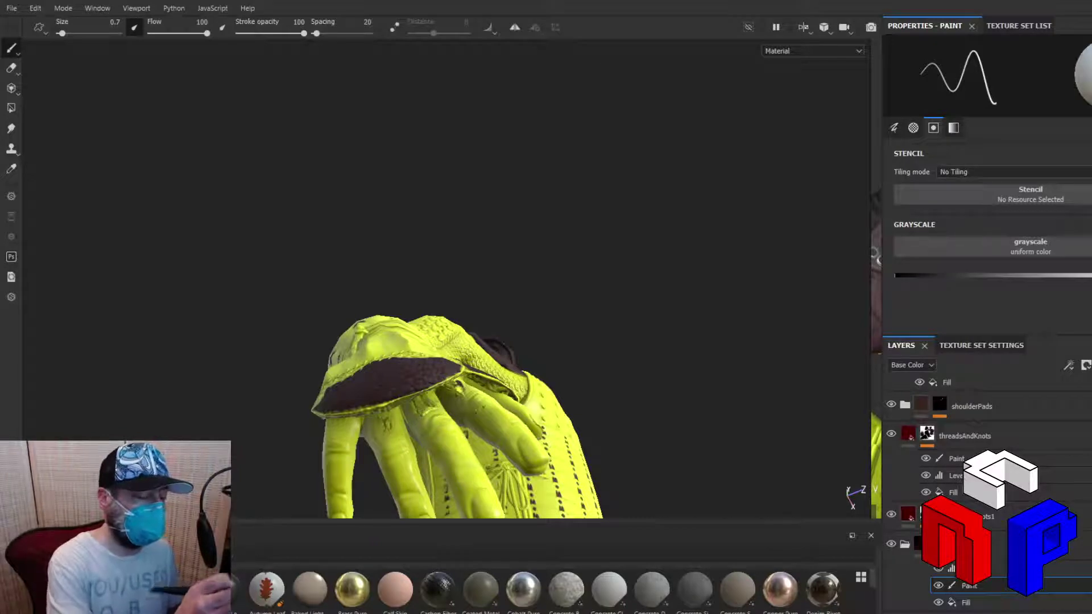
Check the glove's thumb patch, the sleeve and the front of the breastplate for areas missing from the leather mask
alt+drag(684, 377, 556, 442)
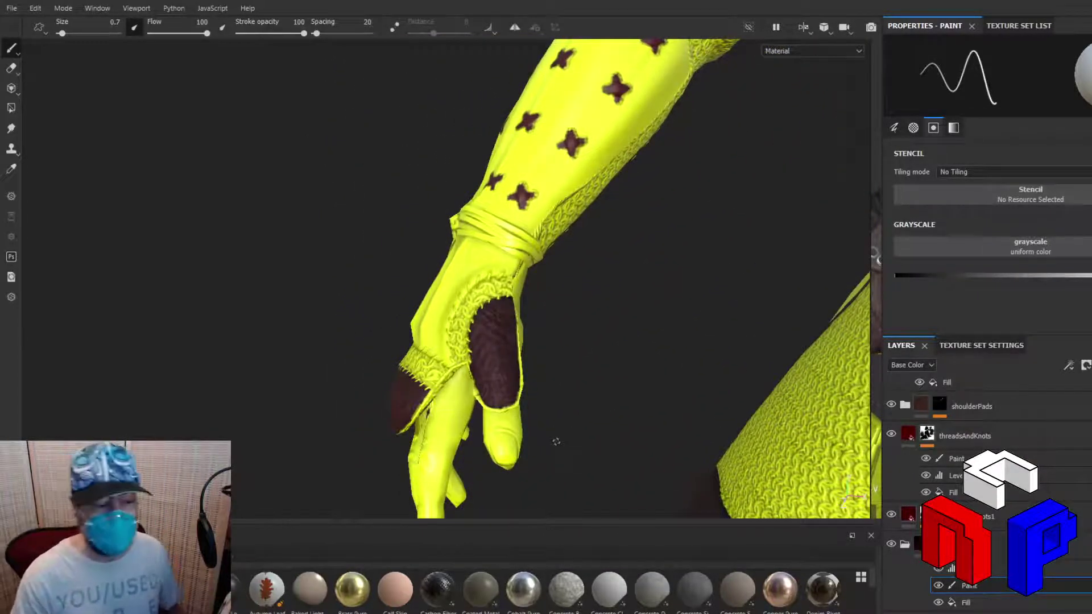
alt+middle_drag(651, 271, 316, 439)
scroll(316, 438, down, 2)
scroll(423, 424, down, 5)
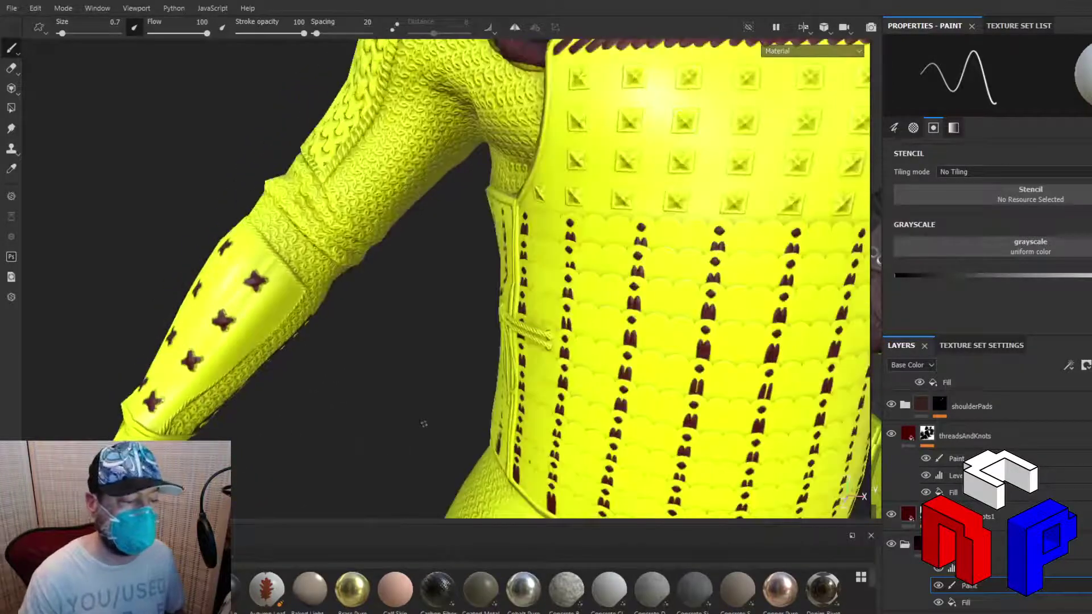
scroll(422, 423, down, 3)
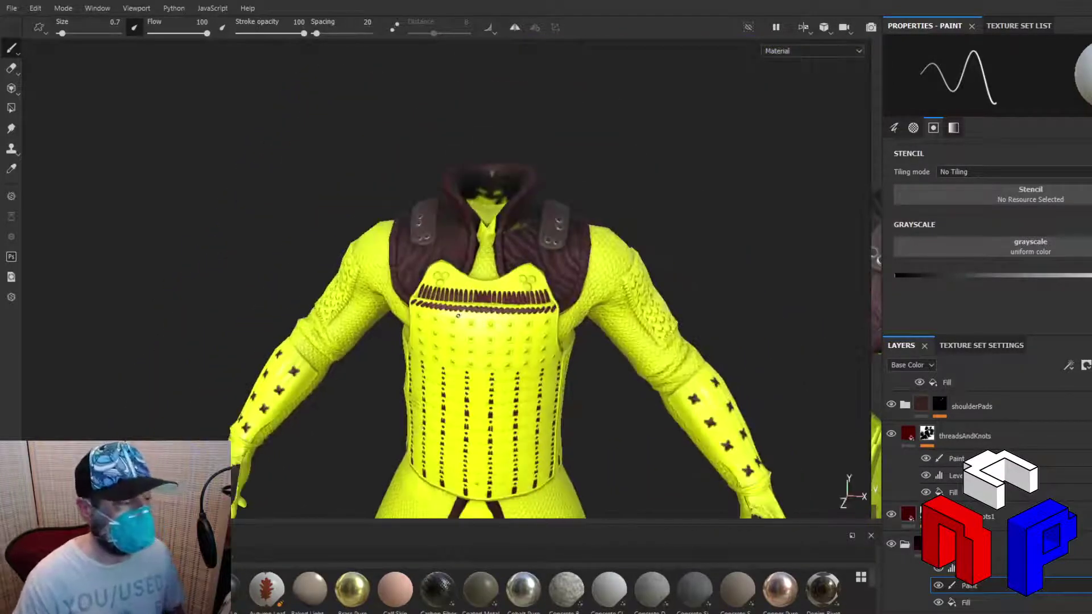
scroll(458, 316, up, 3)
scroll(458, 316, up, 2)
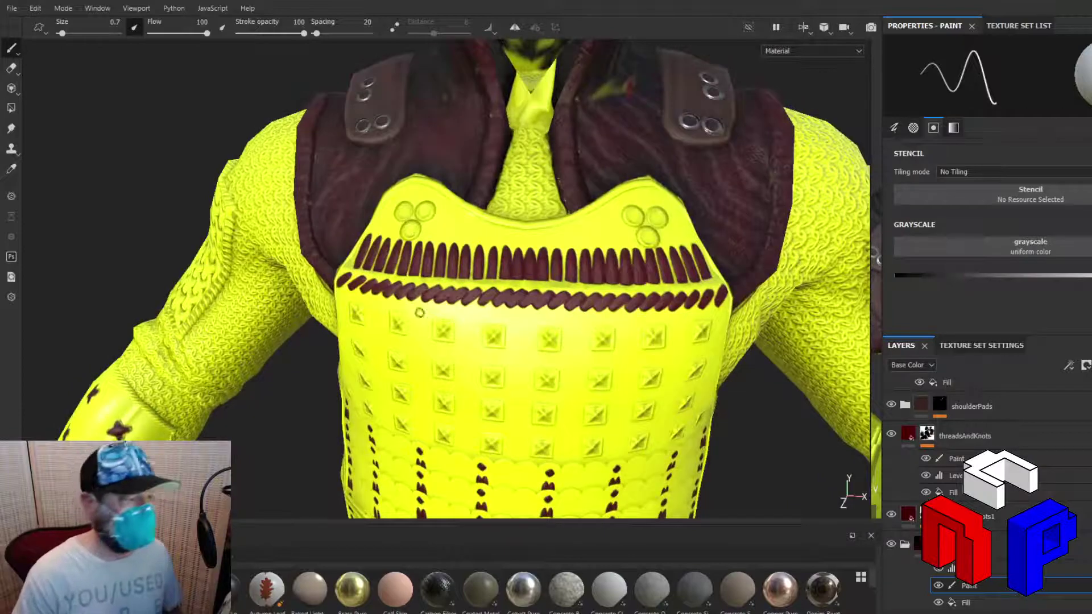
scroll(294, 432, down, 5)
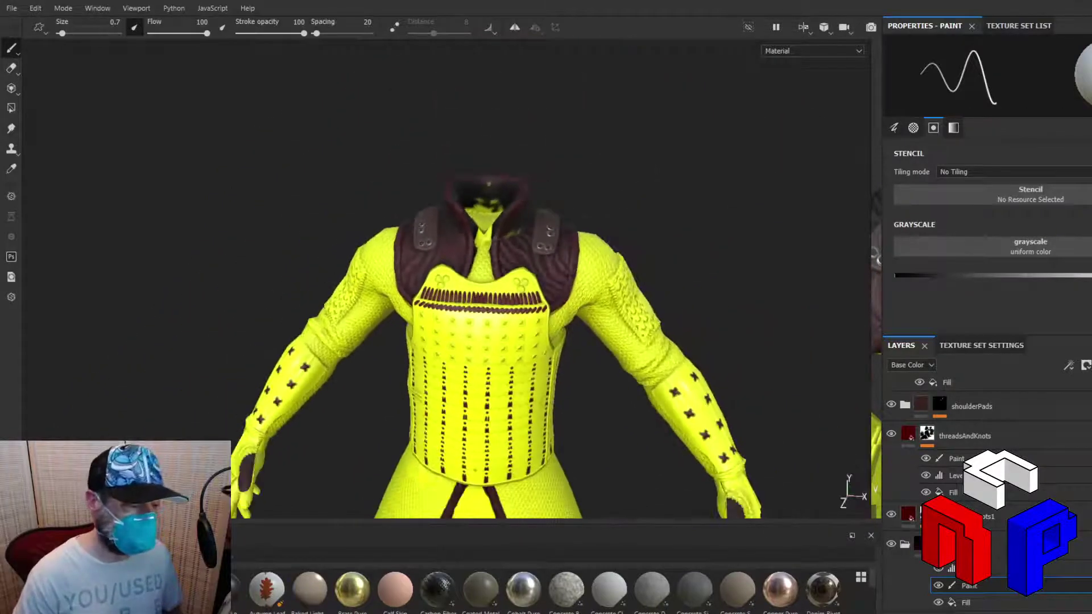
Inspect the back plate, shoulder pads and collar from behind and in front for gaps in the leather mask
alt+drag(682, 317, 835, 320)
scroll(479, 335, up, 6)
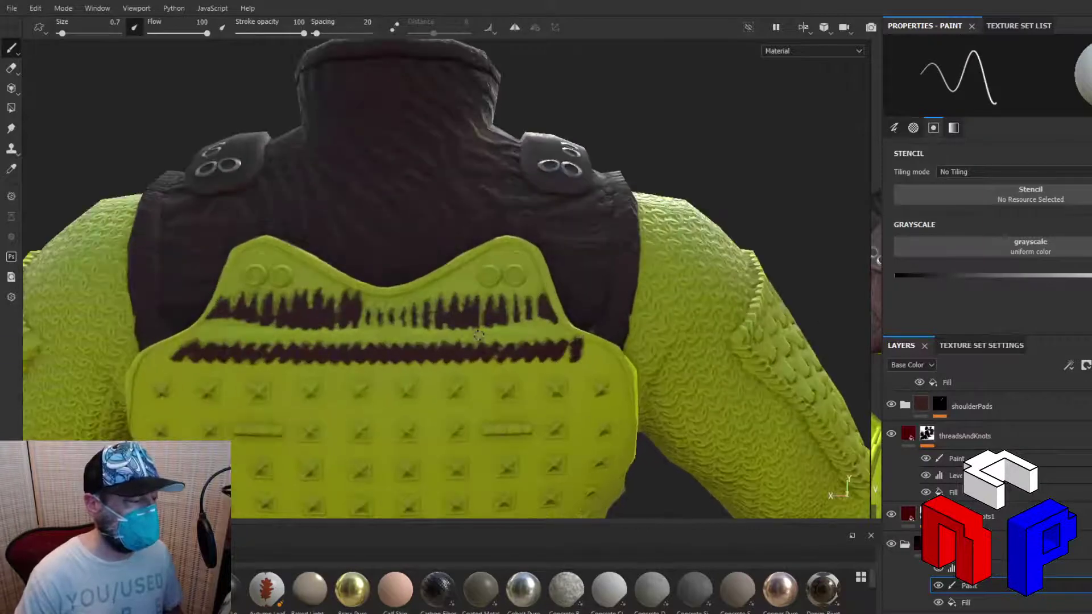
scroll(471, 344, down, 6)
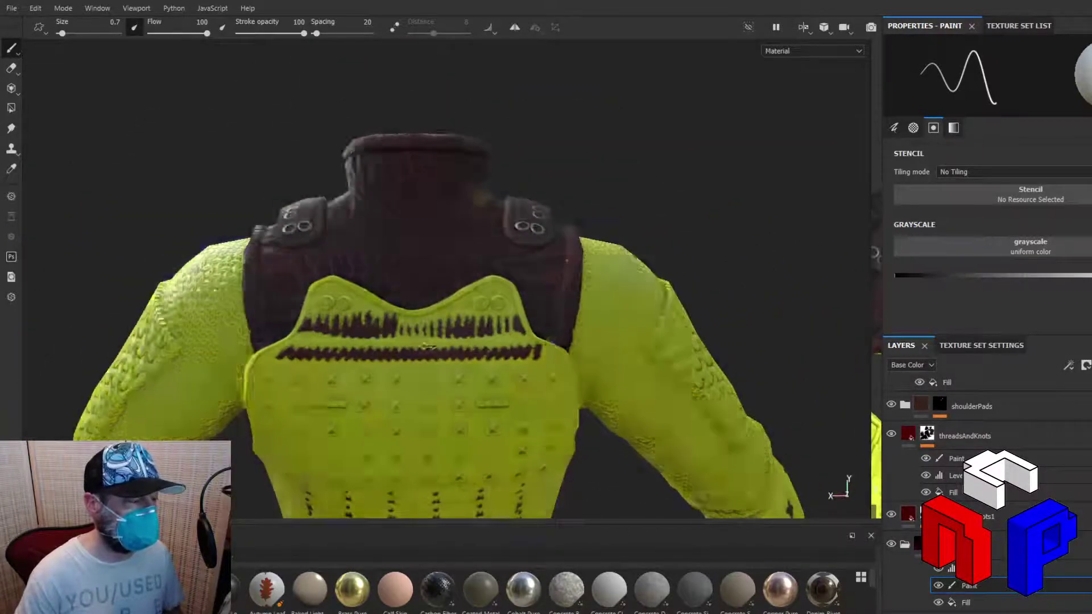
scroll(483, 193, up, 1)
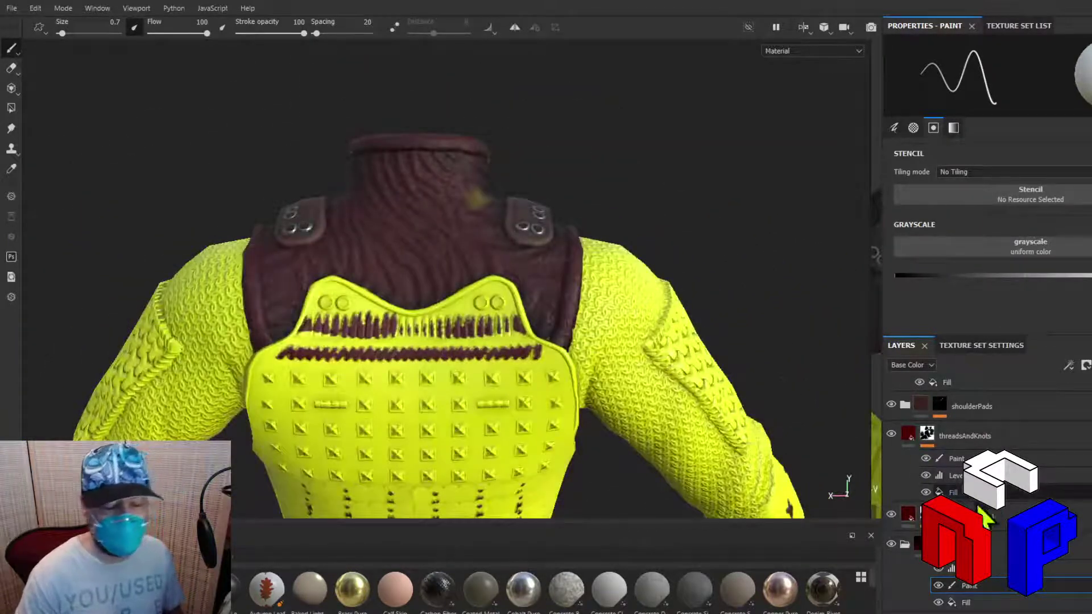
alt+drag(828, 435, 125, 419)
scroll(432, 422, down, 6)
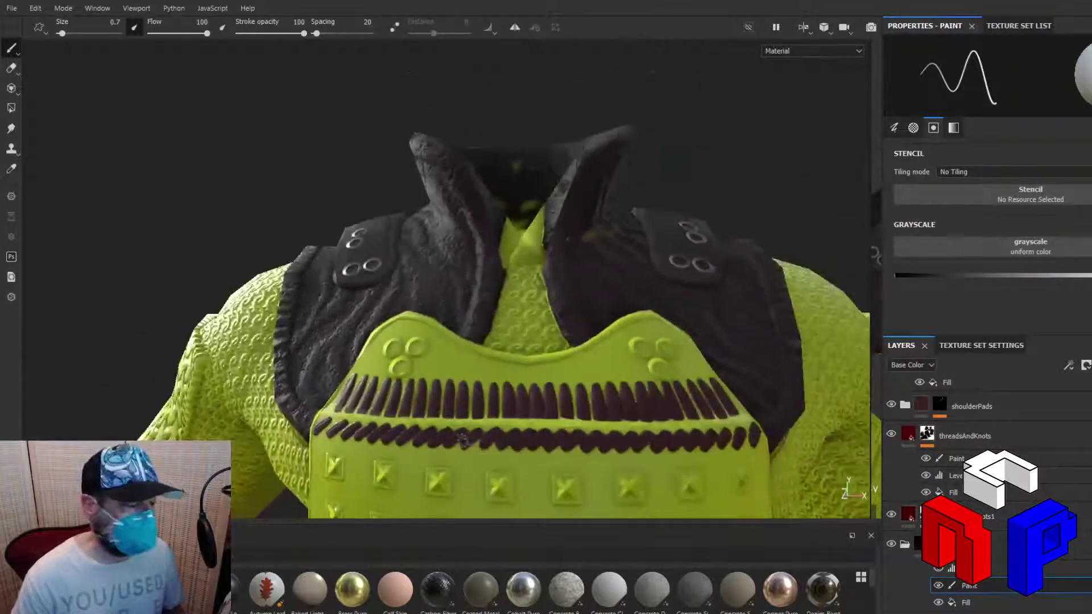
alt+middle_drag(472, 456, 432, 276)
scroll(432, 276, down, 8)
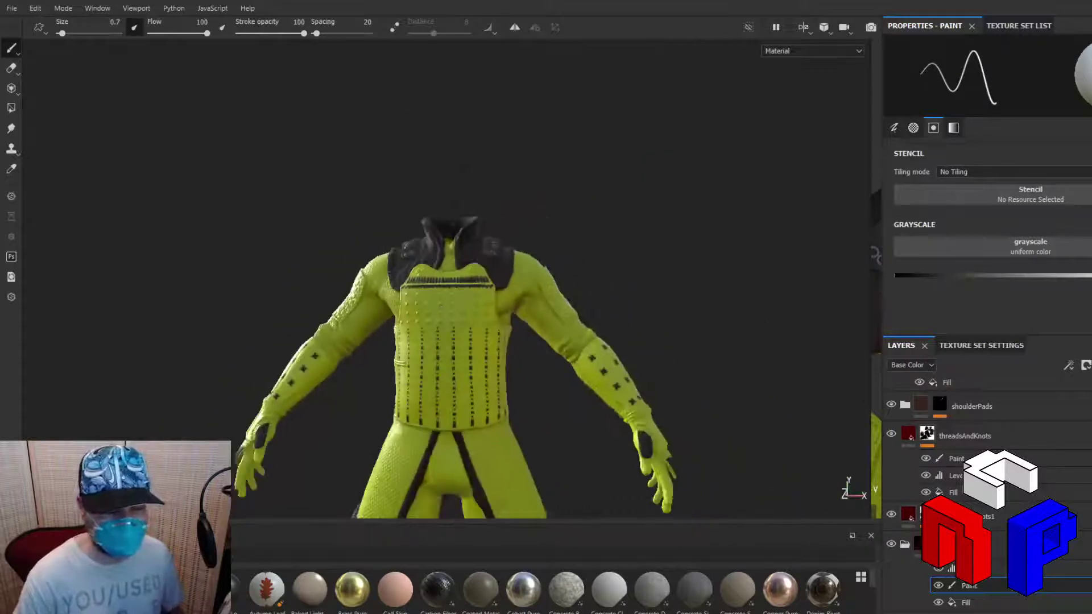
Hide the yellow fill layer beneath the leather folder to view the armour with its actual materials
scroll(1062, 560, down, 10)
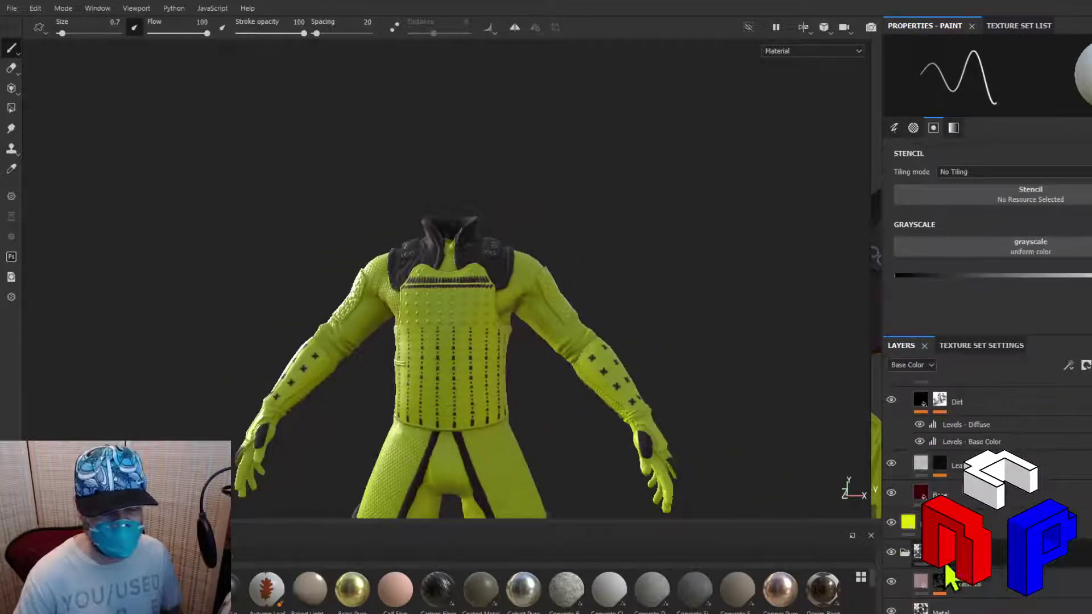
click(891, 522)
alt+middle_drag(694, 398, 658, 270)
alt+drag(694, 285, 600, 311)
mouse_move(600, 312)
shift+right_down()
mouse_move(685, 276)
mouse_move(620, 276)
mouse_move(631, 279)
shift+right_up()
alt+middle_drag(685, 256, 689, 322)
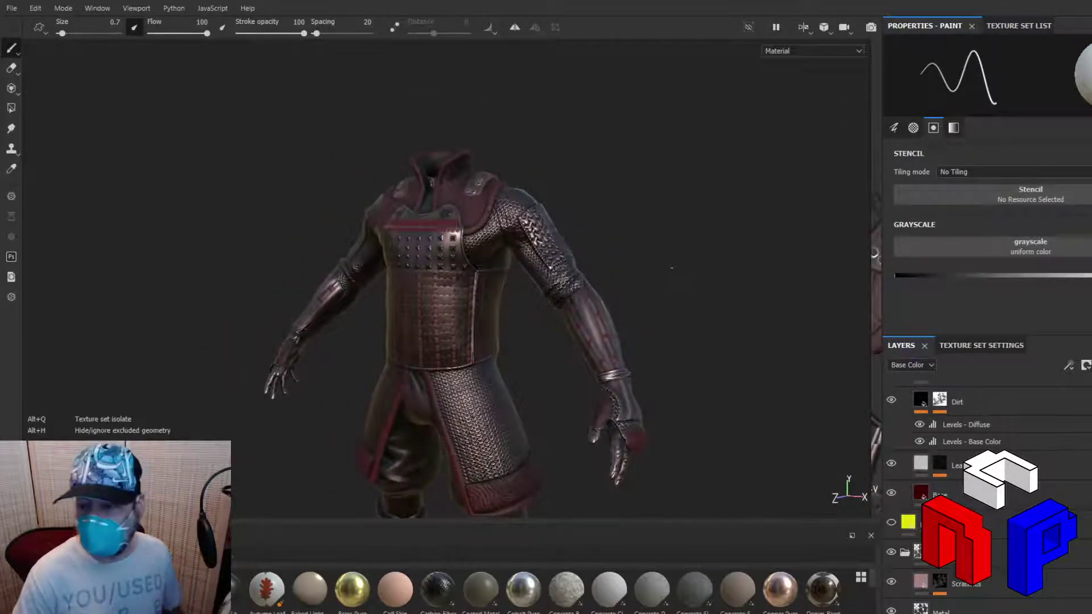
Examine the leather and chain mail materials on the chest, collar and upper arm, both close up and at a distance
alt+drag(672, 268, 672, 311)
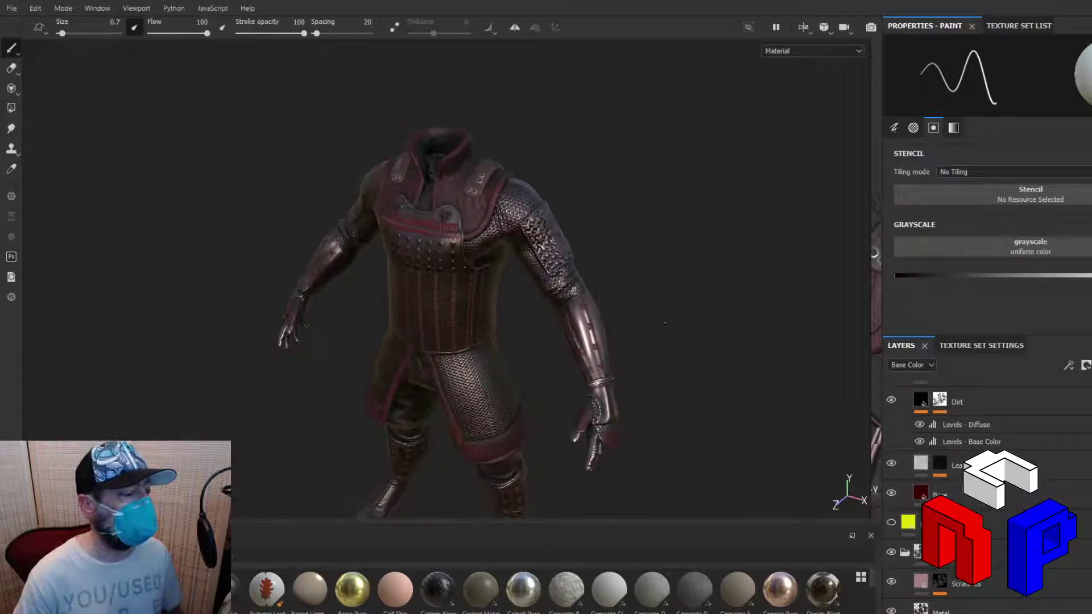
alt+middle_drag(664, 323, 646, 293)
scroll(646, 291, down, 2)
scroll(647, 287, up, 6)
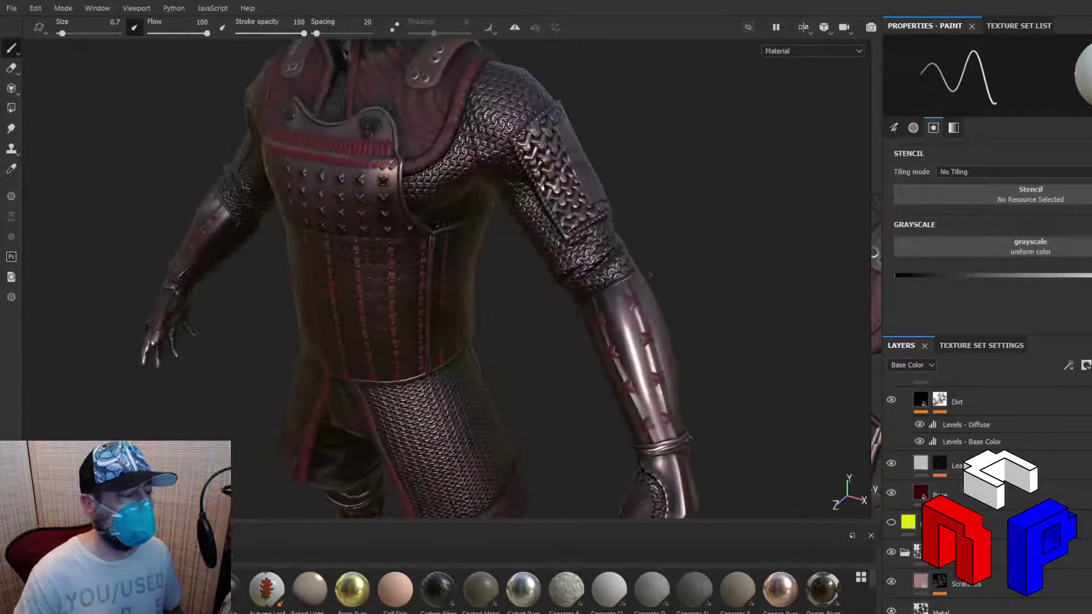
alt+middle_drag(672, 232, 730, 392)
alt+drag(711, 402, 548, 467)
alt+middle_drag(573, 420, 421, 395)
scroll(422, 395, down, 1)
scroll(421, 395, up, 1)
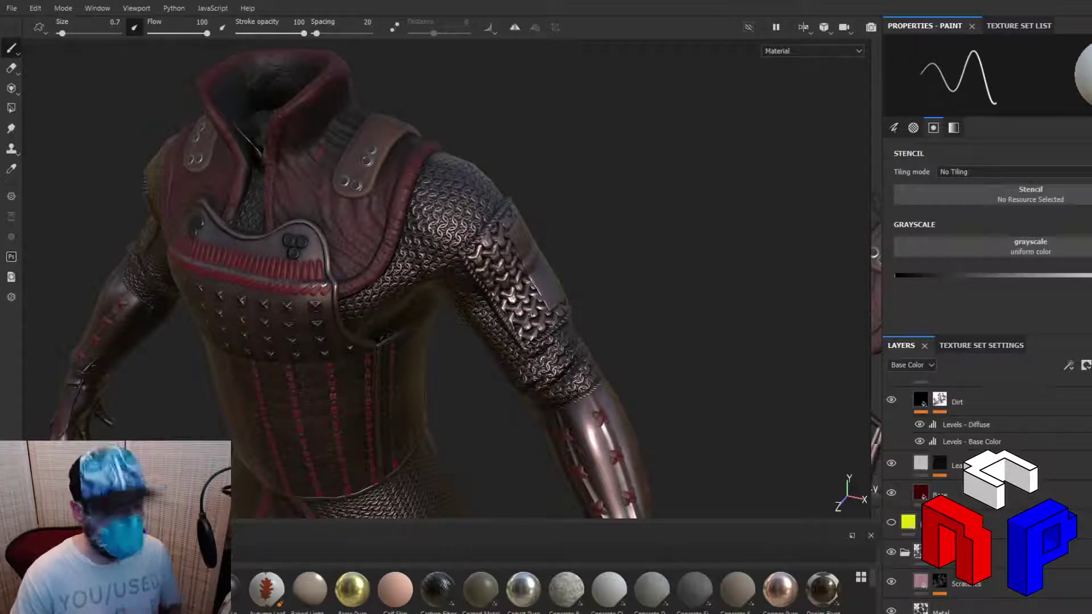
scroll(526, 293, up, 3)
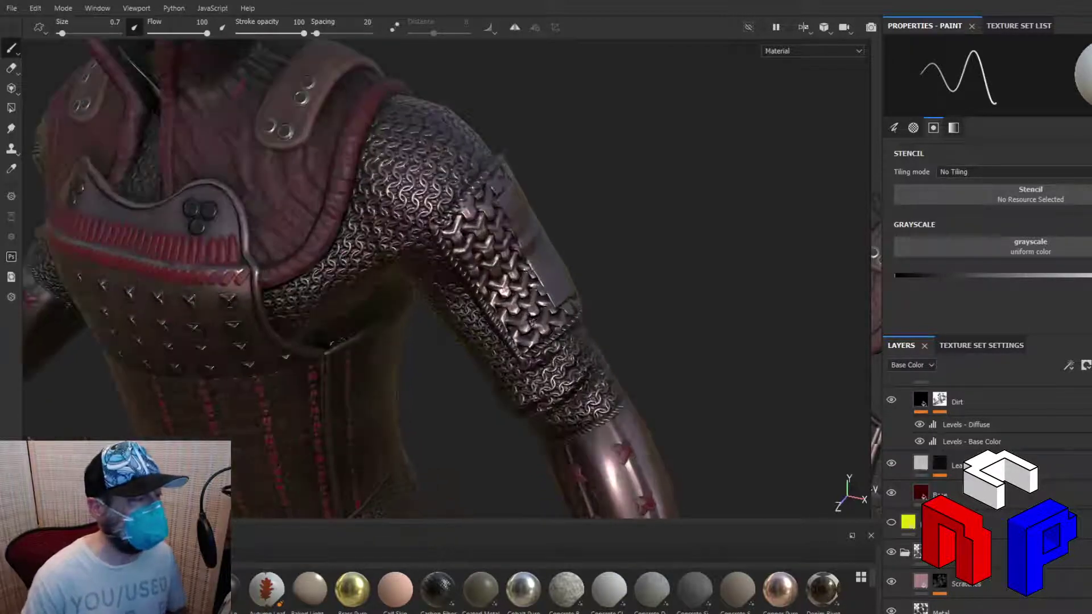
scroll(526, 293, down, 5)
scroll(370, 313, down, 2)
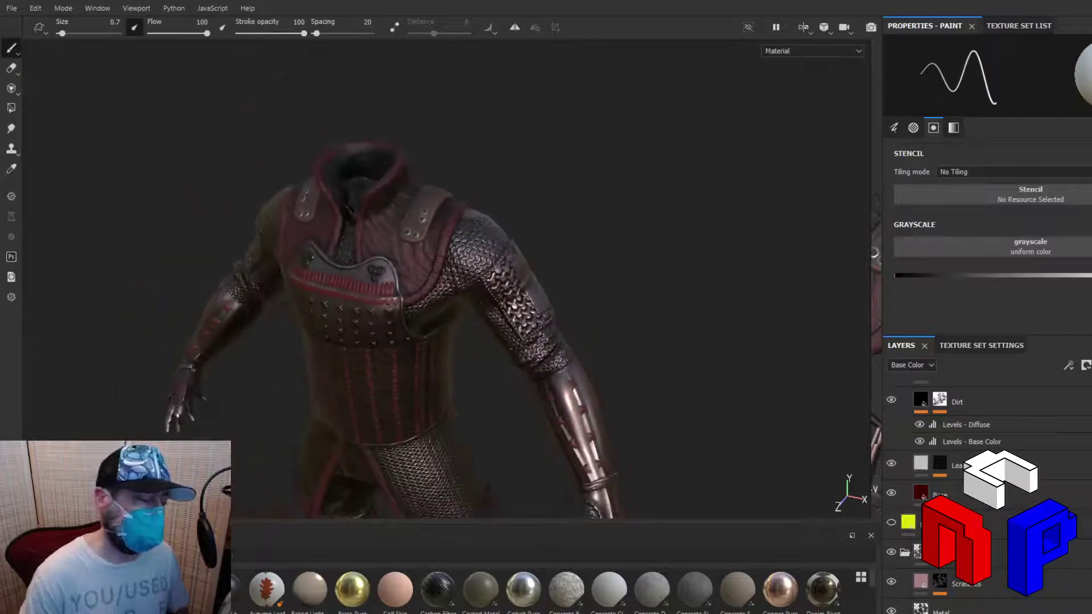
mouse_move(502, 403)
alt+middle_down()
mouse_move(502, 297)
mouse_move(522, 273)
mouse_move(488, 387)
alt+middle_up()
scroll(487, 387, down, 2)
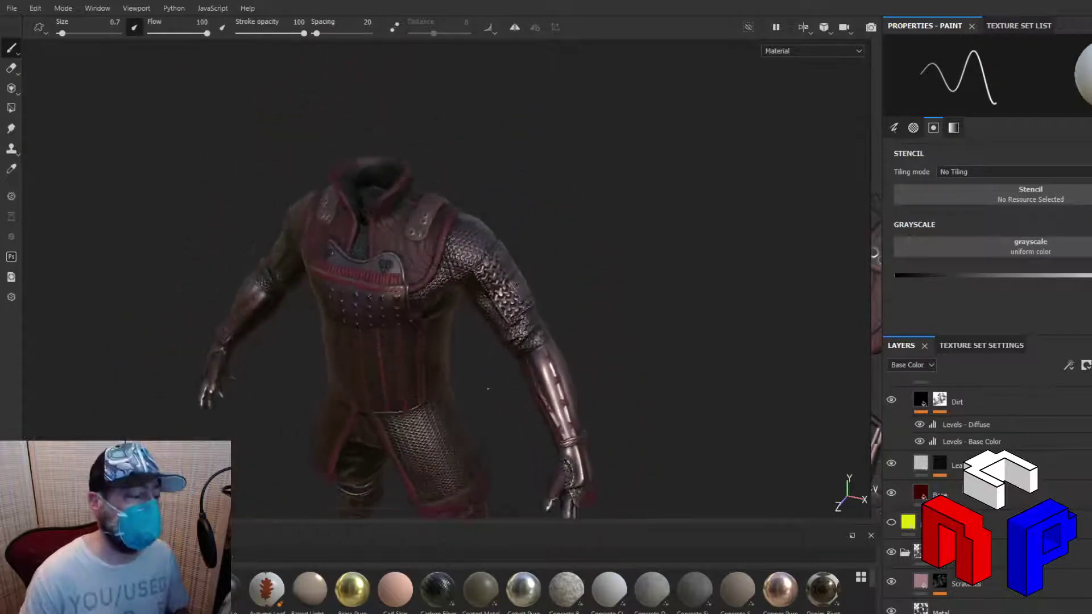
scroll(490, 388, up, 4)
scroll(489, 388, up, 5)
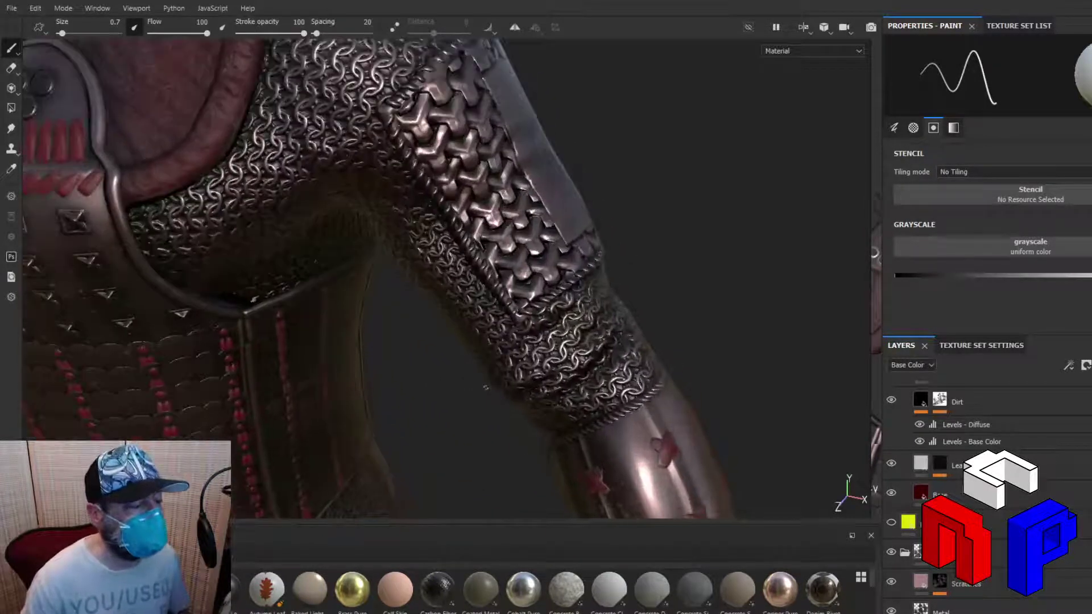
Review the torso and sleeve from raised angles, then examine the elbow mail and the stitched metal forearm guard
scroll(485, 387, down, 5)
alt+middle_drag(485, 388, 562, 285)
alt+drag(563, 284, 600, 219)
alt+middle_drag(550, 313, 527, 398)
alt+drag(527, 397, 518, 437)
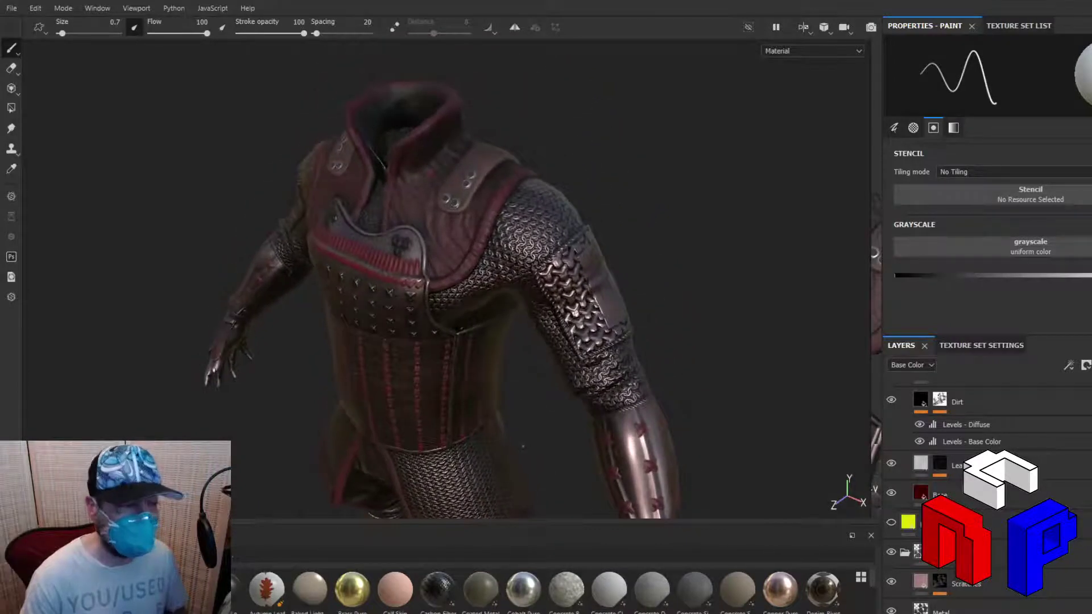
scroll(516, 439, down, 3)
alt+middle_drag(518, 435, 417, 397)
alt+drag(417, 397, 437, 396)
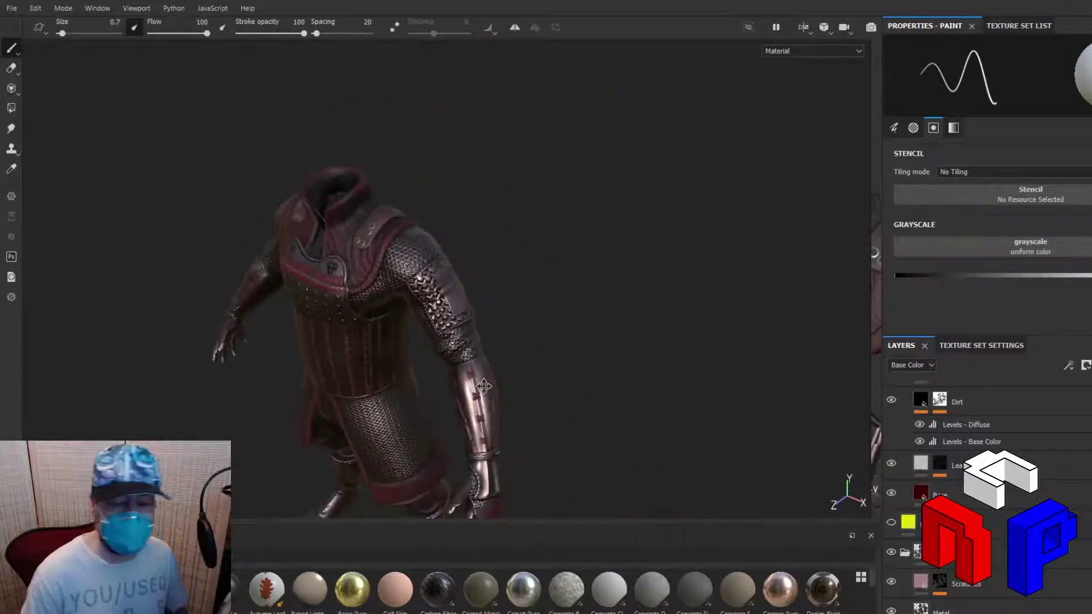
scroll(484, 386, up, 3)
scroll(483, 386, up, 5)
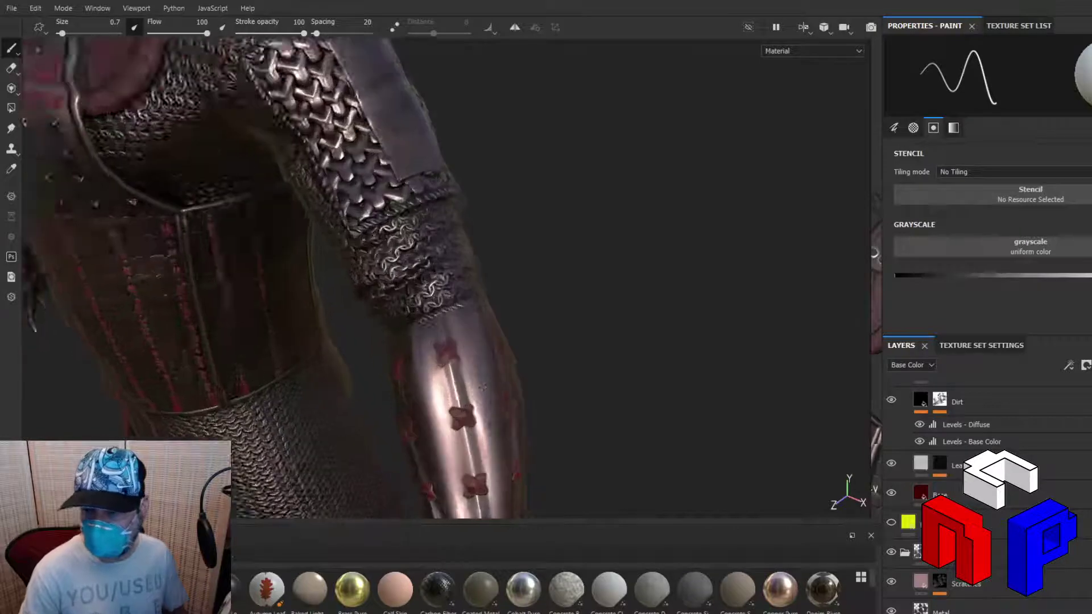
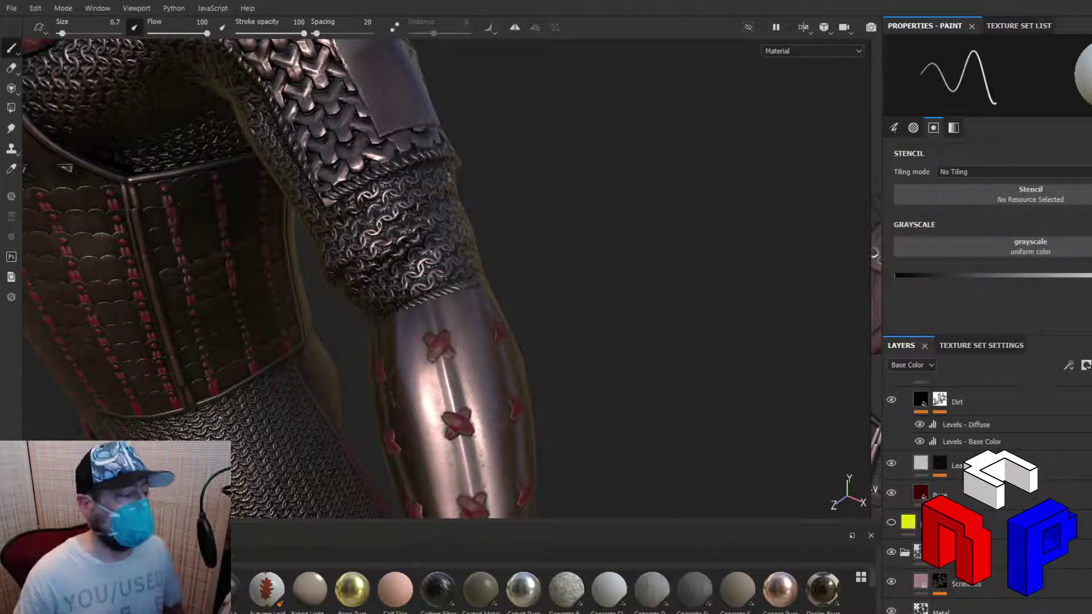
Assess the overall balance of metal, leather and thread materials across the torso, arms, thigh panels and gloves
alt+middle_drag(490, 200, 584, 214)
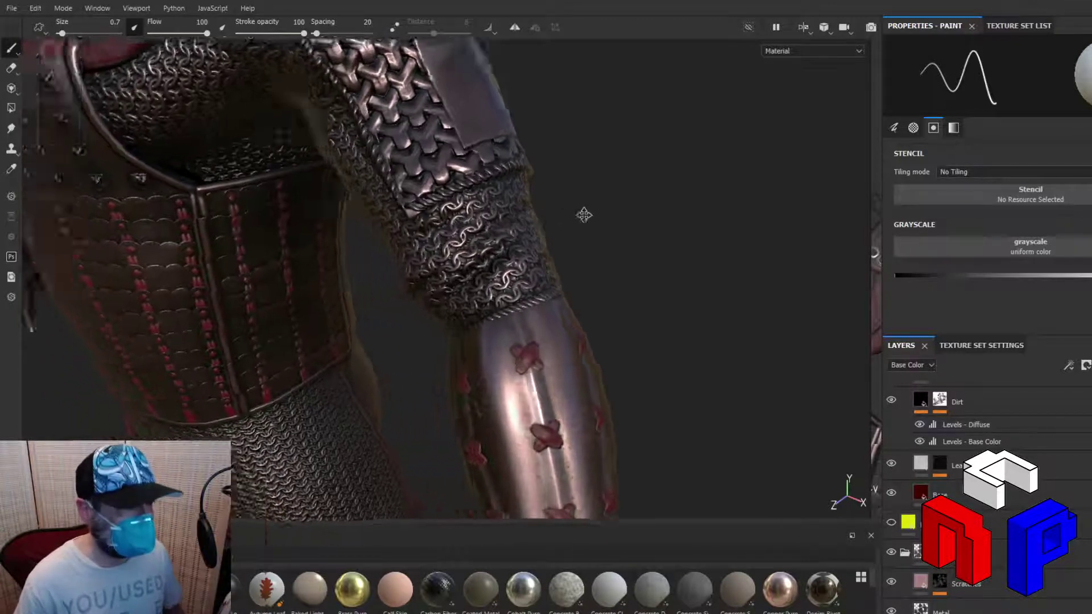
alt+drag(584, 214, 619, 273)
alt+right_drag(619, 272, 587, 336)
alt+drag(587, 336, 674, 228)
alt+middle_drag(673, 227, 682, 258)
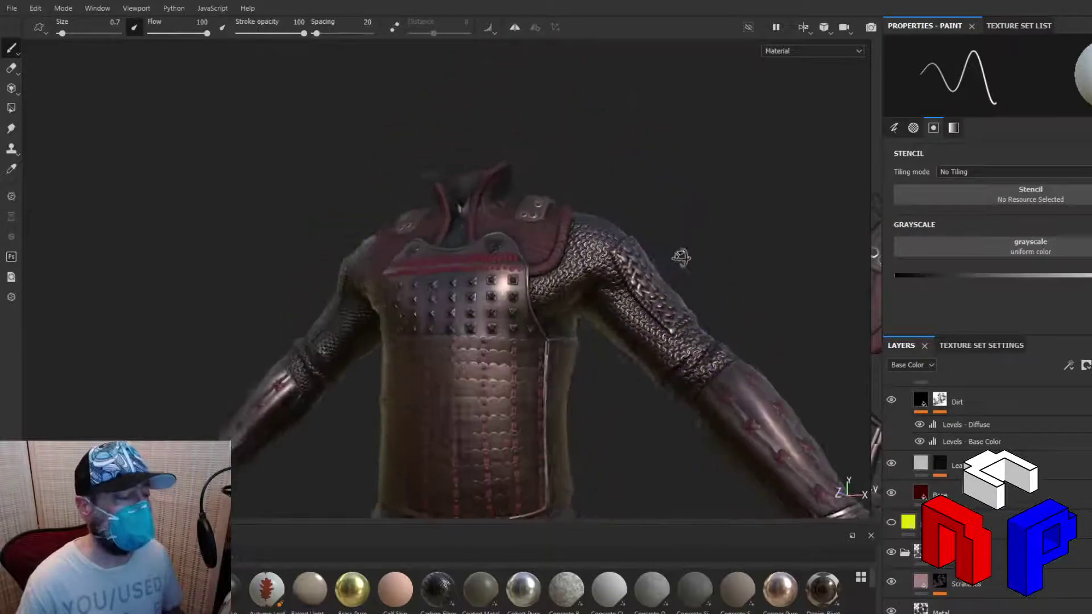
alt+right_drag(682, 258, 760, 280)
alt+drag(760, 281, 576, 377)
scroll(579, 327, up, 2)
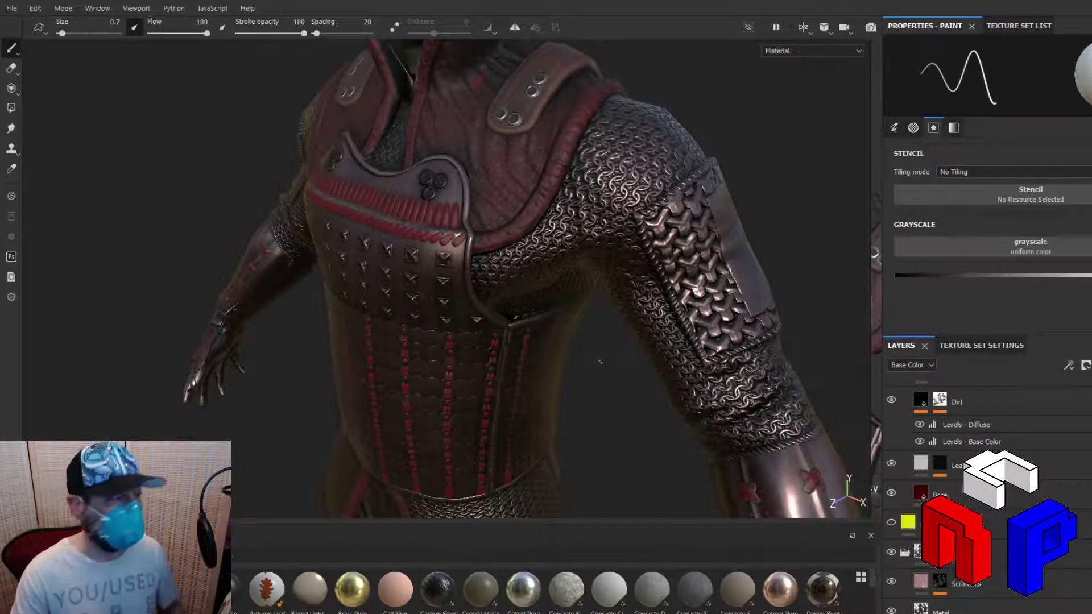
alt+drag(600, 359, 779, 307)
alt+drag(638, 378, 494, 385)
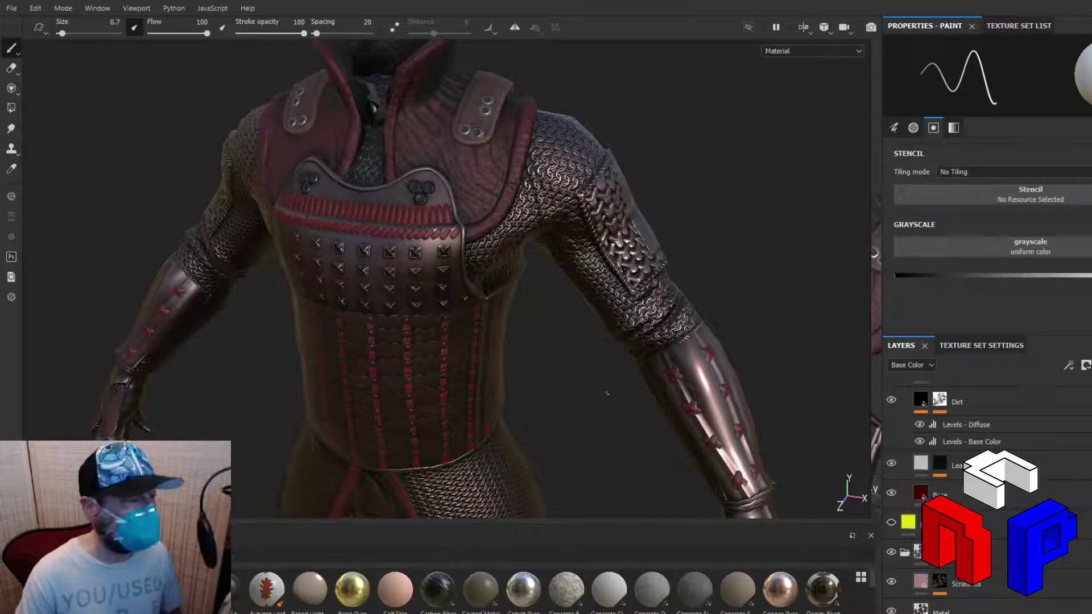
alt+drag(606, 394, 536, 398)
alt+middle_drag(550, 355, 510, 217)
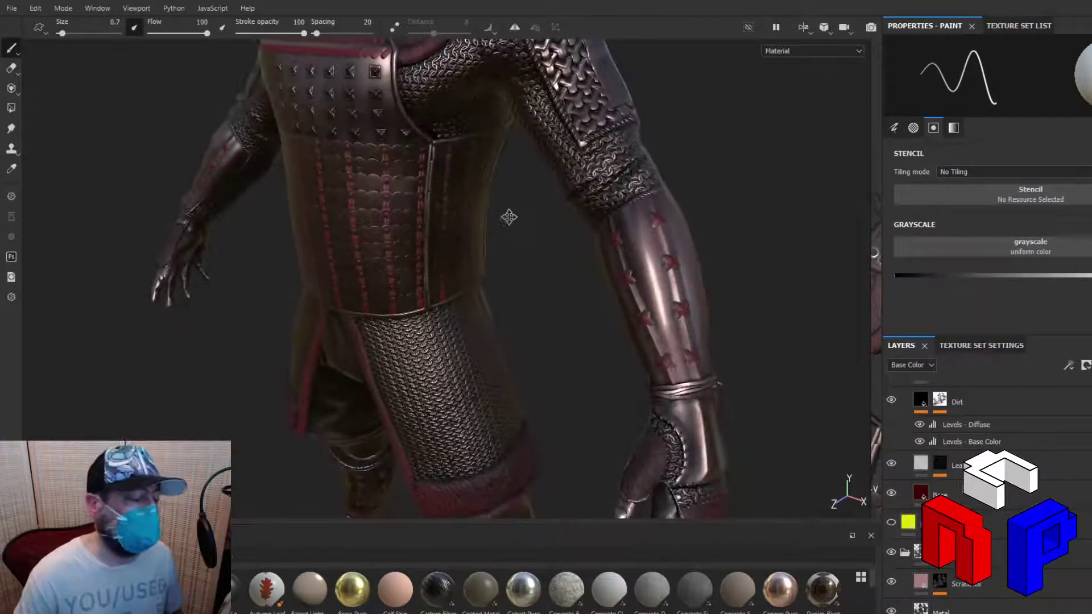
scroll(518, 257, up, 2)
scroll(523, 285, down, 3)
scroll(524, 285, down, 4)
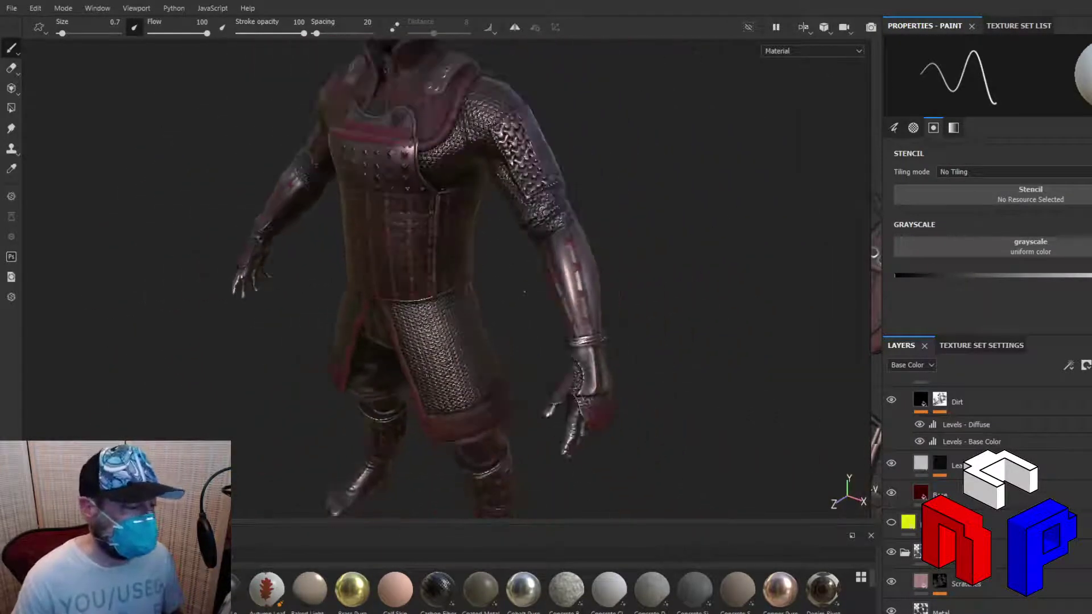
Examine the torso armour, mail sleeve and stitched forearm guard from raised angles, both at a distance and close up
alt+drag(522, 292, 551, 348)
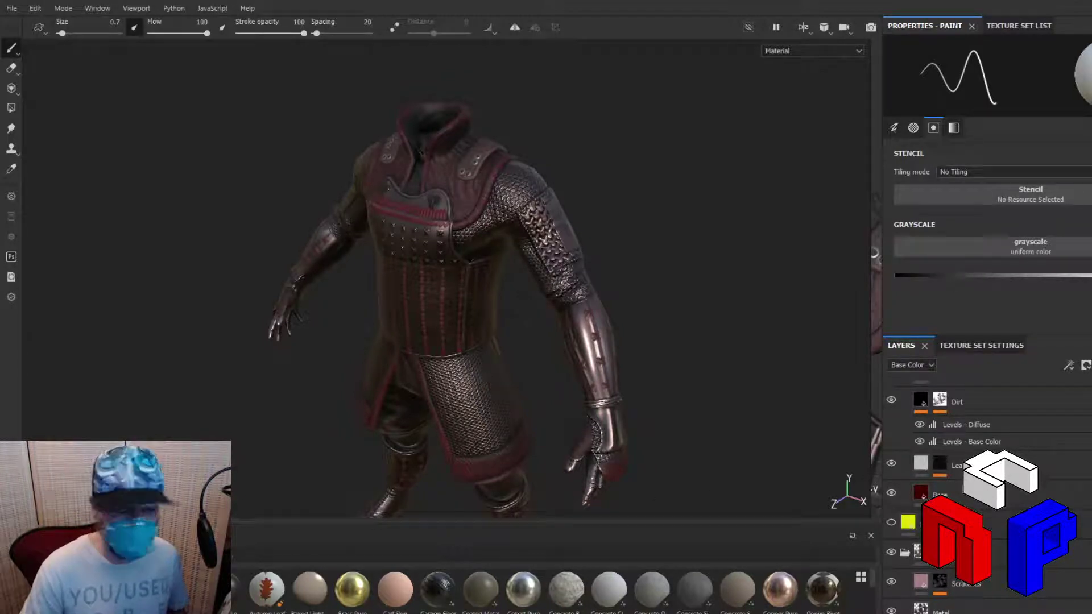
scroll(592, 435, down, 4)
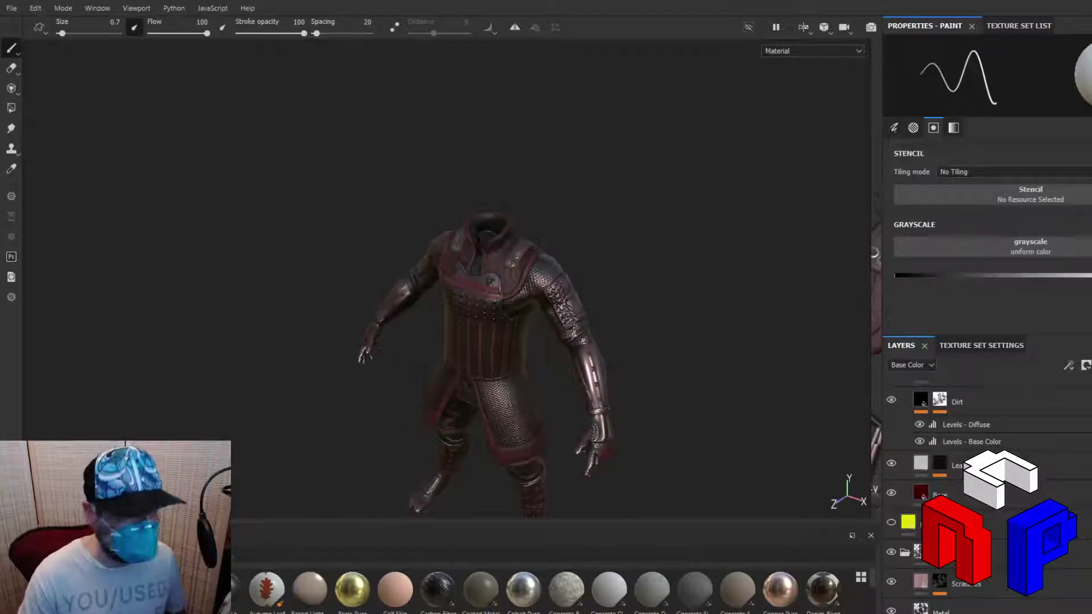
alt+middle_drag(619, 407, 589, 299)
alt+drag(589, 299, 576, 290)
scroll(576, 290, up, 4)
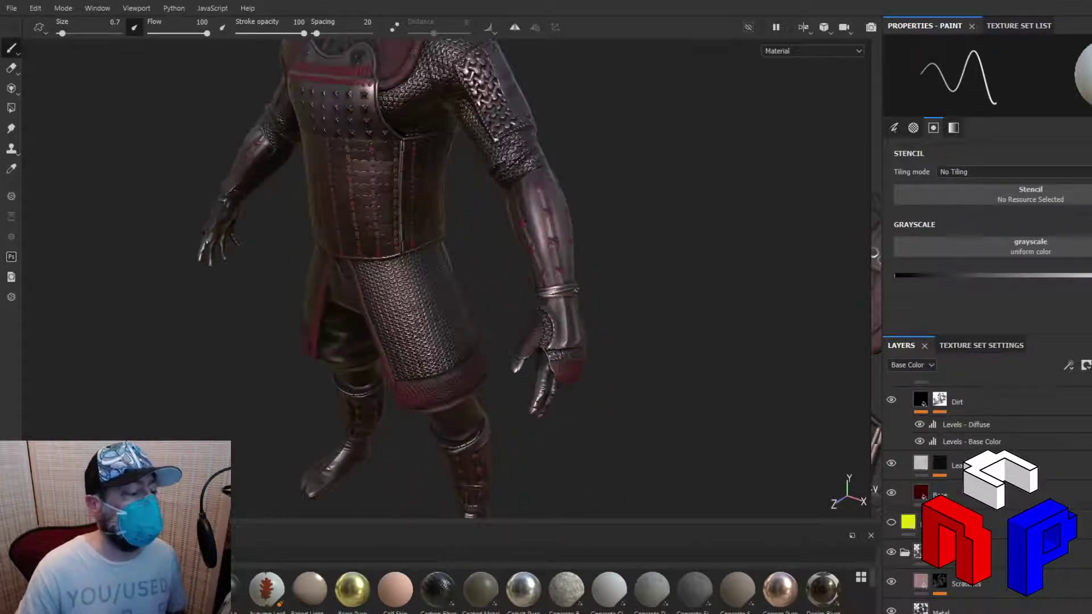
scroll(597, 313, up, 3)
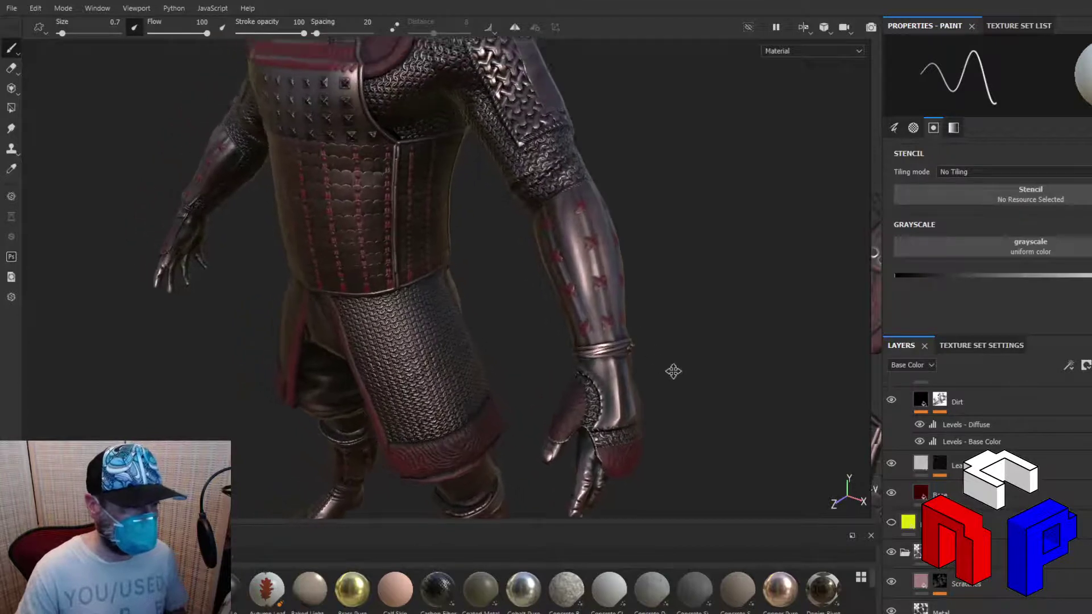
alt+middle_drag(673, 372, 706, 445)
scroll(706, 445, up, 2)
scroll(705, 445, down, 4)
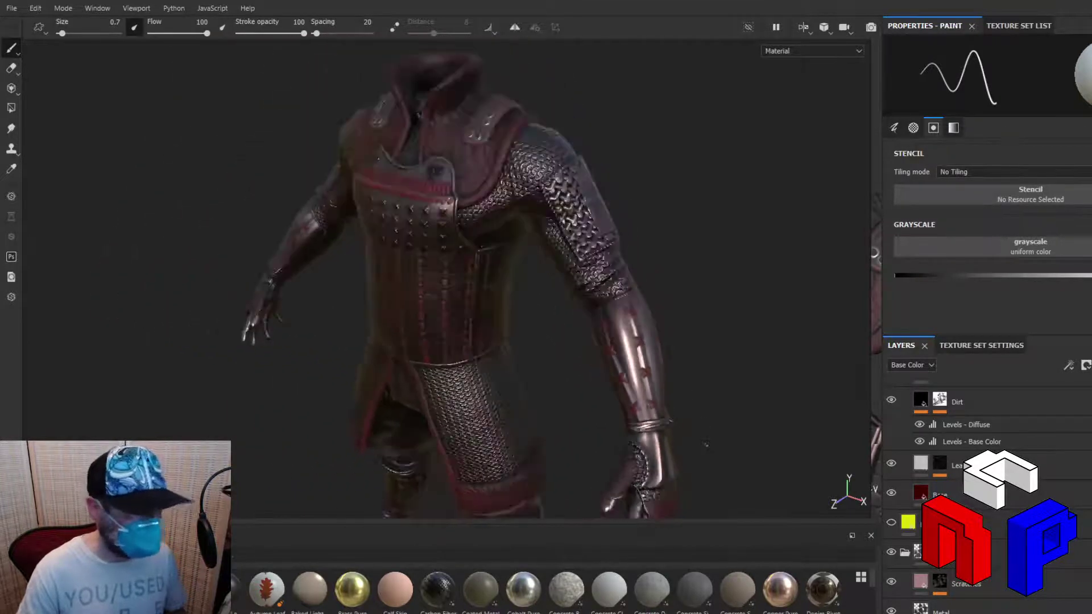
scroll(705, 445, down, 4)
Inspect the side of the armour and the front of the mail thigh panels with their leather trim and trousers
alt+drag(710, 444, 679, 389)
alt+middle_drag(679, 389, 579, 267)
scroll(567, 205, up, 4)
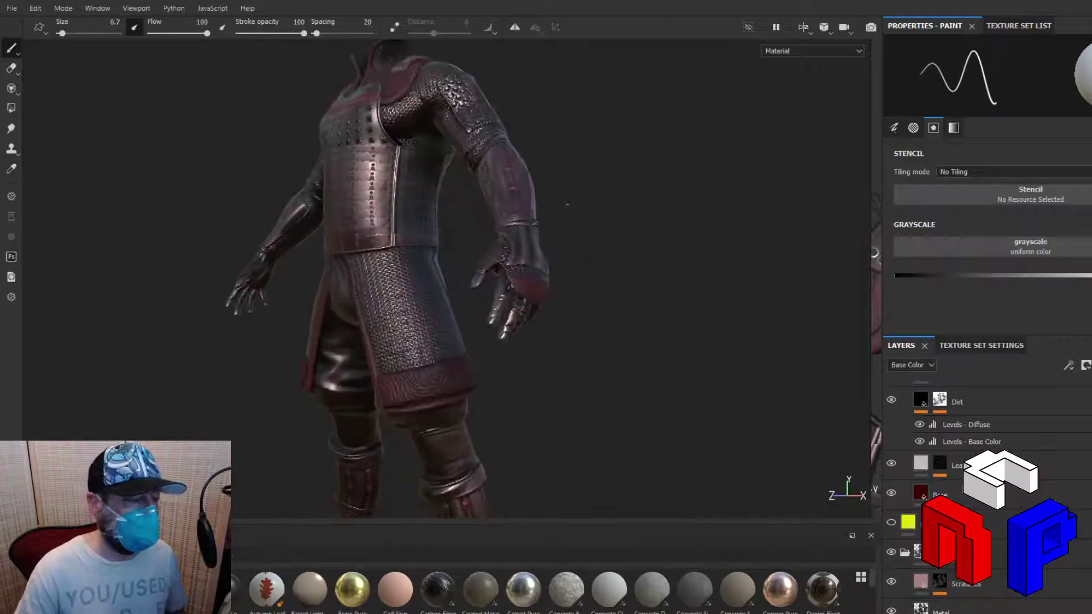
scroll(567, 206, up, 2)
alt+middle_drag(565, 215, 593, 260)
scroll(598, 261, up, 3)
alt+drag(632, 260, 763, 256)
alt+middle_drag(544, 305, 888, 183)
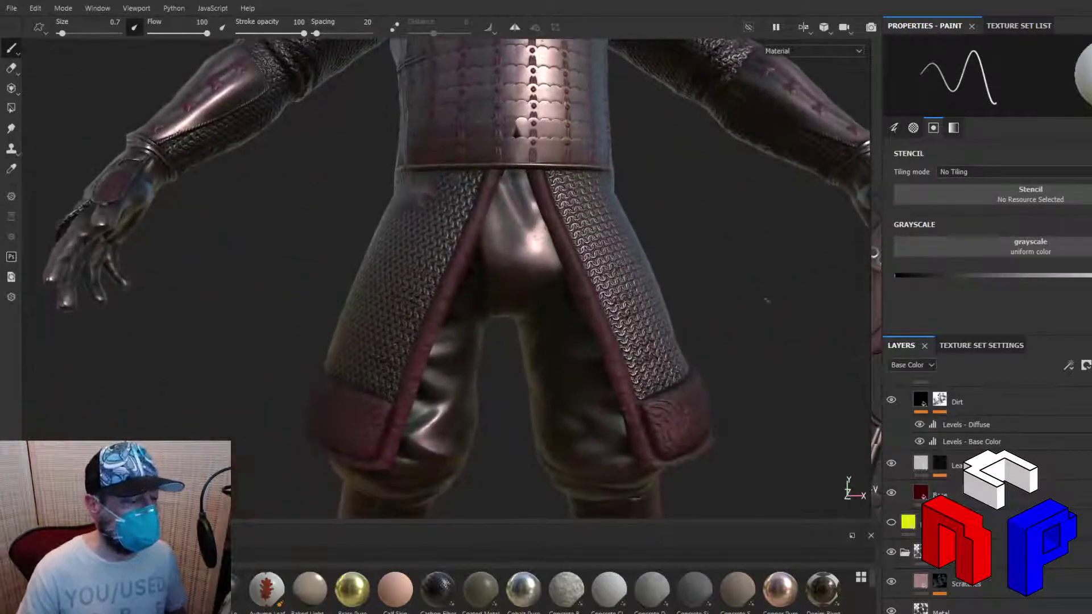
Check the materials on the back of the trousers, the lower legs and the back plate
alt+drag(767, 299, 603, 256)
scroll(748, 167, down, 5)
alt+middle_drag(603, 256, 378, 122)
alt+drag(563, 210, 180, 309)
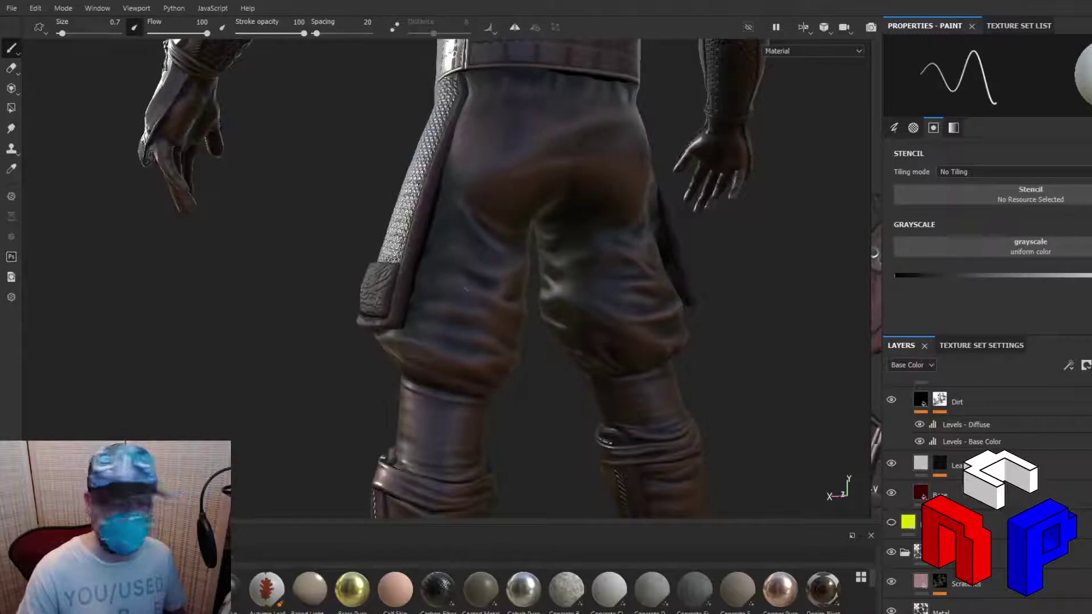
alt+middle_drag(589, 309, 518, 418)
scroll(518, 414, down, 5)
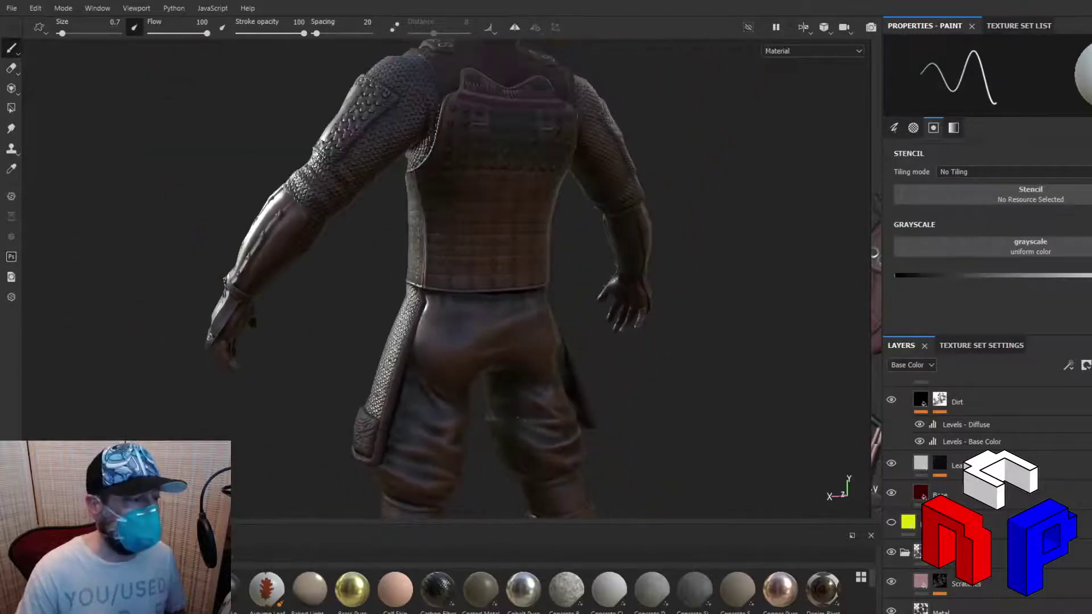
scroll(518, 415, down, 2)
Review the whole figure from the front down to the boots, then the chest, collar and sleeve close up
alt+drag(518, 414, 1037, 401)
alt+drag(898, 448, 663, 403)
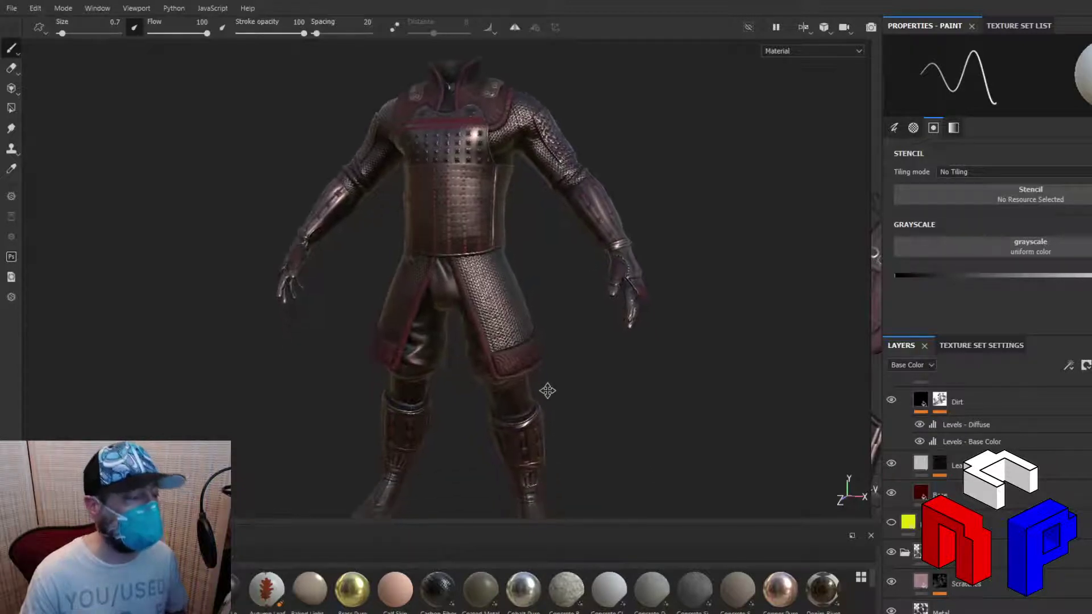
alt+drag(348, 383, 350, 350)
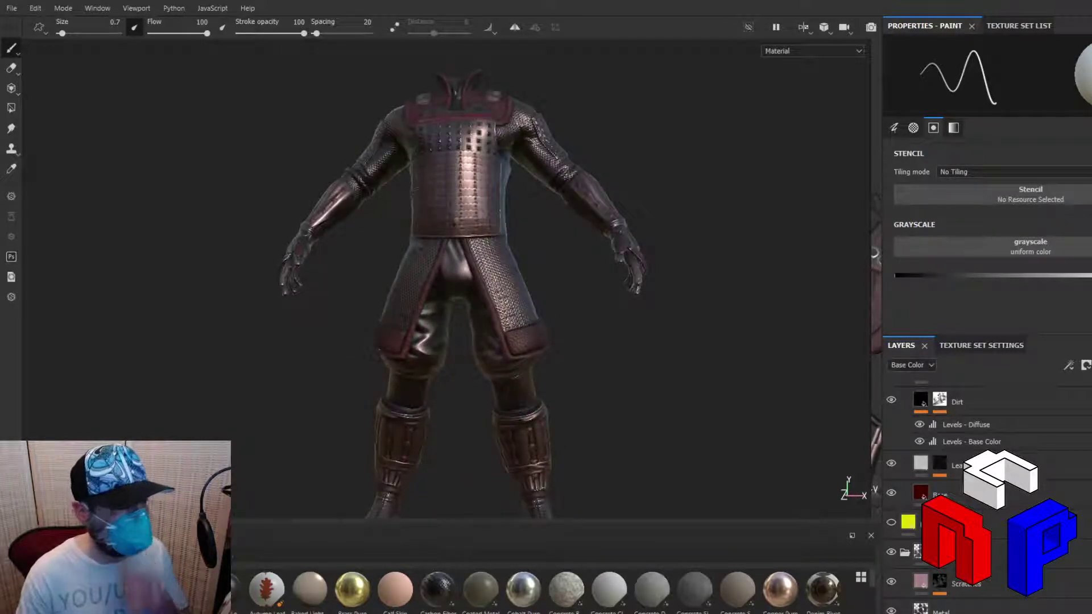
alt+middle_drag(435, 412, 317, 309)
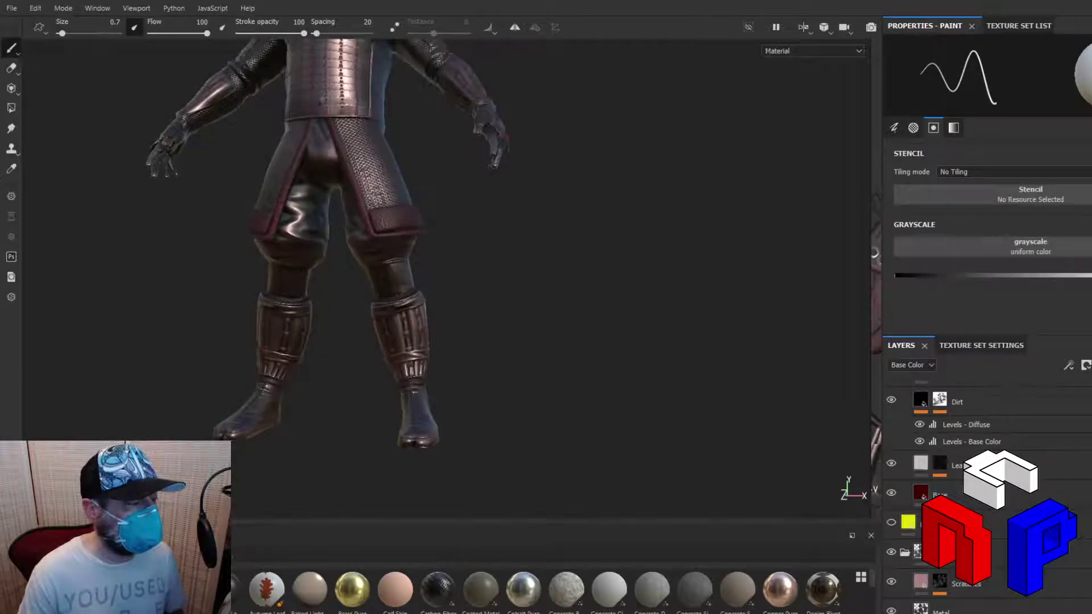
alt+drag(537, 381, 171, 398)
alt+drag(467, 267, 601, 382)
scroll(501, 398, down, 3)
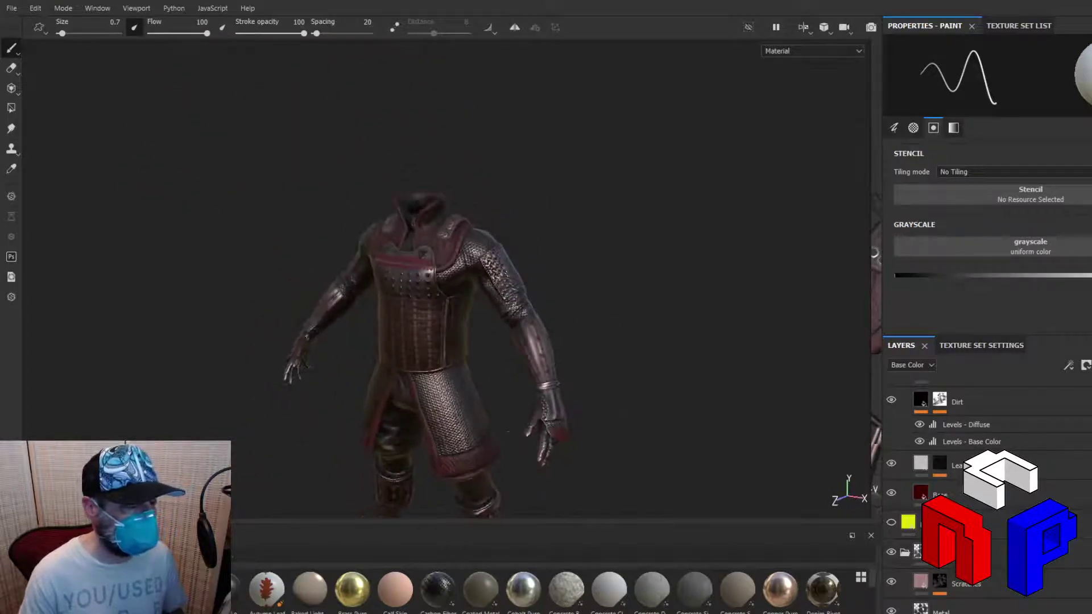
scroll(347, 377, up, 6)
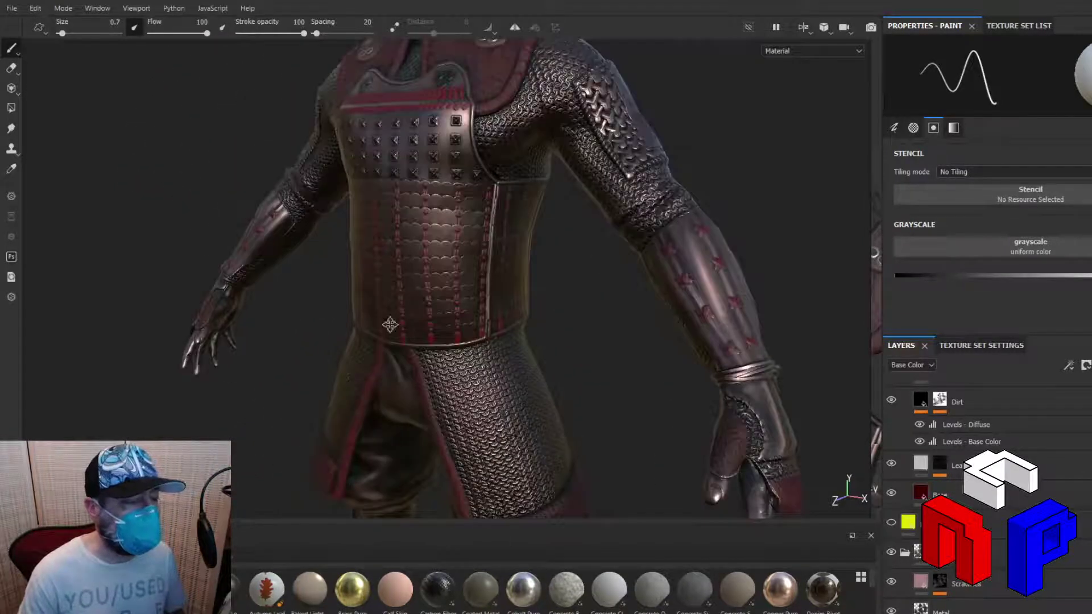
alt+drag(390, 324, 402, 394)
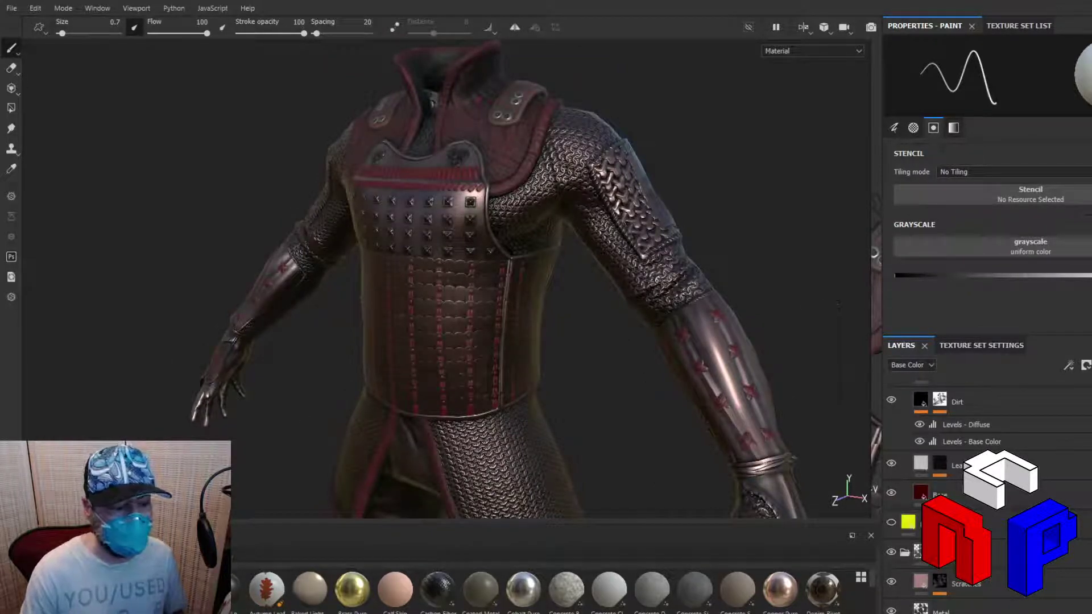
Show the 3D and 2D views side by side and examine the textured UV islands of the arms, gloves and torso
key(F1)
middle_drag(789, 321, 596, 392)
scroll(579, 454, down, 10)
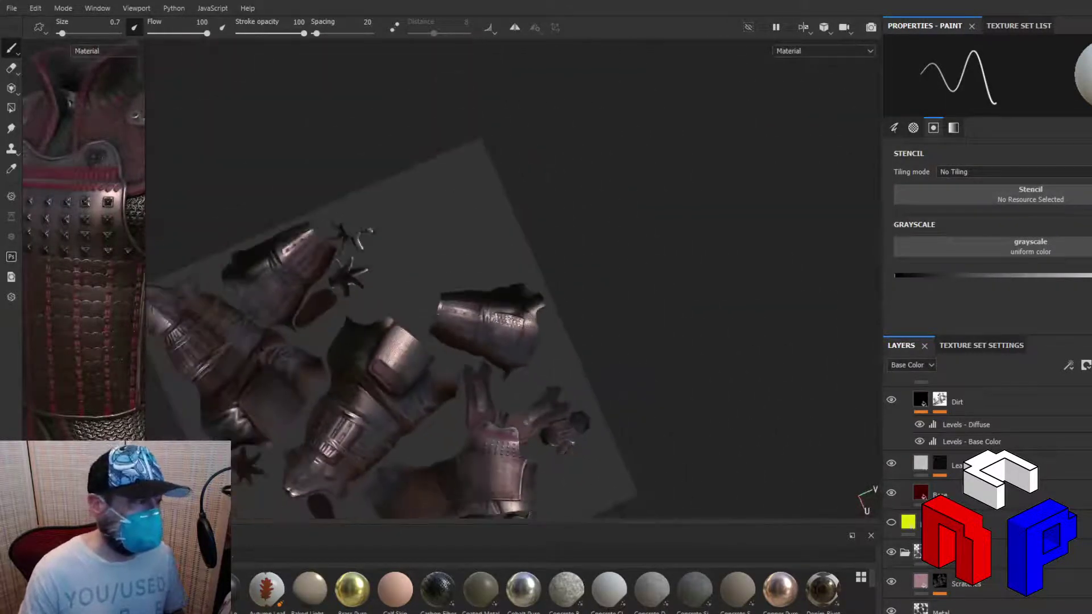
scroll(688, 380, up, 8)
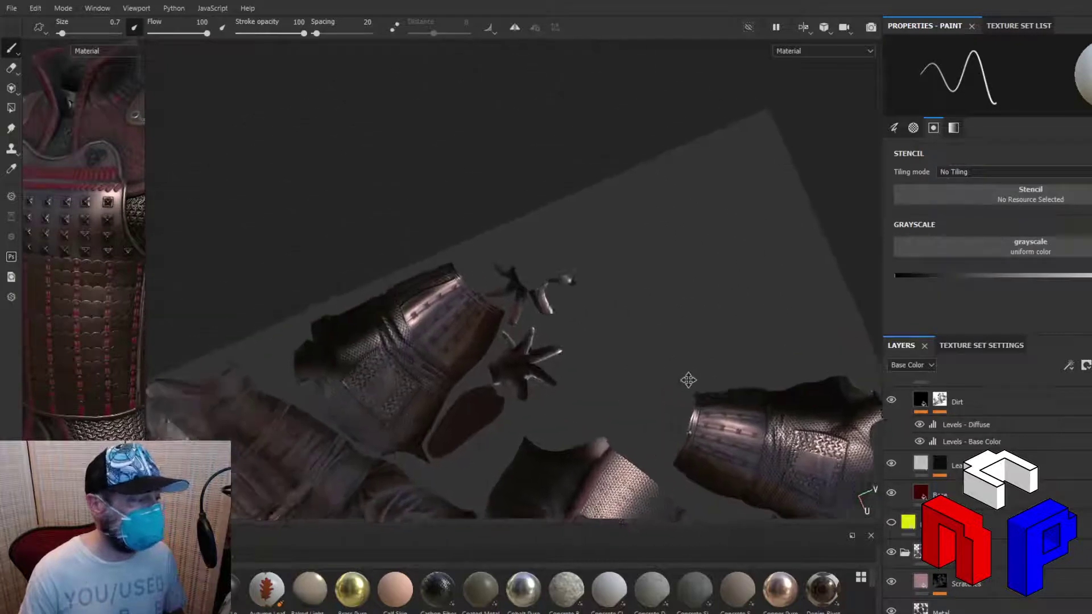
scroll(688, 380, up, 5)
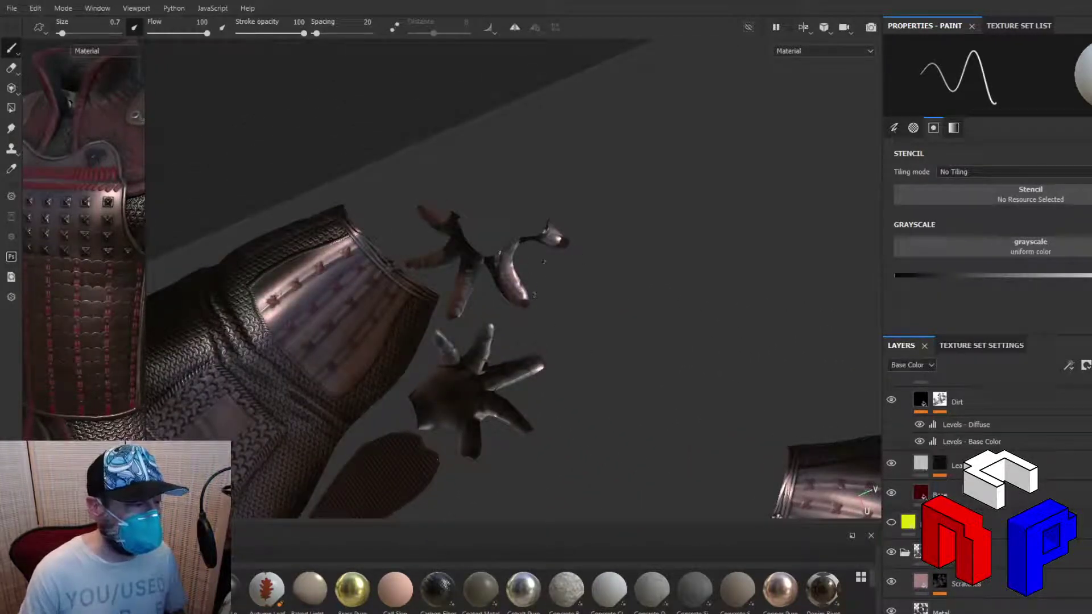
alt+middle_drag(476, 422, 379, 146)
scroll(436, 302, up, 2)
scroll(433, 301, down, 7)
scroll(434, 302, down, 1)
scroll(379, 146, down, 1)
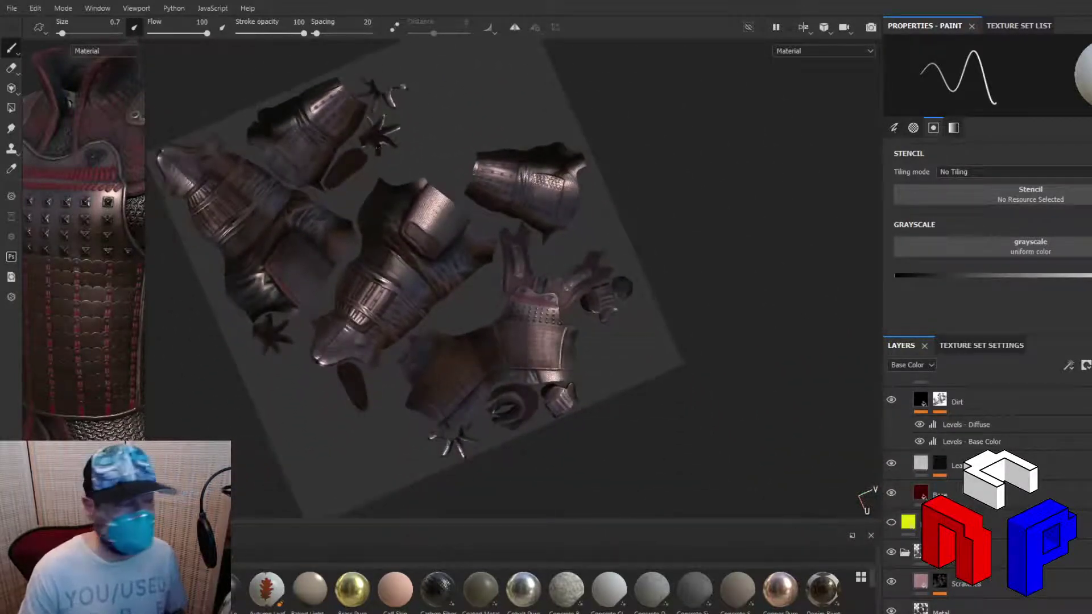
scroll(379, 145, down, 1)
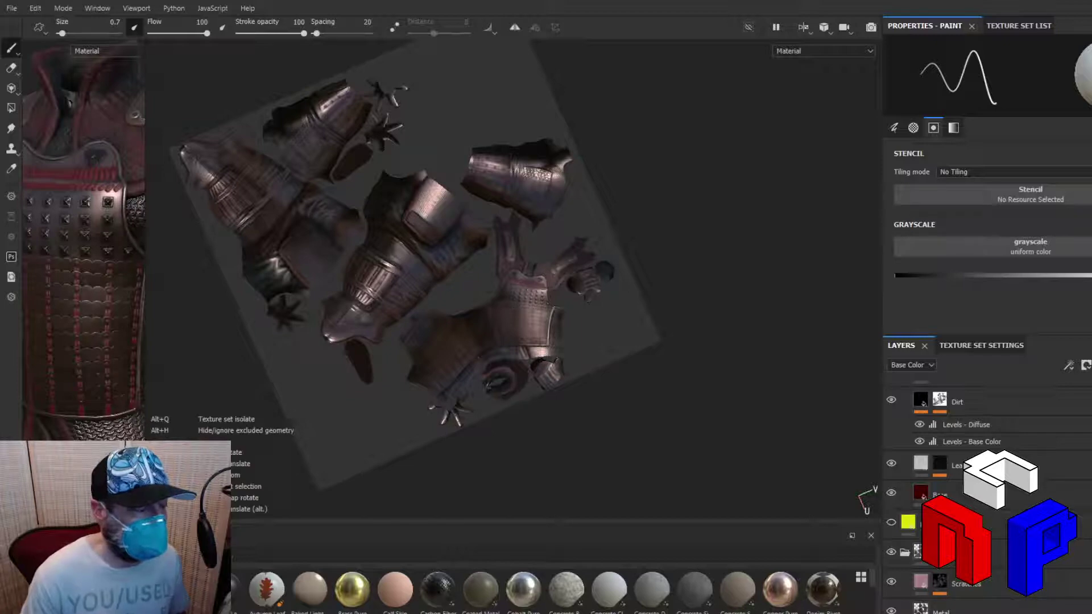
middle_drag(282, 388, 464, 339)
scroll(463, 339, up, 2)
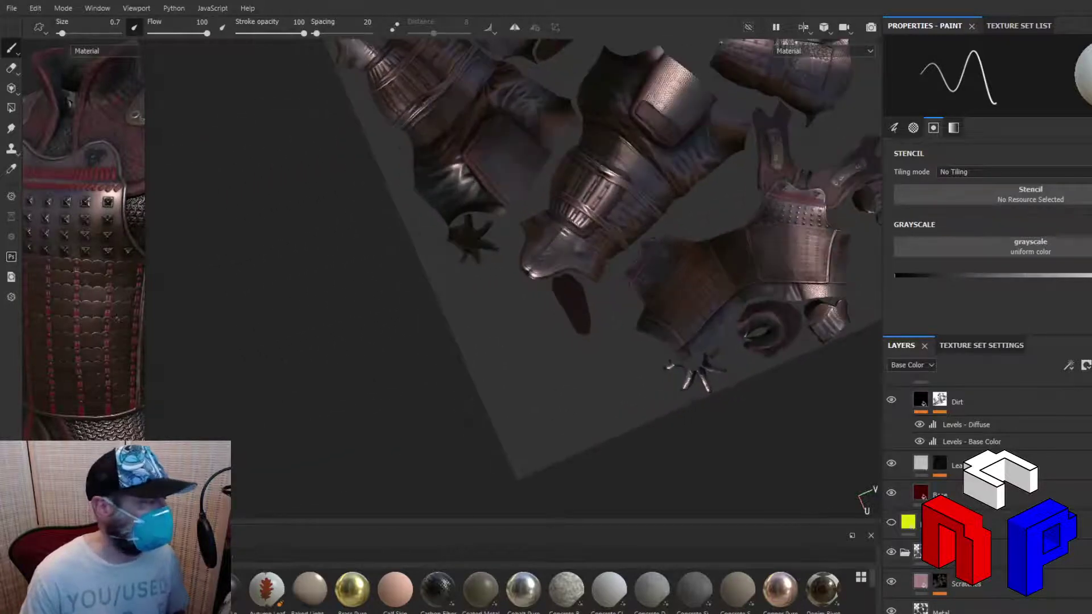
scroll(116, 318, up, 1)
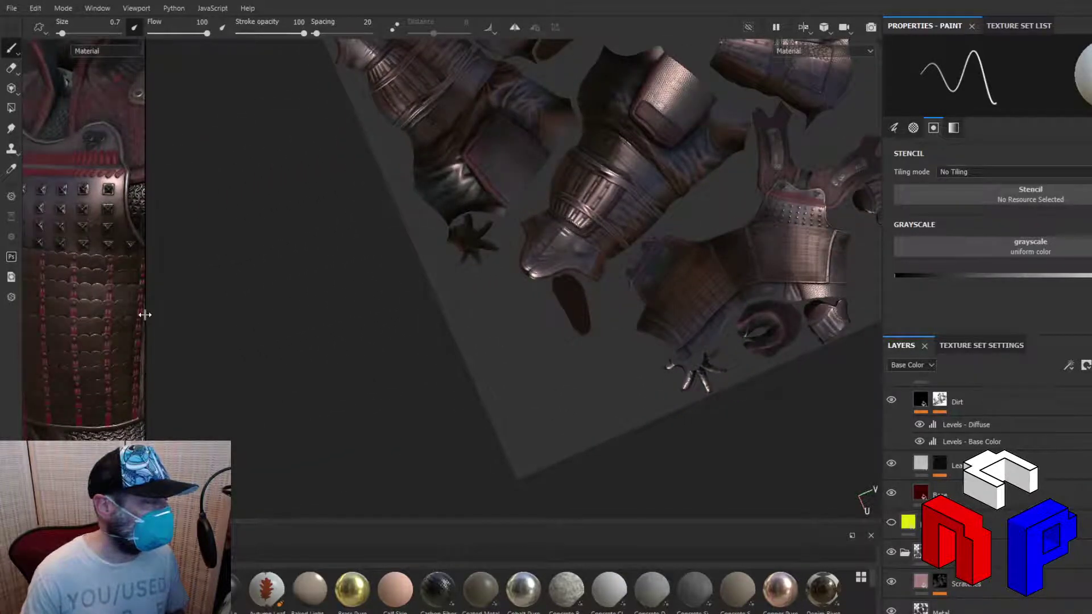
Widen the 3D view beside the UV layout and examine the armour from the side and front
drag(142, 312, 765, 348)
alt+middle_drag(649, 366, 490, 222)
scroll(489, 256, down, 3)
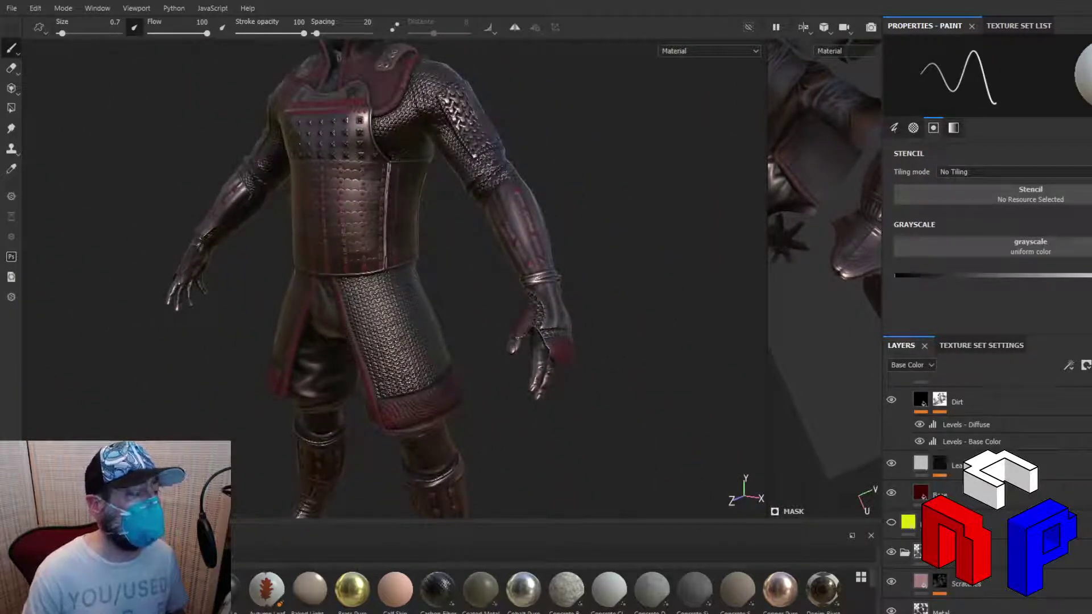
alt+drag(580, 138, 429, 143)
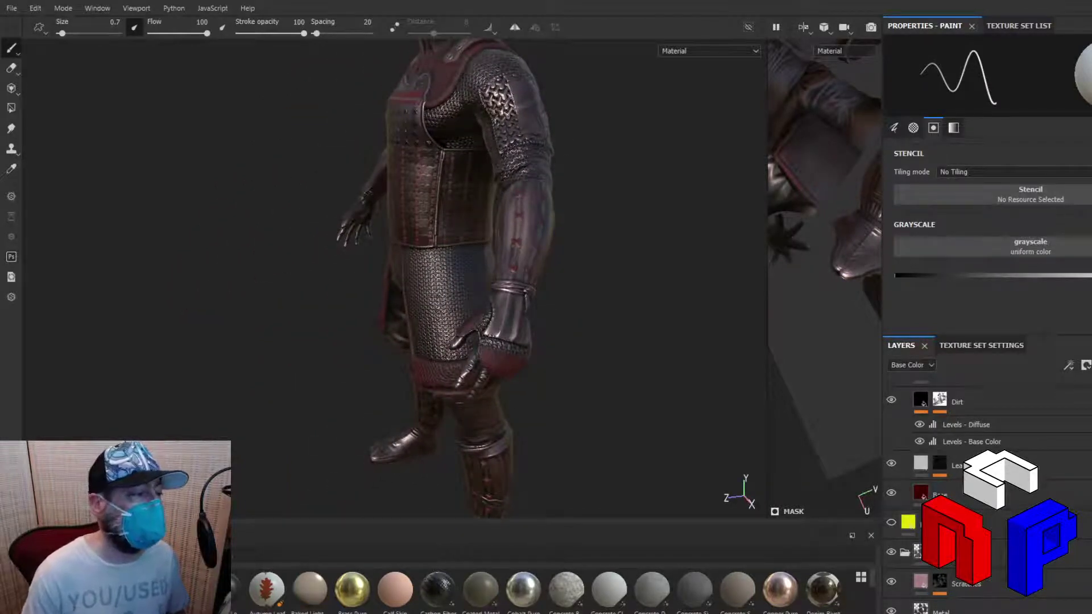
alt+drag(587, 117, 557, 225)
alt+middle_drag(560, 332, 566, 199)
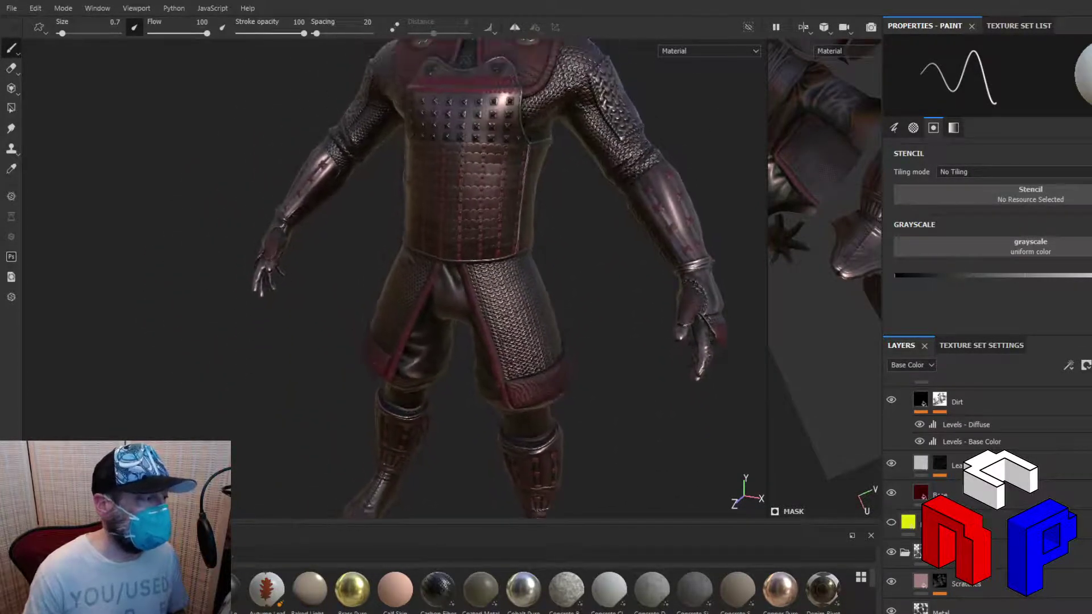
alt+drag(315, 369, 359, 343)
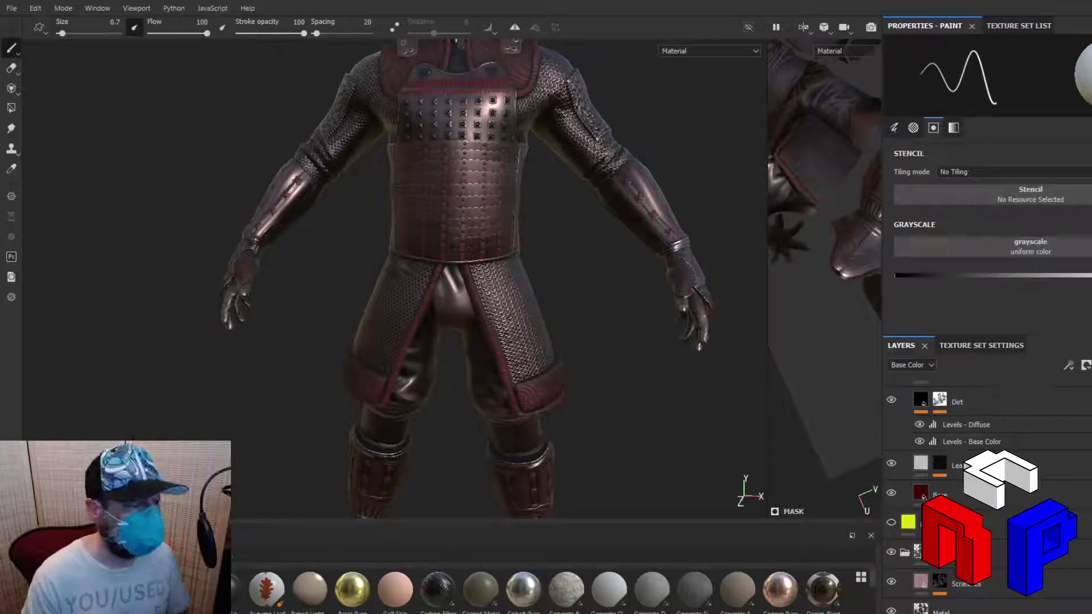
Divide the space evenly between the 3D and 2D views, then straighten and frame the full UV layout
drag(768, 366, 466, 368)
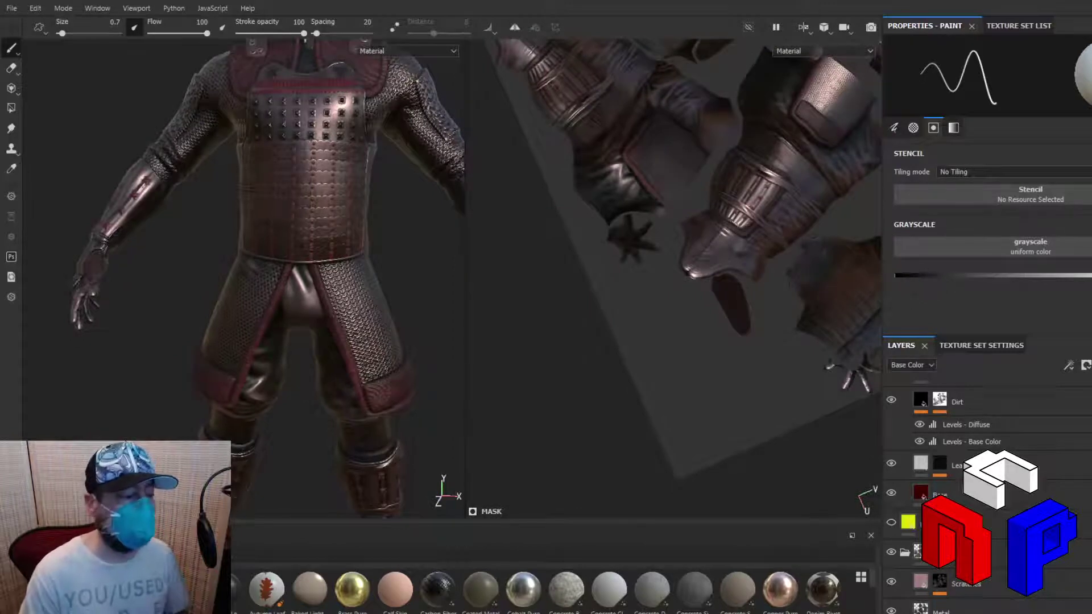
alt+drag(787, 316, 825, 282)
scroll(825, 282, down, 4)
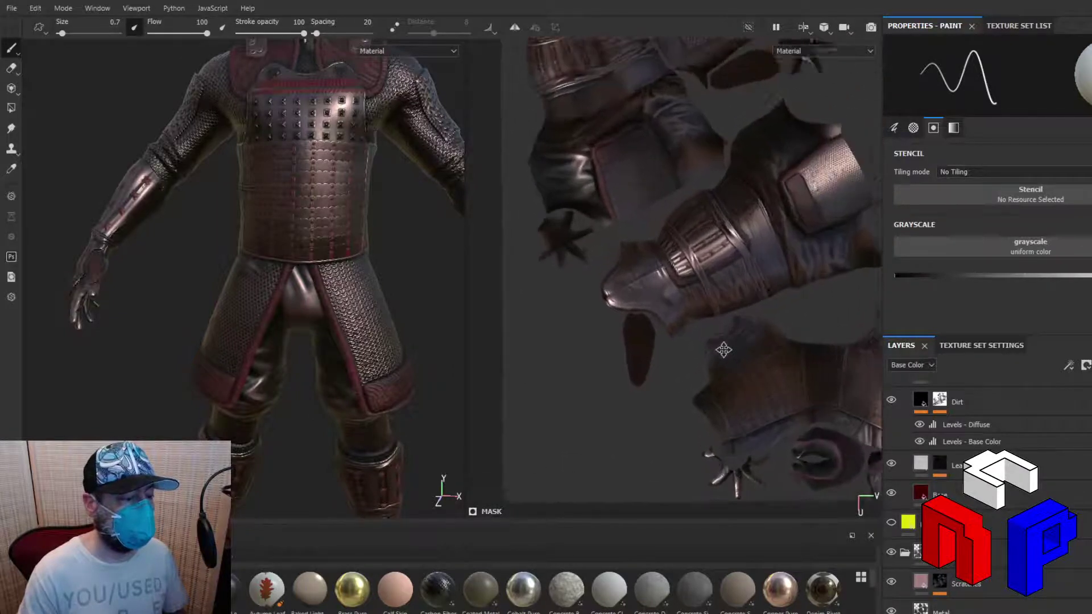
middle_drag(788, 344, 688, 359)
shift+right_drag(687, 359, 487, 330)
Frame the armour's upper body at a slightly raised three-quarter angle in the 3D view
alt+middle_drag(393, 273, 357, 383)
scroll(356, 382, down, 5)
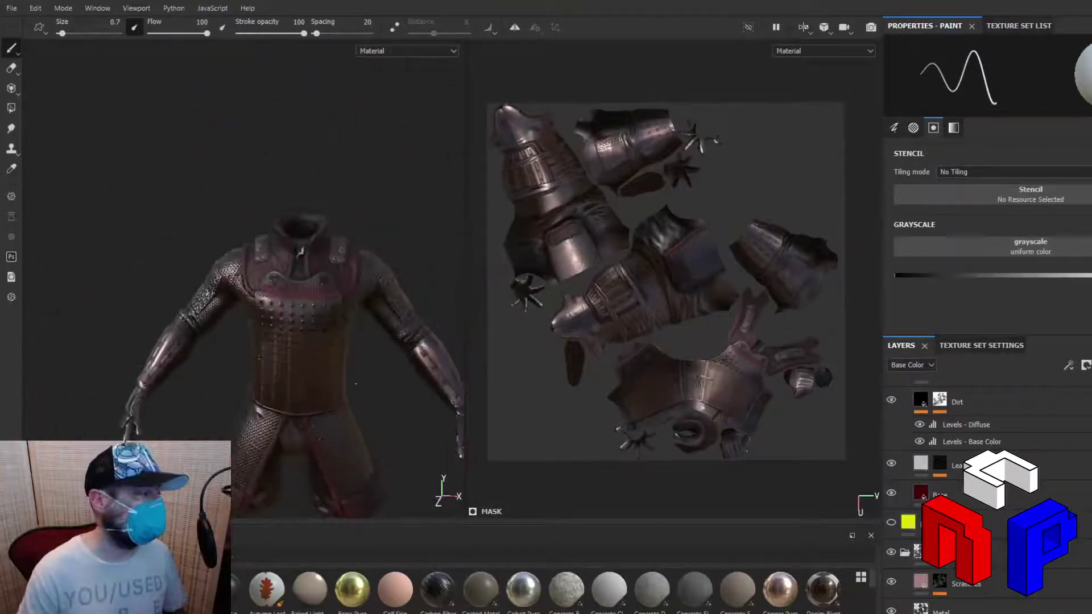
scroll(356, 382, up, 5)
alt+drag(356, 382, 466, 353)
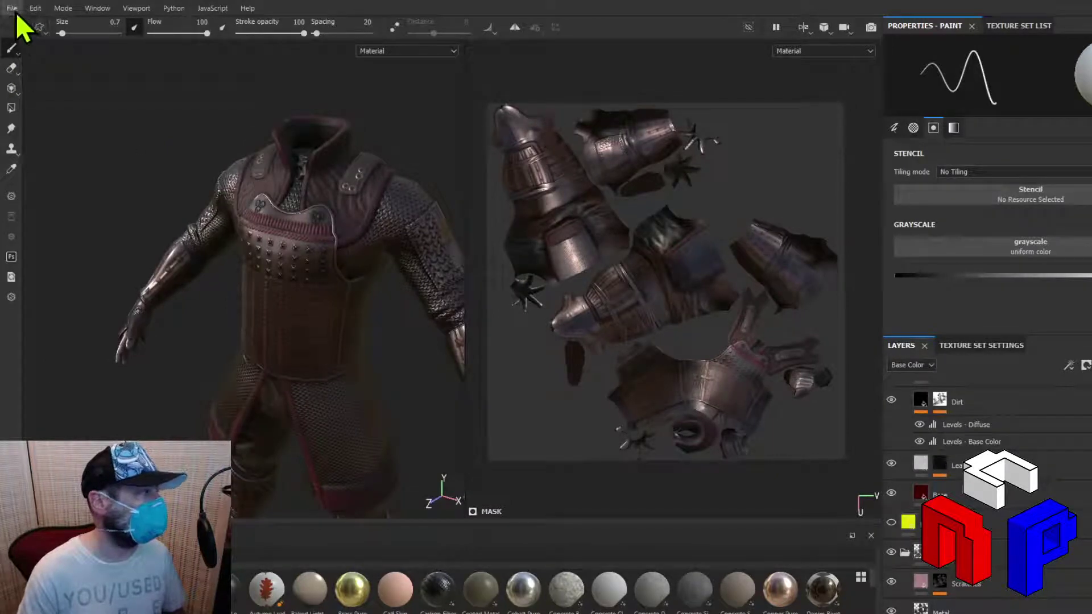